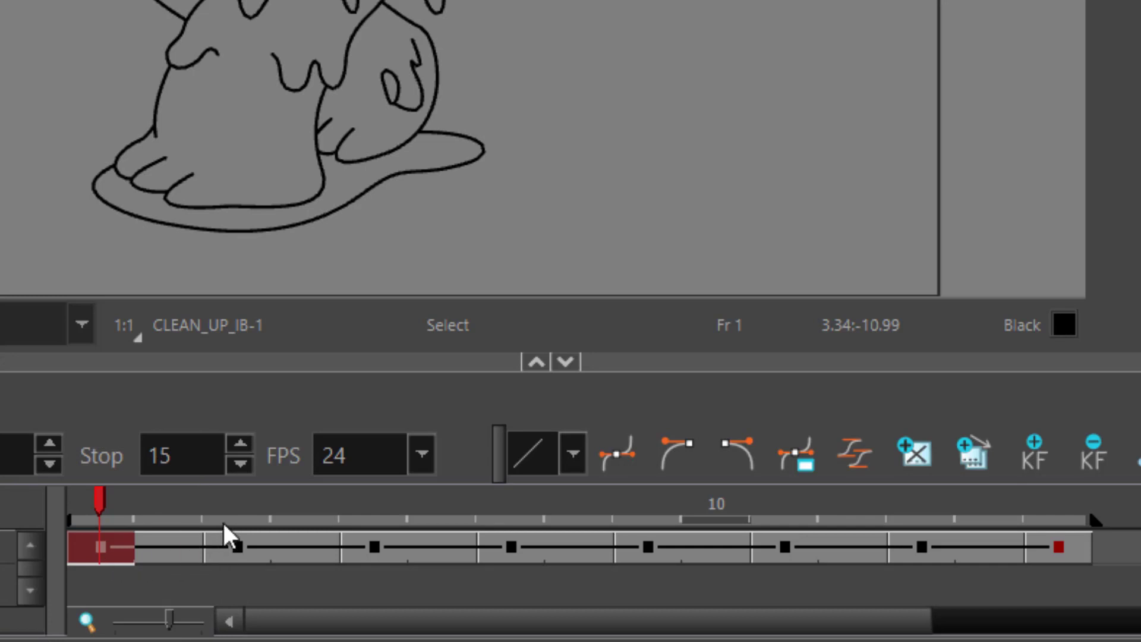
Review the CLEAN_UP_IB drawings one by one on the odd frames from 3 to 15.
{"action": "left_click", "coordinate": [244, 501]}
{"action": "left_click", "coordinate": [375, 515]}
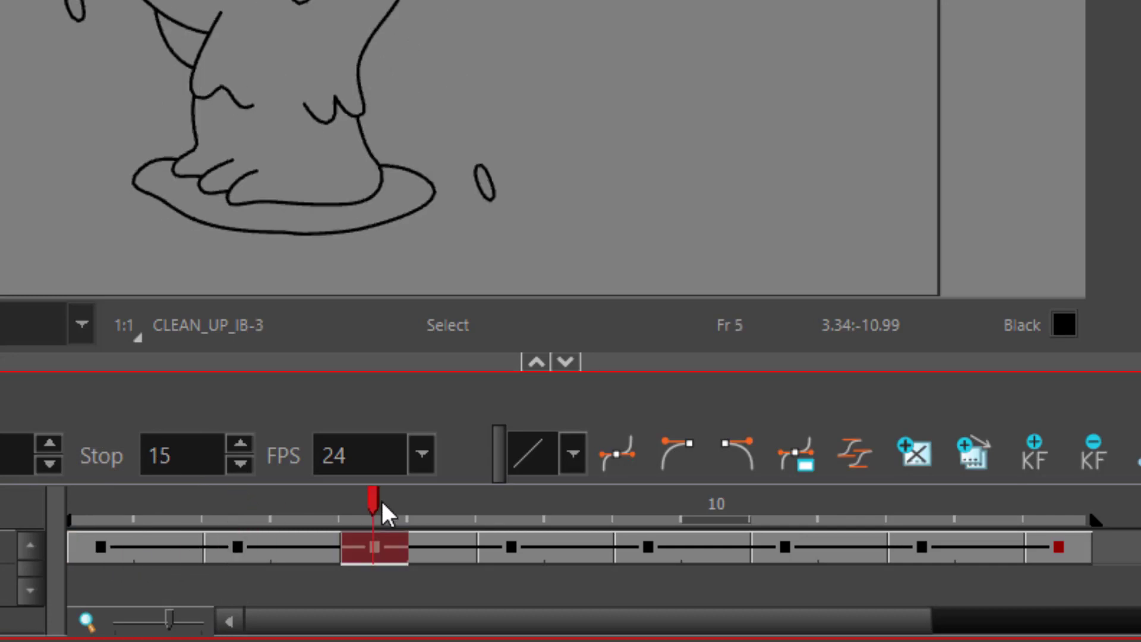
{"action": "left_click", "coordinate": [511, 505]}
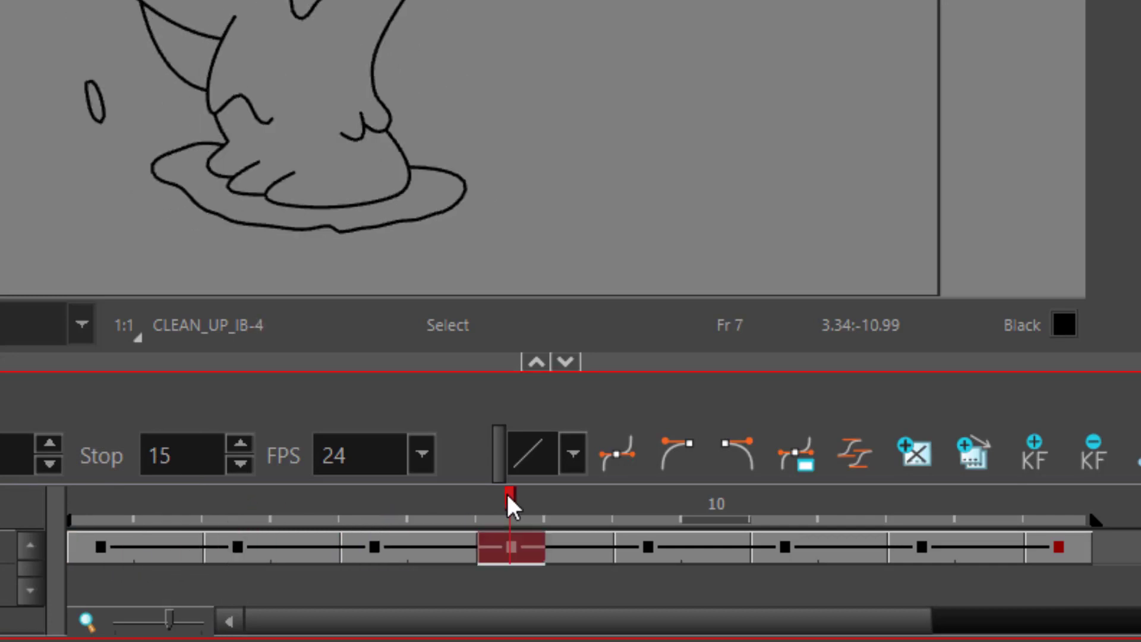
{"action": "left_click", "coordinate": [634, 504]}
{"action": "left_click", "coordinate": [784, 502]}
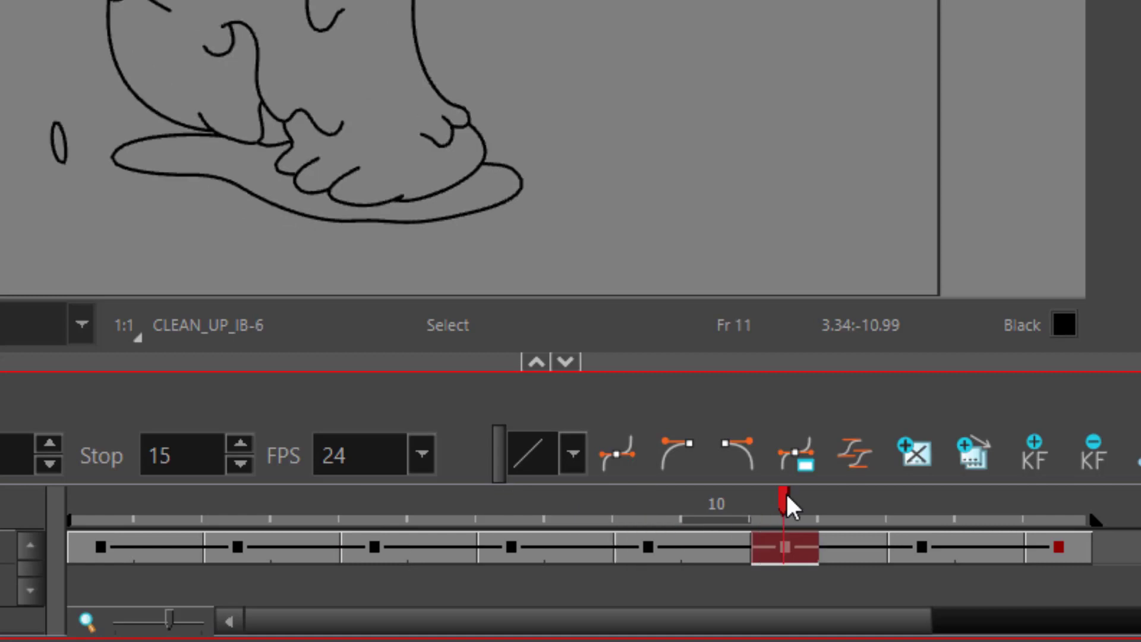
{"action": "left_click", "coordinate": [915, 505]}
{"action": "left_click", "coordinate": [1058, 510]}
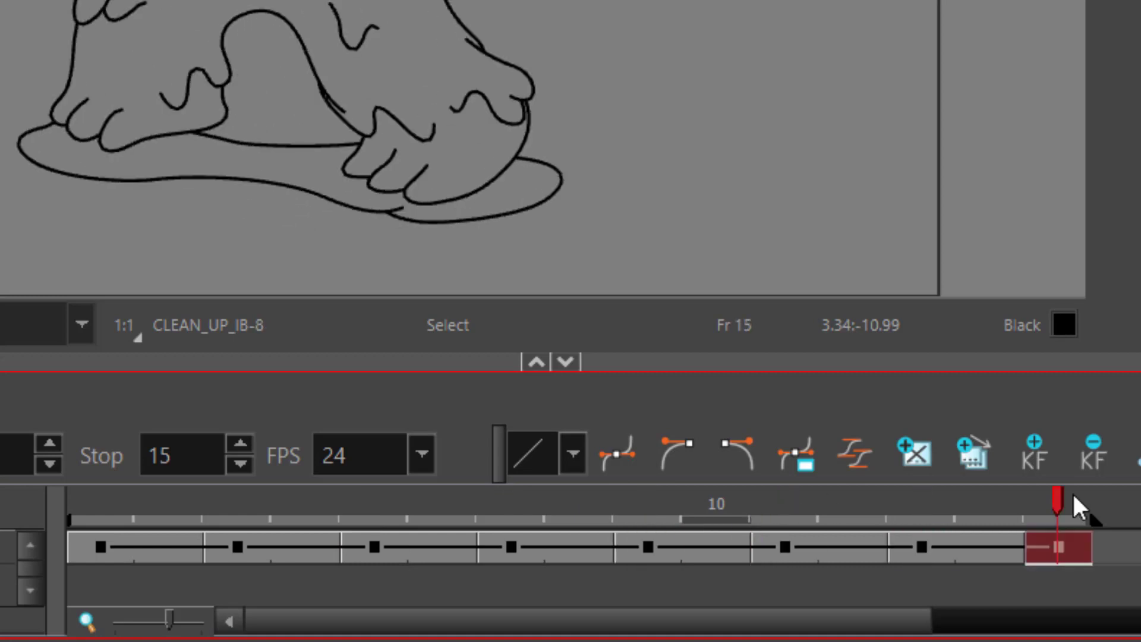
{"action": "left_click", "coordinate": [104, 521]}
{"action": "left_click_drag", "start_coordinate": [204, 366], "coordinate": [214, 224]}
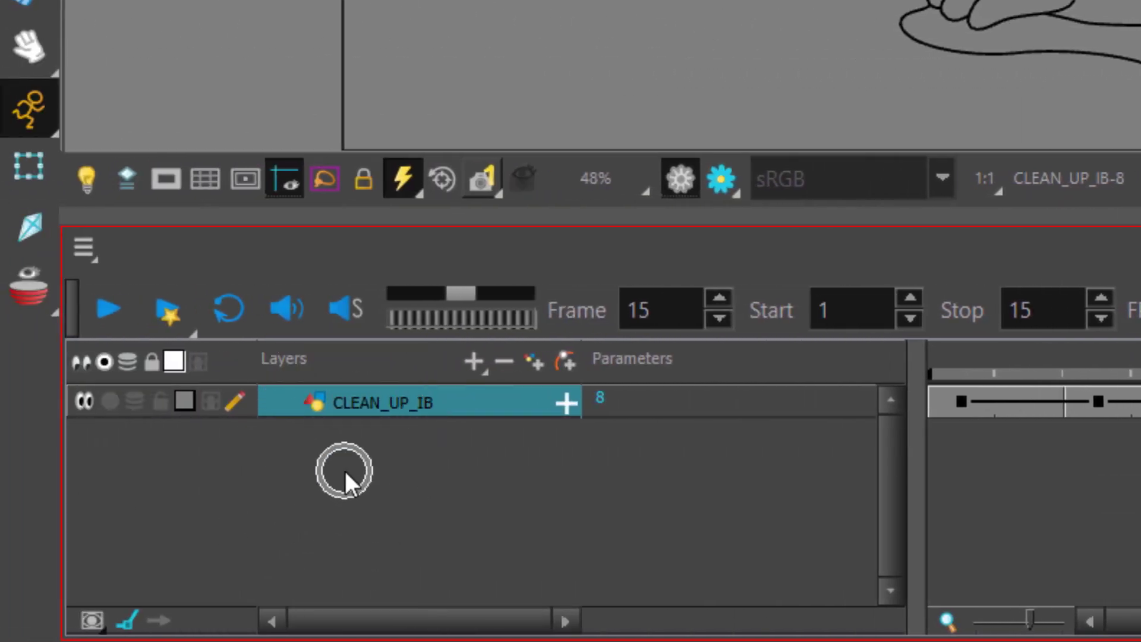
{"action": "left_click", "coordinate": [412, 512]}
{"action": "left_click", "coordinate": [409, 508]}
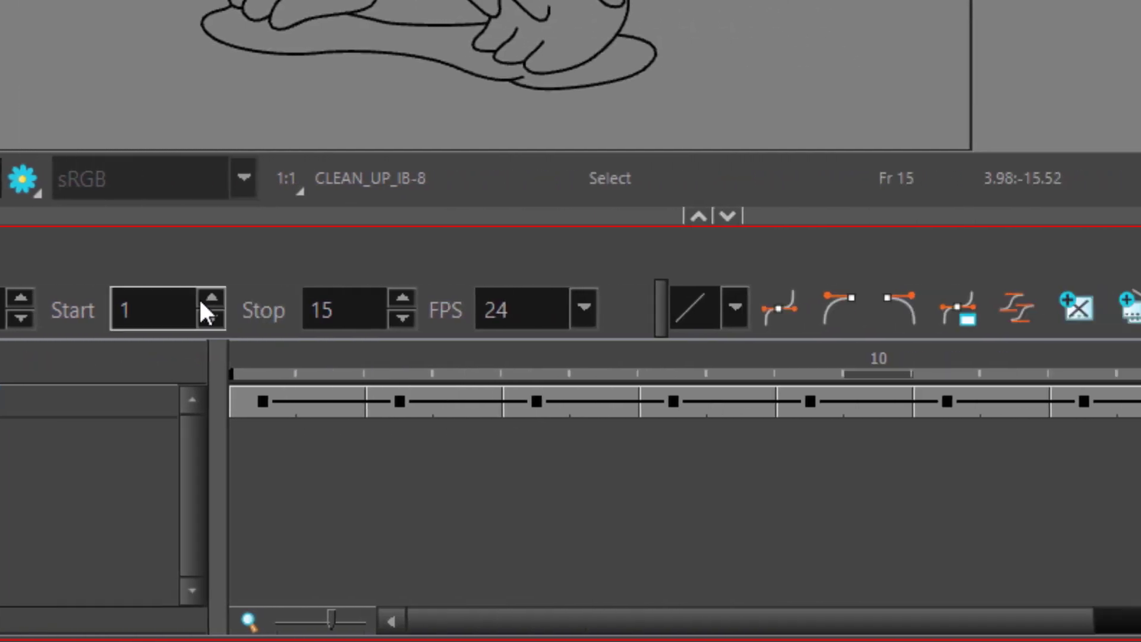
Examine how the drawings are exposed on frames 1, 2 and 3, comparing the key cells with the held cell between them.
{"action": "left_click", "coordinate": [182, 404]}
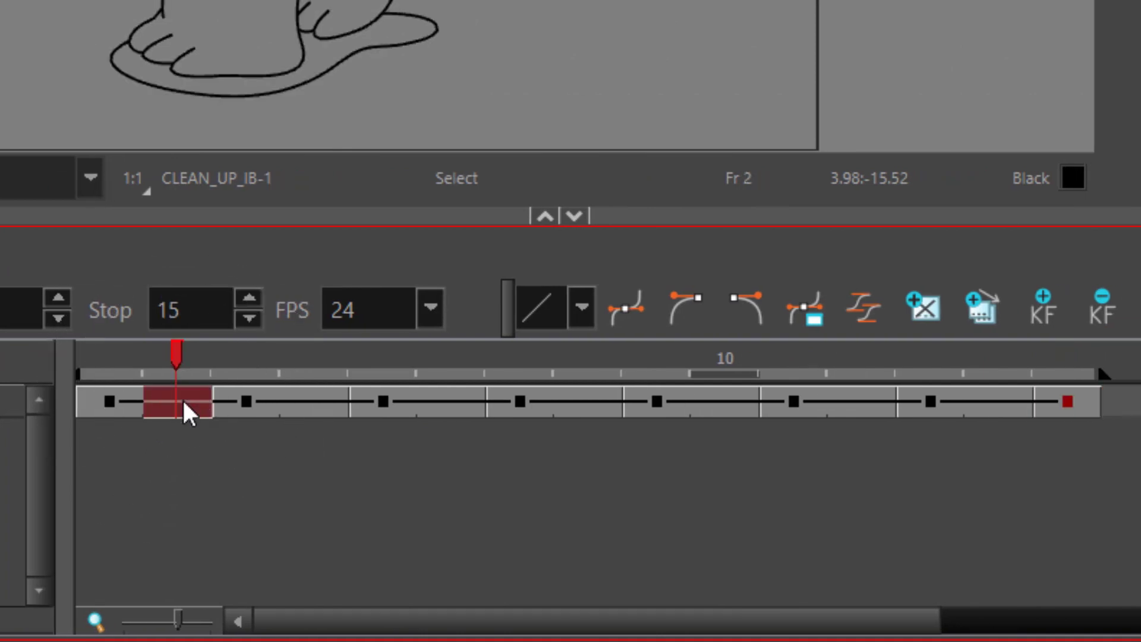
{"action": "left_click", "coordinate": [128, 408]}
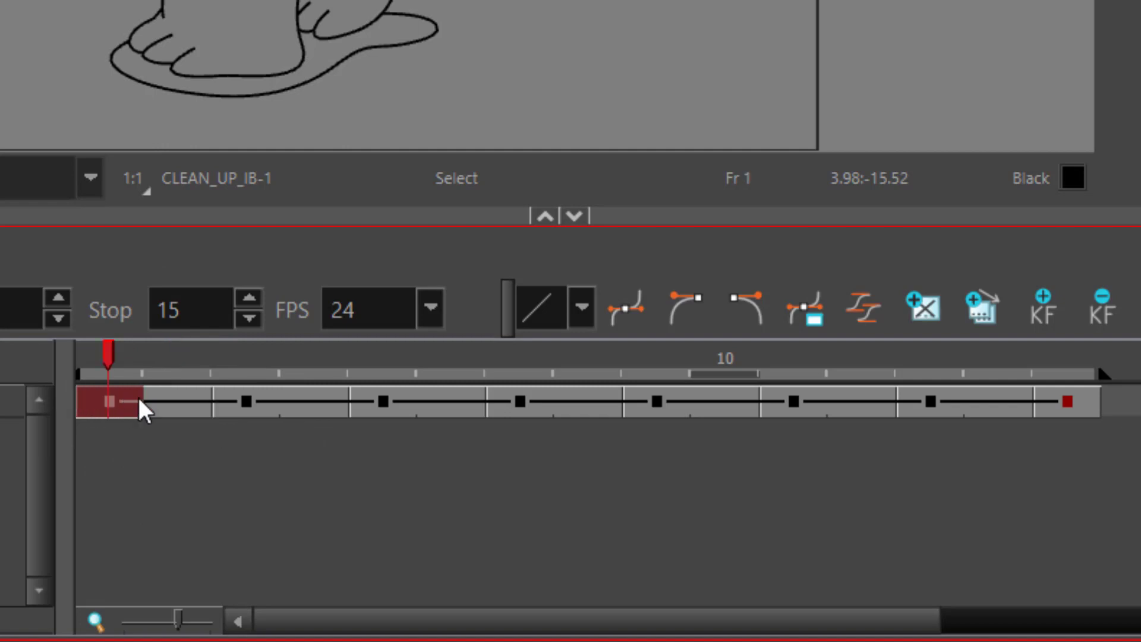
{"action": "left_click", "coordinate": [109, 402]}
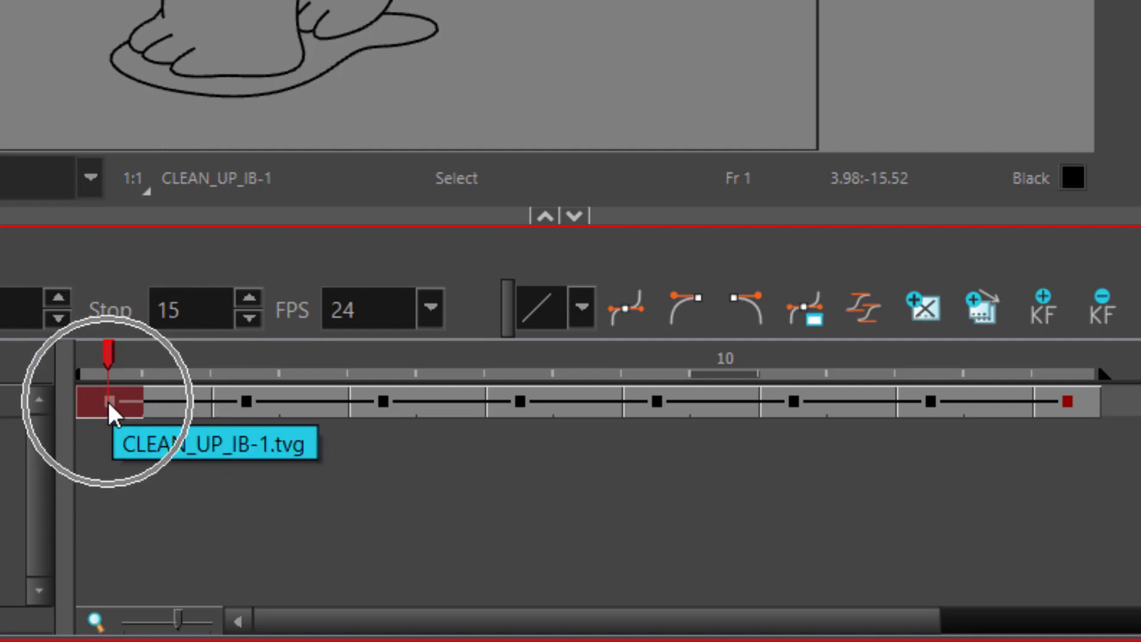
{"action": "left_click", "coordinate": [169, 404]}
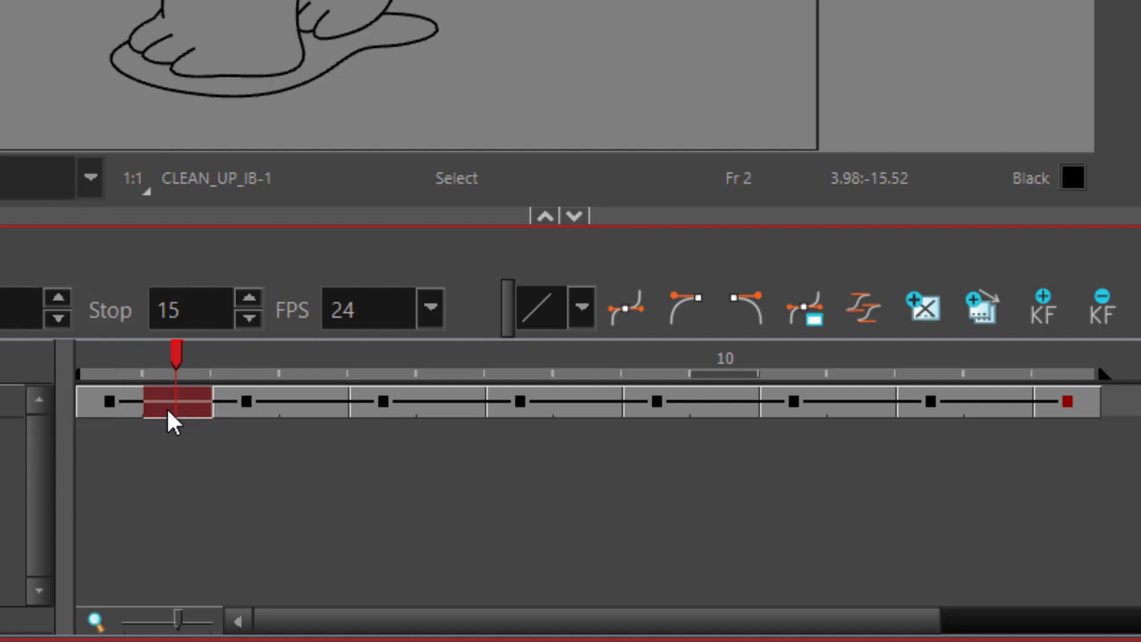
{"action": "left_click", "coordinate": [165, 408]}
{"action": "left_click", "coordinate": [165, 407]}
{"action": "left_click", "coordinate": [165, 407]}
{"action": "left_click", "coordinate": [258, 400]}
{"action": "left_click", "coordinate": [337, 401]}
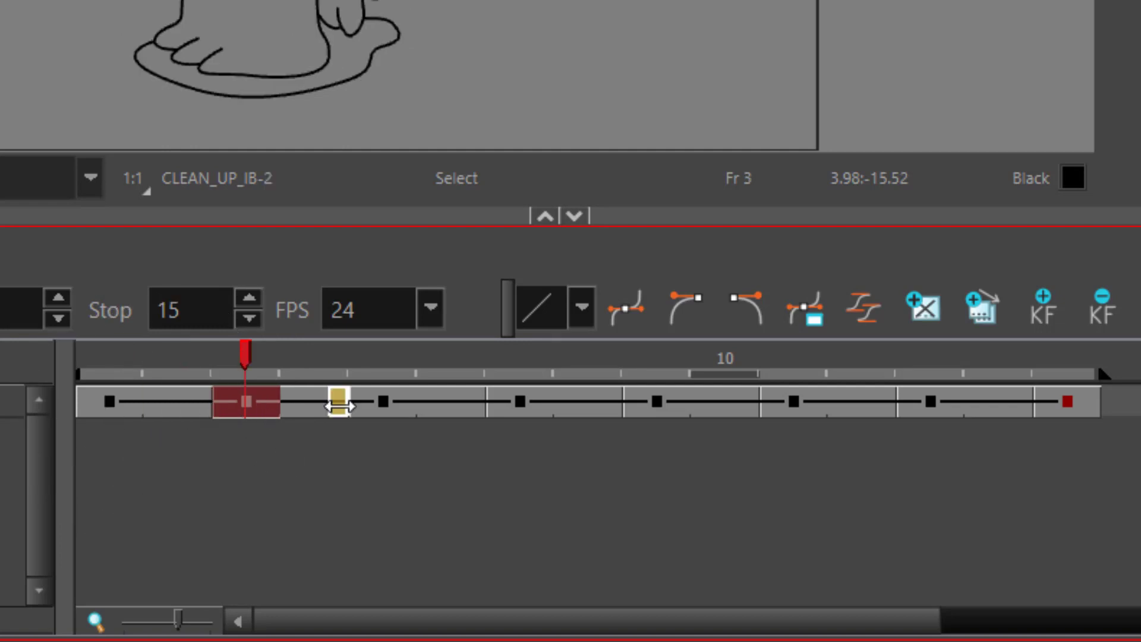
{"action": "left_click", "coordinate": [189, 401]}
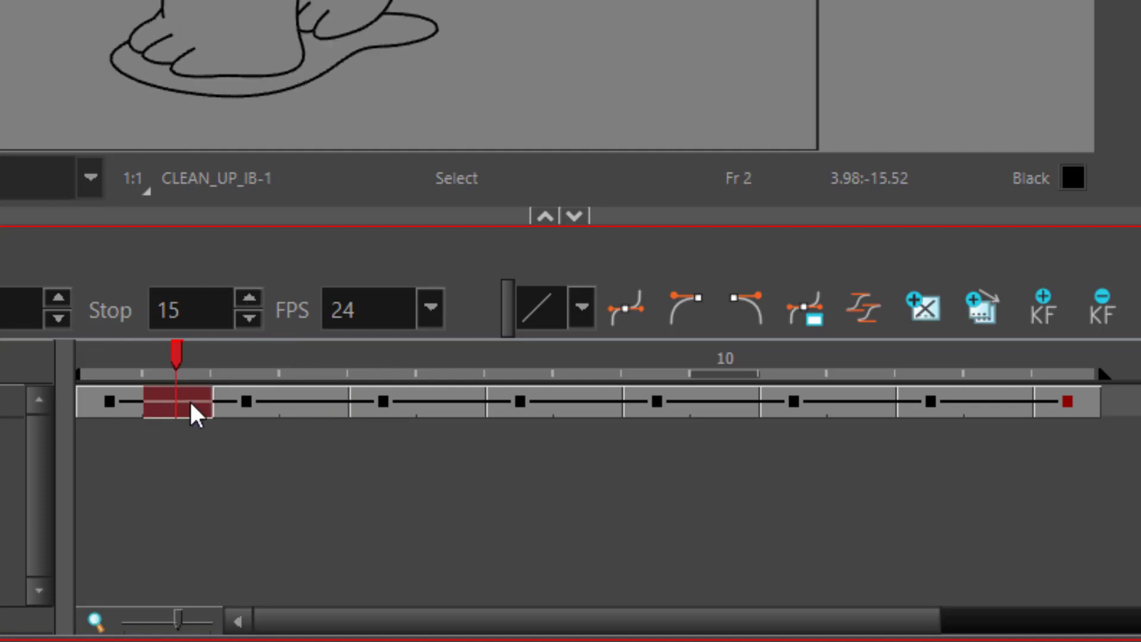
{"action": "left_click", "coordinate": [189, 401]}
{"action": "left_click", "coordinate": [189, 400]}
{"action": "left_click", "coordinate": [176, 407]}
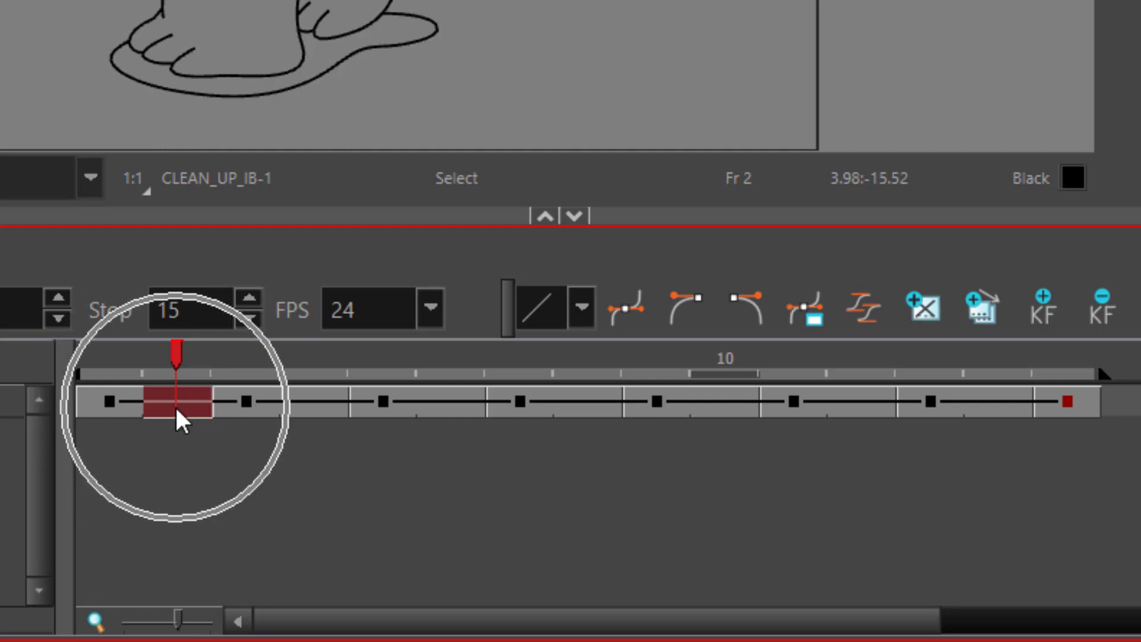
{"action": "left_click", "coordinate": [113, 404]}
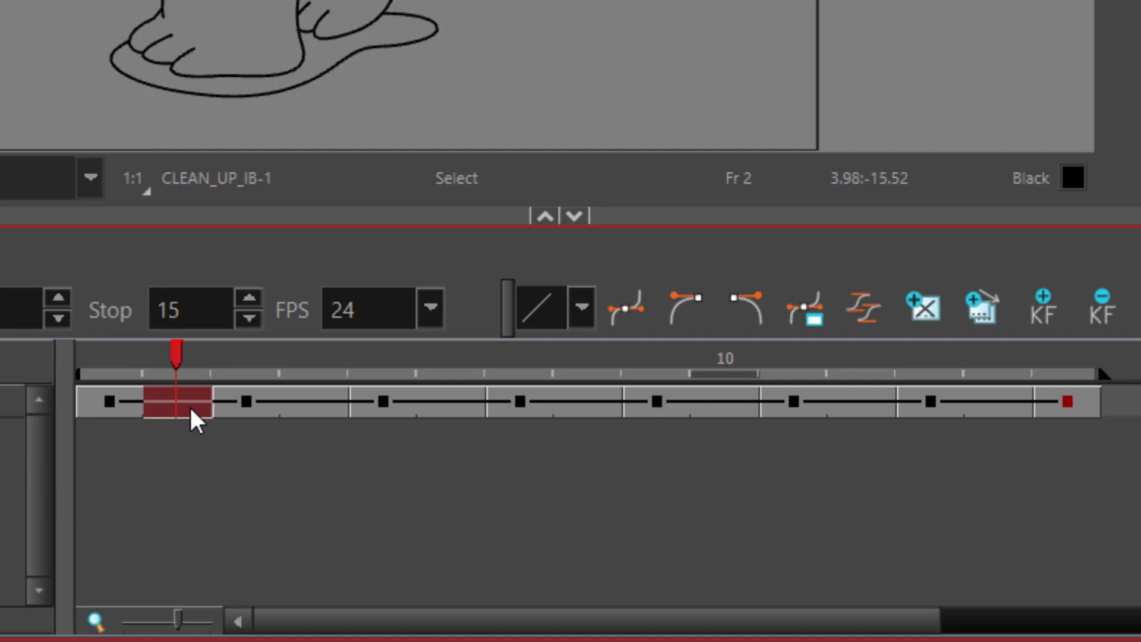
{"action": "left_click", "coordinate": [88, 402]}
Delete the held exposures of the CLEAN_UP_IB layer on frames 2, 4, 6, 8, 10, 12 and 14.
{"action": "left_click", "coordinate": [167, 406]}
{"action": "key", "text": "Delete"}
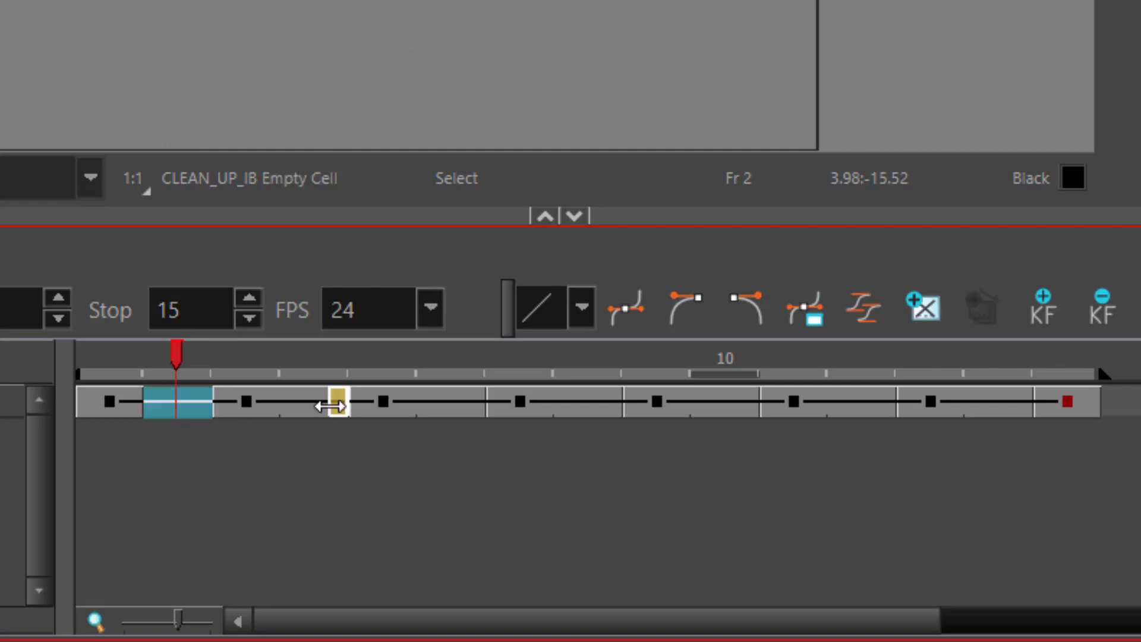
{"action": "left_click", "coordinate": [310, 409]}
{"action": "key", "text": "Delete"}
{"action": "left_click", "coordinate": [460, 393]}
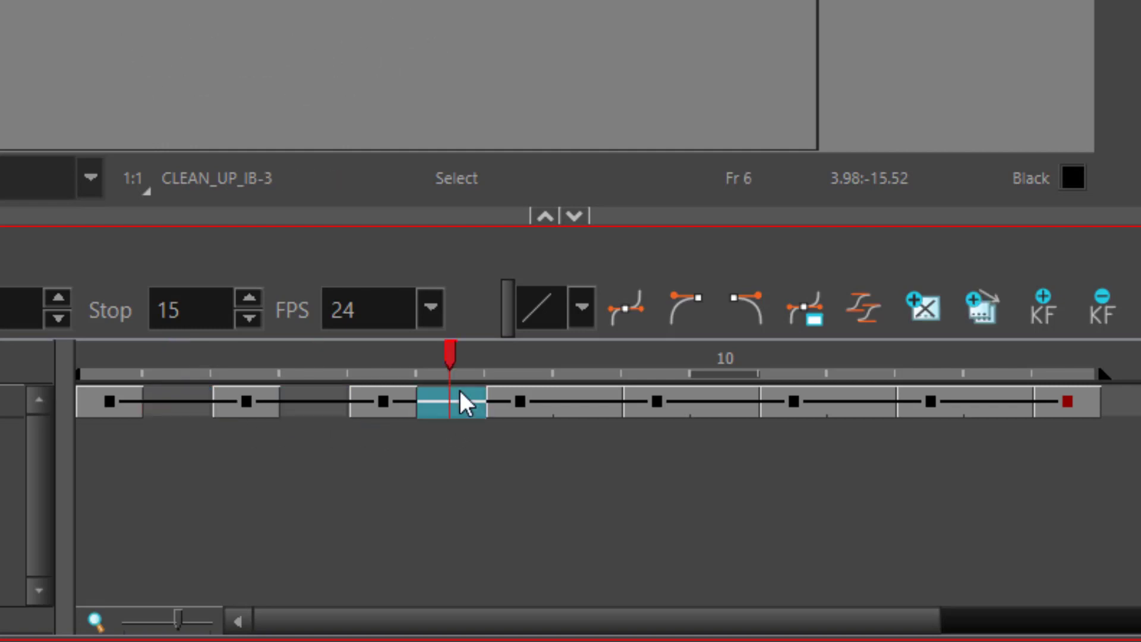
{"action": "key", "text": "Delete"}
{"action": "left_click", "coordinate": [586, 404]}
{"action": "key", "text": "Delete"}
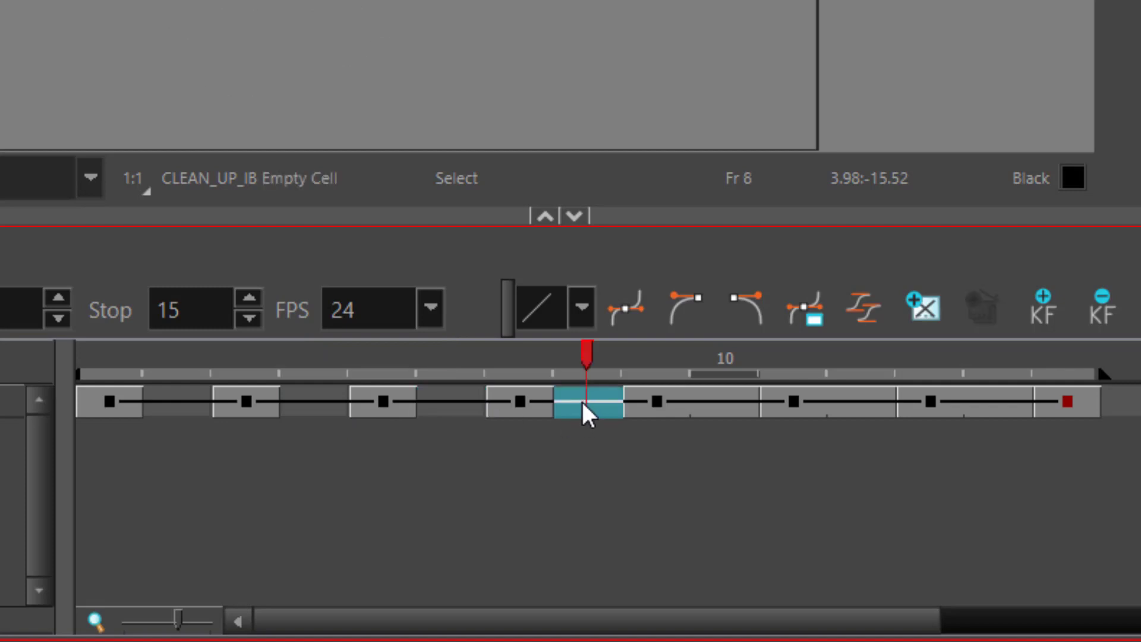
{"action": "left_click", "coordinate": [710, 408]}
{"action": "key", "text": "Delete"}
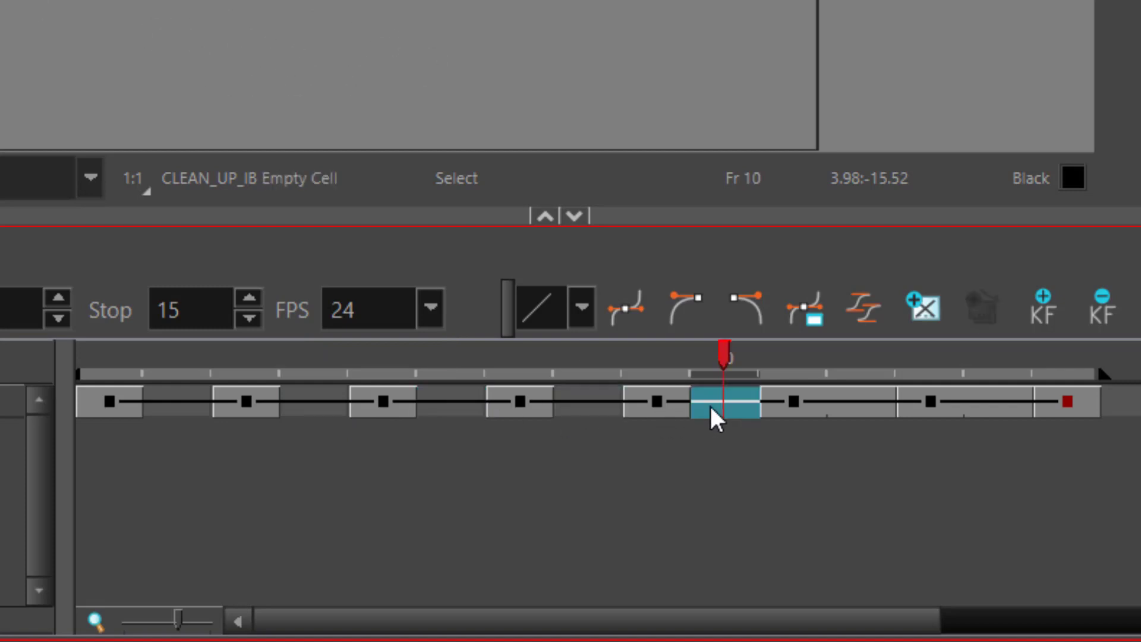
{"action": "left_click", "coordinate": [844, 400]}
{"action": "key", "text": "Delete"}
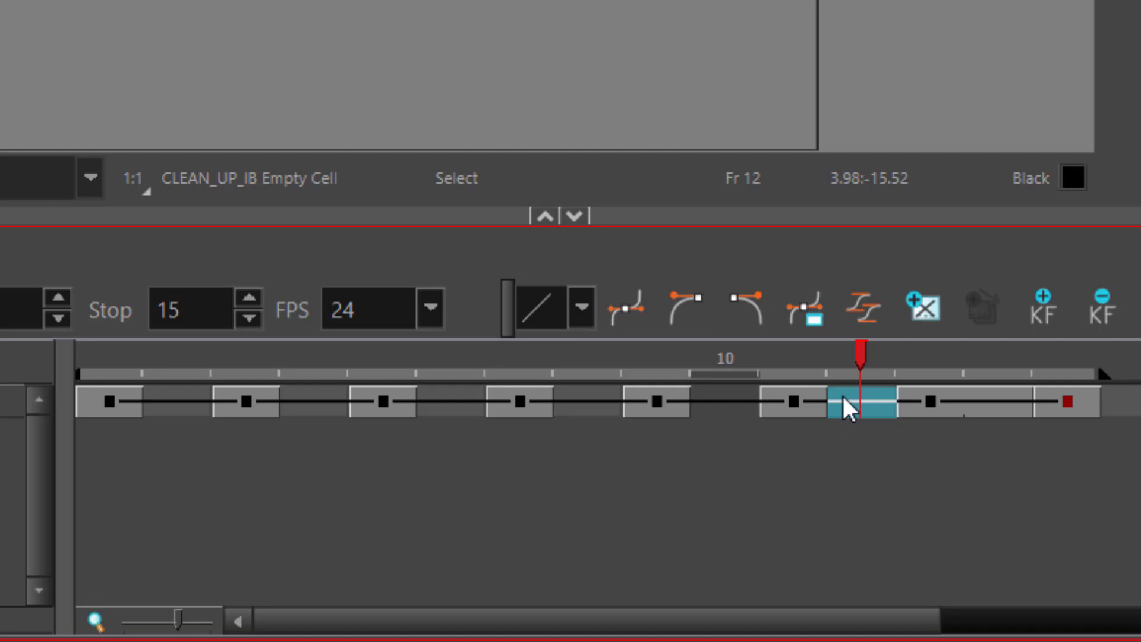
{"action": "left_click", "coordinate": [1003, 406]}
{"action": "key", "text": "Delete"}
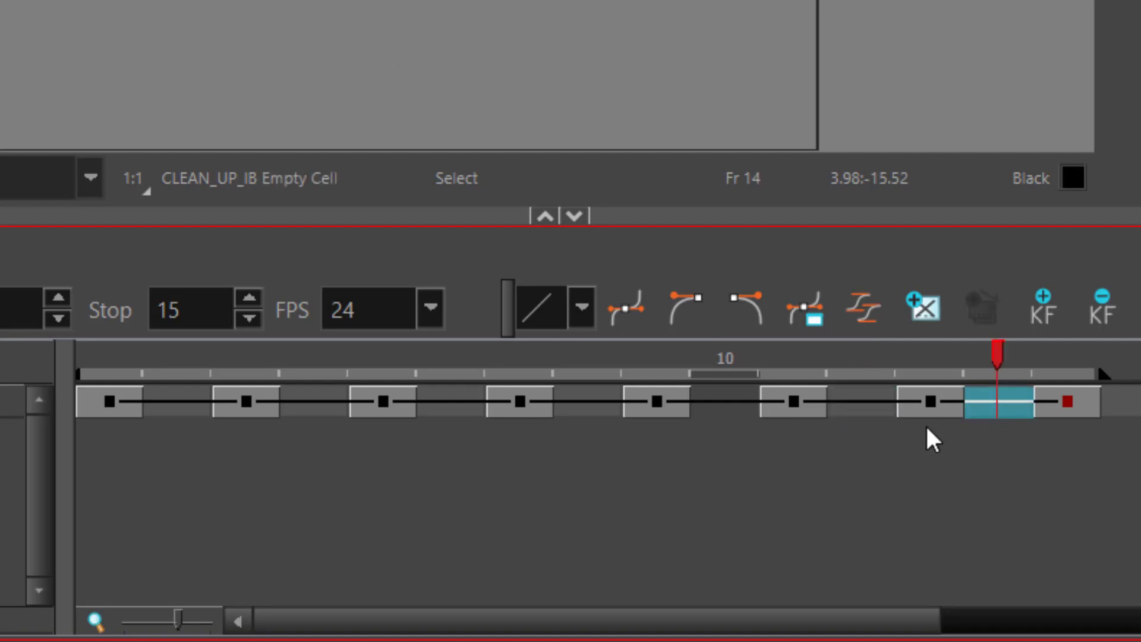
Check the remaining single-frame drawings on frames 1, 3, 5, 7 and 15.
{"action": "left_click", "coordinate": [106, 352]}
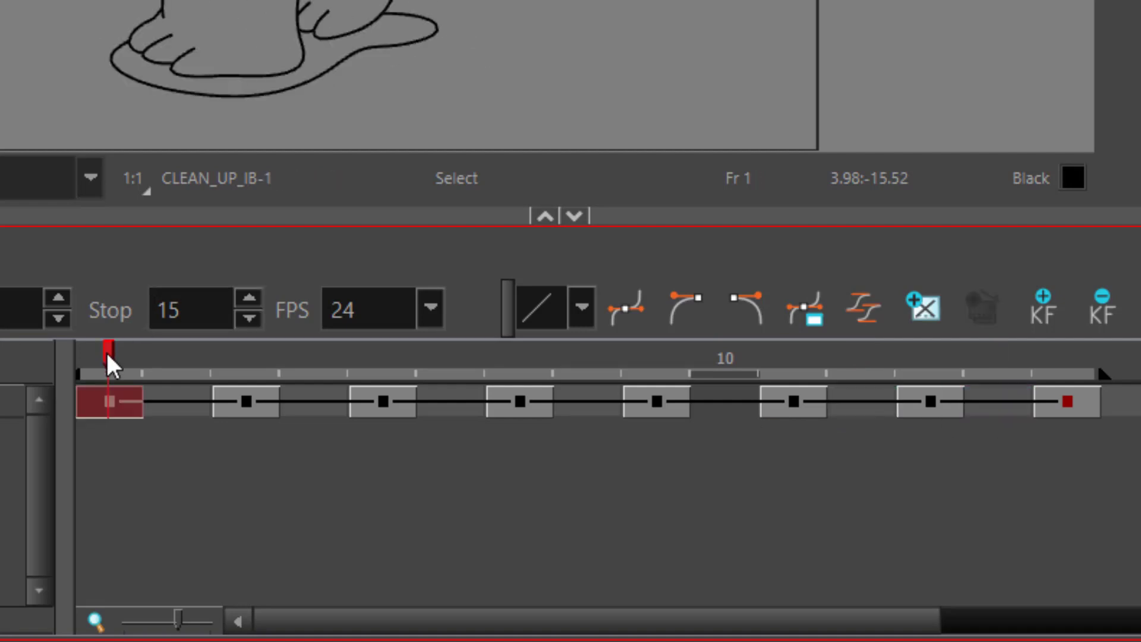
{"action": "left_click", "coordinate": [244, 355]}
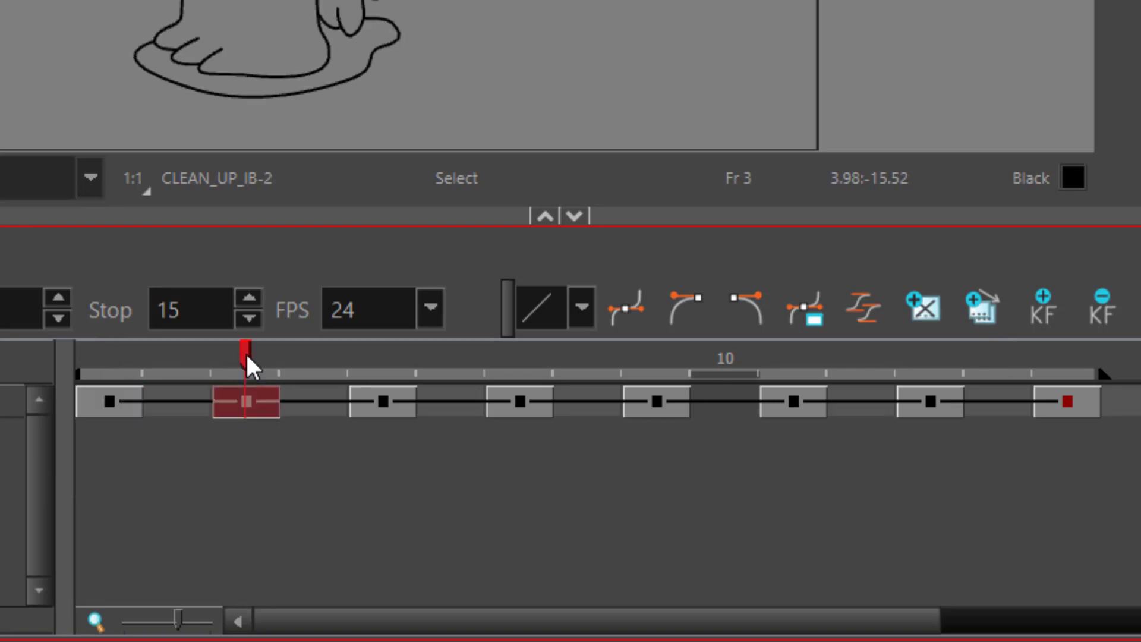
{"action": "left_click", "coordinate": [375, 361]}
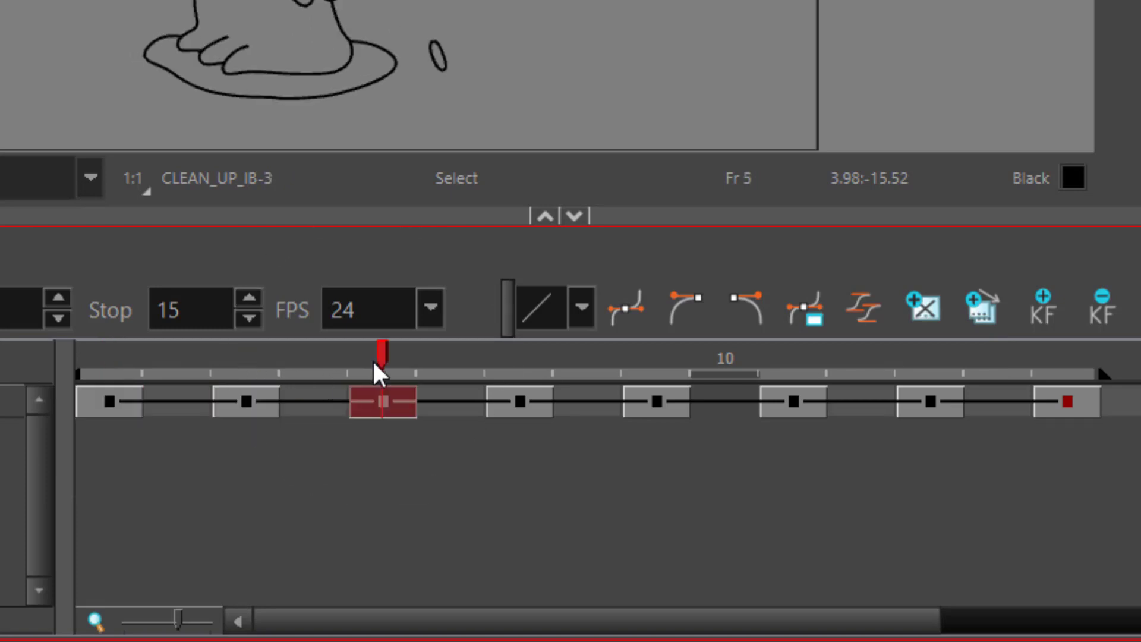
{"action": "left_click", "coordinate": [516, 354]}
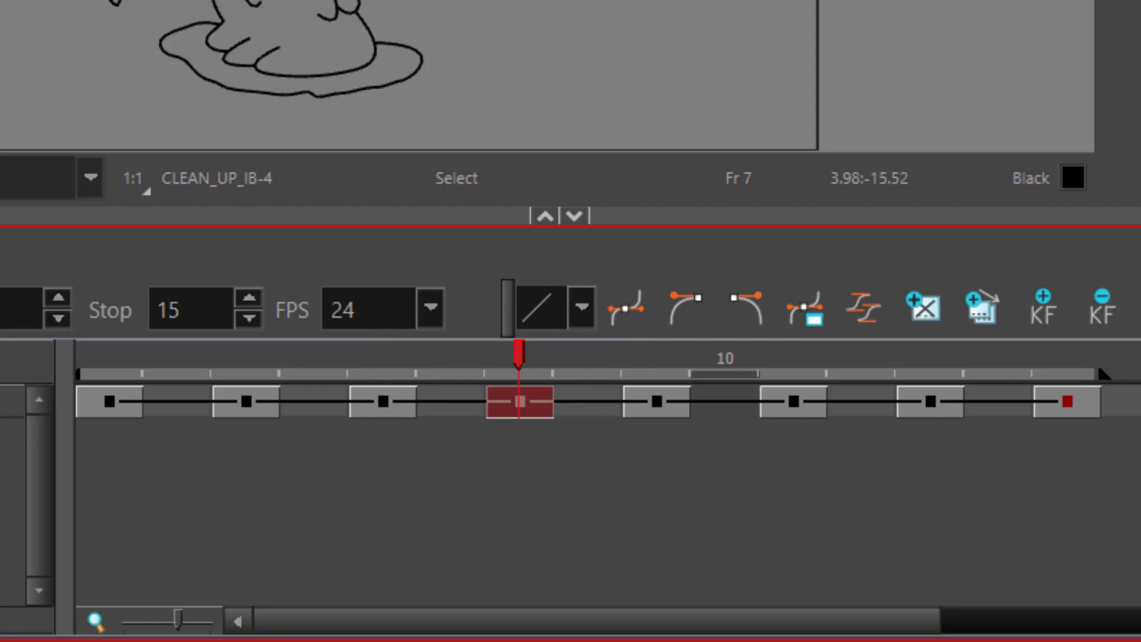
{"action": "left_click", "coordinate": [1066, 356]}
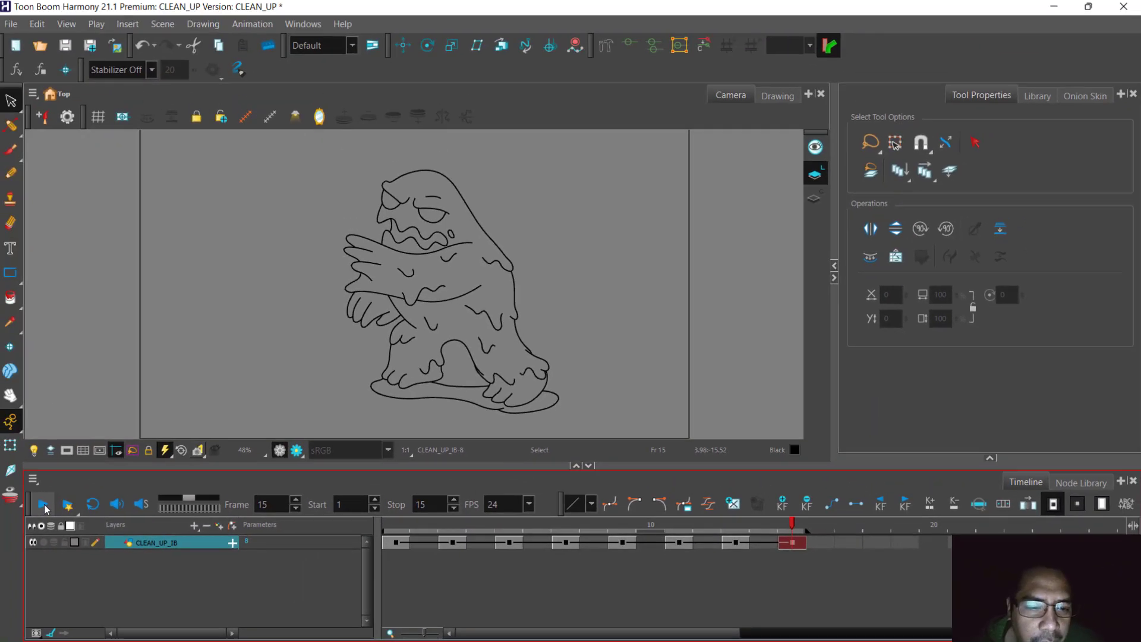
Play the monster animation several times to preview its timing with the empty cells between drawings.
{"action": "left_click", "coordinate": [45, 507]}
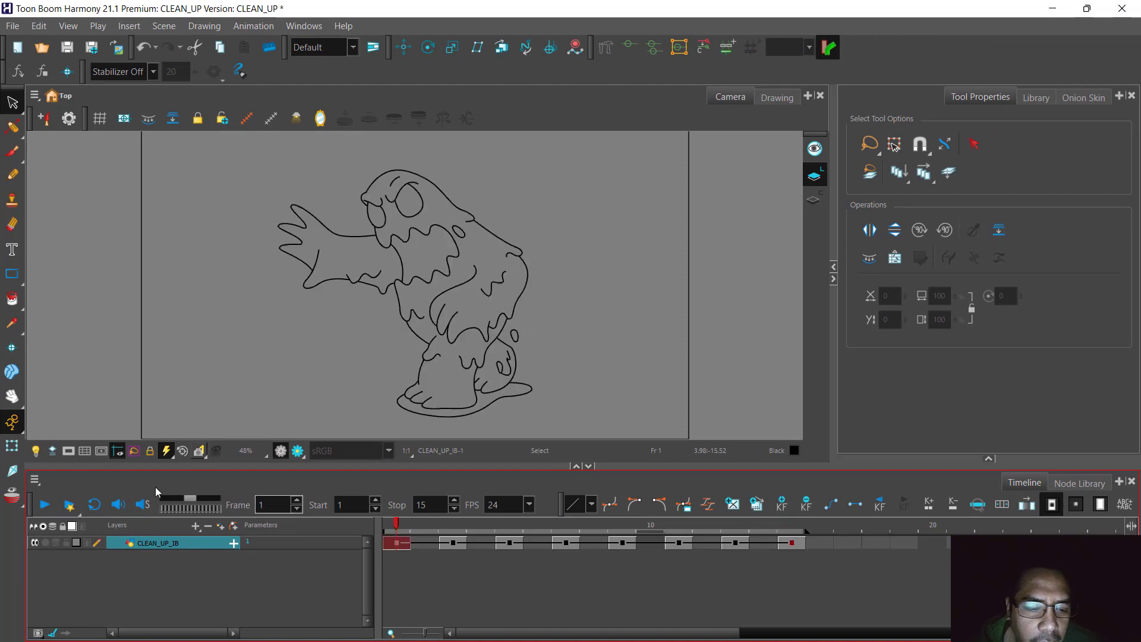
{"action": "left_click", "coordinate": [46, 507]}
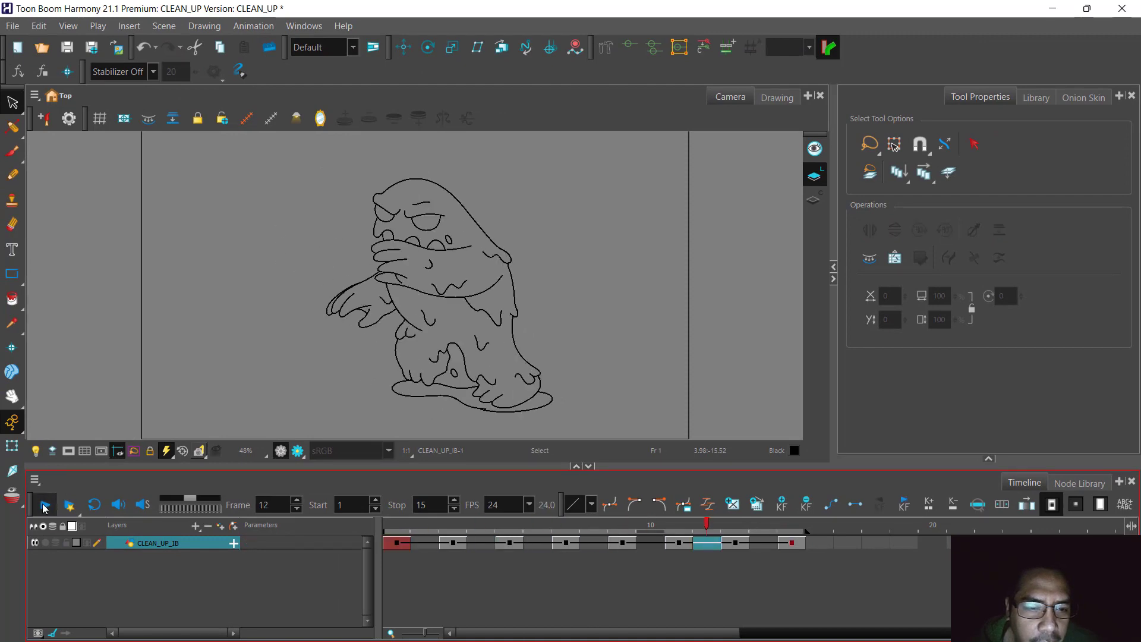
{"action": "left_click", "coordinate": [44, 507]}
{"action": "left_click", "coordinate": [44, 507]}
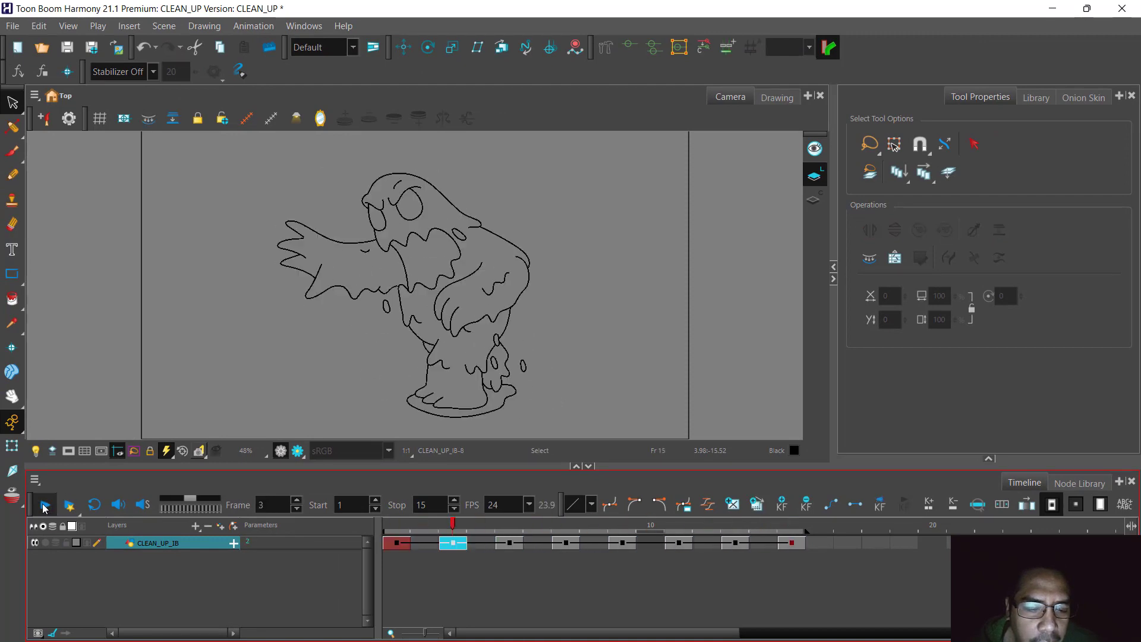
Compare the drawings on frames 1 and 3, clear the layer selection and return to frame 1.
{"action": "left_click", "coordinate": [402, 527]}
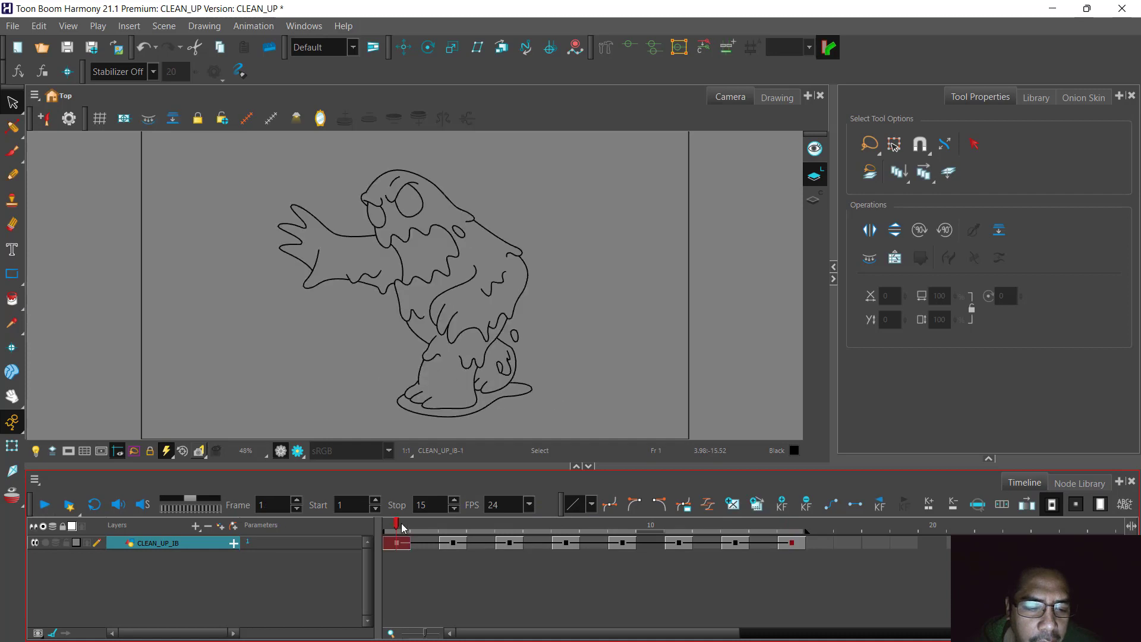
{"action": "left_click", "coordinate": [449, 526]}
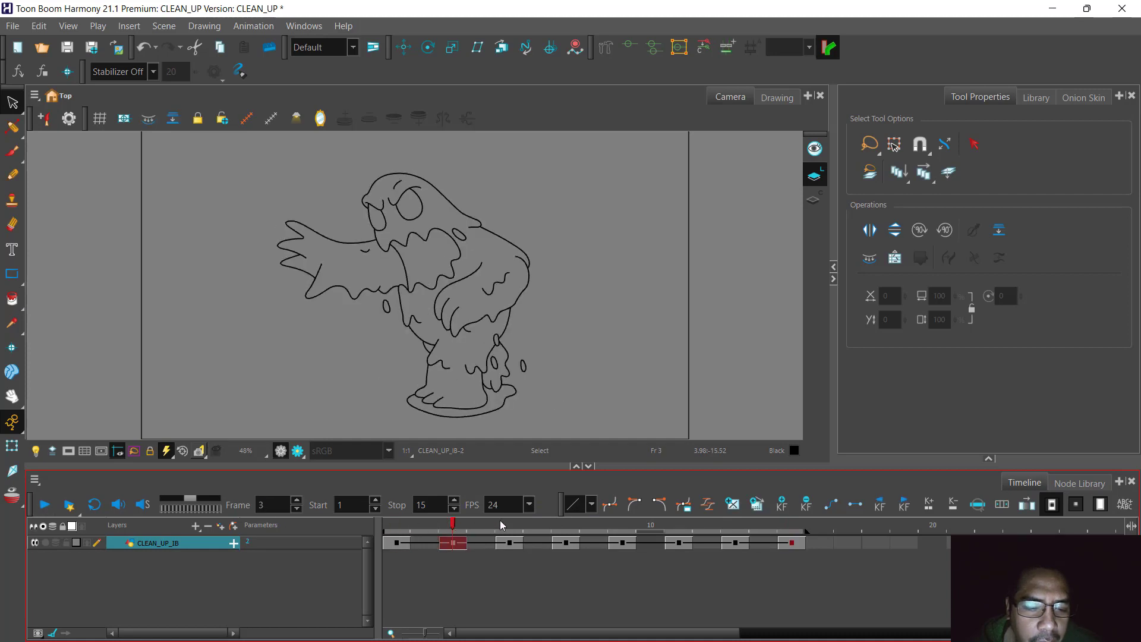
{"action": "left_click", "coordinate": [437, 593]}
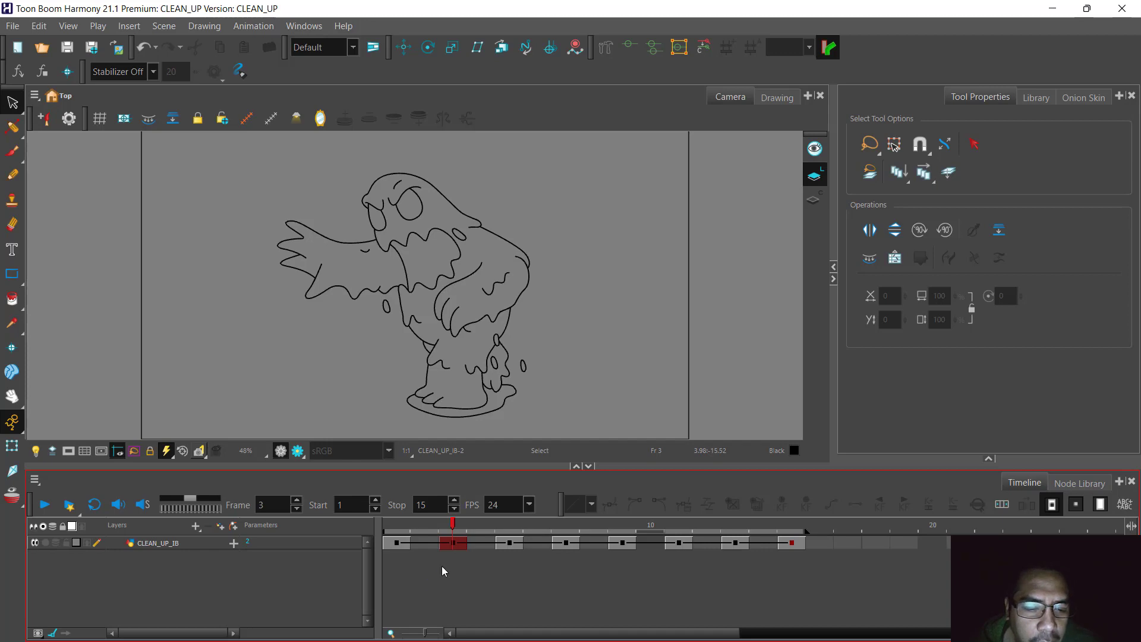
{"action": "left_click", "coordinate": [393, 526]}
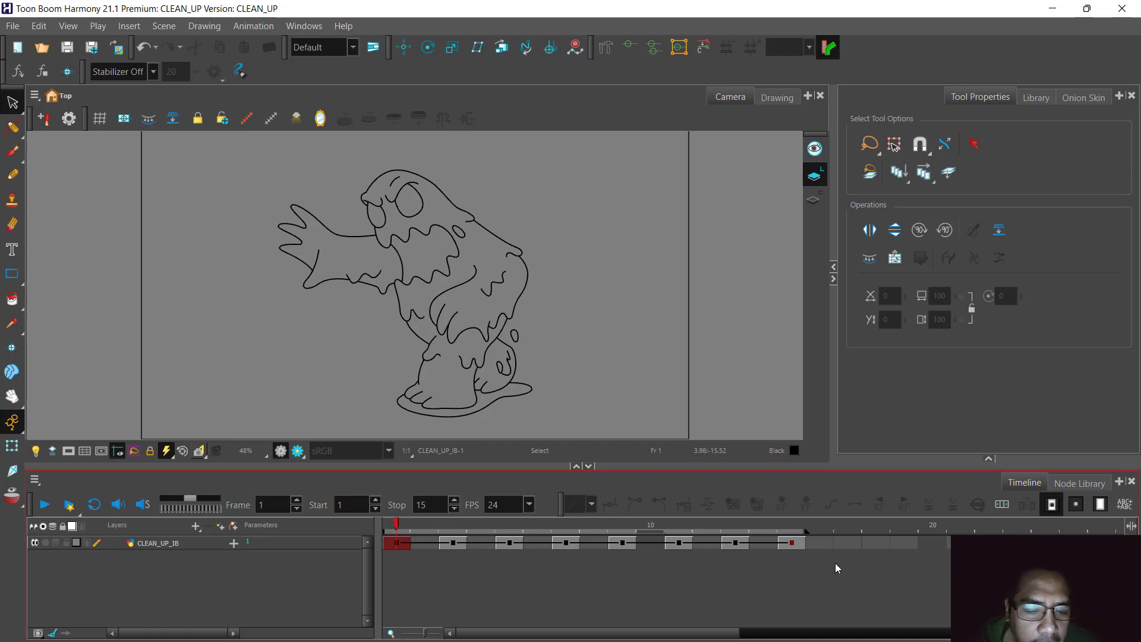
{"action": "left_click", "coordinate": [480, 616]}
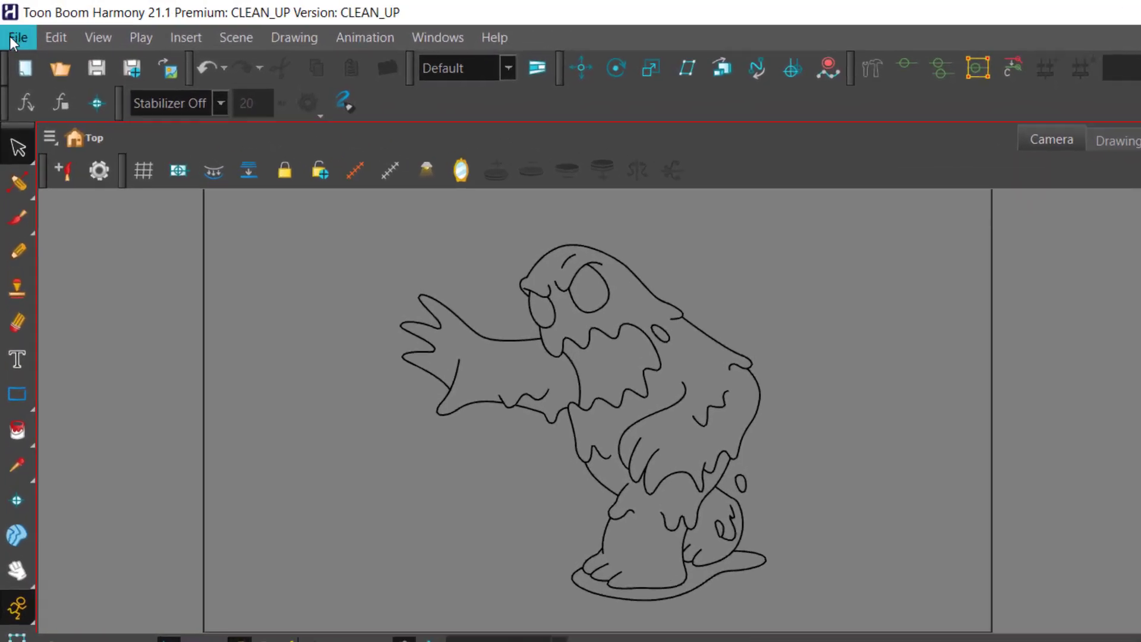
Start saving the scene under a new name and browse to the MA203 project folder on the Desktop.
{"action": "left_click", "coordinate": [12, 27]}
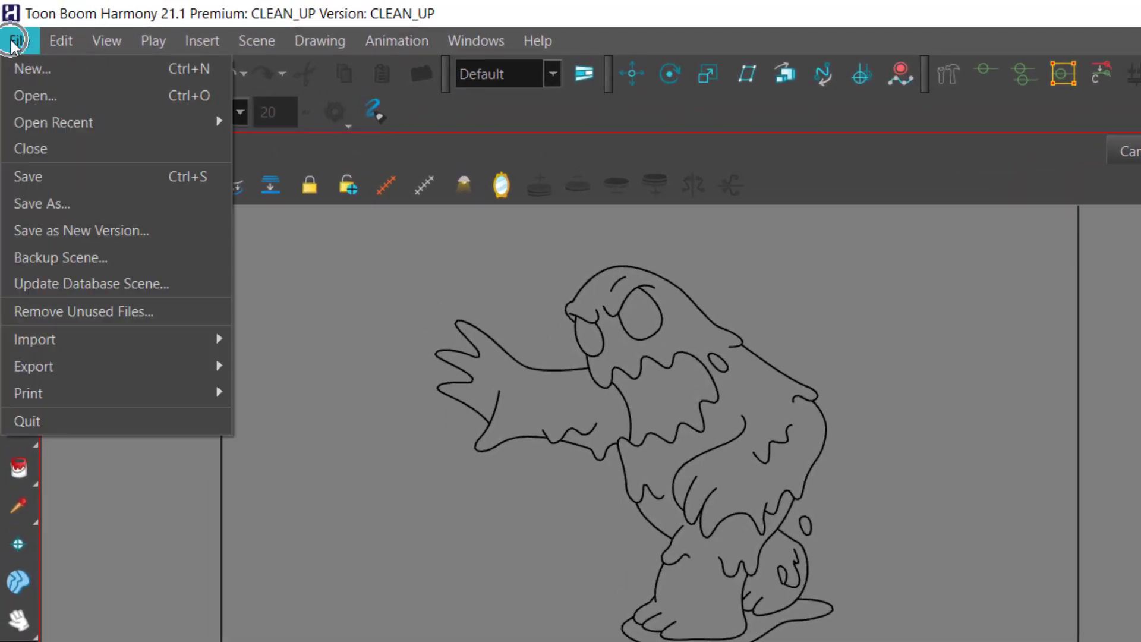
{"action": "left_click", "coordinate": [83, 202]}
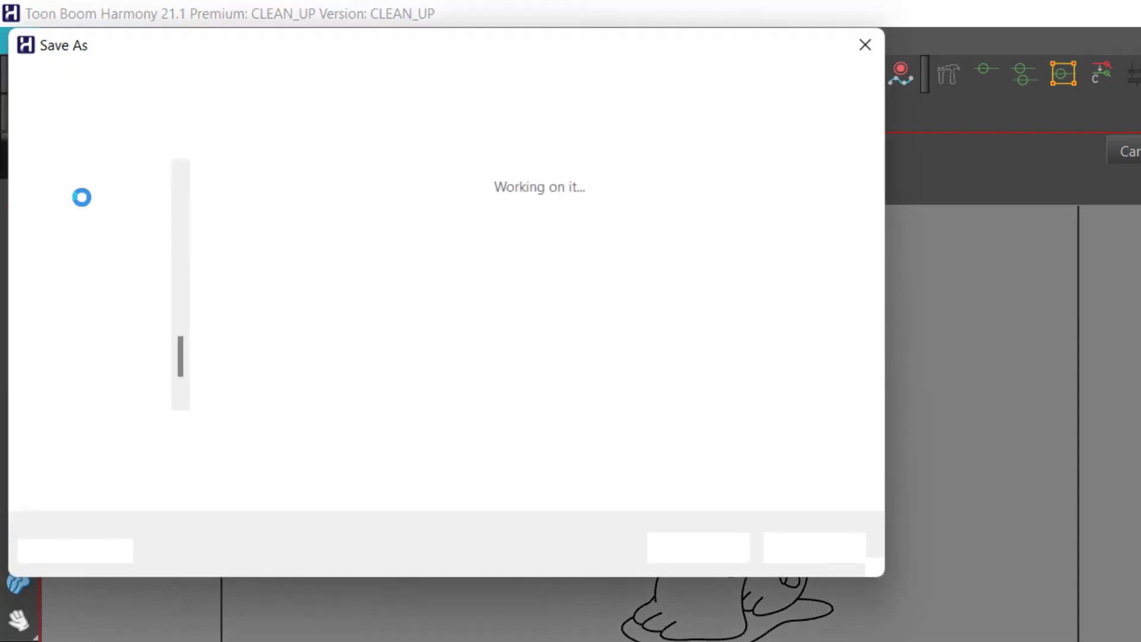
{"action": "scroll", "coordinate": [180, 289], "scroll_direction": "up", "scroll_amount": 3}
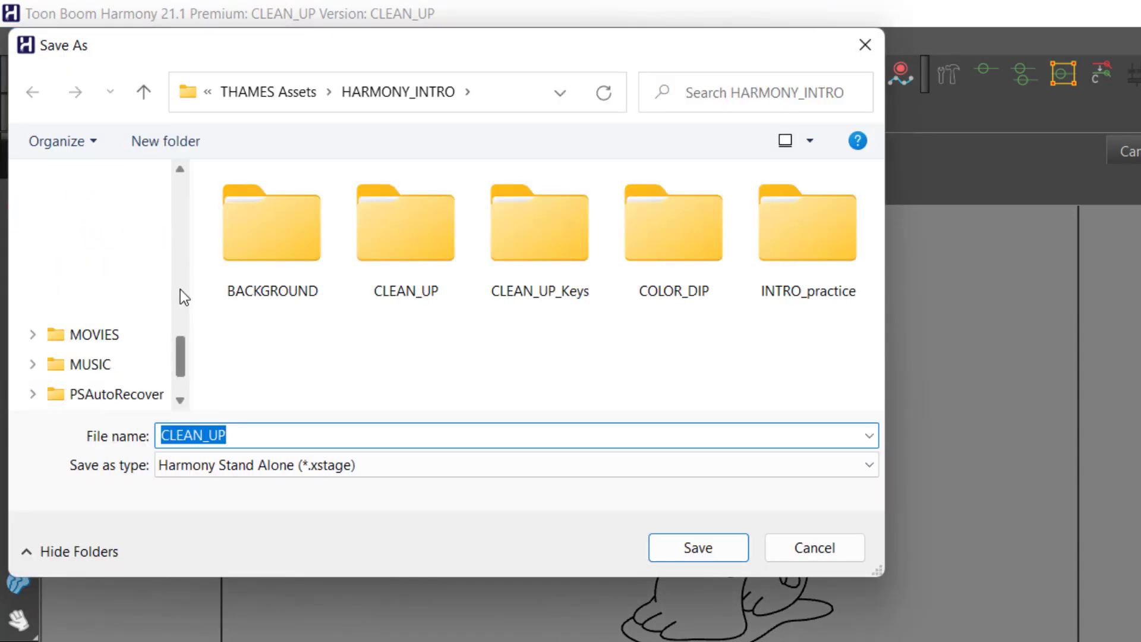
{"action": "left_click_drag", "start_coordinate": [180, 305], "coordinate": [172, 73]}
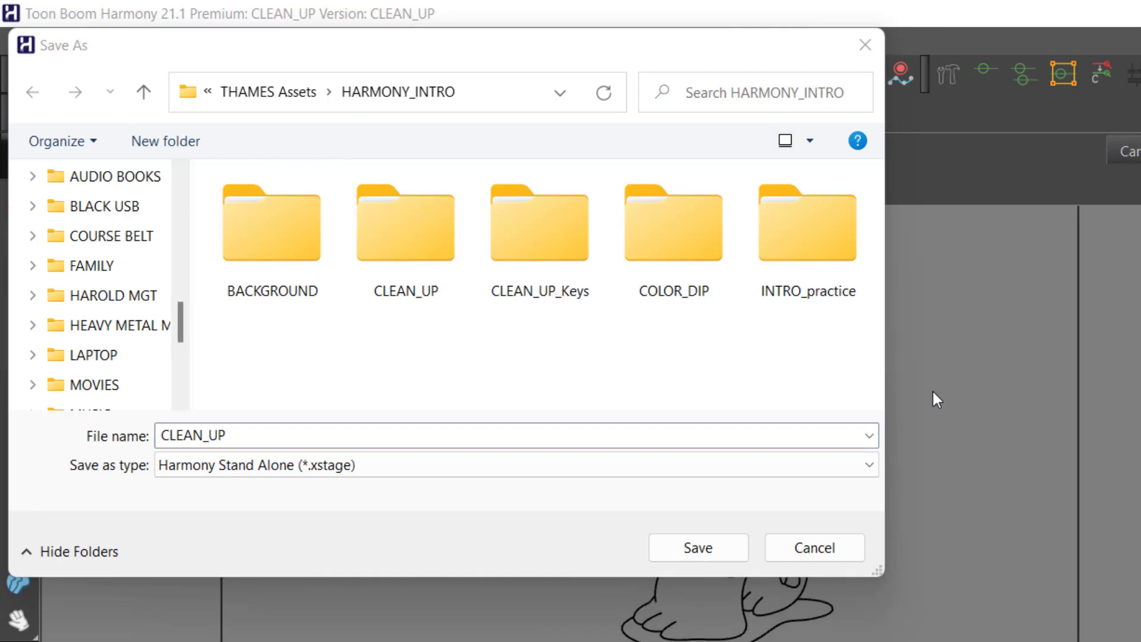
{"action": "scroll", "coordinate": [185, 236], "scroll_direction": "up", "scroll_amount": 10}
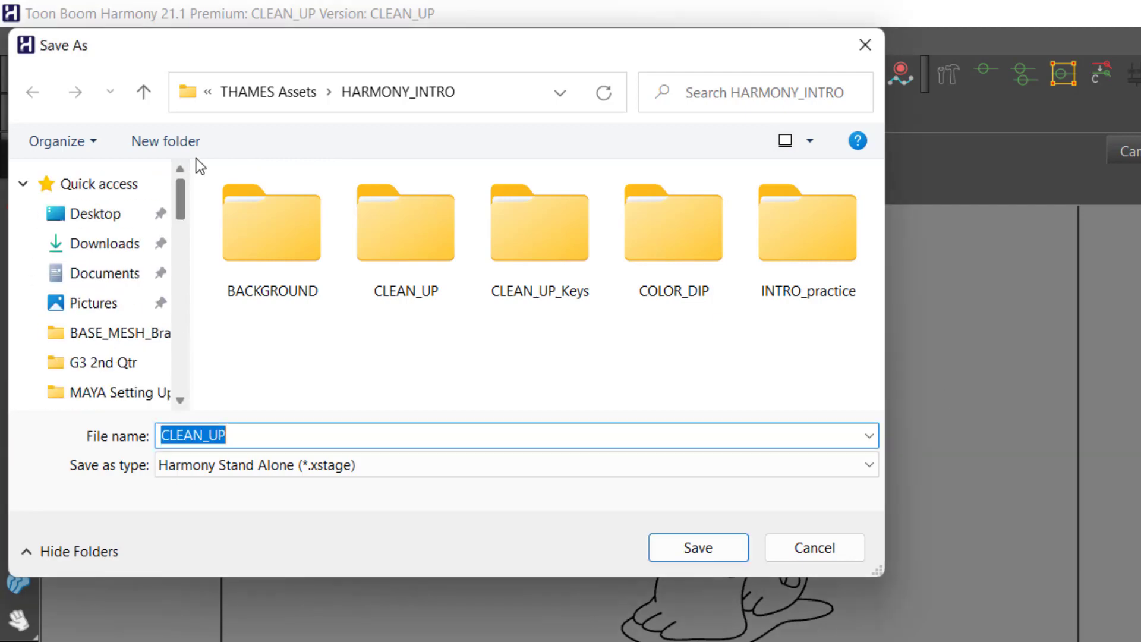
{"action": "left_click", "coordinate": [108, 229]}
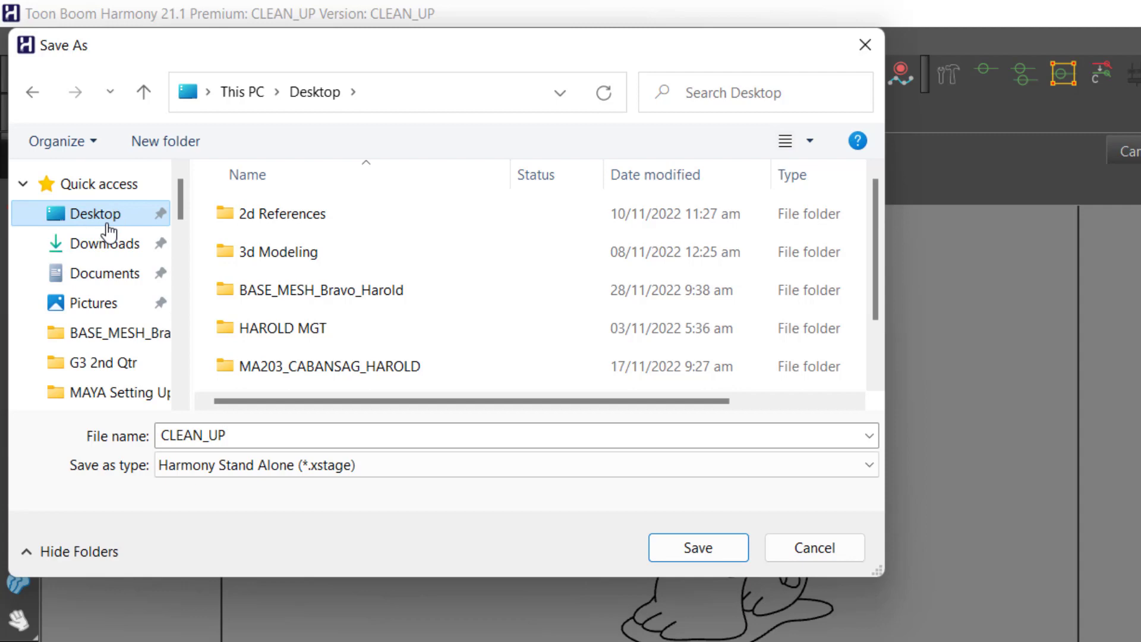
{"action": "left_click", "coordinate": [284, 369]}
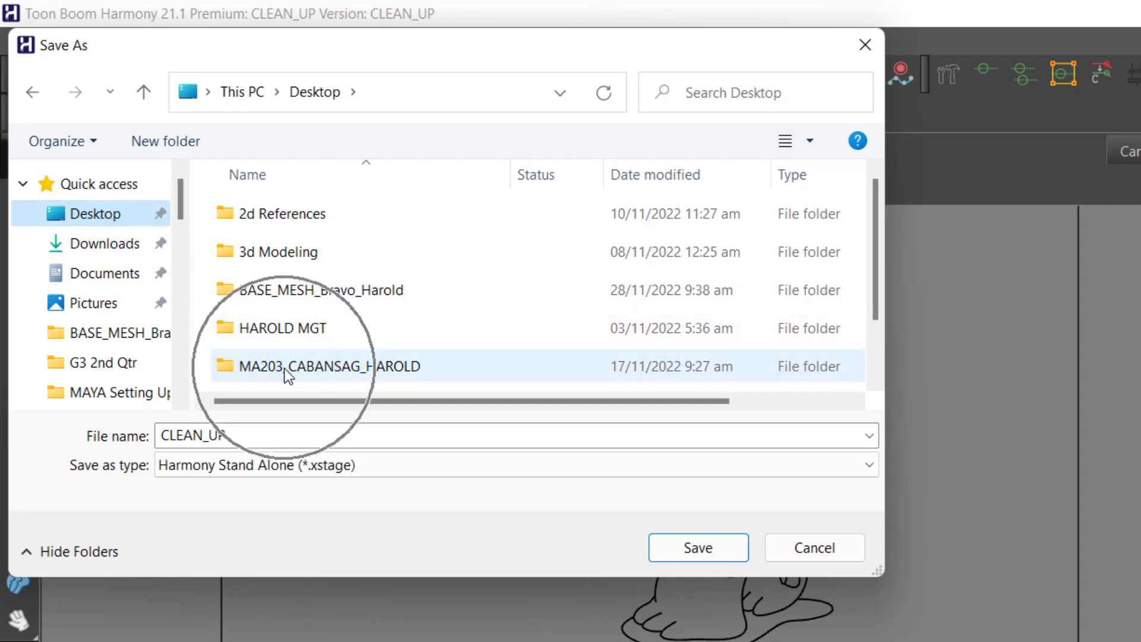
{"action": "left_click", "coordinate": [284, 368]}
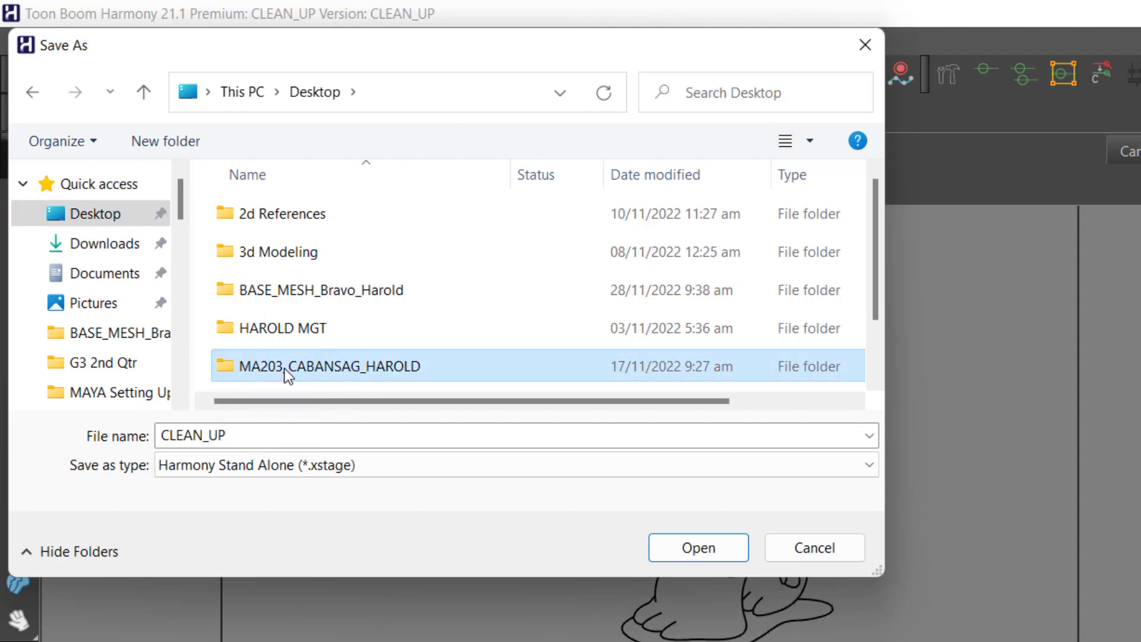
{"action": "double_click", "coordinate": [284, 369]}
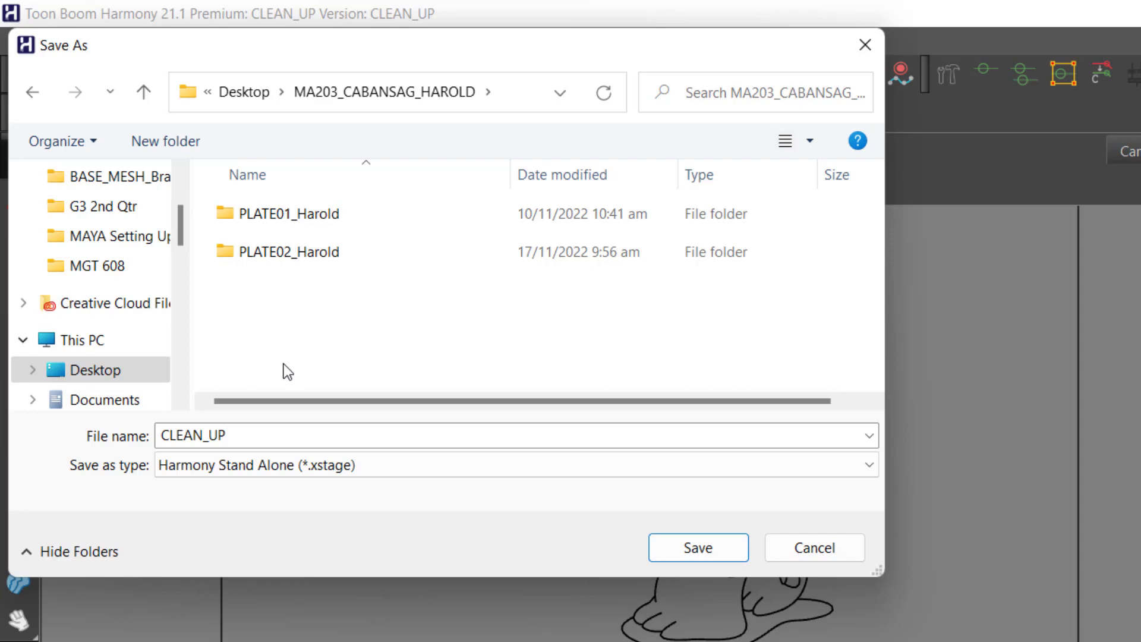
Name the scene copy PLATE03_ followed by the artist's first name and save it as a Harmony Stand Alone file.
{"action": "double_click", "coordinate": [260, 440]}
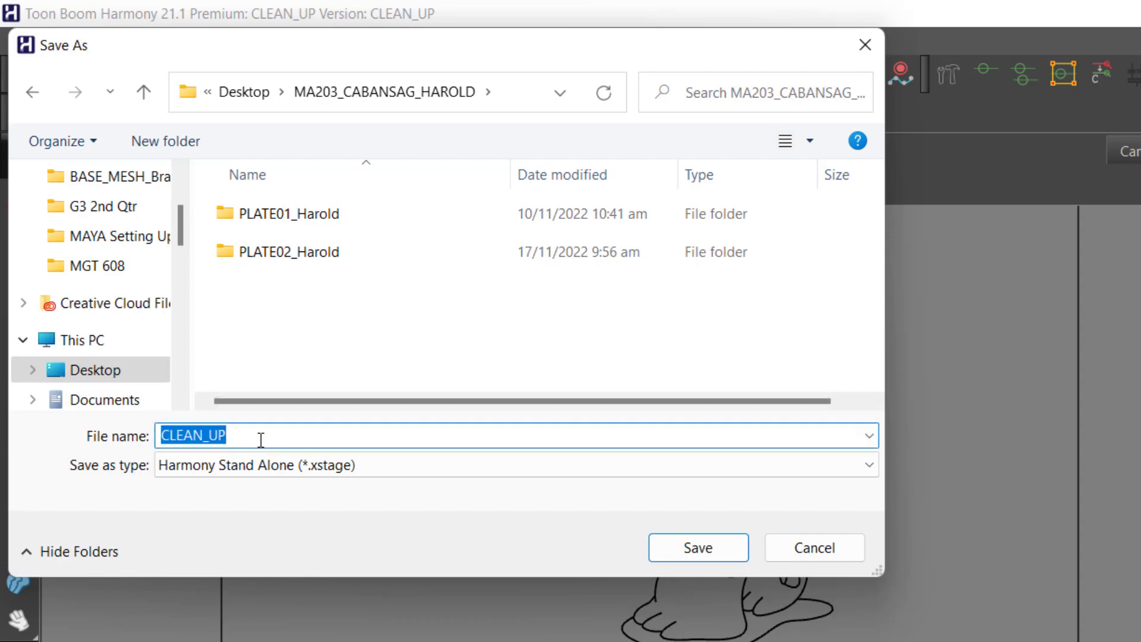
{"action": "type", "text": "P"}
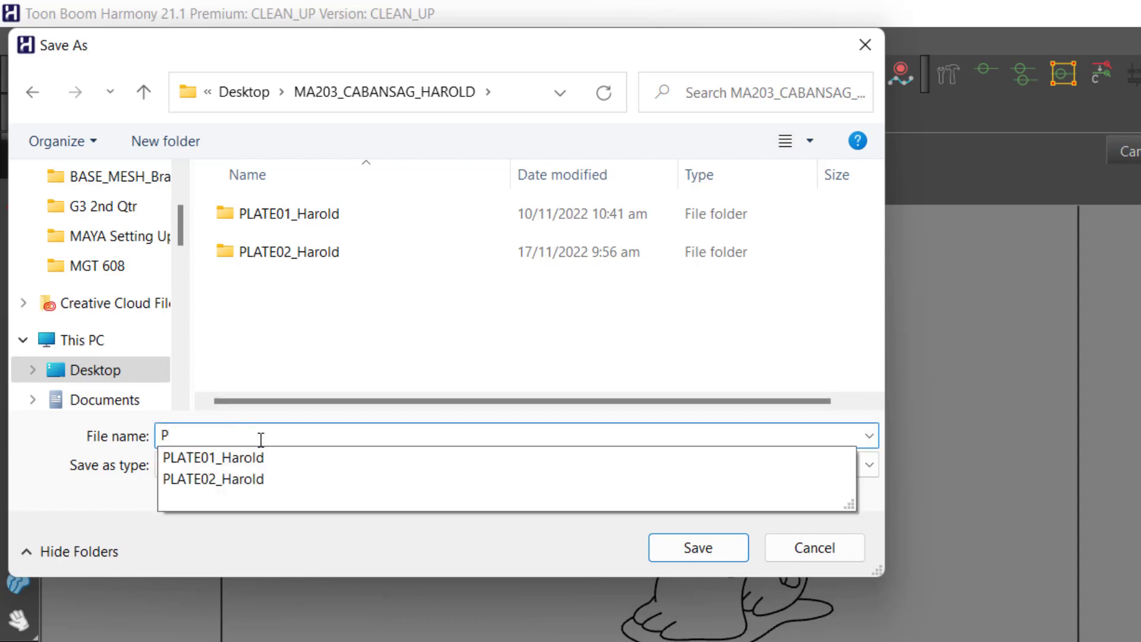
{"action": "key", "text": "Down"}
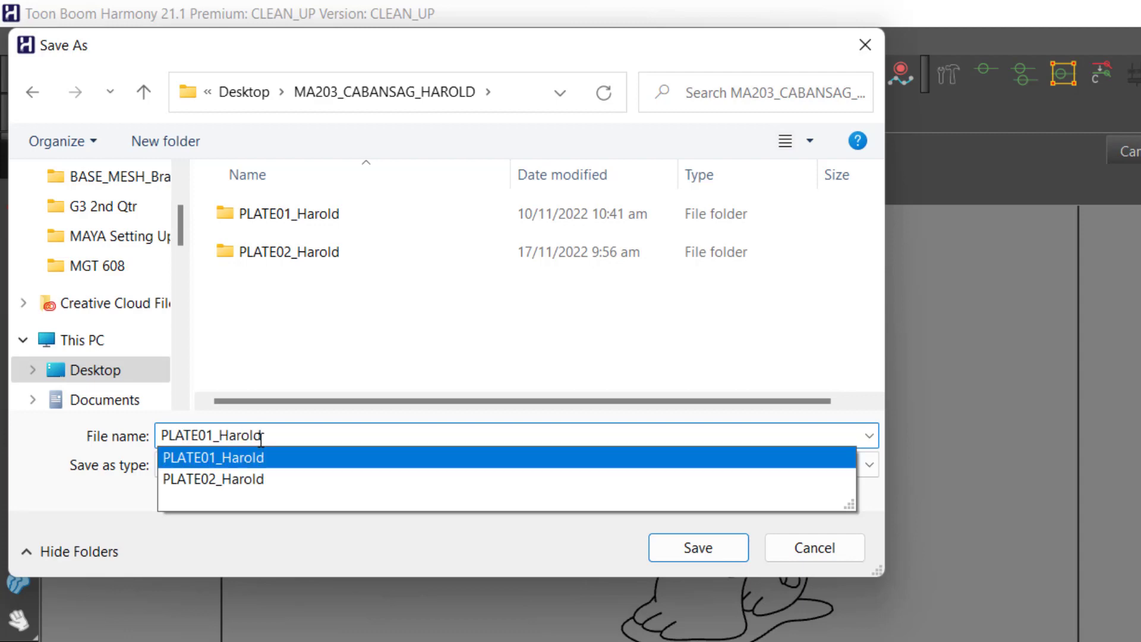
{"action": "key", "text": "ctrl+Left"}
{"action": "key", "text": "ctrl+Left"}
{"action": "key", "text": "Right"}
{"action": "key", "text": "Right"}
{"action": "key", "text": "Right"}
{"action": "key", "text": "Right"}
{"action": "key", "text": "Right"}
{"action": "key", "text": "shift+Left"}
{"action": "type", "text": "3"}
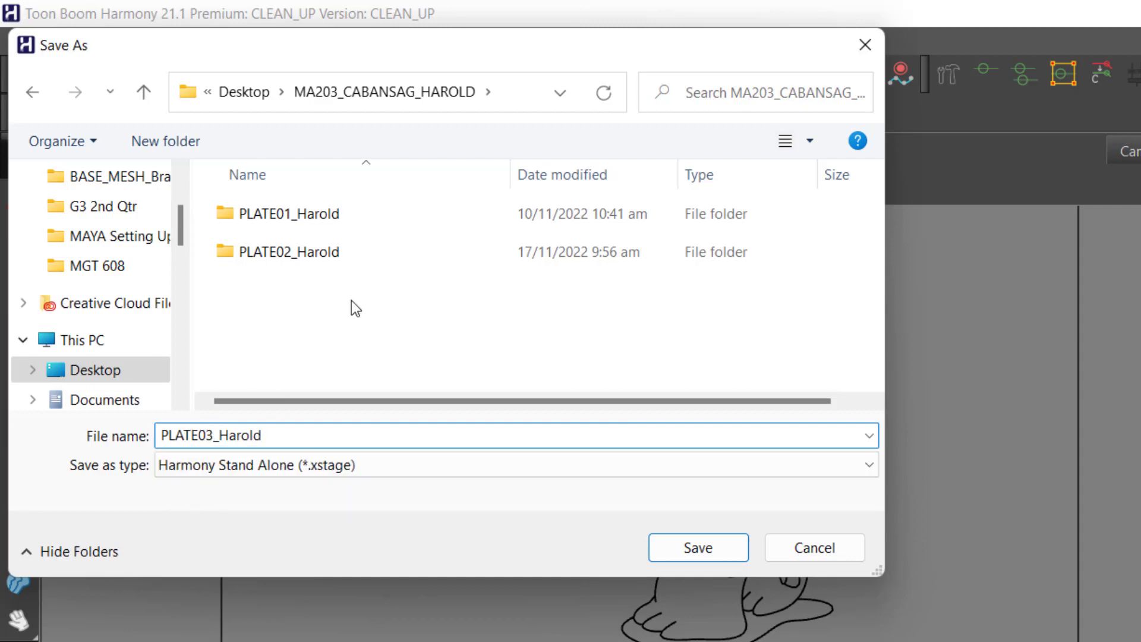
{"action": "left_click", "coordinate": [699, 556]}
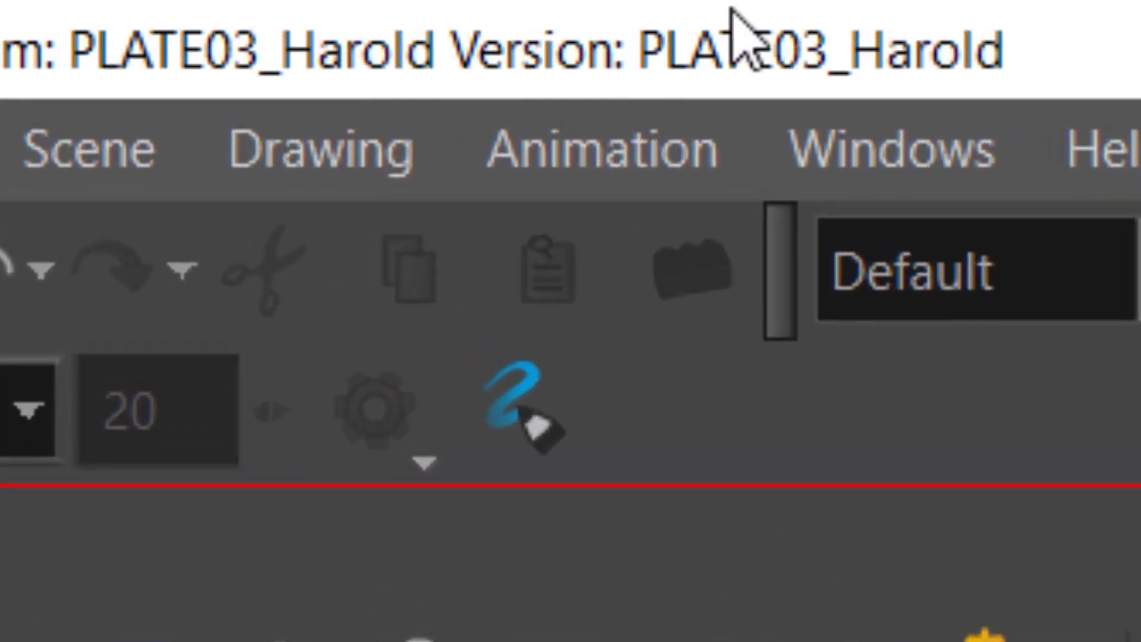
{"action": "left_click", "coordinate": [756, 53]}
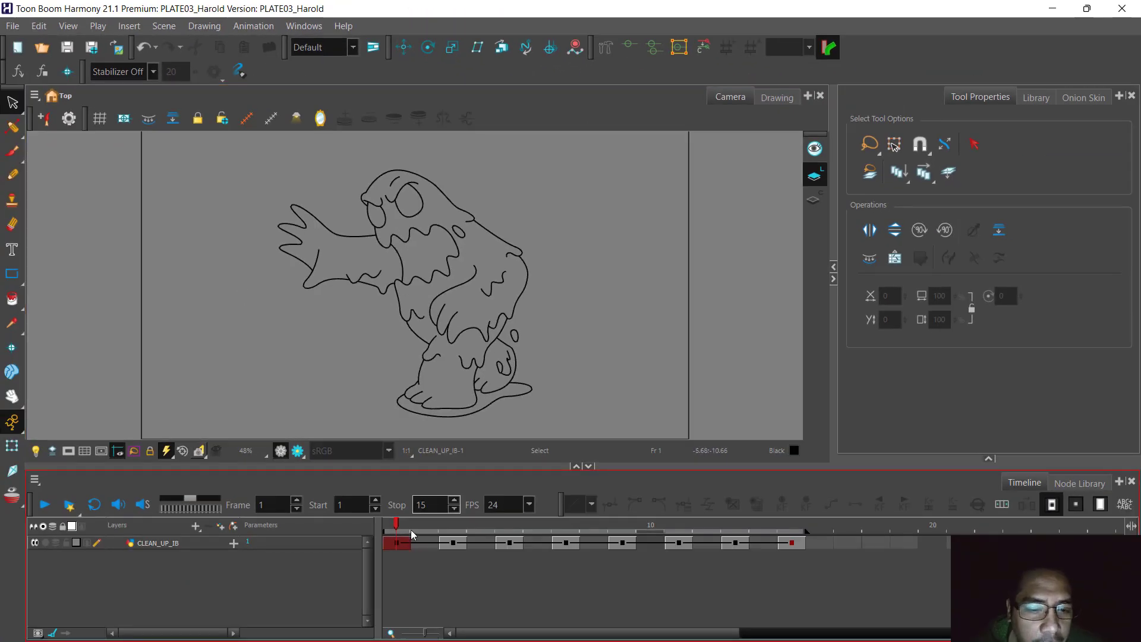
Select the empty cell on frame 2 of the CLEAN_UP_IB layer, between the drawings on frames 1 and 3.
{"action": "left_click", "coordinate": [423, 546]}
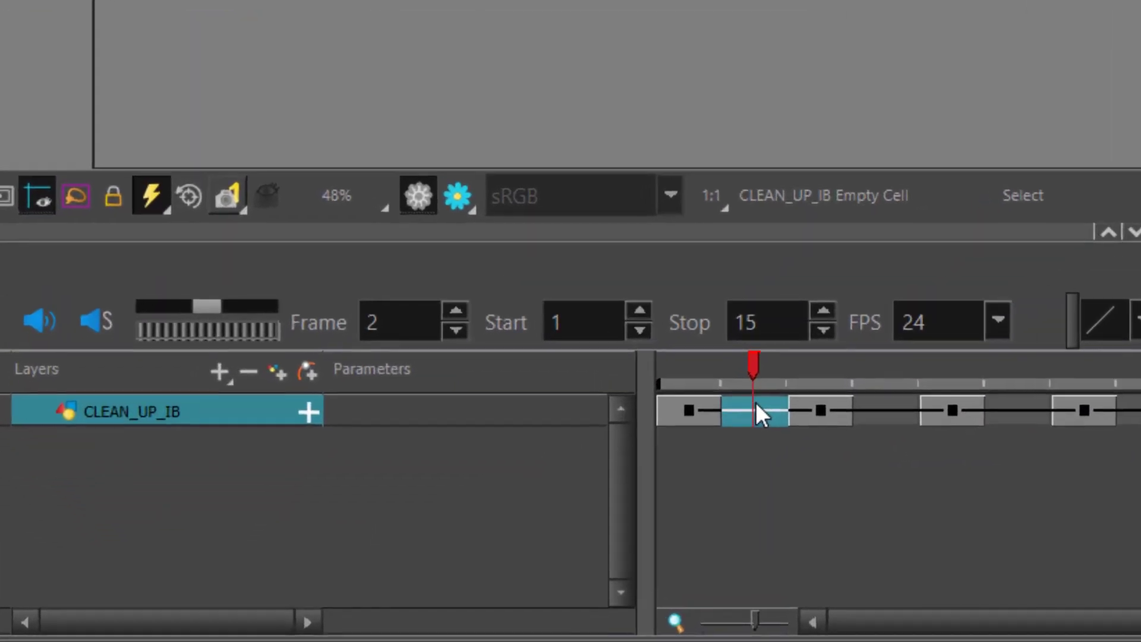
{"action": "left_click", "coordinate": [425, 542]}
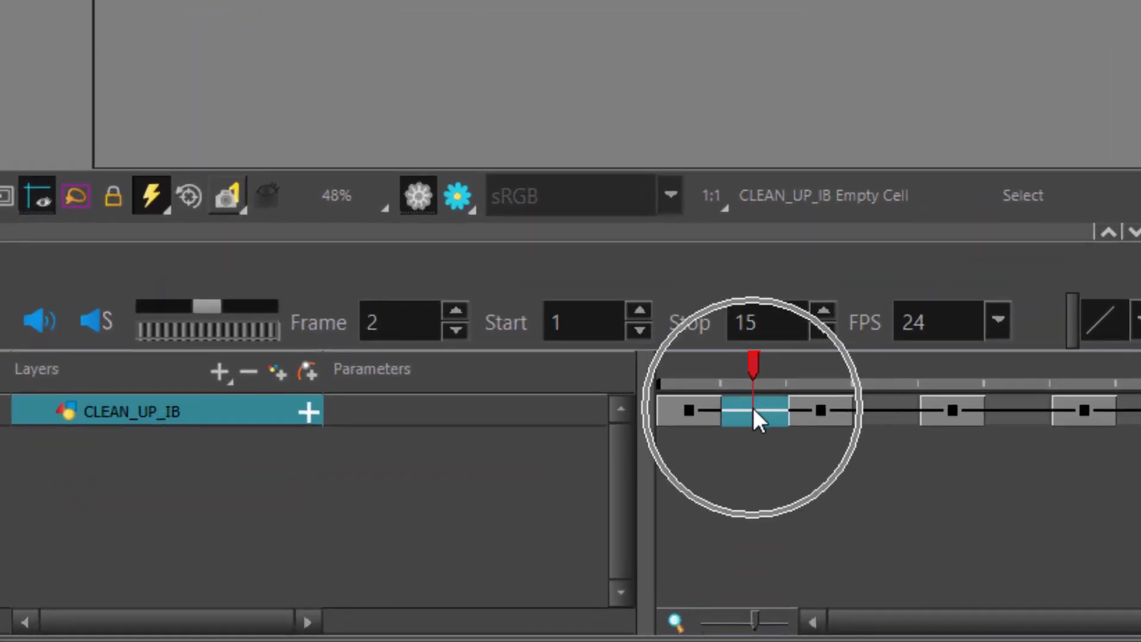
{"action": "left_click", "coordinate": [679, 410]}
{"action": "left_click", "coordinate": [822, 418]}
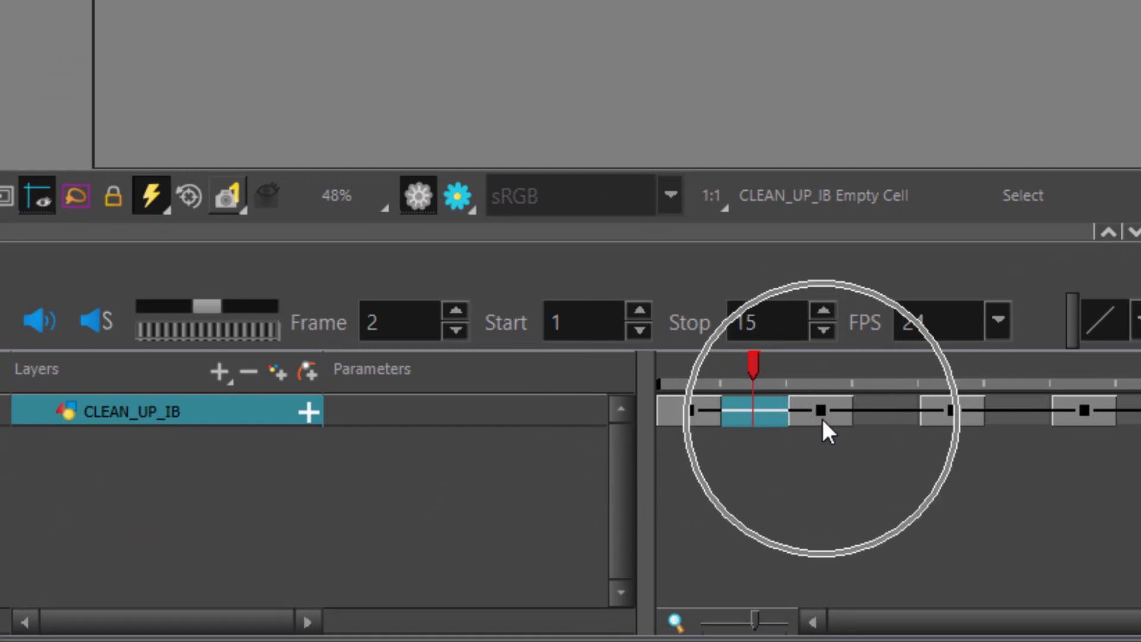
{"action": "left_click", "coordinate": [697, 422]}
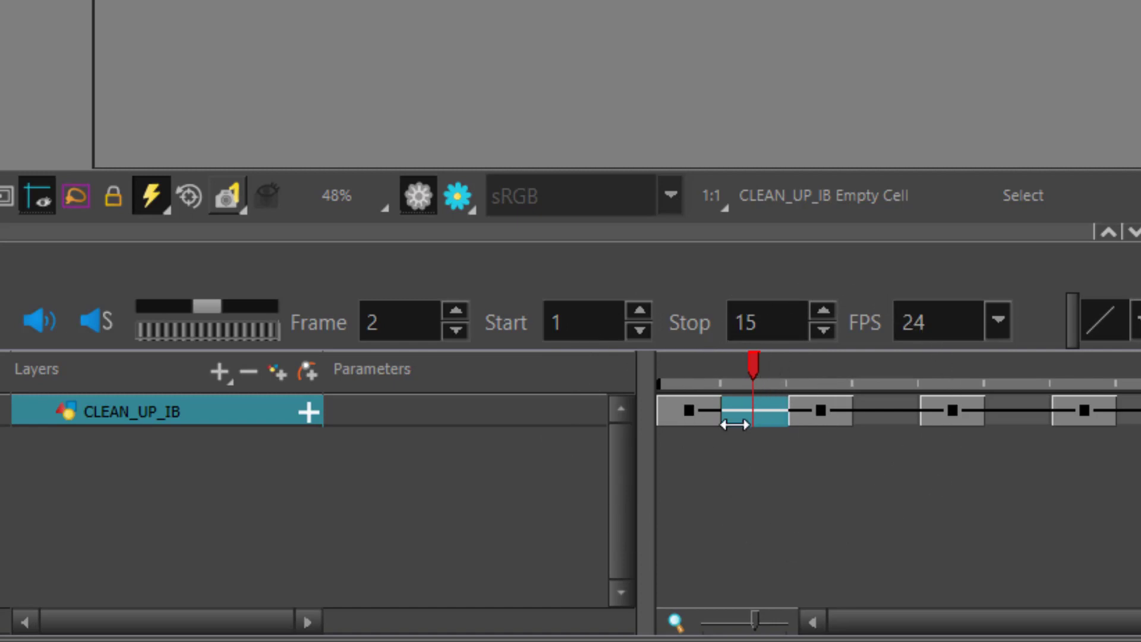
{"action": "left_click_drag", "start_coordinate": [734, 424], "coordinate": [738, 420]}
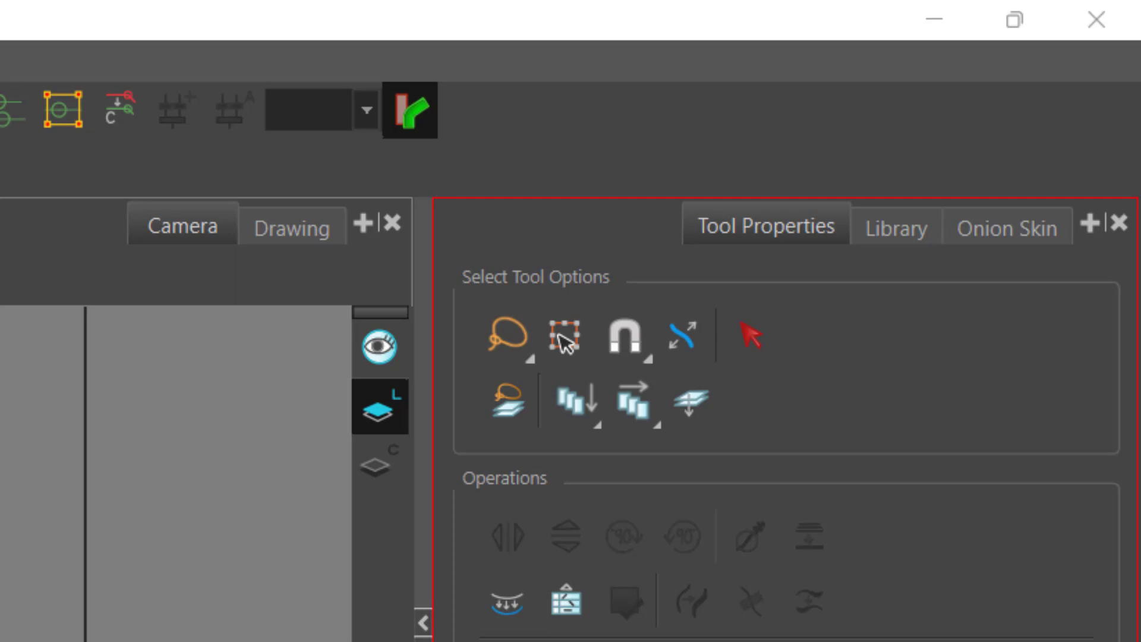
Display the Onion Skin view and locate its entry in the list of available views.
{"action": "left_click", "coordinate": [1014, 224]}
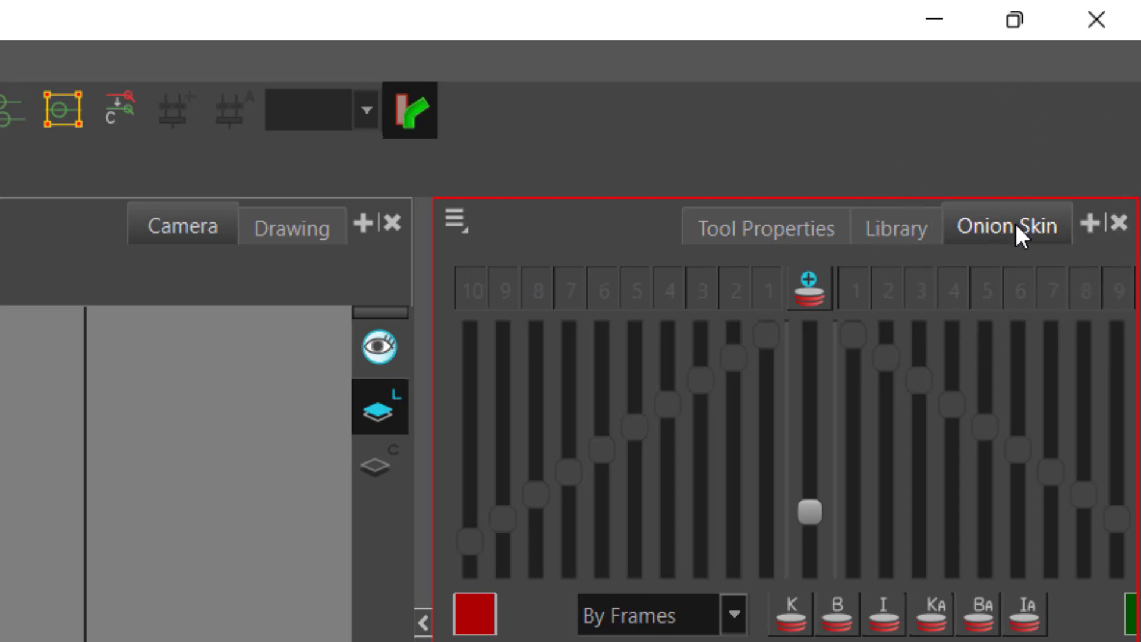
{"action": "left_click", "coordinate": [1015, 223]}
{"action": "left_click", "coordinate": [1015, 225]}
{"action": "left_click", "coordinate": [1091, 224]}
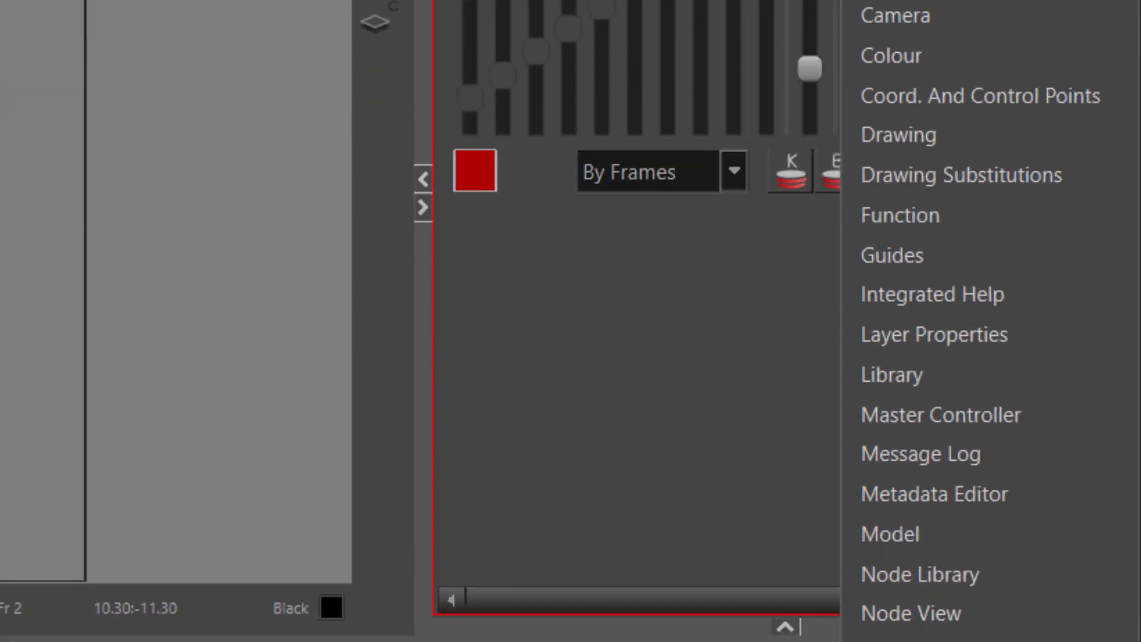
{"action": "left_click", "coordinate": [966, 497]}
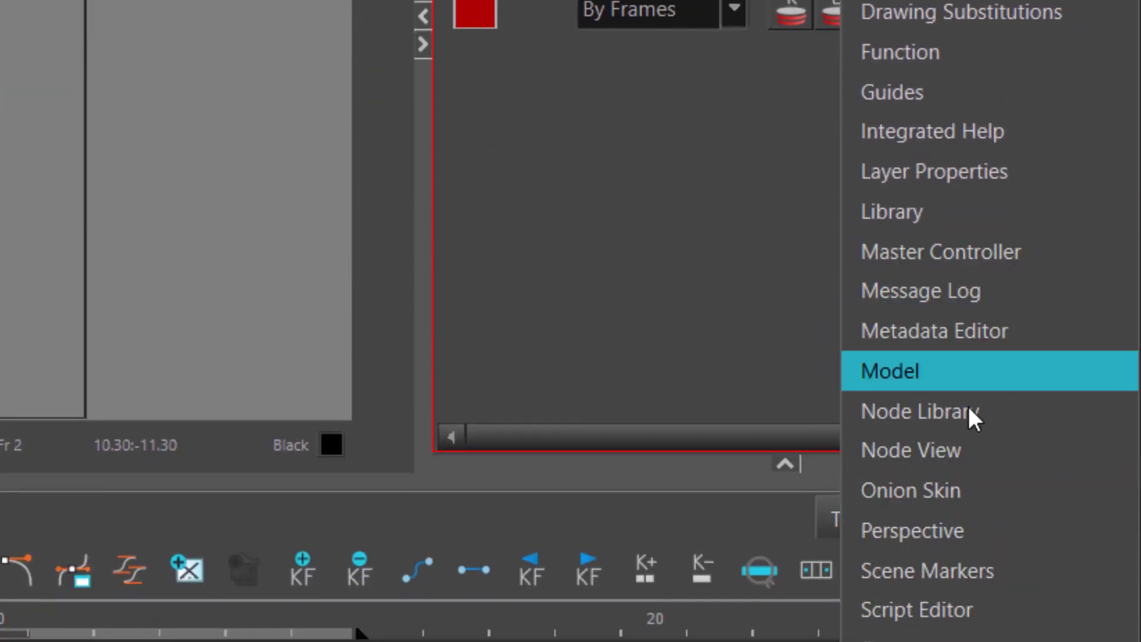
{"action": "left_click", "coordinate": [988, 491]}
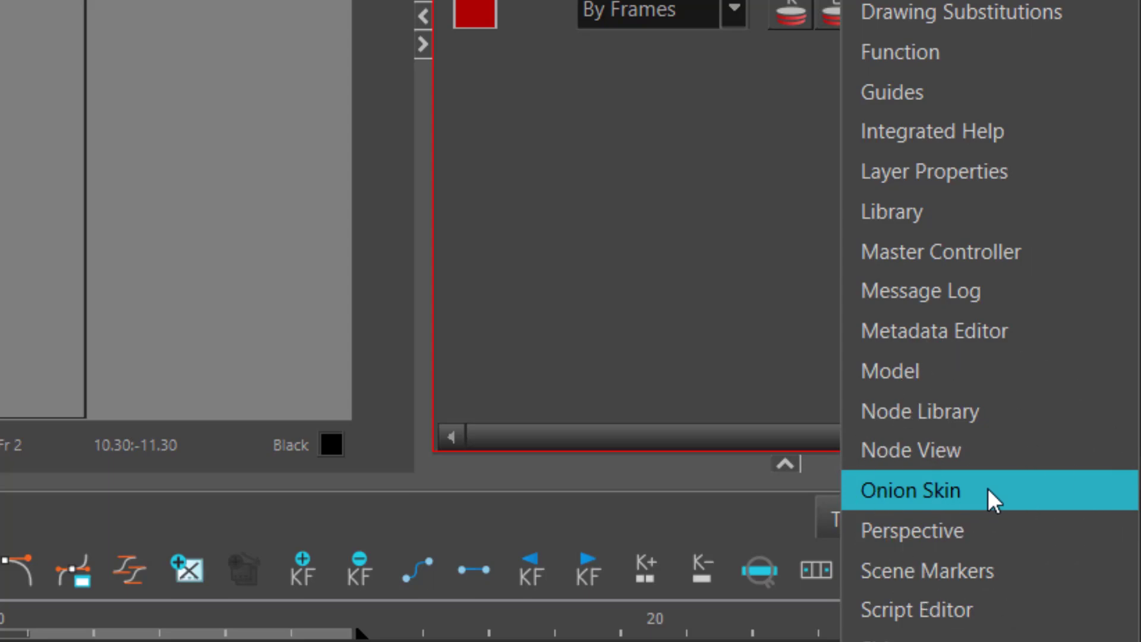
{"action": "left_click", "coordinate": [619, 254]}
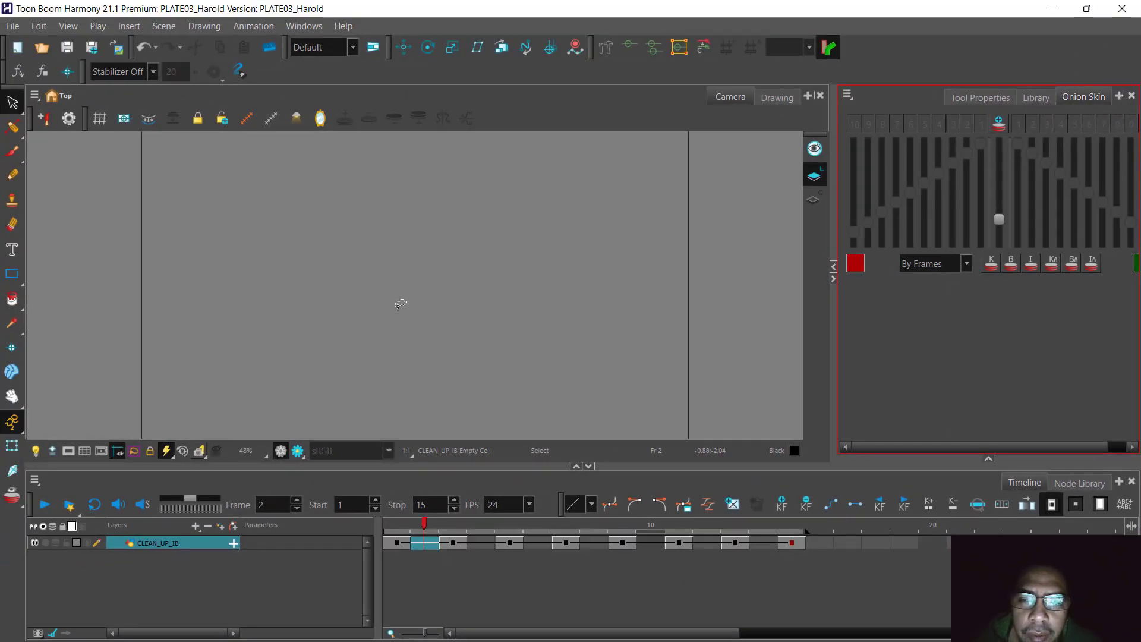
Turn on Show Advanced Onion Skin for the empty frame 2.
{"action": "left_click", "coordinate": [276, 478]}
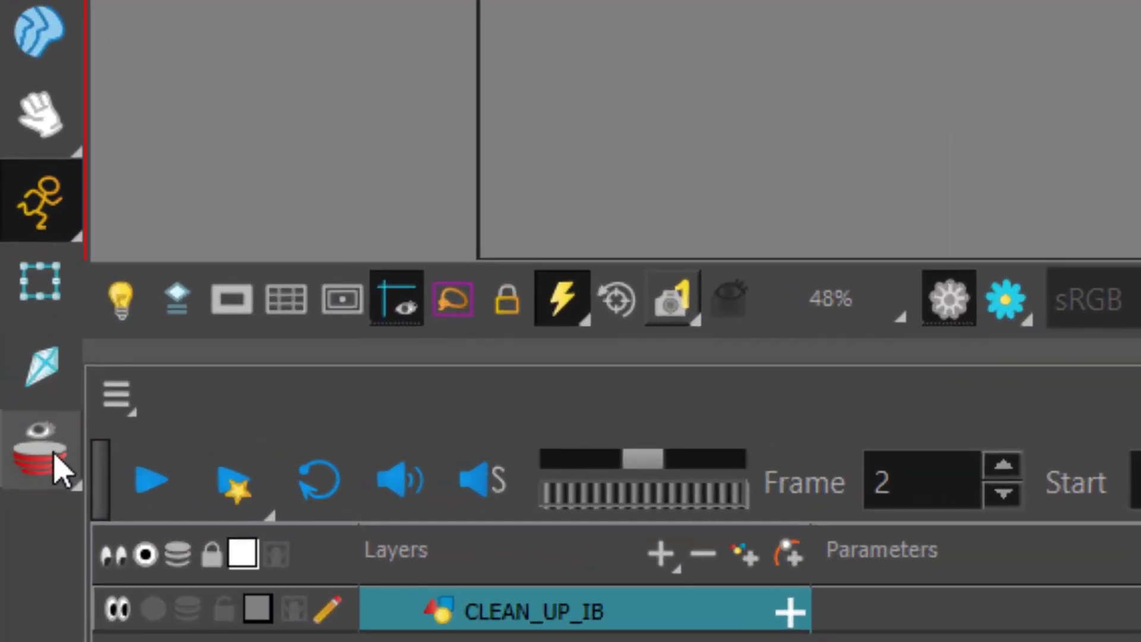
{"action": "left_click", "coordinate": [12, 498]}
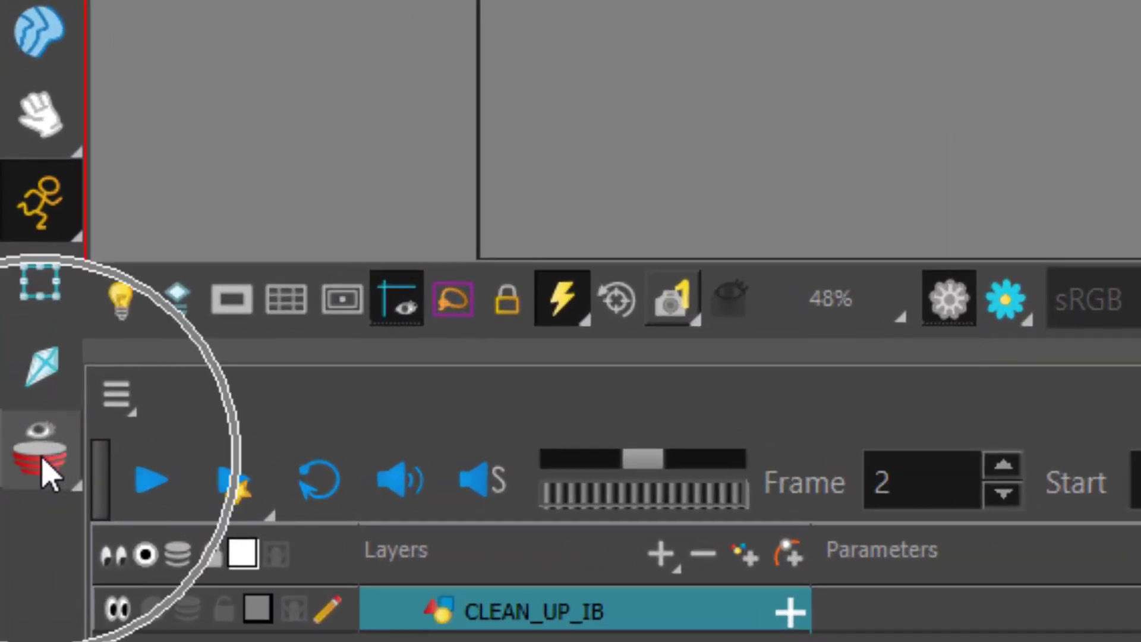
{"action": "left_click", "coordinate": [42, 458]}
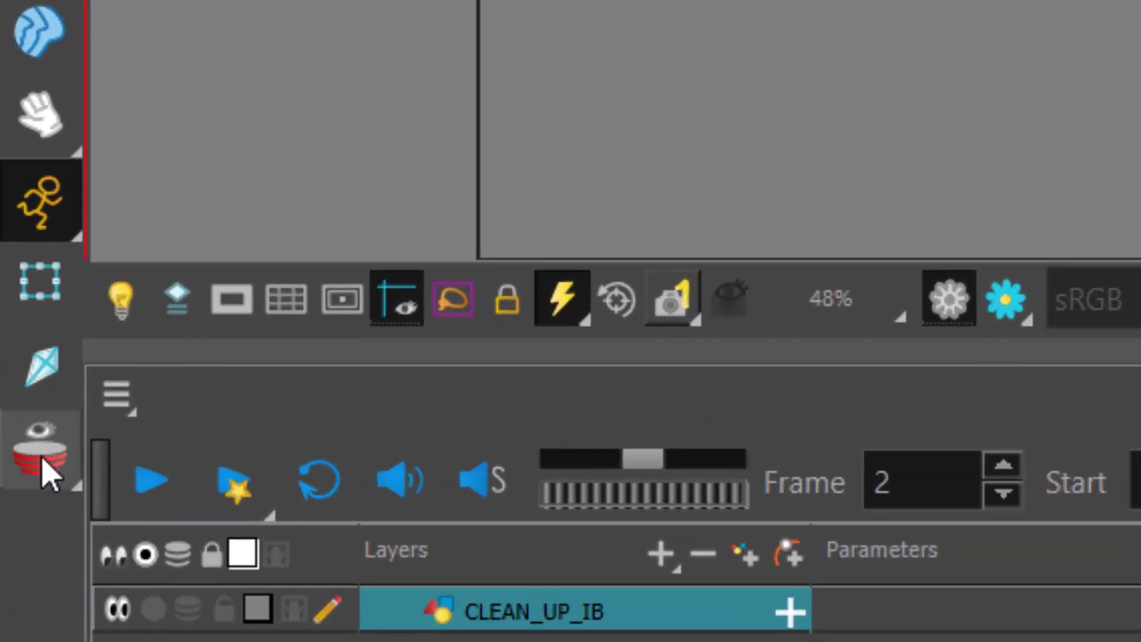
{"action": "left_click", "coordinate": [44, 470]}
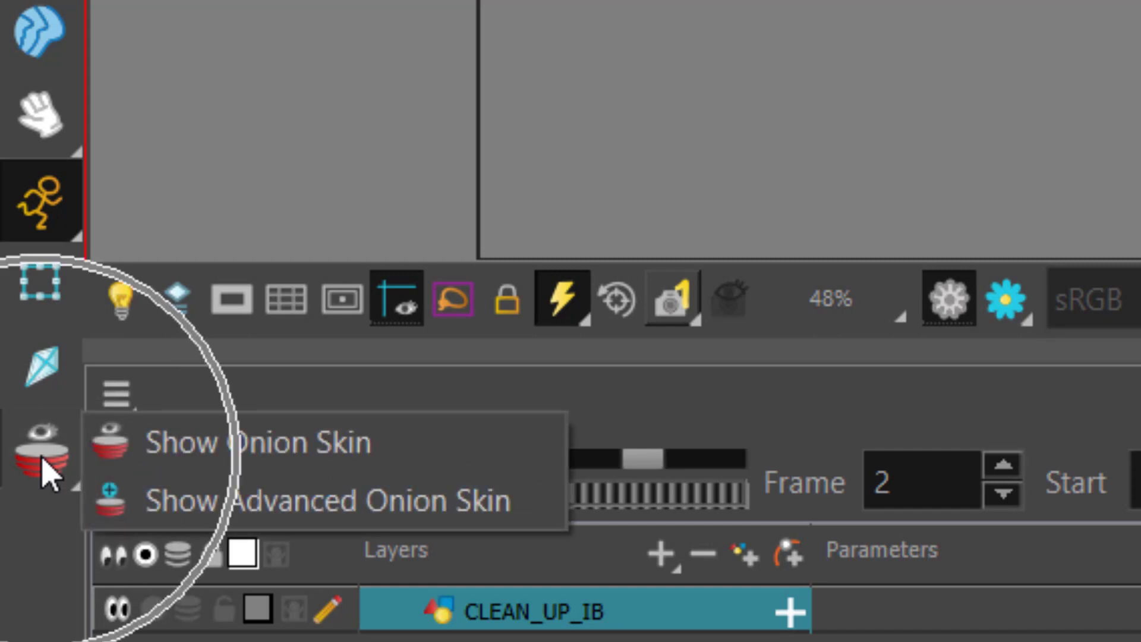
{"action": "left_click", "coordinate": [280, 509]}
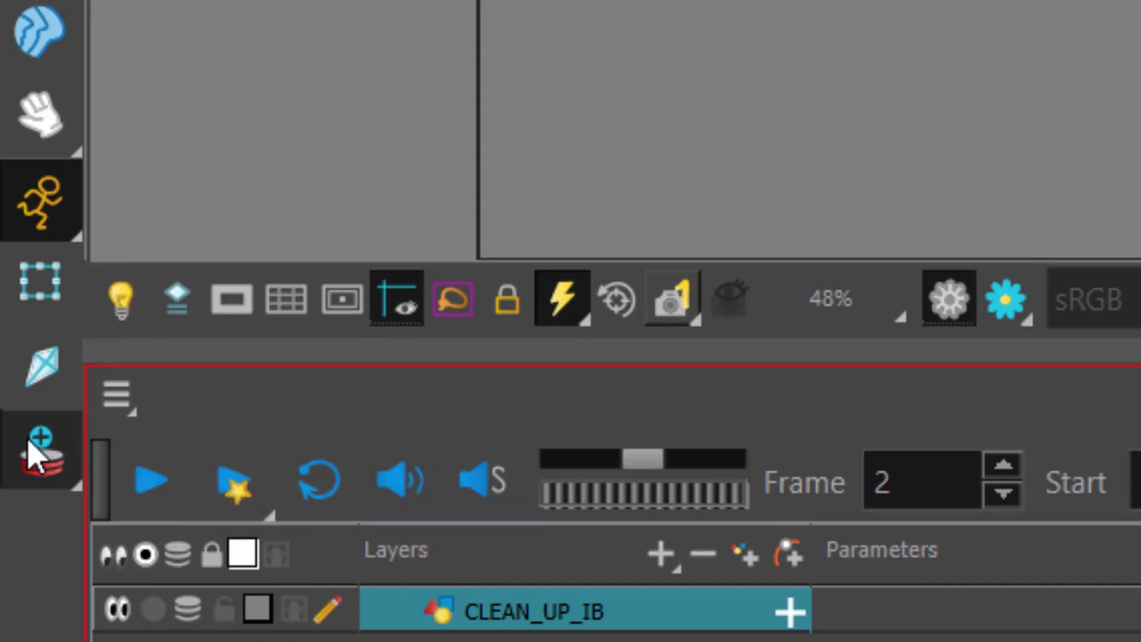
Compare the Show Onion Skin and Show Advanced Onion Skin modes, finishing with the regular Show Onion Skin mode turned on.
{"action": "left_click", "coordinate": [35, 456]}
{"action": "left_click", "coordinate": [266, 461]}
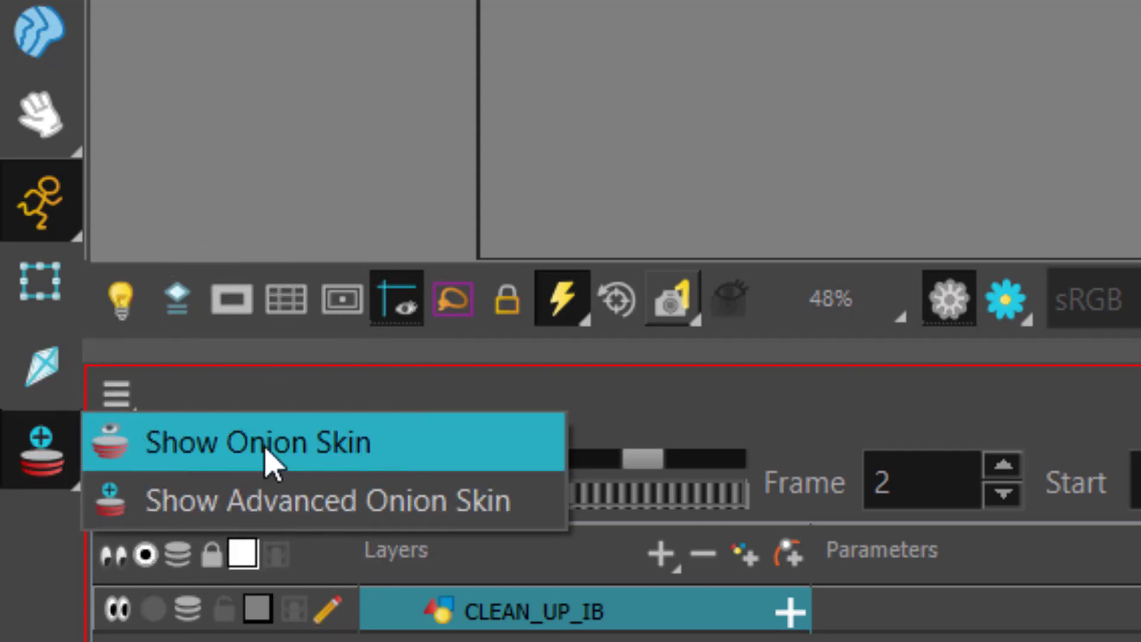
{"action": "left_click", "coordinate": [266, 461]}
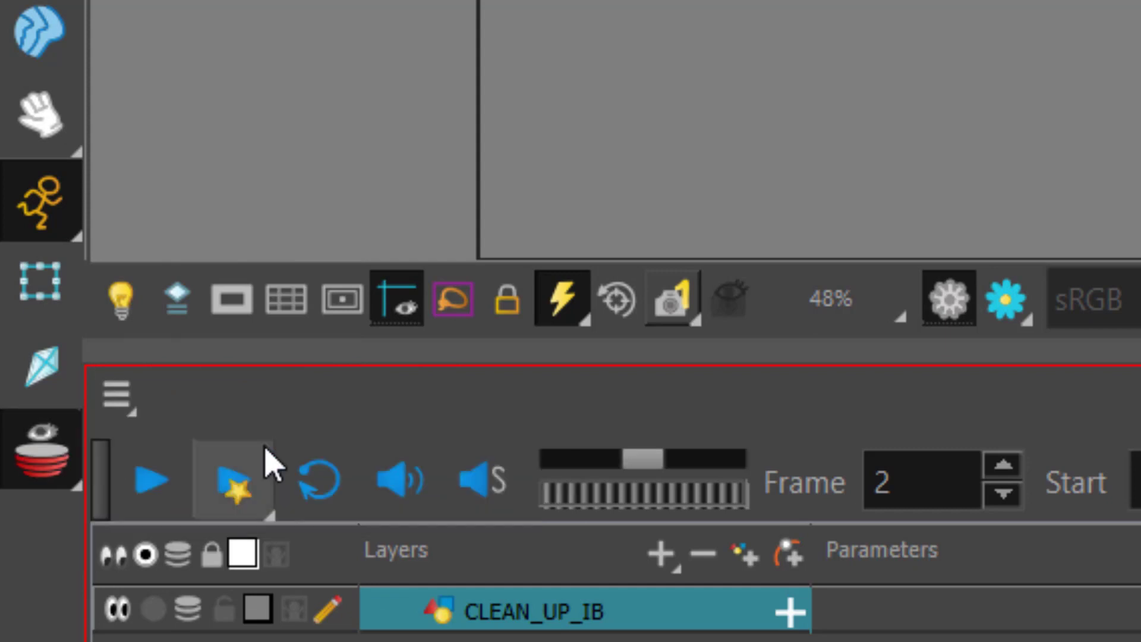
{"action": "left_click", "coordinate": [51, 458]}
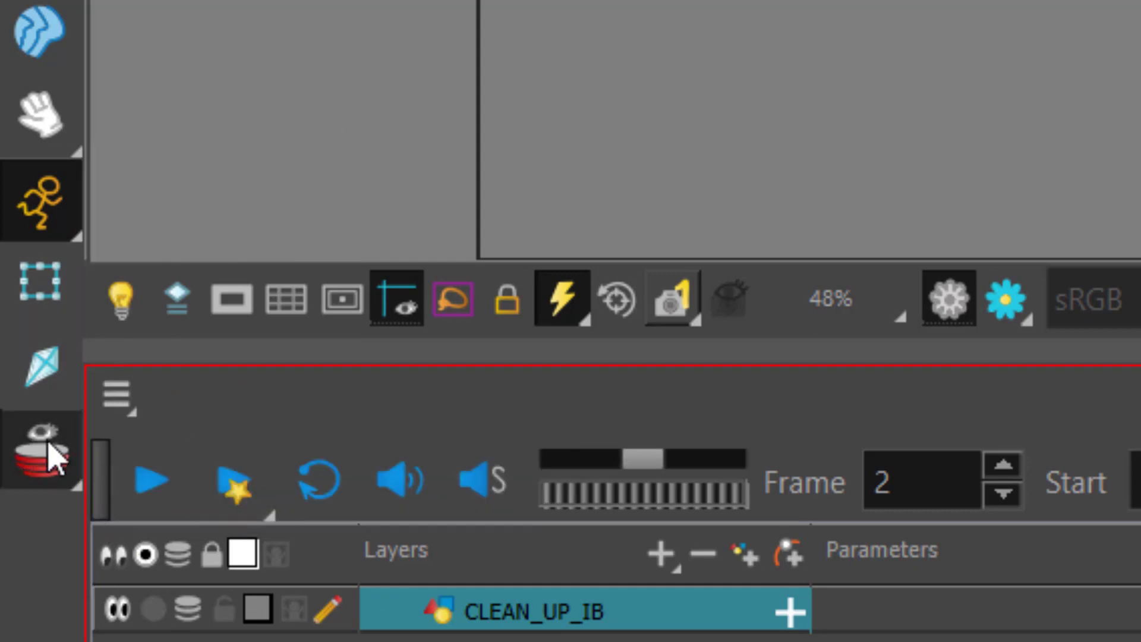
{"action": "left_click", "coordinate": [285, 508]}
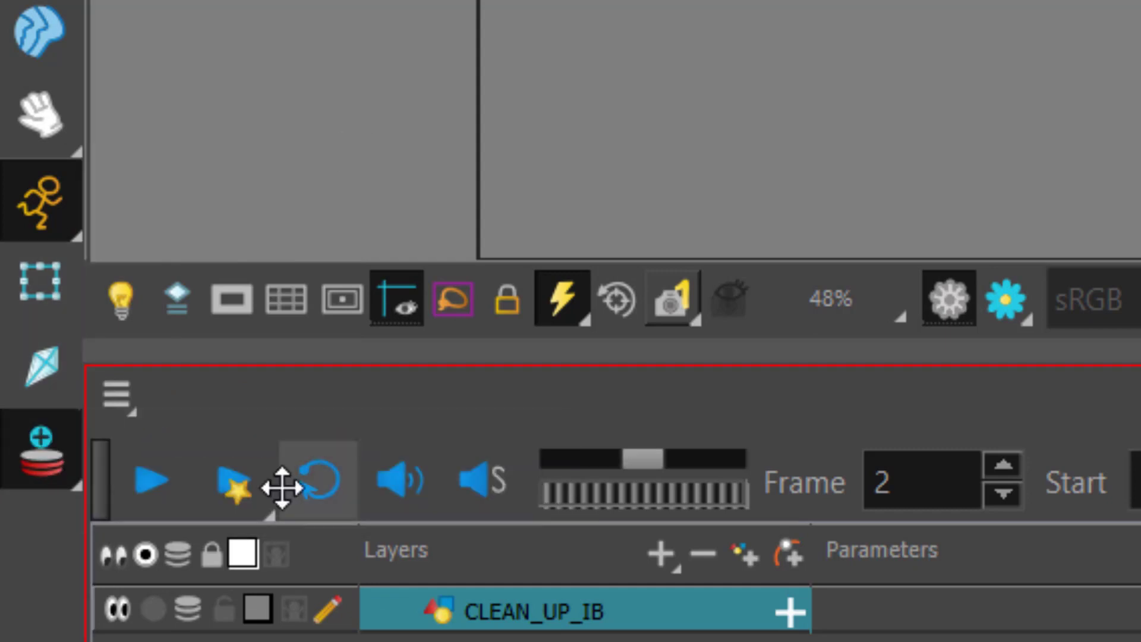
{"action": "left_click", "coordinate": [56, 472]}
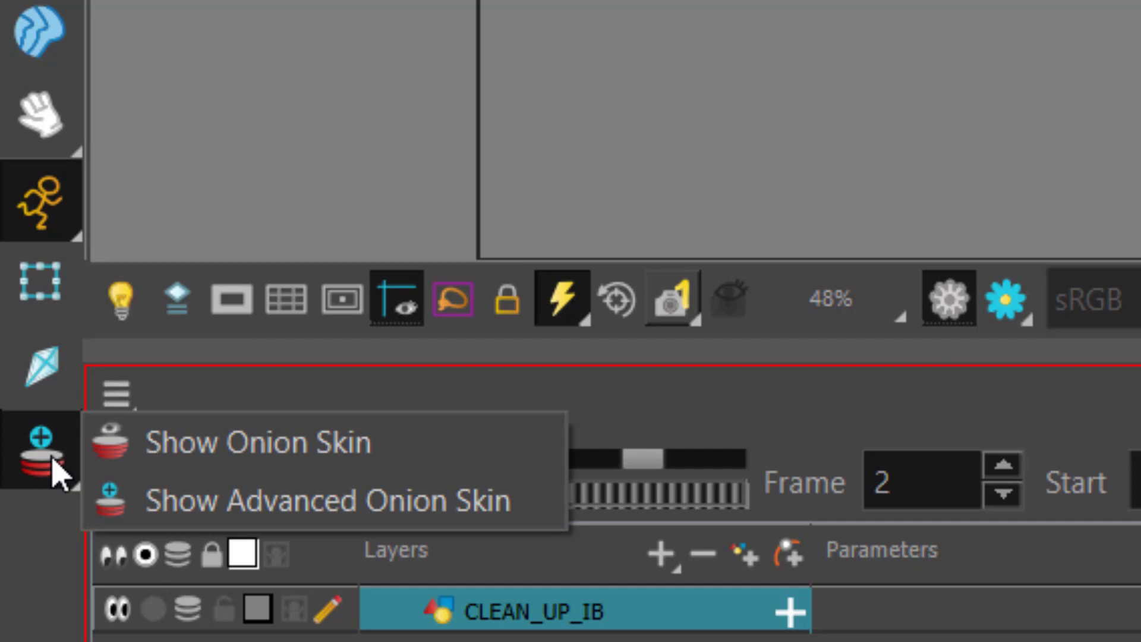
{"action": "left_click", "coordinate": [276, 463]}
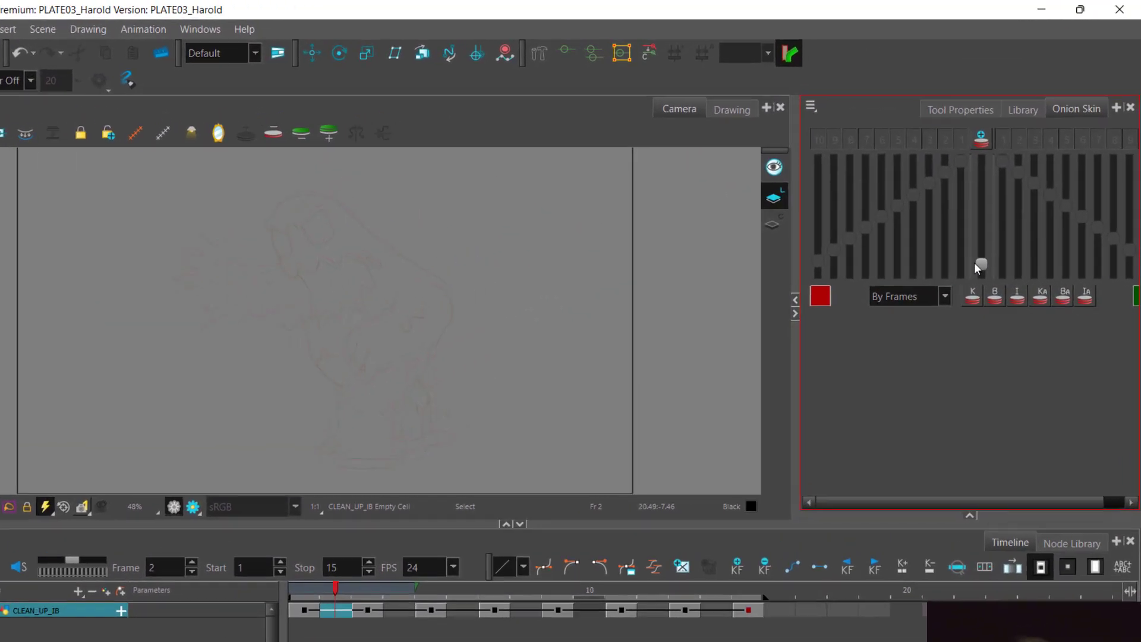
Try the central onion skin intensity slider at medium and lowest strength, and set it to its maximum.
{"action": "mouse_move", "coordinate": [974, 262]}
{"action": "left_mouse_down"}
{"action": "mouse_move", "coordinate": [968, 237]}
{"action": "mouse_move", "coordinate": [917, 304]}
{"action": "mouse_move", "coordinate": [956, 319]}
{"action": "mouse_move", "coordinate": [962, 252]}
{"action": "left_mouse_up"}
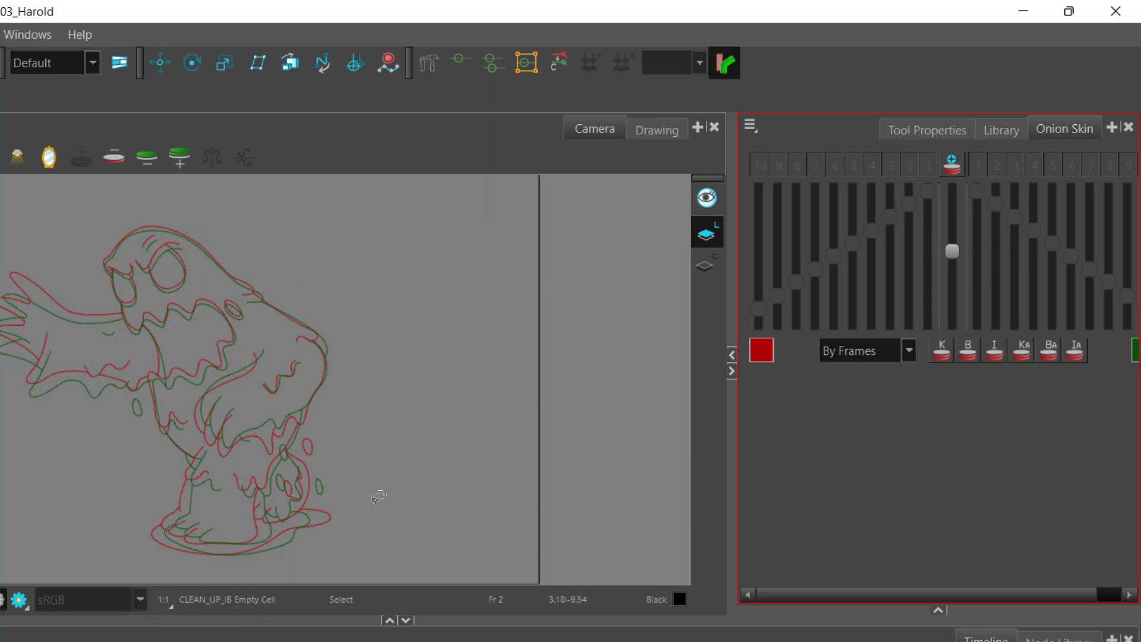
{"action": "mouse_move", "coordinate": [954, 257]}
{"action": "left_mouse_down"}
{"action": "mouse_move", "coordinate": [963, 209]}
{"action": "mouse_move", "coordinate": [958, 335]}
{"action": "left_mouse_up"}
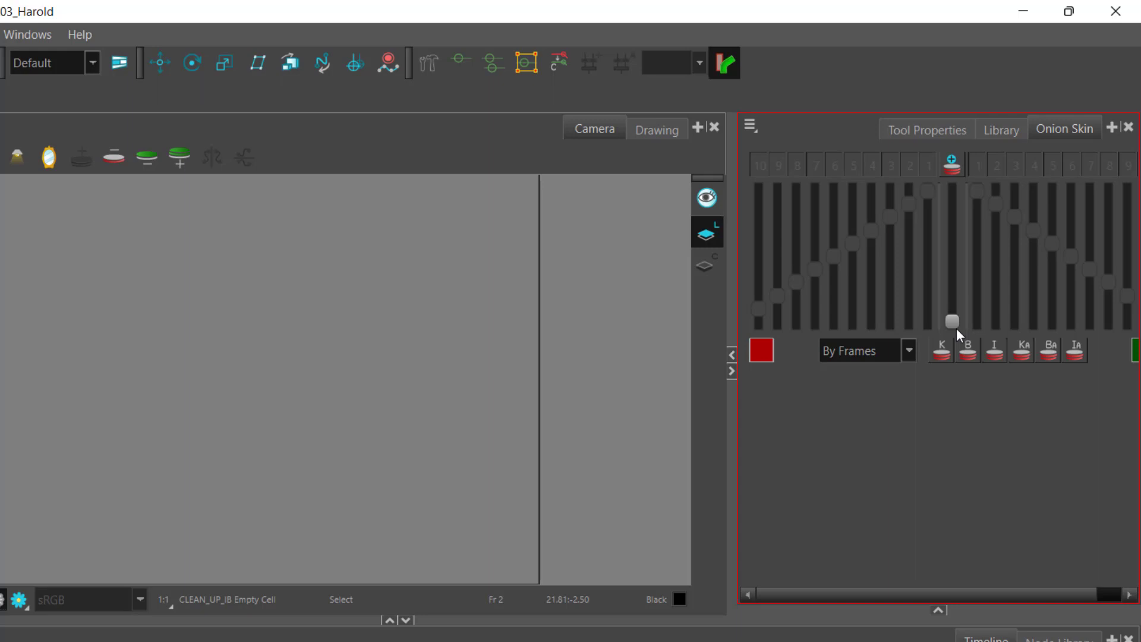
{"action": "left_click_drag", "start_coordinate": [958, 335], "coordinate": [974, 191]}
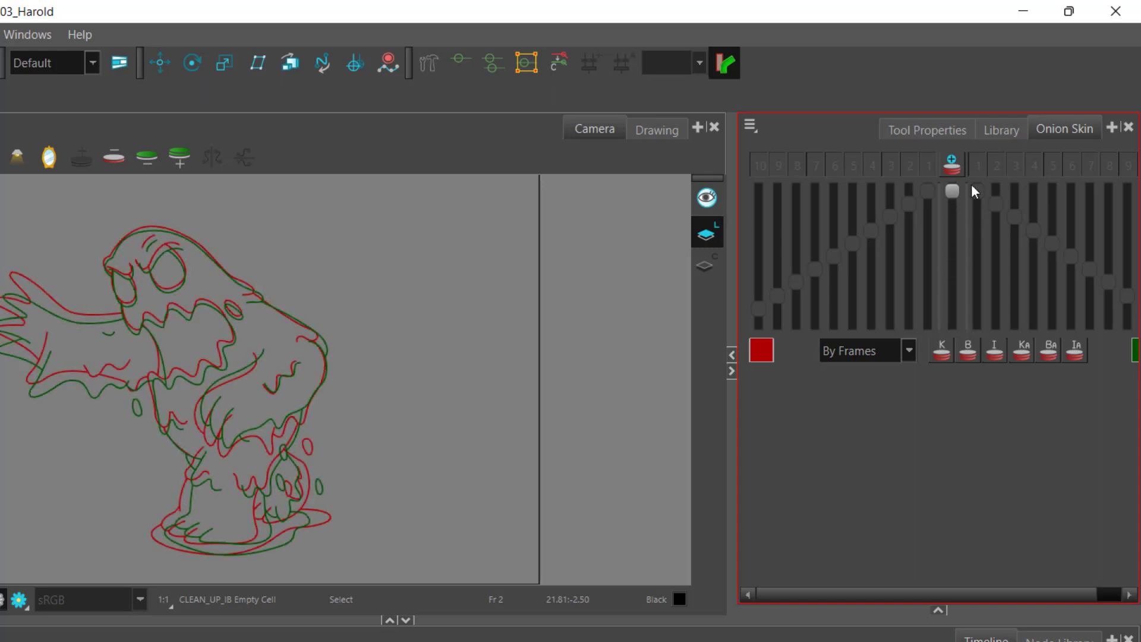
{"action": "left_click", "coordinate": [960, 204]}
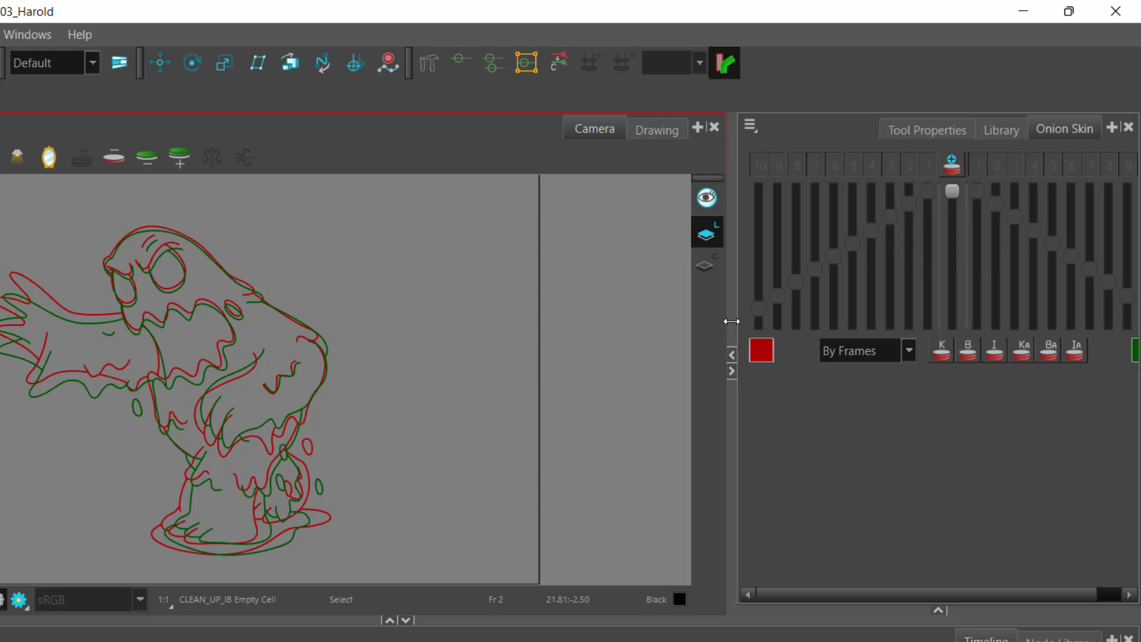
Widen the Onion Skin view so that all its frame sliders and both the red and green colour swatches fit.
{"action": "left_click_drag", "start_coordinate": [733, 320], "coordinate": [668, 321]}
{"action": "left_click", "coordinate": [687, 372]}
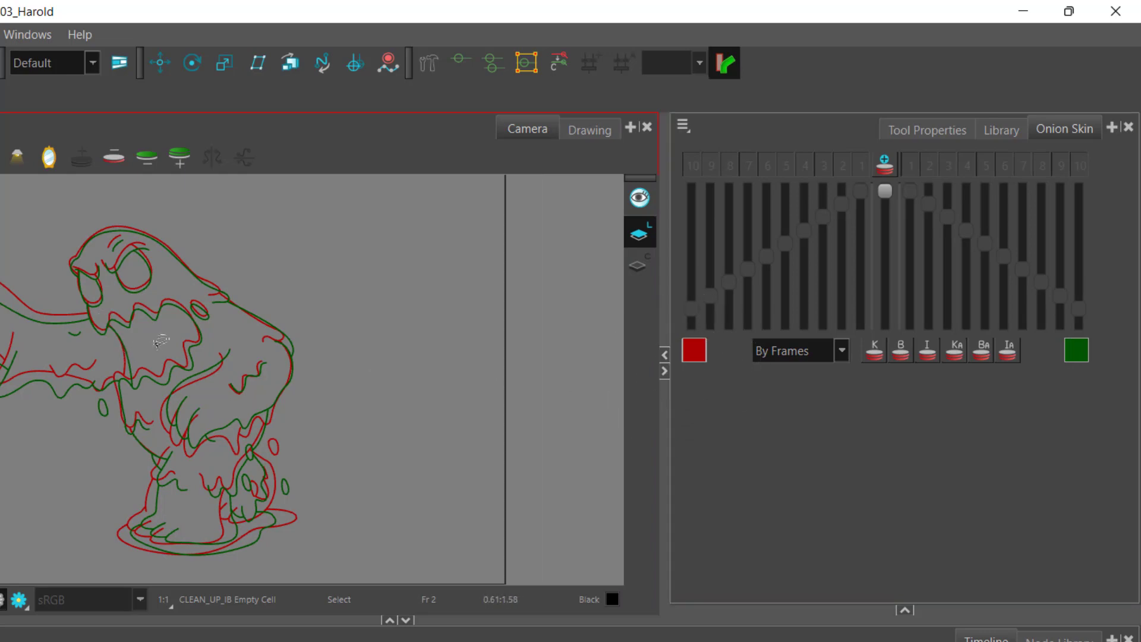
{"action": "left_click", "coordinate": [690, 350]}
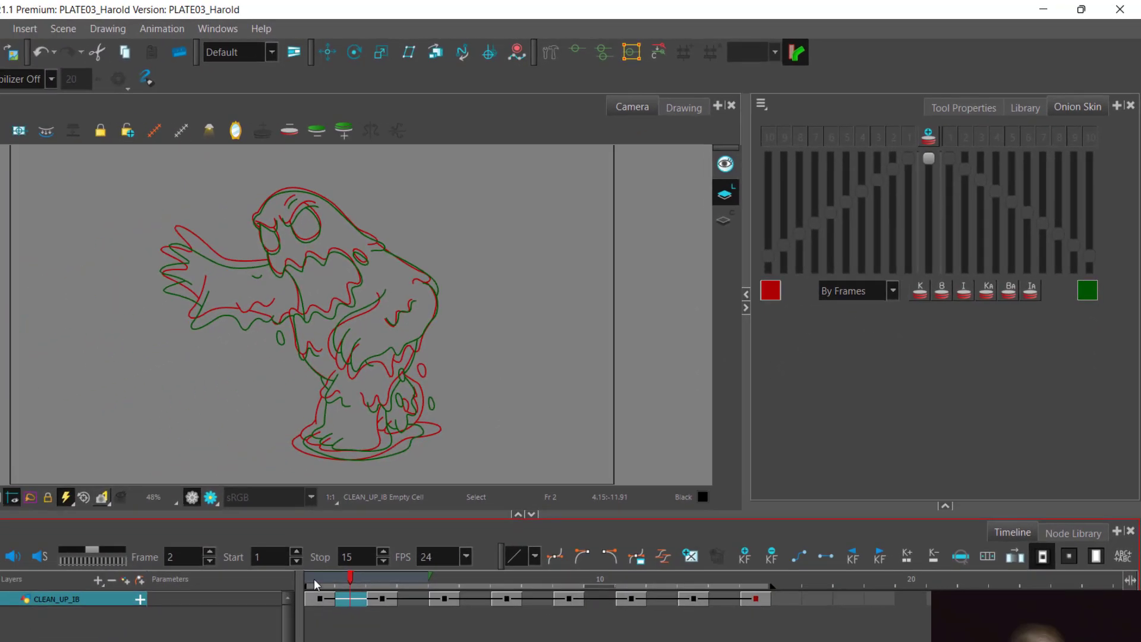
Check the drawing on frame 1 against its onion skin and return to the empty cell on frame 2.
{"action": "left_click", "coordinate": [315, 583]}
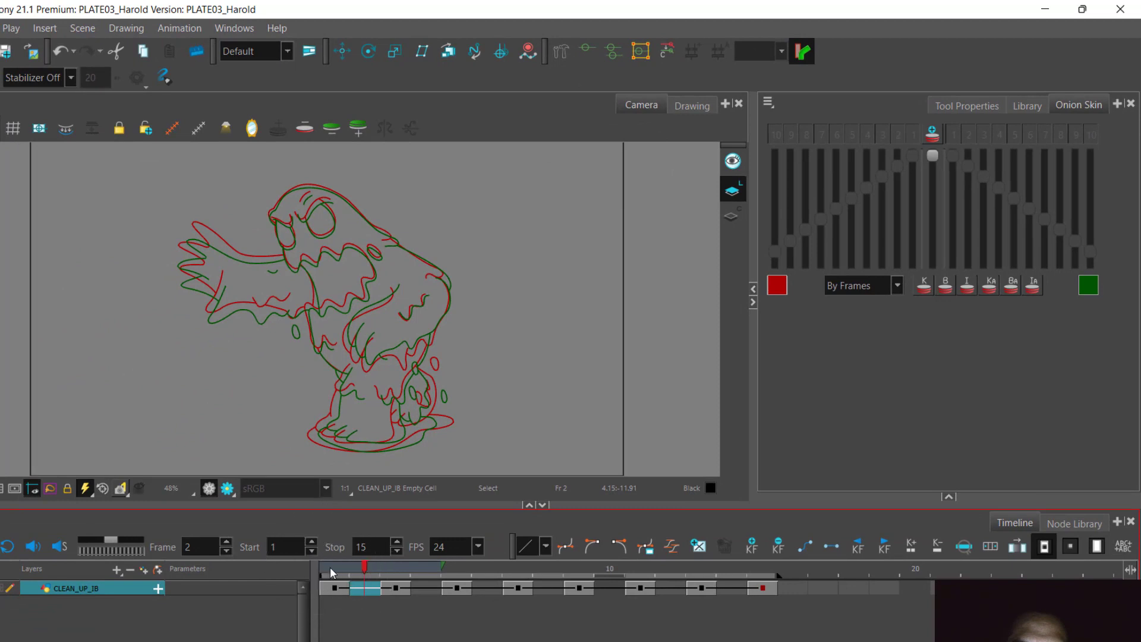
{"action": "left_click", "coordinate": [331, 572]}
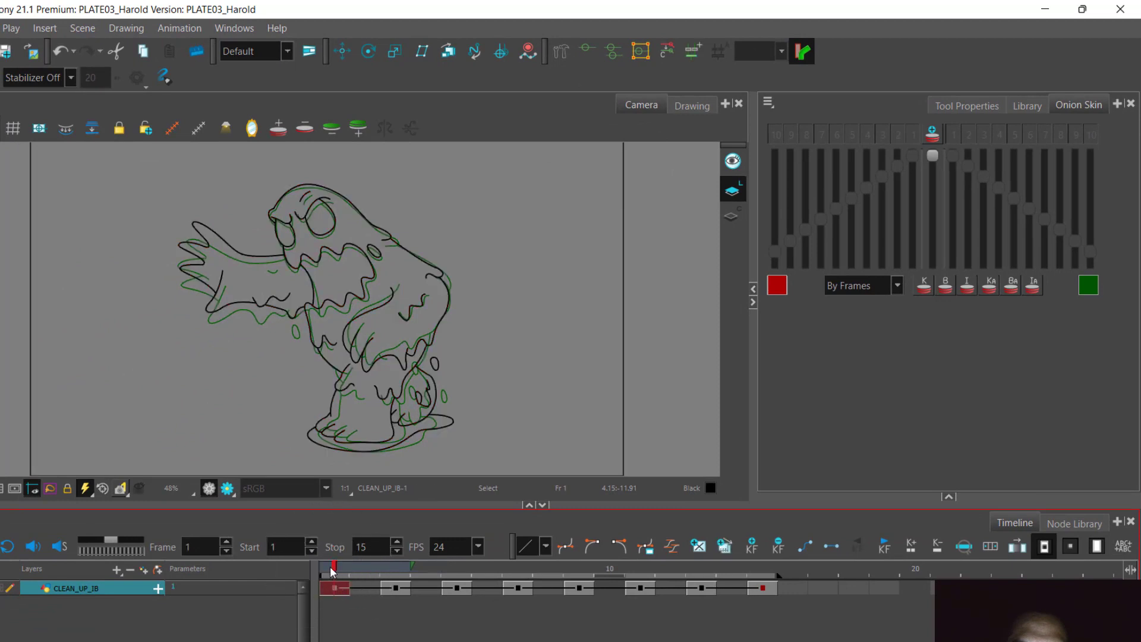
{"action": "left_click", "coordinate": [334, 590]}
{"action": "left_click", "coordinate": [335, 591]}
{"action": "left_click", "coordinate": [371, 570]}
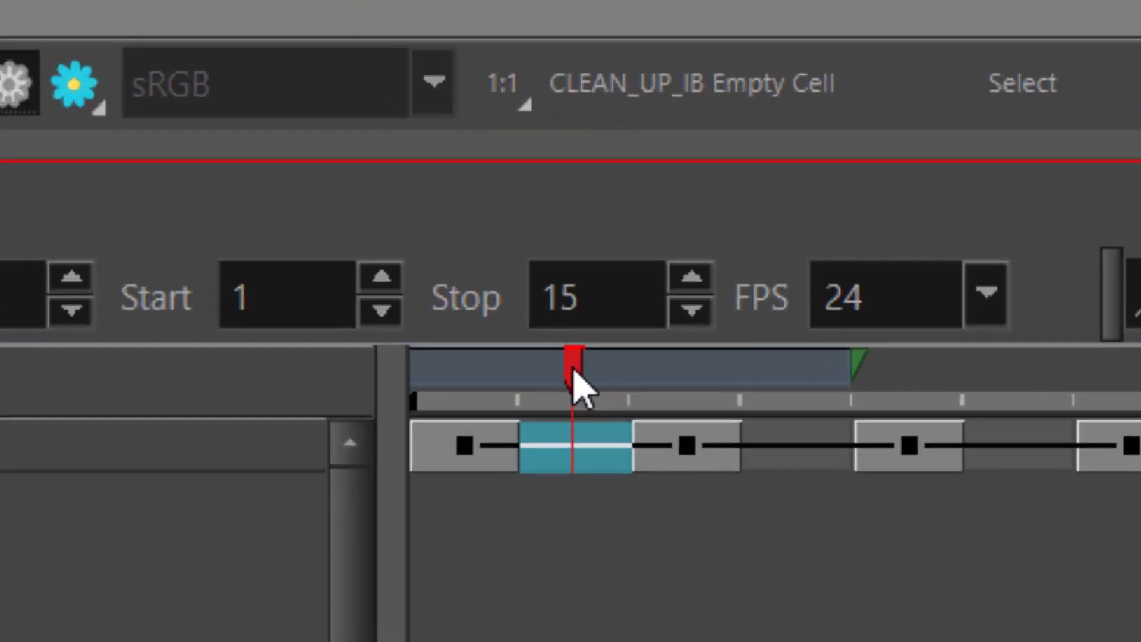
{"action": "left_click", "coordinate": [575, 374]}
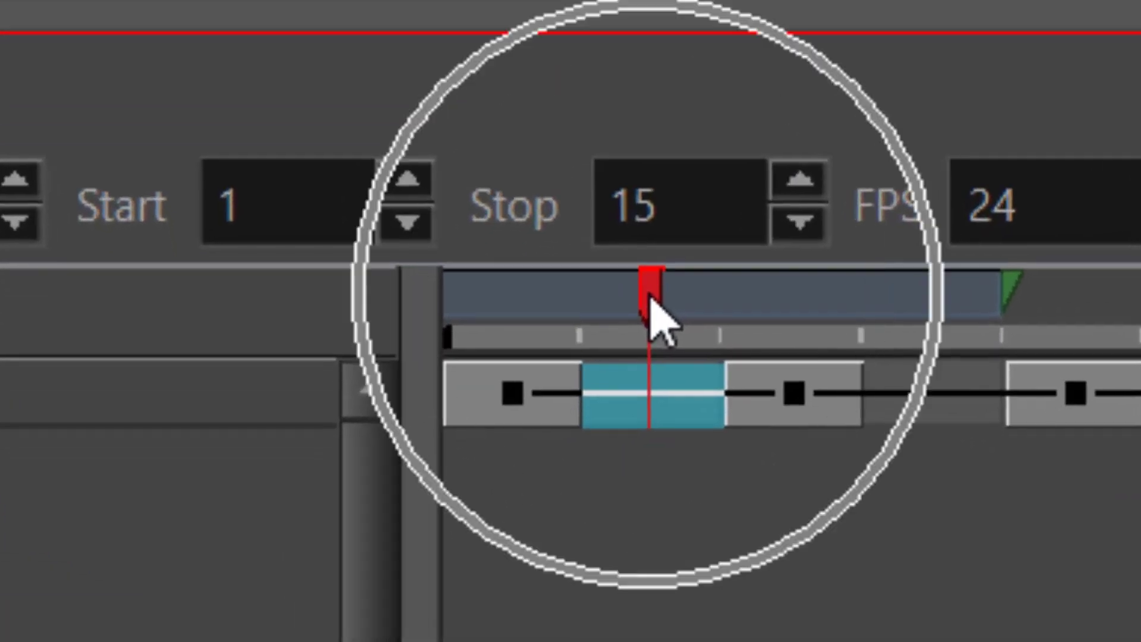
{"action": "left_click", "coordinate": [575, 374]}
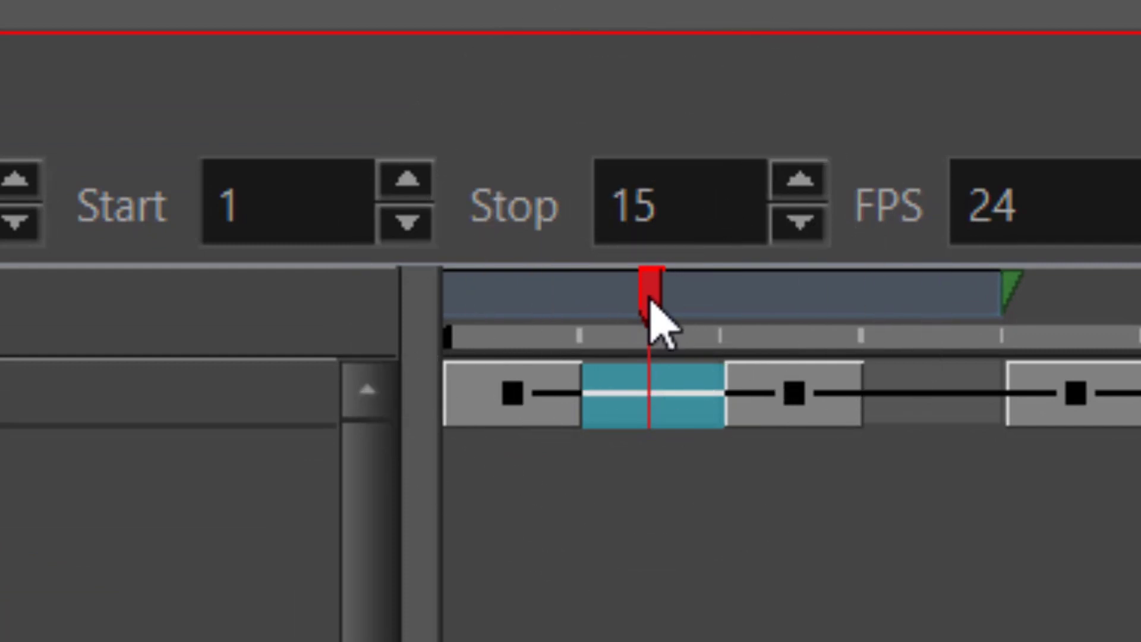
{"action": "left_click", "coordinate": [650, 400]}
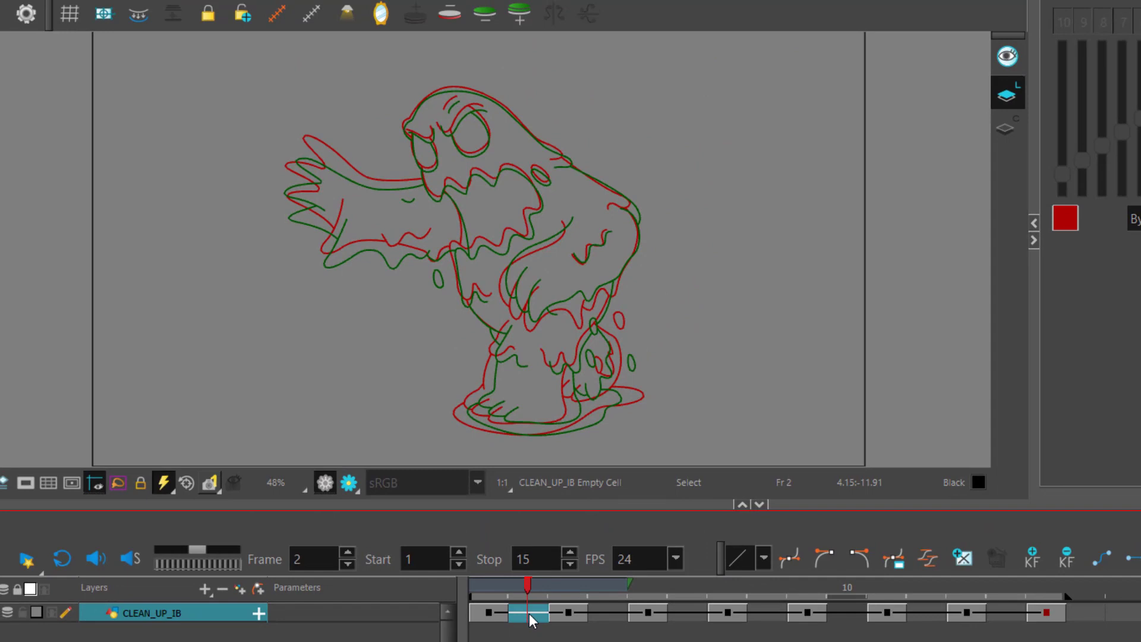
{"action": "left_click", "coordinate": [530, 582]}
{"action": "left_click", "coordinate": [525, 613]}
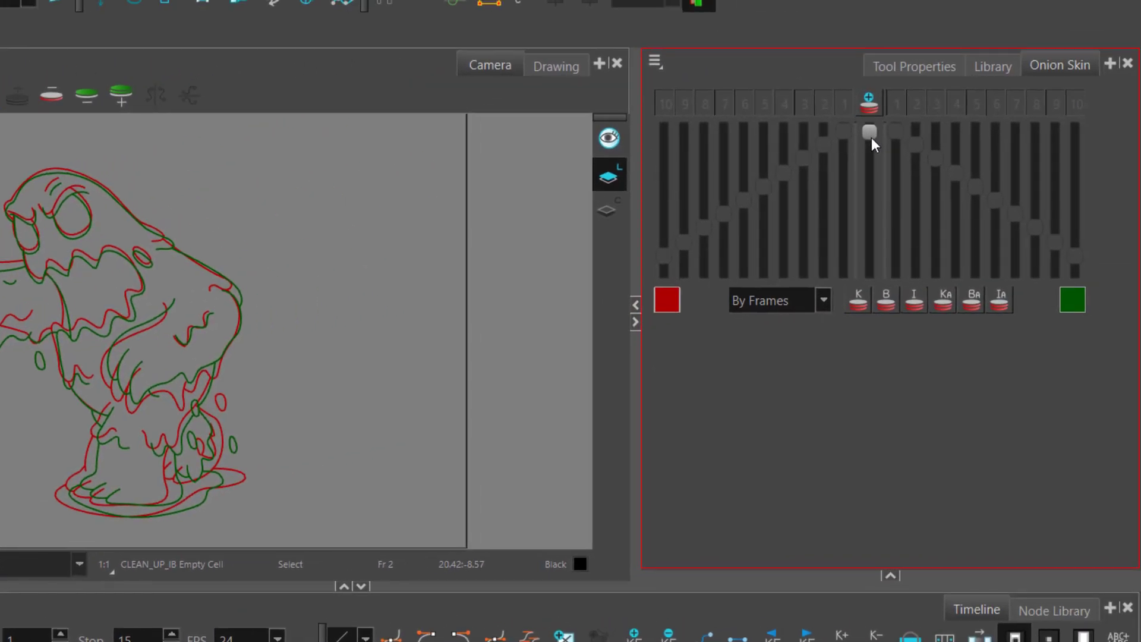
Lower the central onion skin intensity slider almost to its minimum and compare frames 1 and 2 with the faded onion skin.
{"action": "left_click_drag", "start_coordinate": [870, 135], "coordinate": [861, 294]}
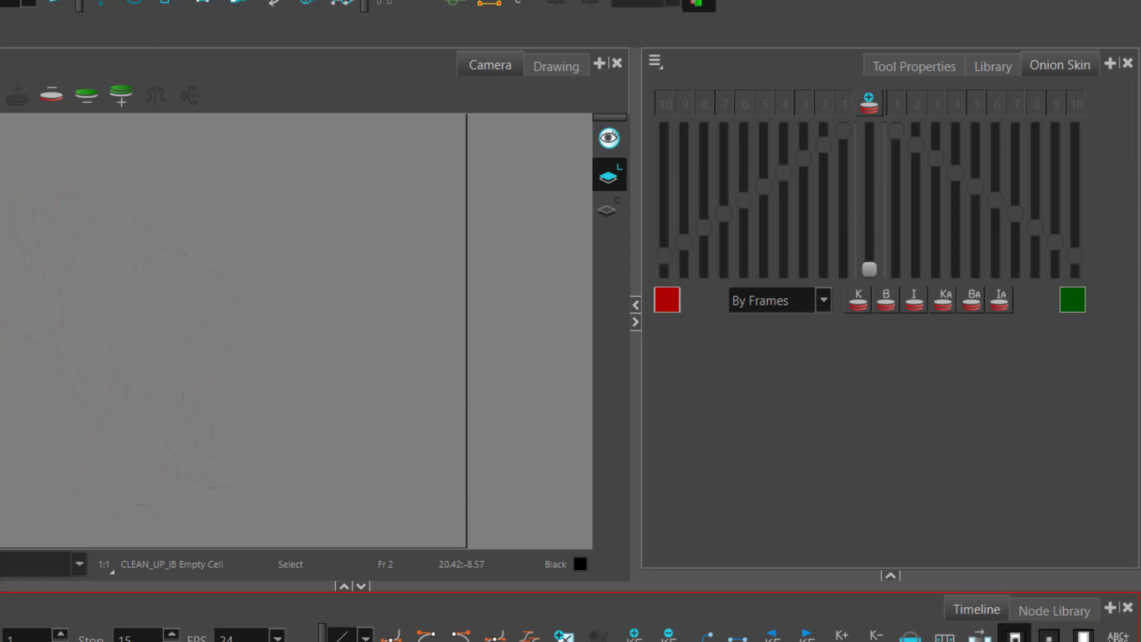
{"action": "left_click", "coordinate": [89, 641]}
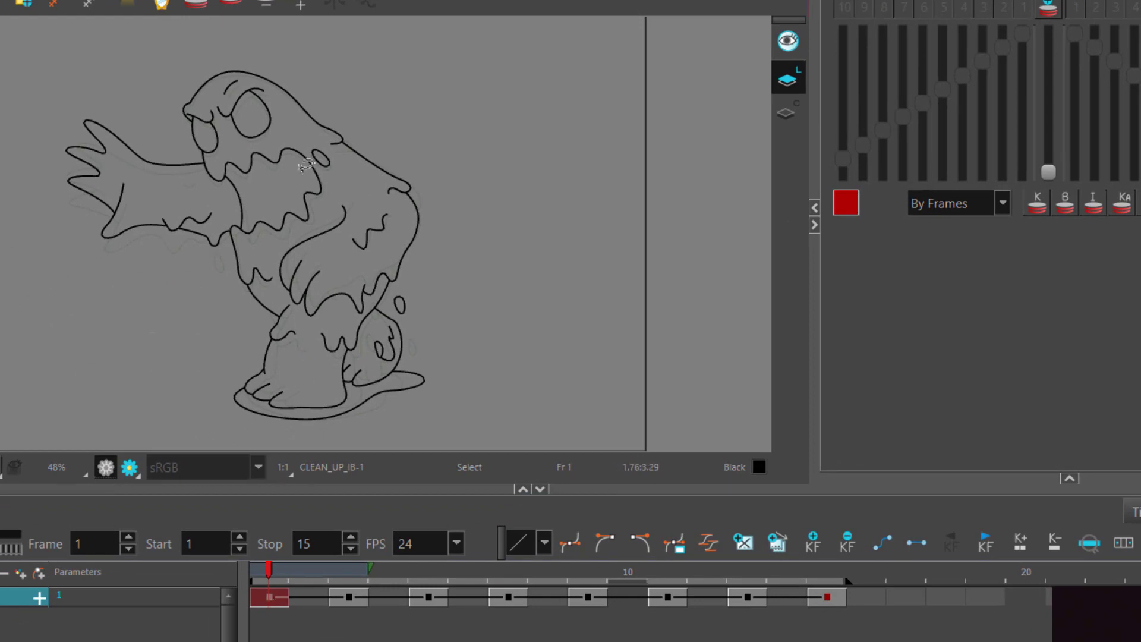
{"action": "left_click", "coordinate": [310, 573]}
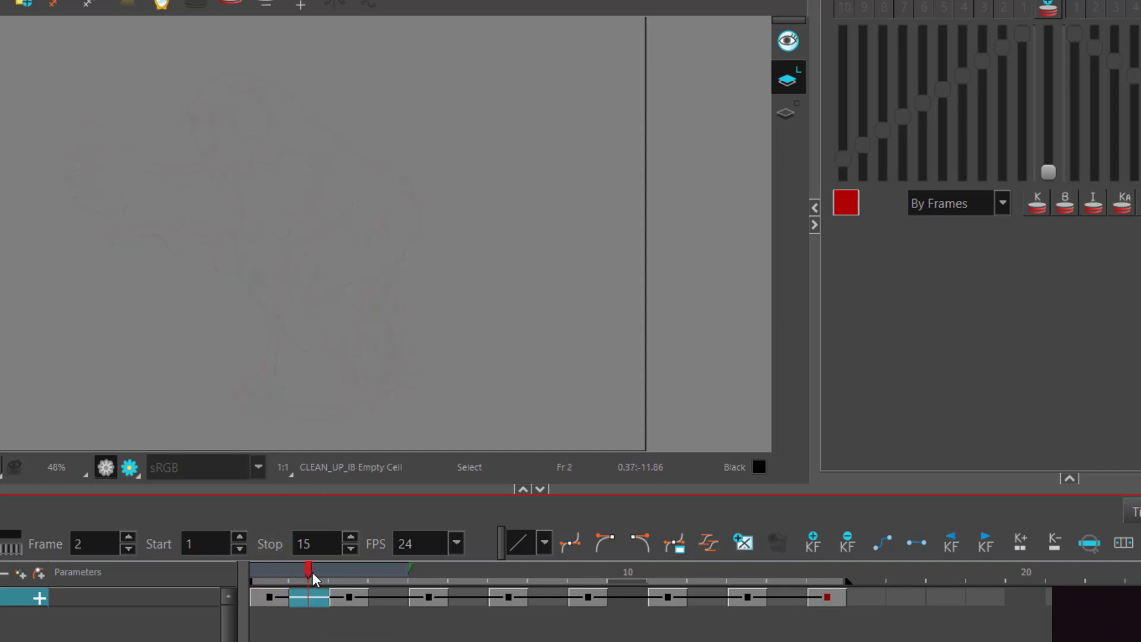
{"action": "left_click", "coordinate": [311, 571]}
{"action": "left_click", "coordinate": [314, 571]}
{"action": "left_click", "coordinate": [402, 569]}
{"action": "left_click", "coordinate": [313, 572]}
{"action": "left_click", "coordinate": [316, 579]}
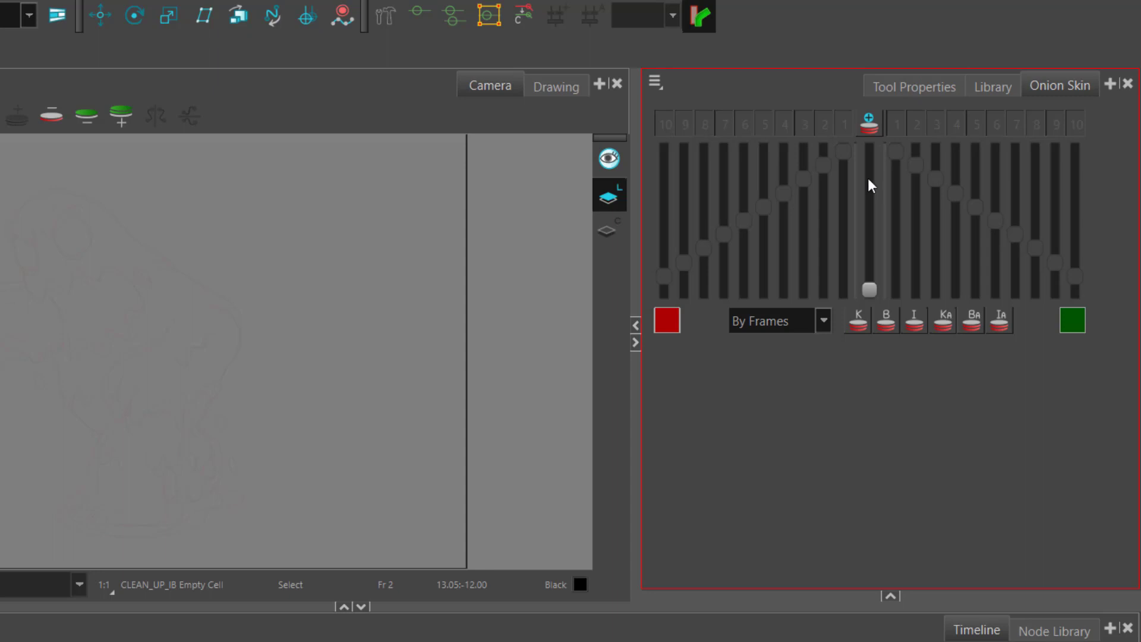
Set the central onion skin intensity slider back to its maximum strength.
{"action": "left_click", "coordinate": [868, 290]}
{"action": "left_click_drag", "start_coordinate": [870, 289], "coordinate": [891, 144]}
{"action": "left_click", "coordinate": [869, 178]}
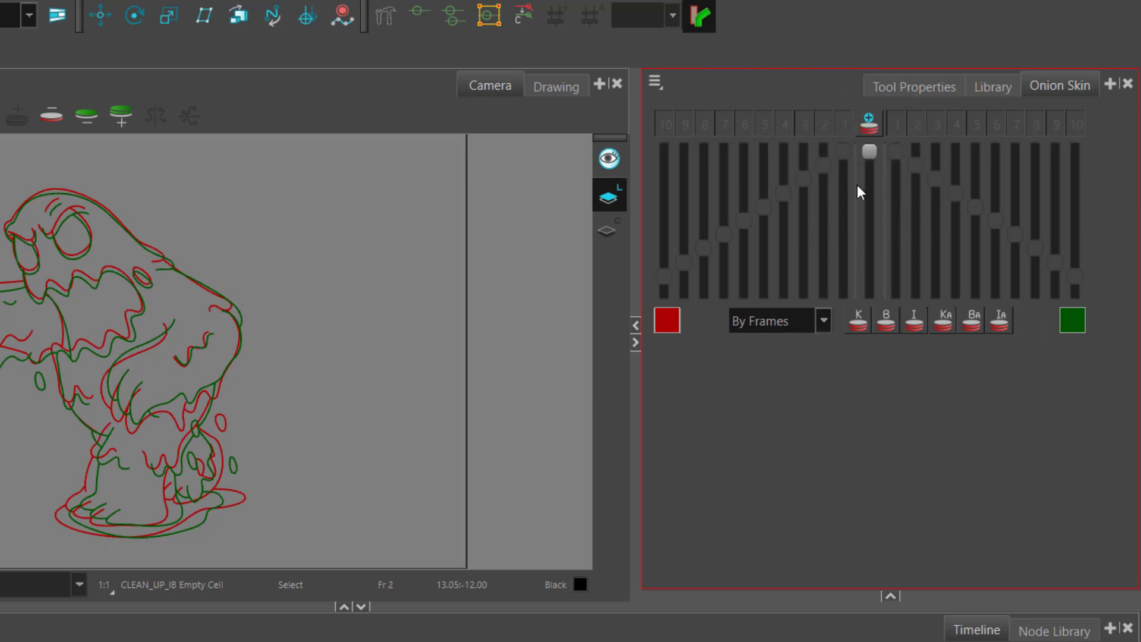
Examine how the red and green onion skin colours relate to the drawings on frames 1 and 3 around empty frame 2.
{"action": "left_click", "coordinate": [847, 216]}
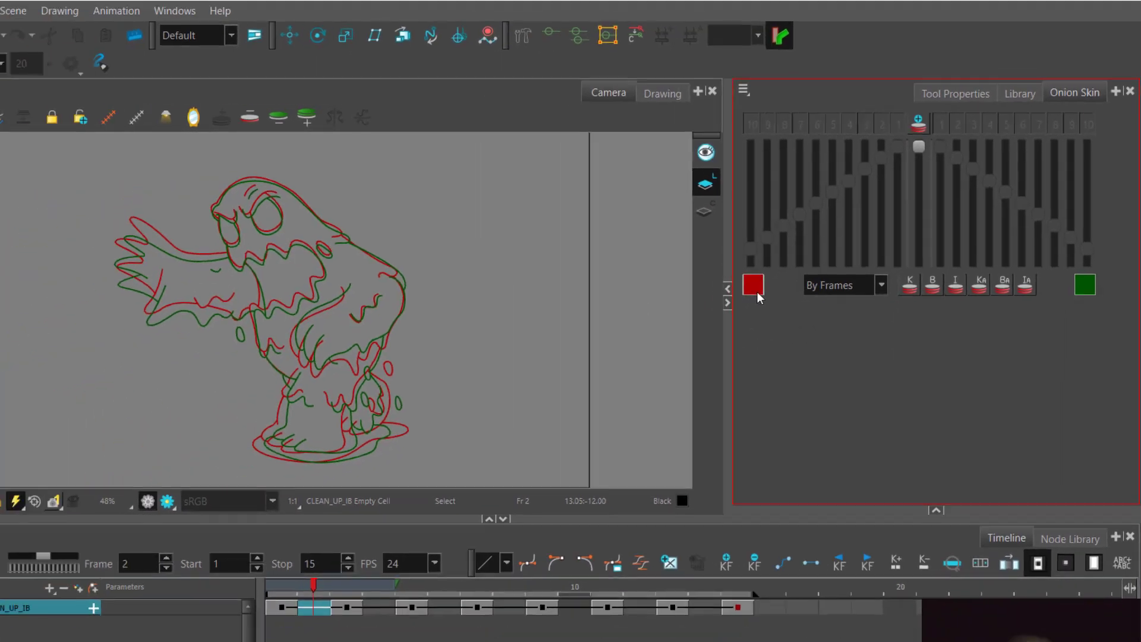
{"action": "left_click", "coordinate": [674, 325]}
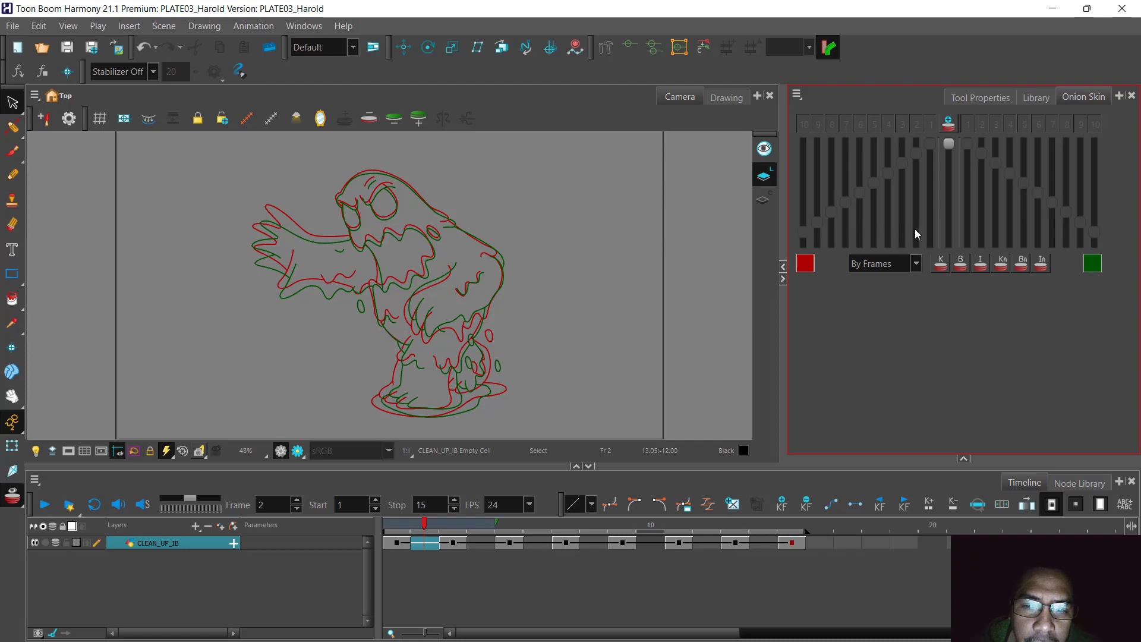
{"action": "left_click", "coordinate": [799, 271]}
{"action": "left_click", "coordinate": [394, 539]}
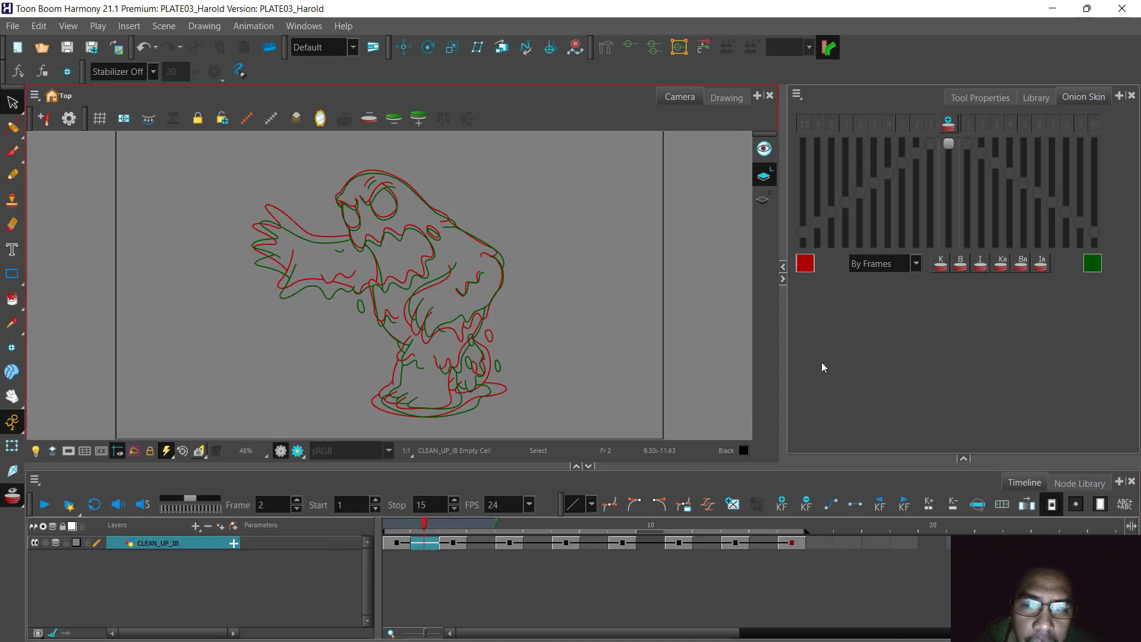
{"action": "left_click", "coordinate": [968, 202]}
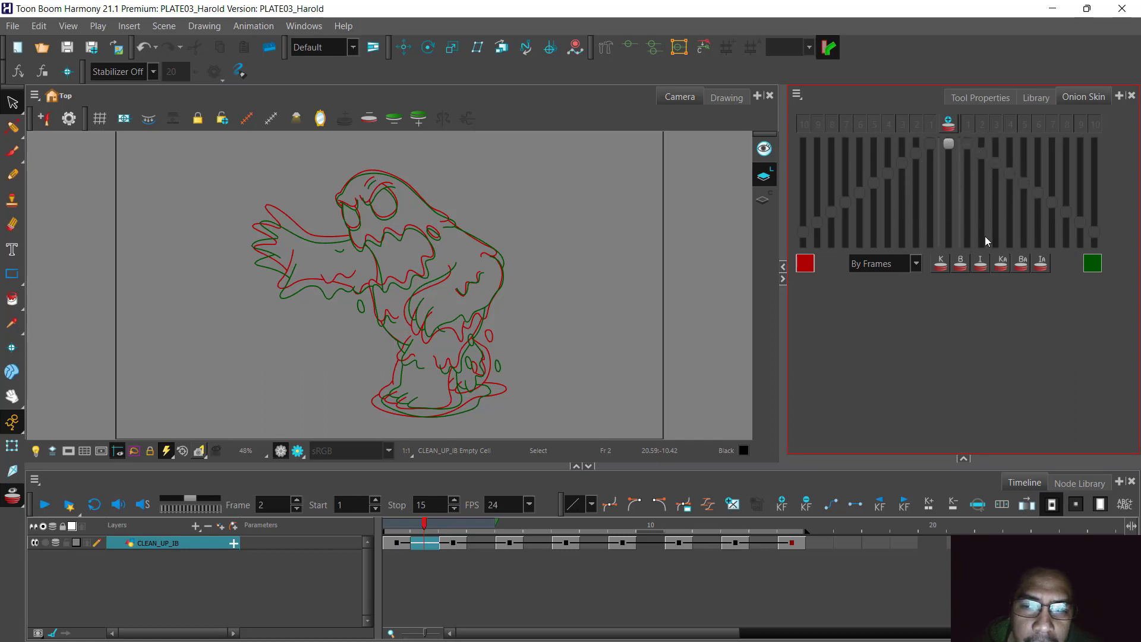
{"action": "left_click", "coordinate": [1082, 241]}
{"action": "left_click", "coordinate": [426, 542]}
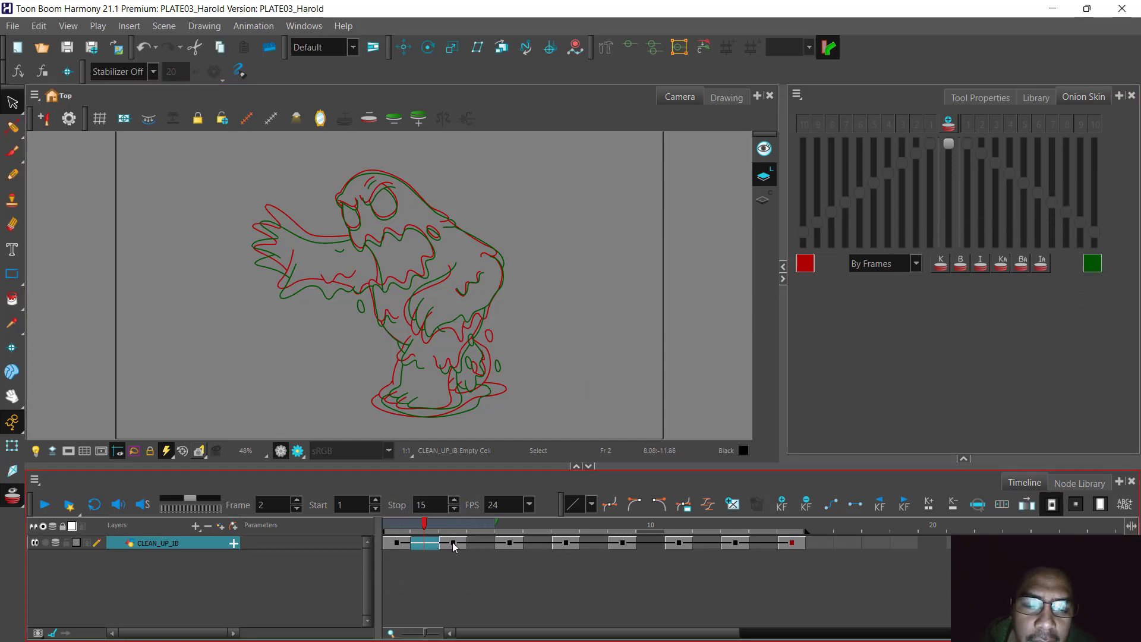
{"action": "left_click", "coordinate": [453, 546]}
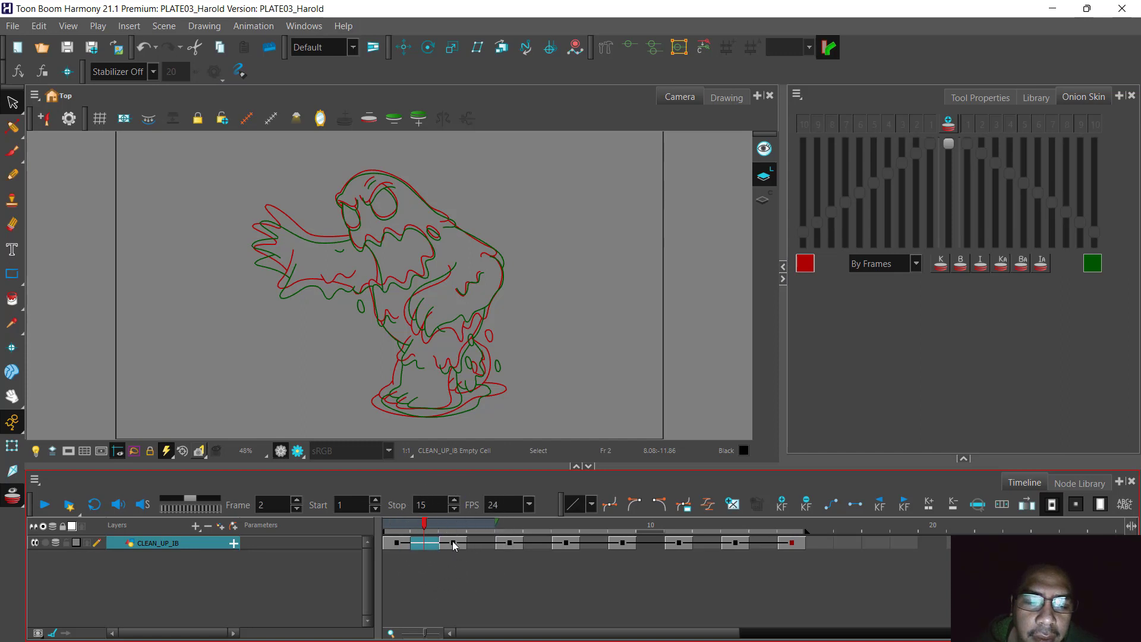
{"action": "left_click", "coordinate": [451, 540]}
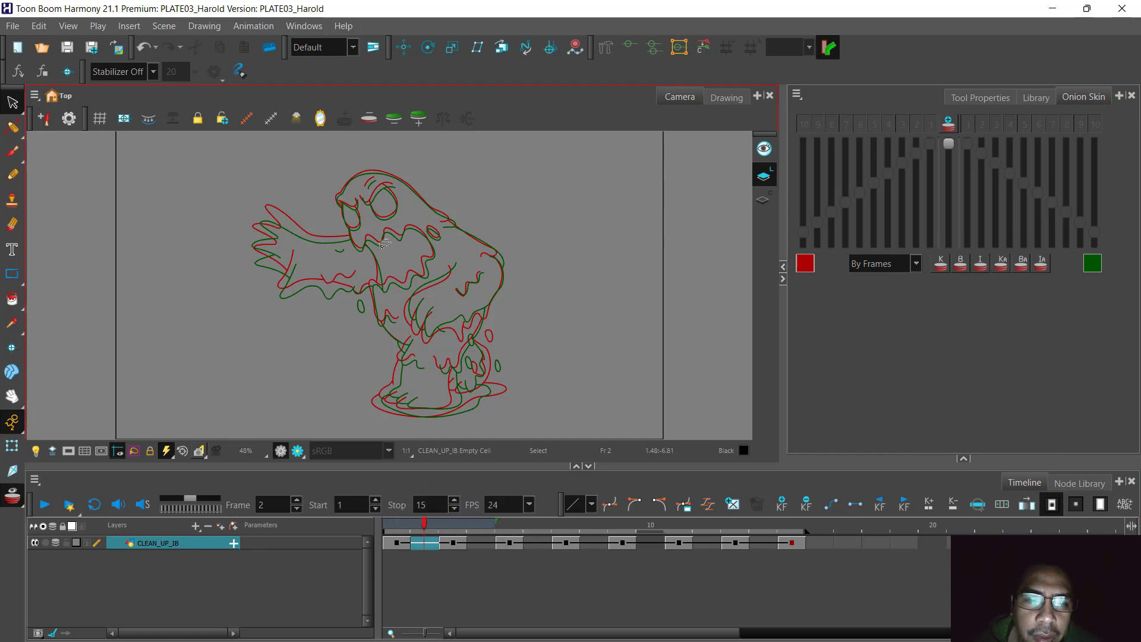
Compare the onion skin lines around the monster's arm and mouth on frames 2 and 3 at 125% zoom, ending on frame 2.
{"action": "scroll", "coordinate": [384, 239], "scroll_direction": "up", "scroll_amount": 4}
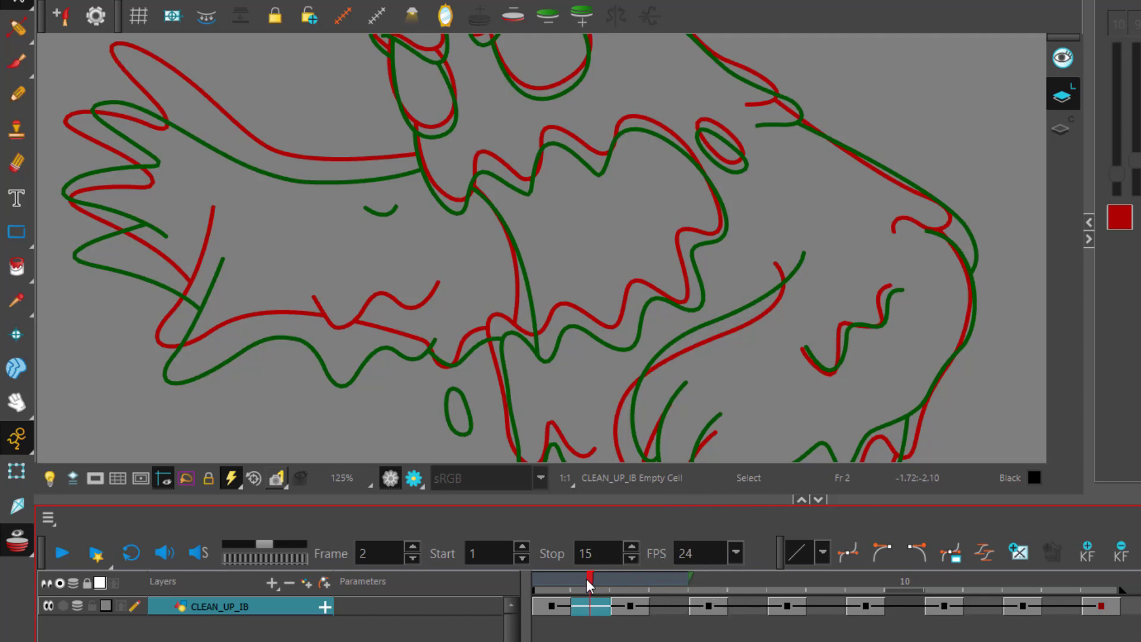
{"action": "left_click_drag", "start_coordinate": [588, 577], "coordinate": [627, 579]}
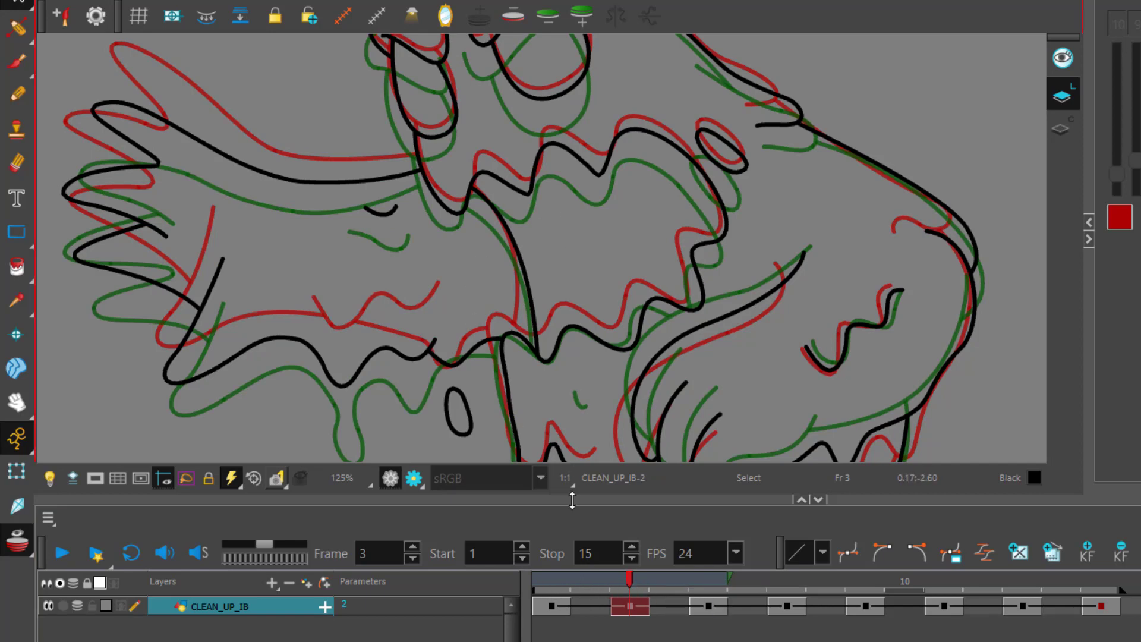
{"action": "left_click", "coordinate": [584, 579]}
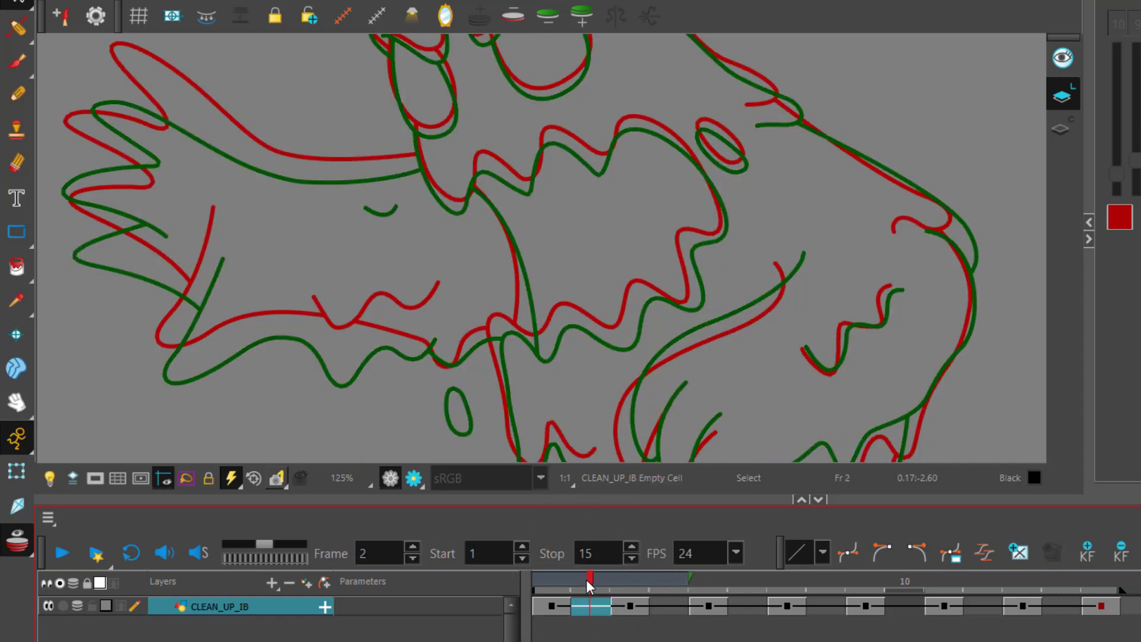
{"action": "left_click", "coordinate": [586, 579]}
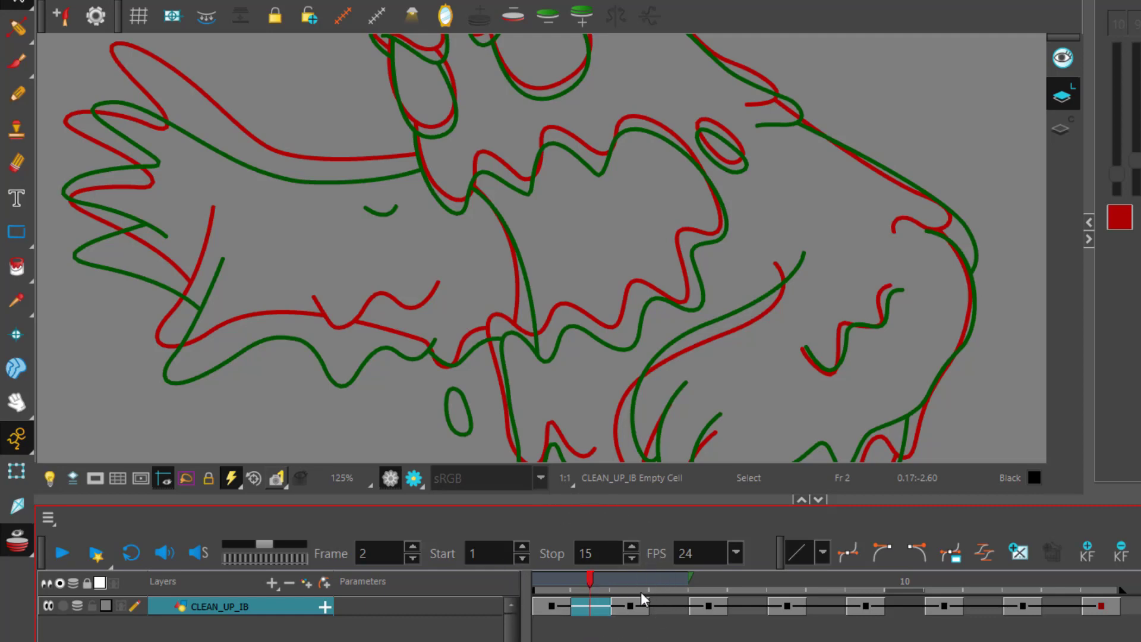
Shorten the timeline's onion skin range to one following frame, then view it from frames 3 and 5.
{"action": "left_click", "coordinate": [691, 575]}
{"action": "left_click", "coordinate": [691, 578]}
{"action": "left_click", "coordinate": [691, 579]}
{"action": "left_click_drag", "start_coordinate": [691, 579], "coordinate": [642, 580]}
{"action": "left_click", "coordinate": [627, 582]}
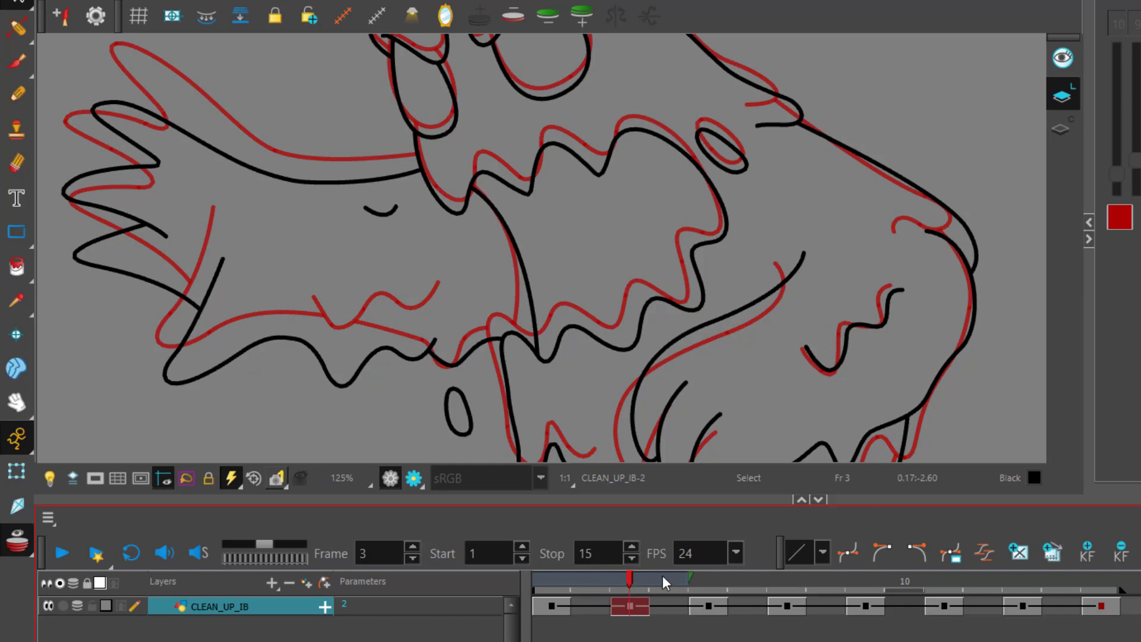
{"action": "left_click", "coordinate": [709, 582]}
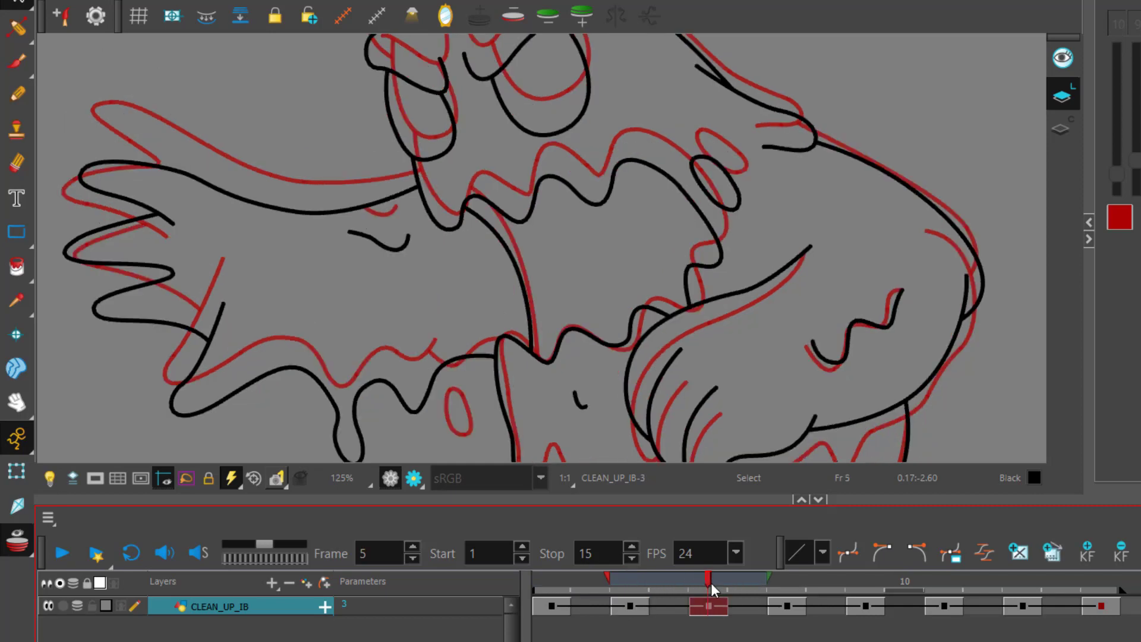
Shorten the onion skin range to one previous frame, check it around empty frame 4, and return to frame 2.
{"action": "left_click", "coordinate": [607, 583]}
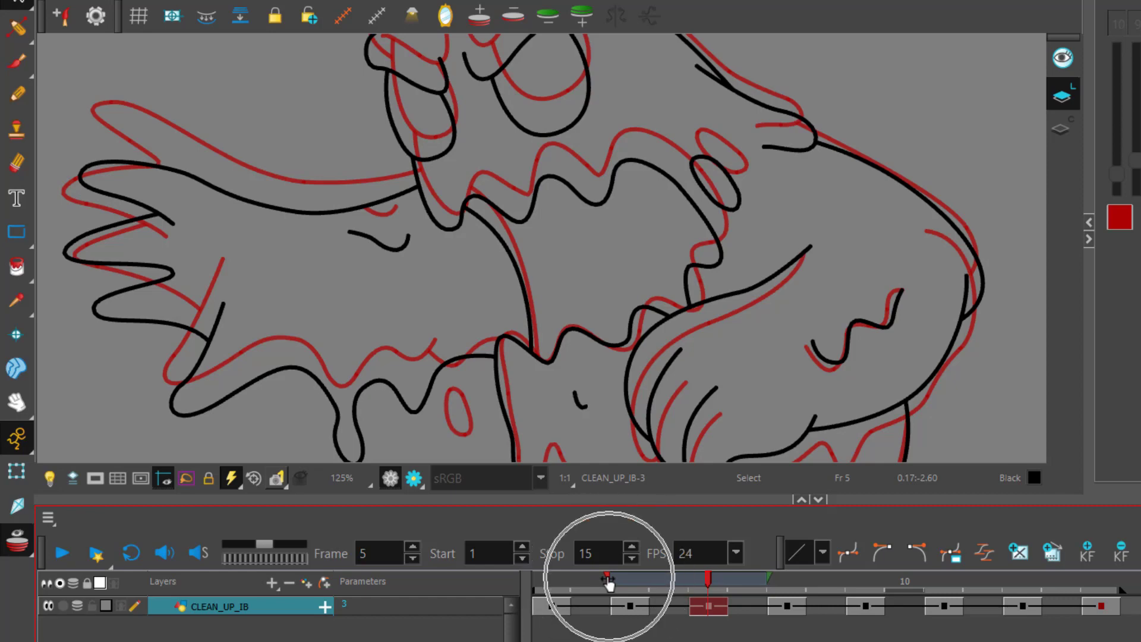
{"action": "mouse_move", "coordinate": [607, 582]}
{"action": "left_mouse_down"}
{"action": "mouse_move", "coordinate": [680, 585]}
{"action": "mouse_move", "coordinate": [637, 587]}
{"action": "left_mouse_up"}
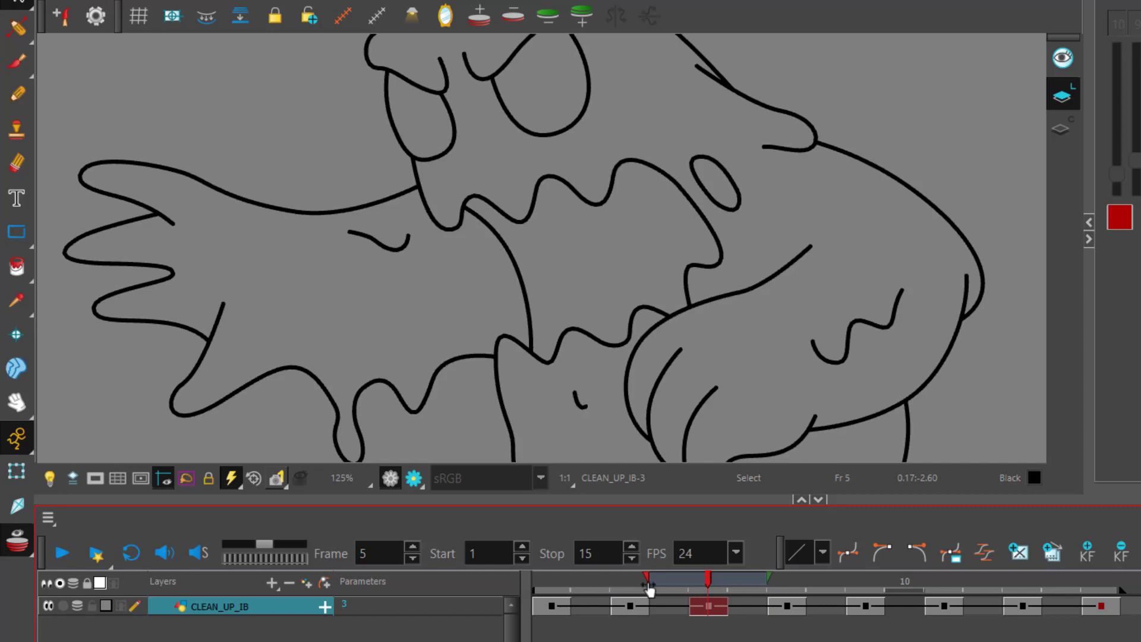
{"action": "left_click", "coordinate": [665, 579]}
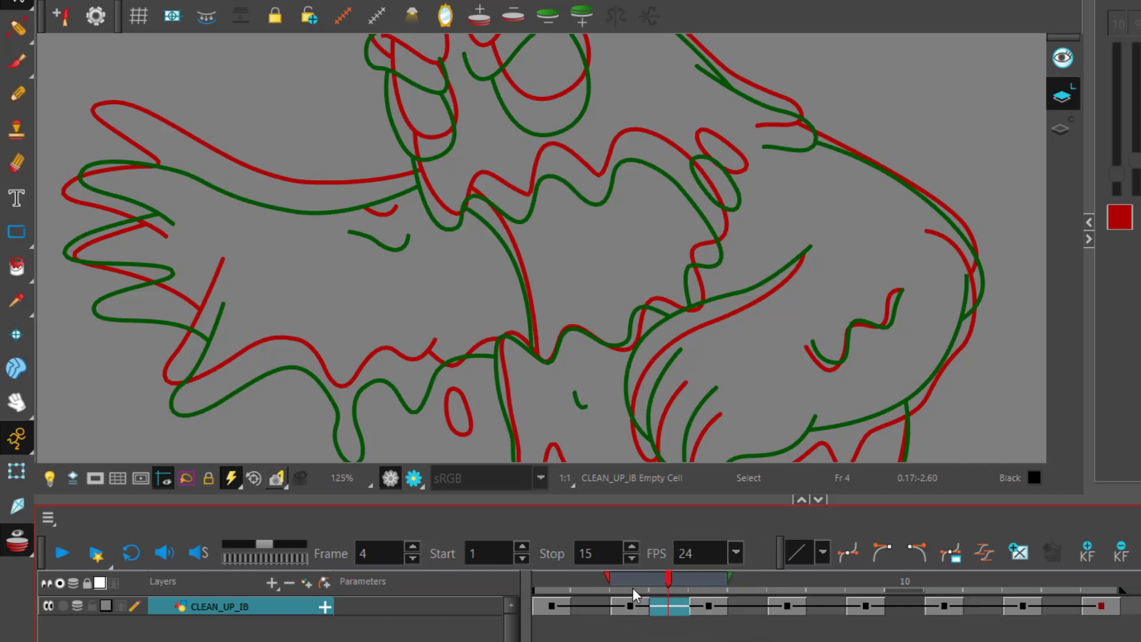
{"action": "left_click", "coordinate": [630, 605]}
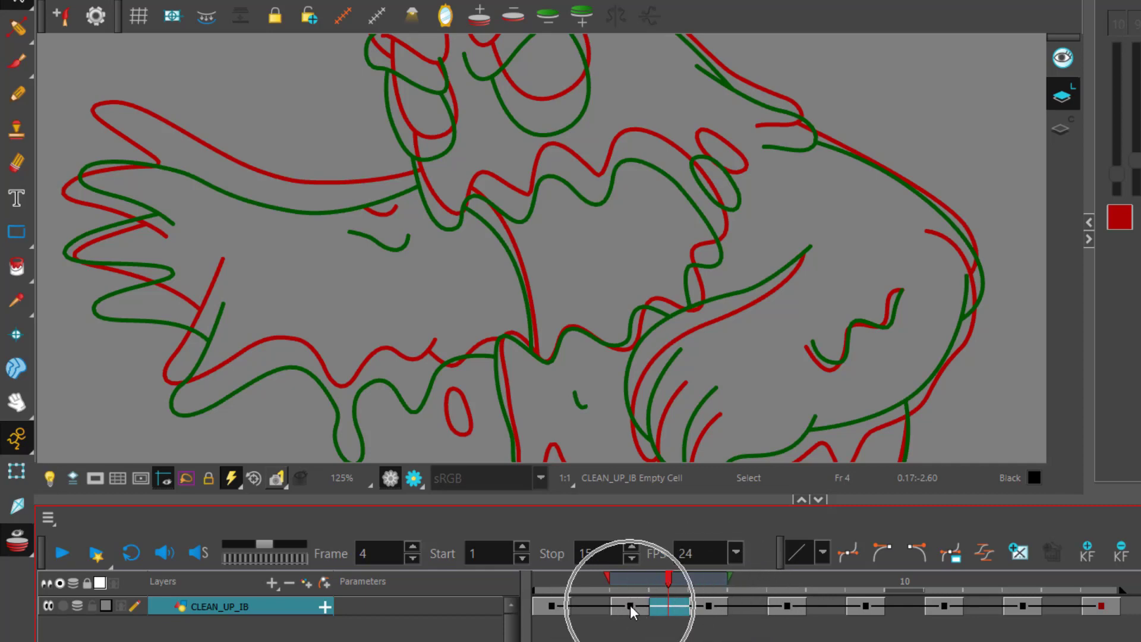
{"action": "left_click", "coordinate": [695, 604]}
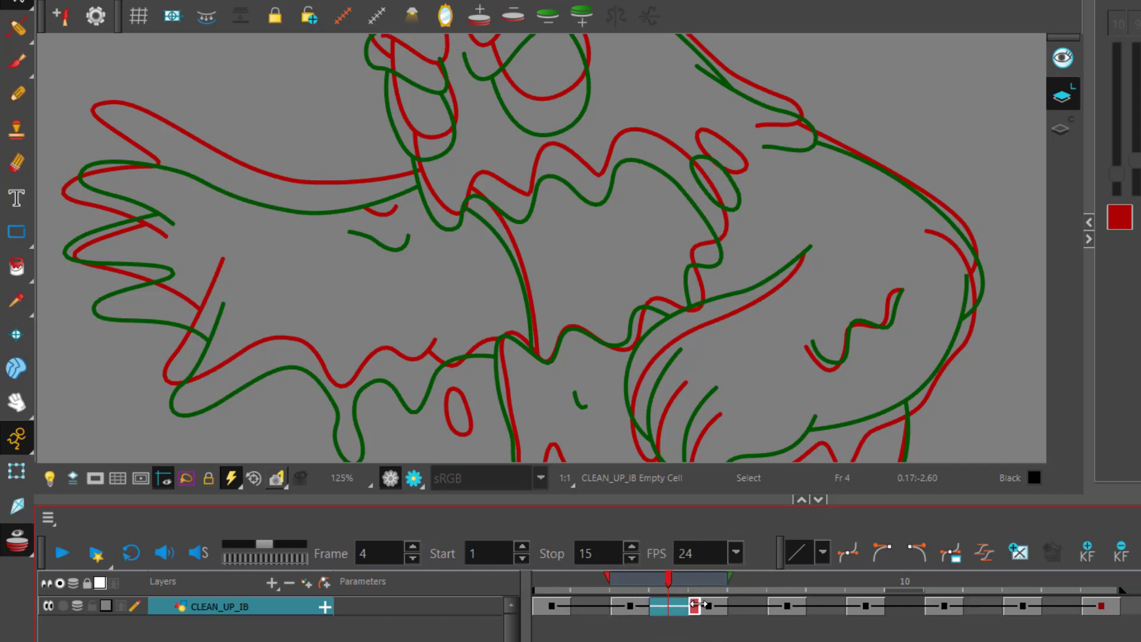
{"action": "left_click", "coordinate": [589, 582]}
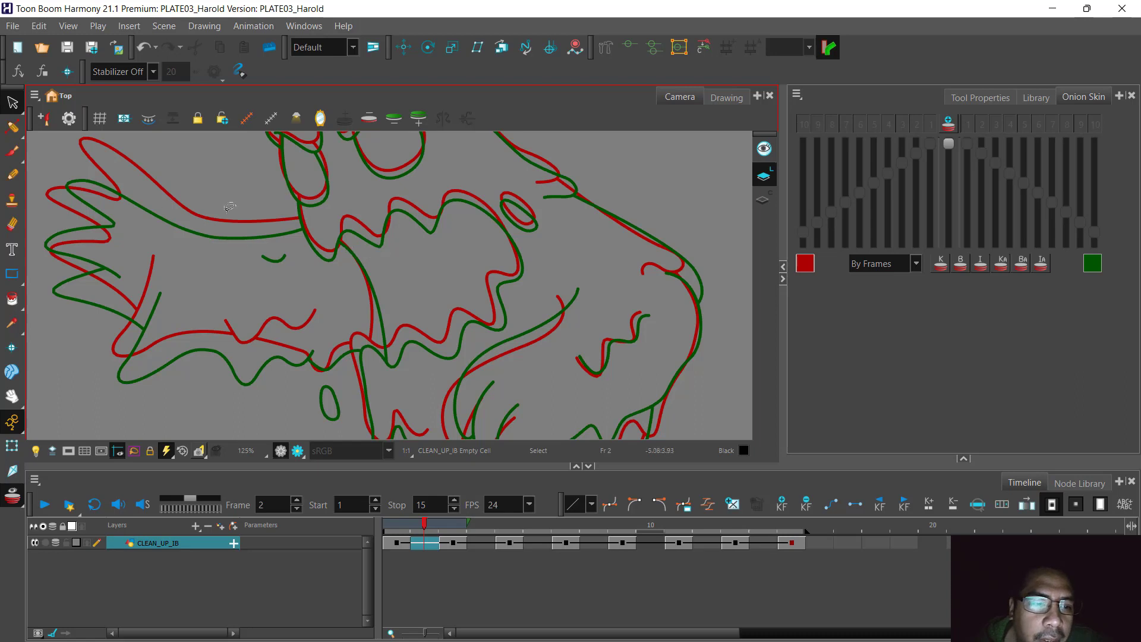
Activate the Polyline tool and display its properties with the Pencil 1 preset at size 5.
{"action": "left_click", "coordinate": [11, 277]}
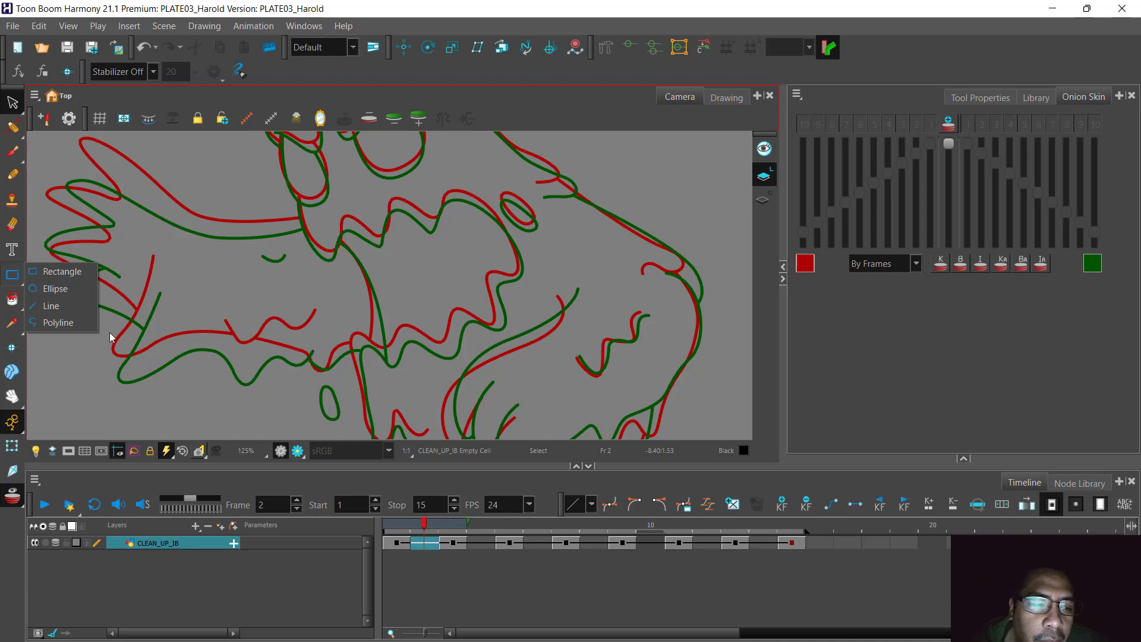
{"action": "left_click", "coordinate": [76, 322]}
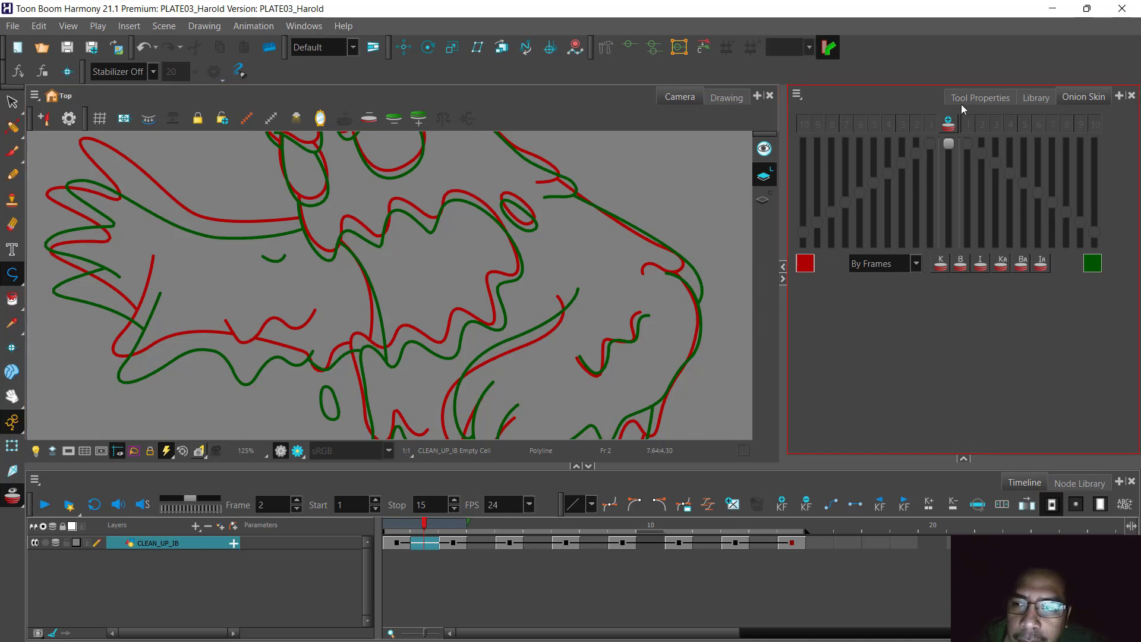
{"action": "left_click", "coordinate": [984, 96]}
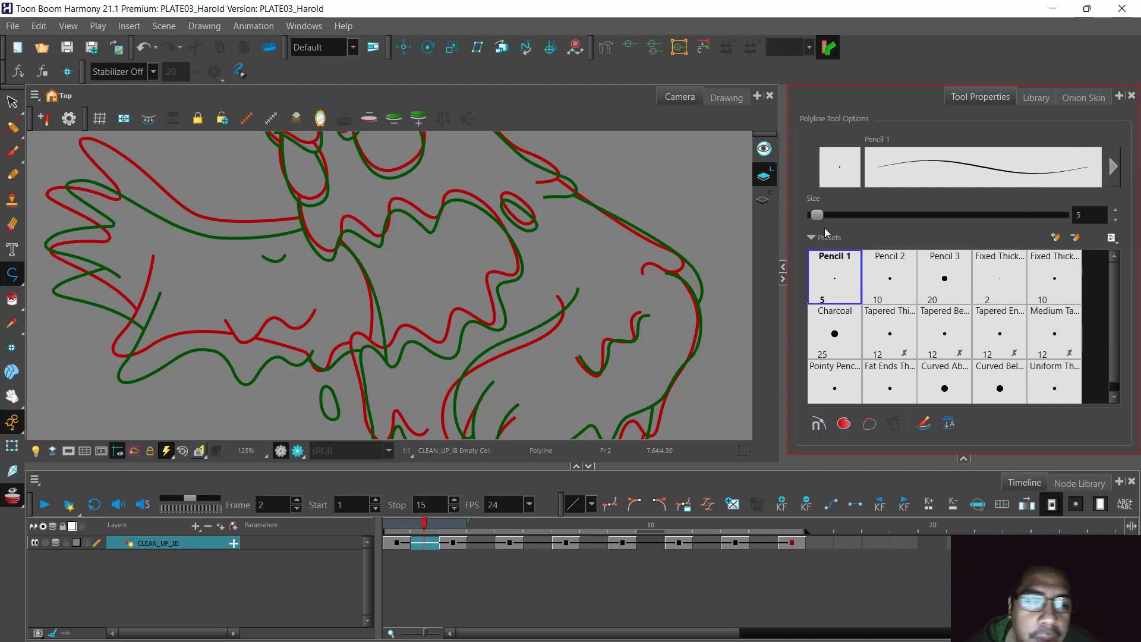
{"action": "left_click", "coordinate": [22, 282]}
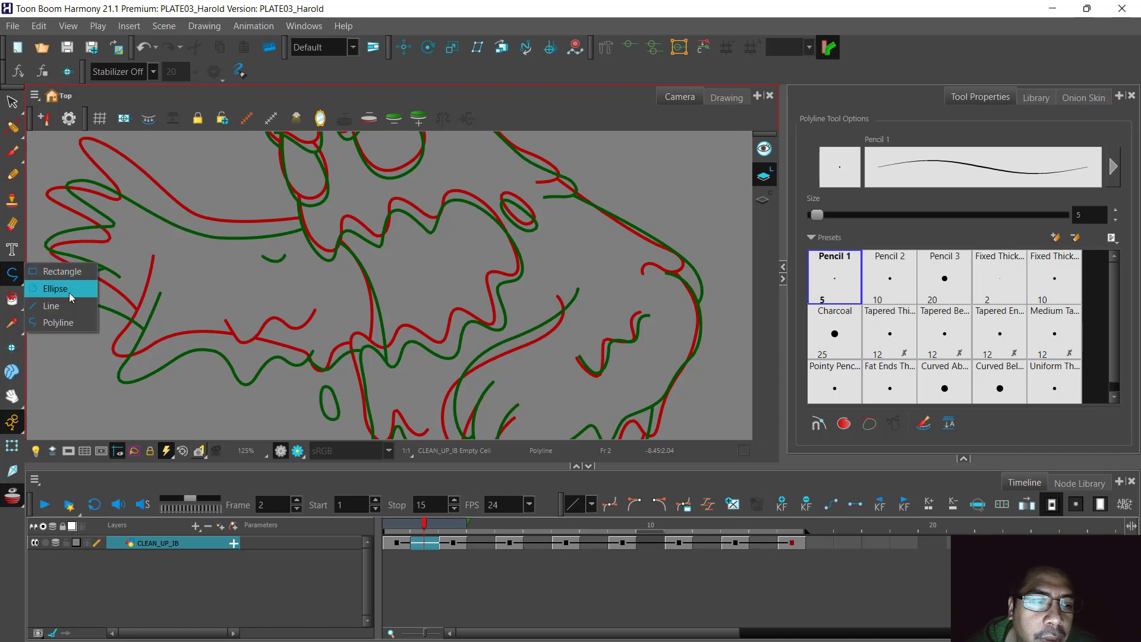
{"action": "left_click", "coordinate": [70, 322]}
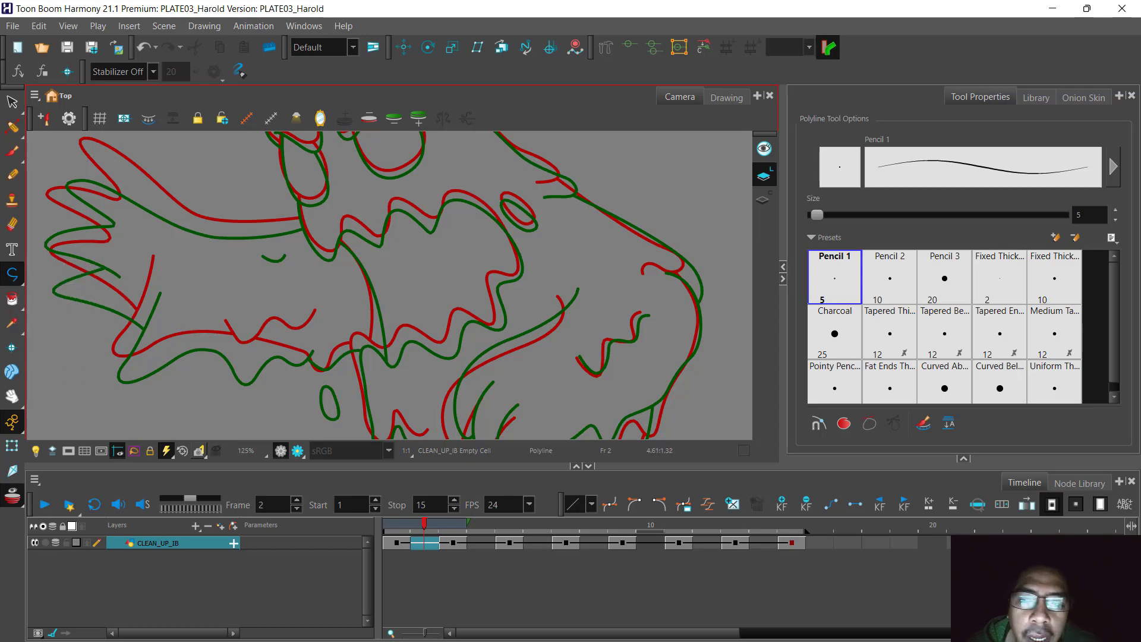
{"action": "key", "text": "ctrl"}
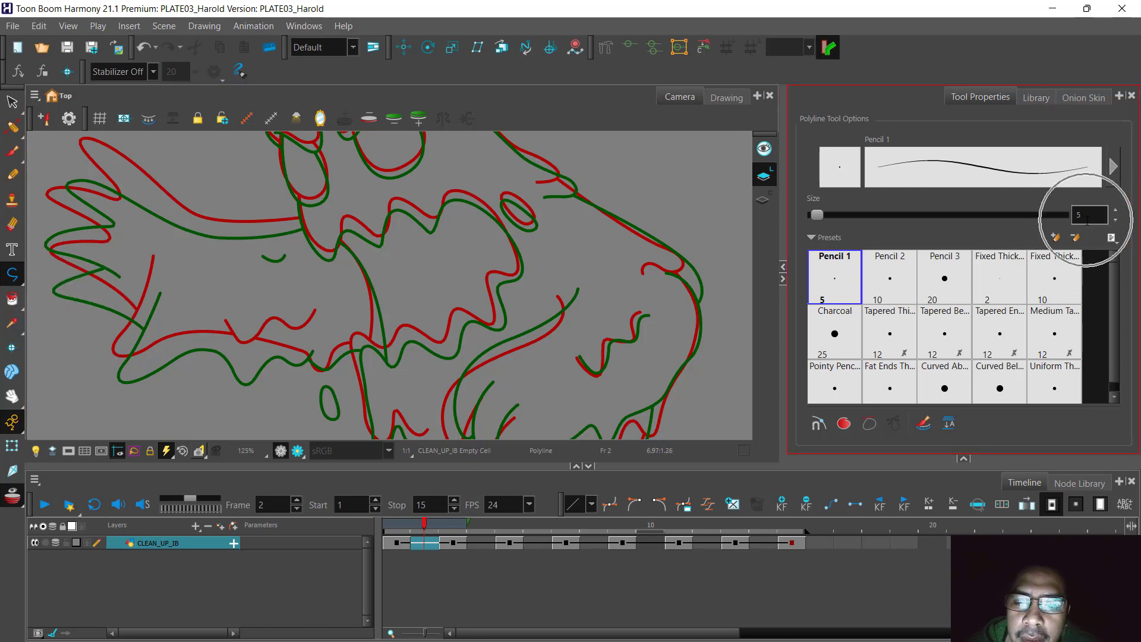
Reveal the Colour view beneath the tool properties and enlarge it to show the CLEAN_UP scene palette.
{"action": "left_click", "coordinate": [963, 458]}
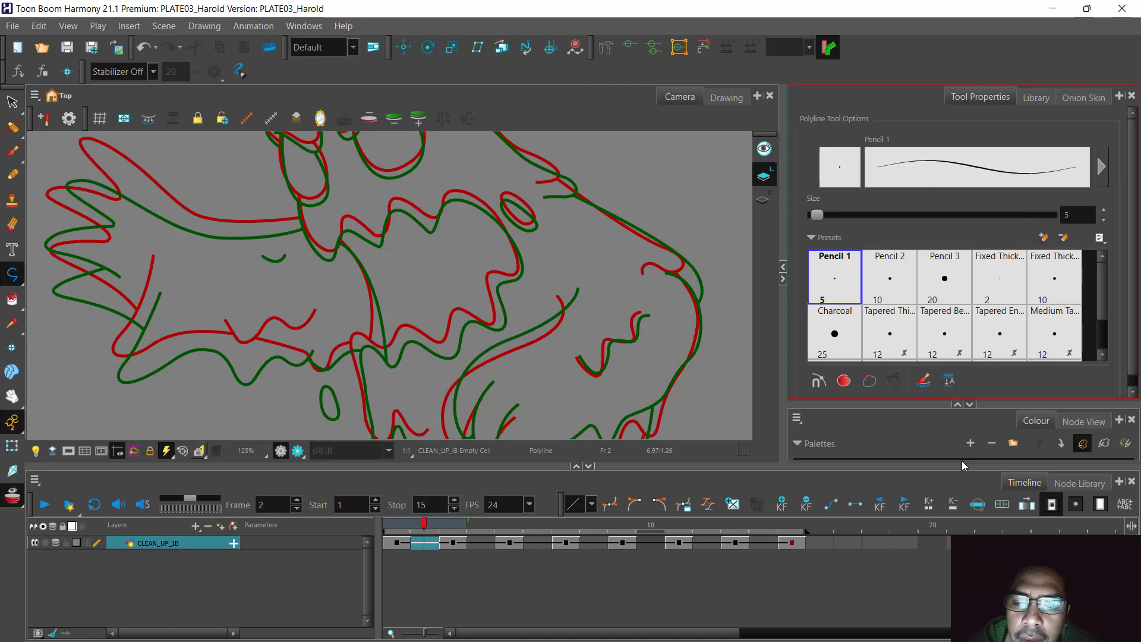
{"action": "left_click_drag", "start_coordinate": [1131, 279], "coordinate": [1132, 351]}
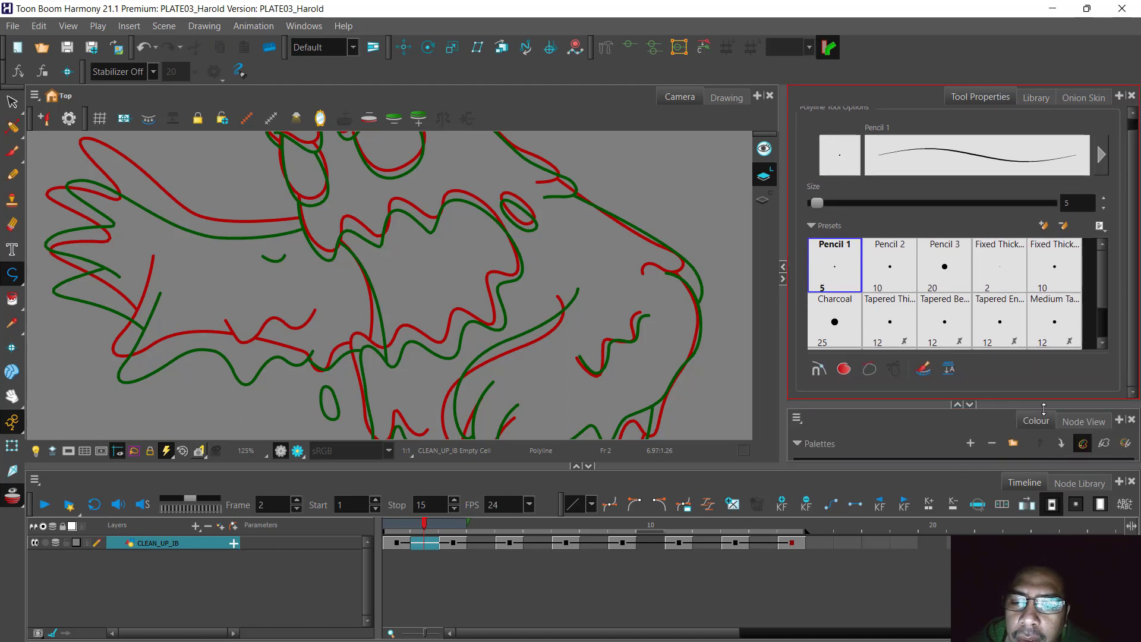
{"action": "left_click_drag", "start_coordinate": [996, 413], "coordinate": [997, 327]}
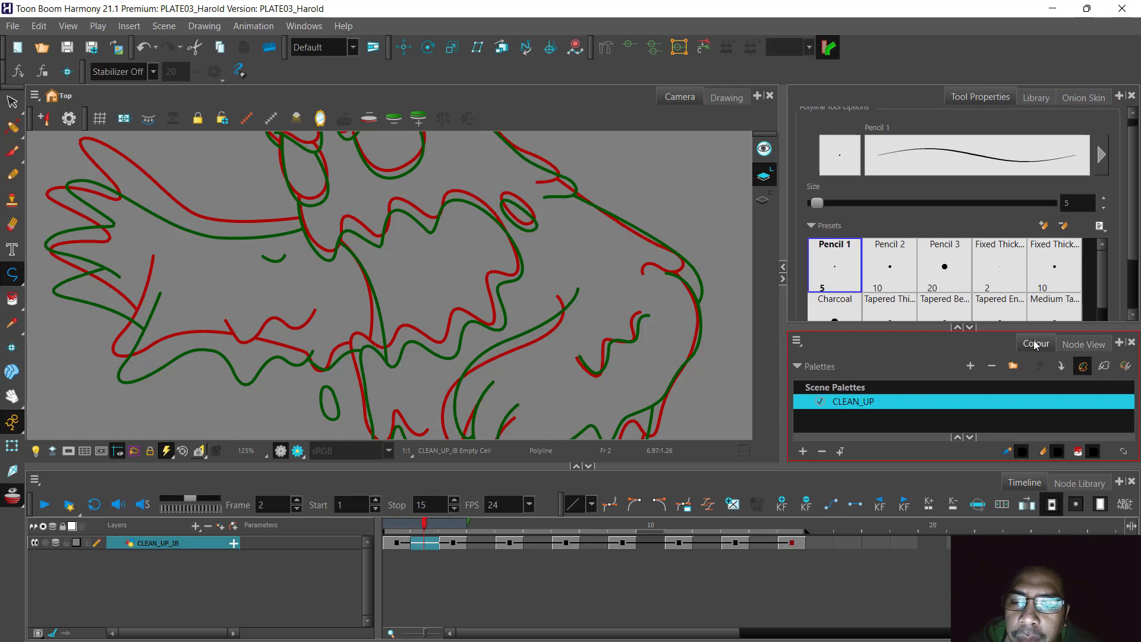
{"action": "left_click", "coordinate": [1081, 287]}
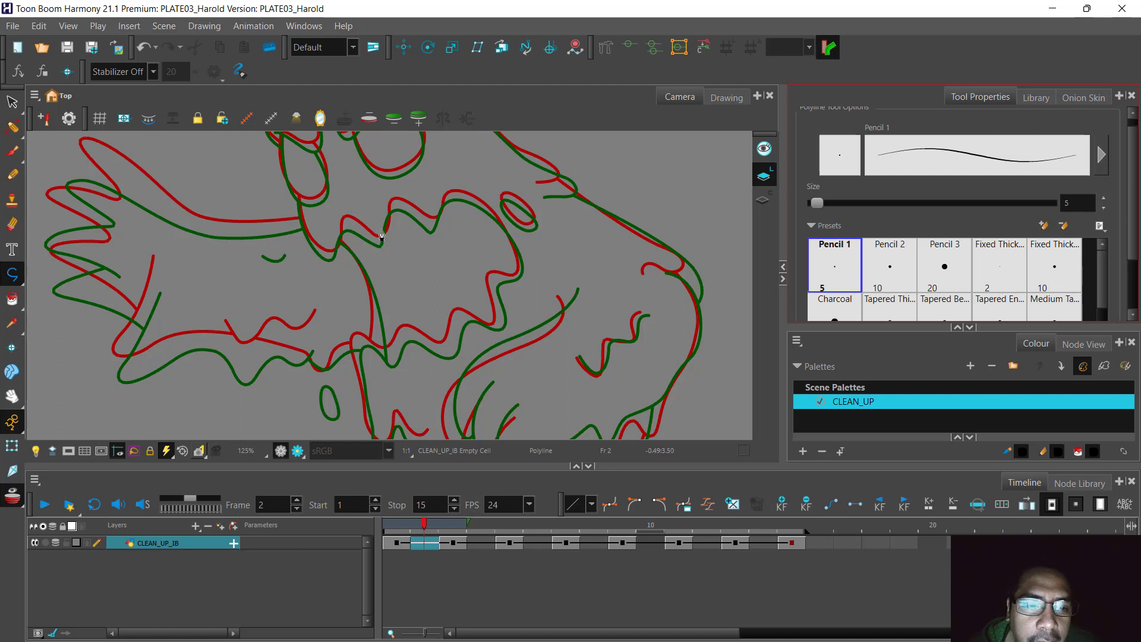
Draw the in-between lower edge of the monster's smaller eyelid on frame 2 as a curved polyline midway between the red and green lines.
{"action": "left_click_drag", "start_coordinate": [331, 186], "coordinate": [491, 286]}
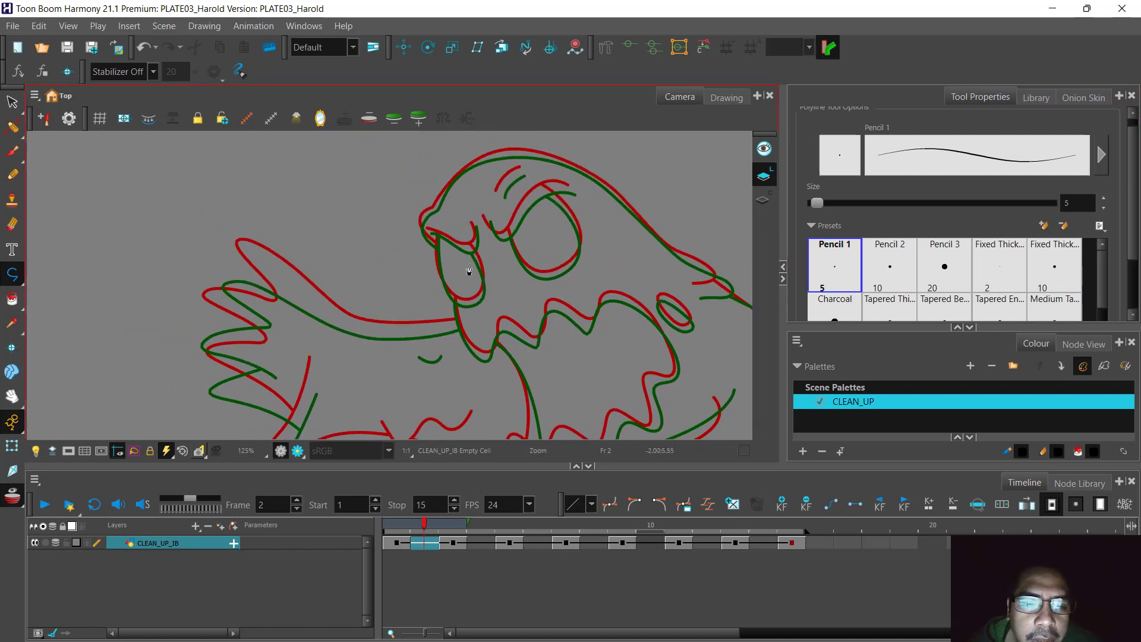
{"action": "left_click", "coordinate": [471, 267], "text": "ctrl"}
{"action": "left_click", "coordinate": [471, 267], "text": "ctrl"}
{"action": "left_click", "coordinate": [470, 267], "text": "ctrl"}
{"action": "left_click", "coordinate": [471, 267], "text": "ctrl"}
{"action": "left_click_drag", "start_coordinate": [470, 267], "coordinate": [418, 307]}
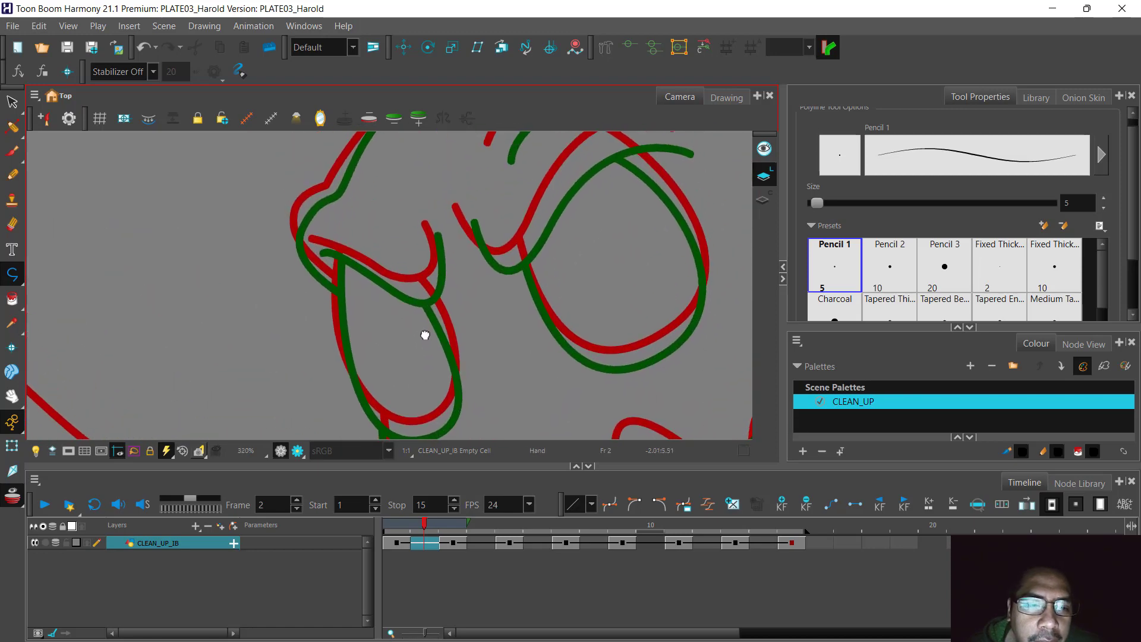
{"action": "left_click_drag", "start_coordinate": [425, 335], "coordinate": [428, 336]}
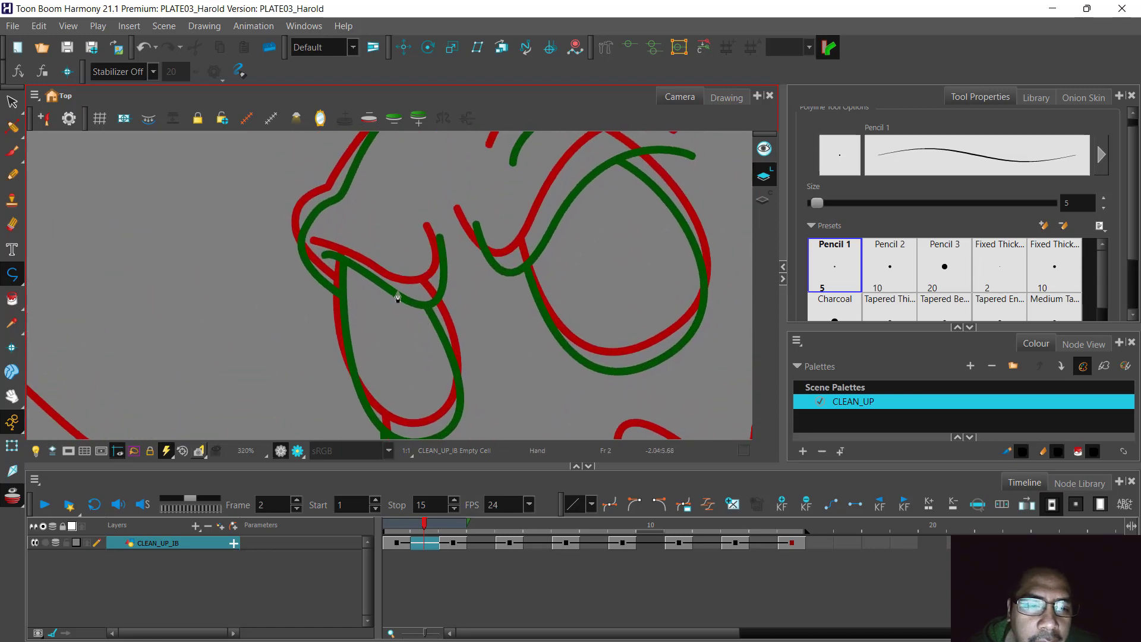
{"action": "left_click", "coordinate": [437, 229]}
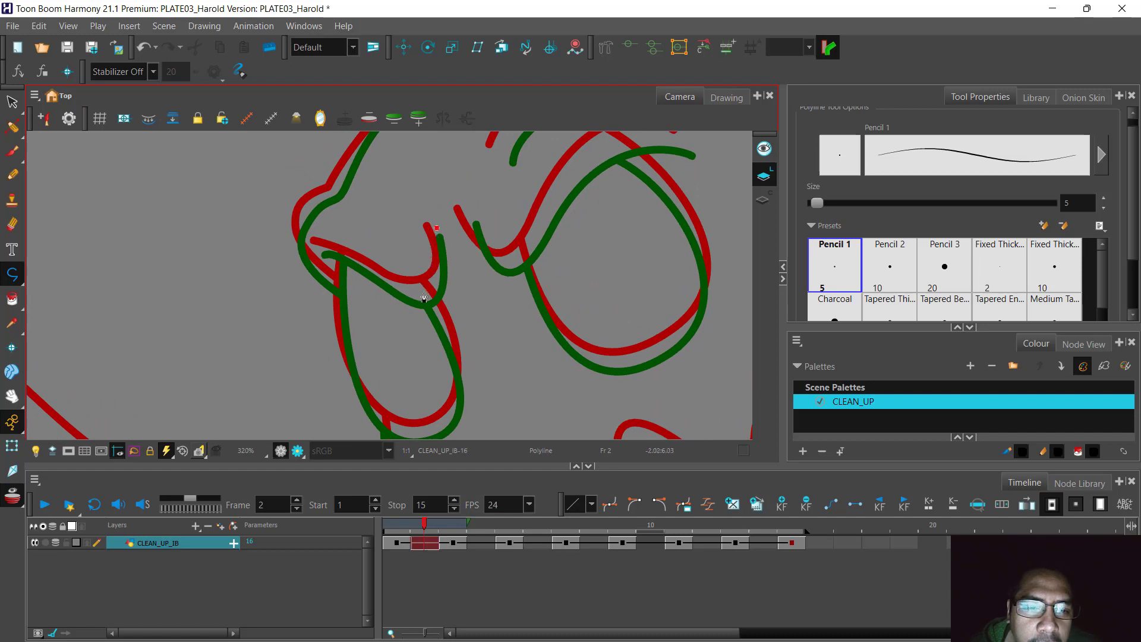
{"action": "left_click_drag", "start_coordinate": [420, 294], "coordinate": [386, 295]}
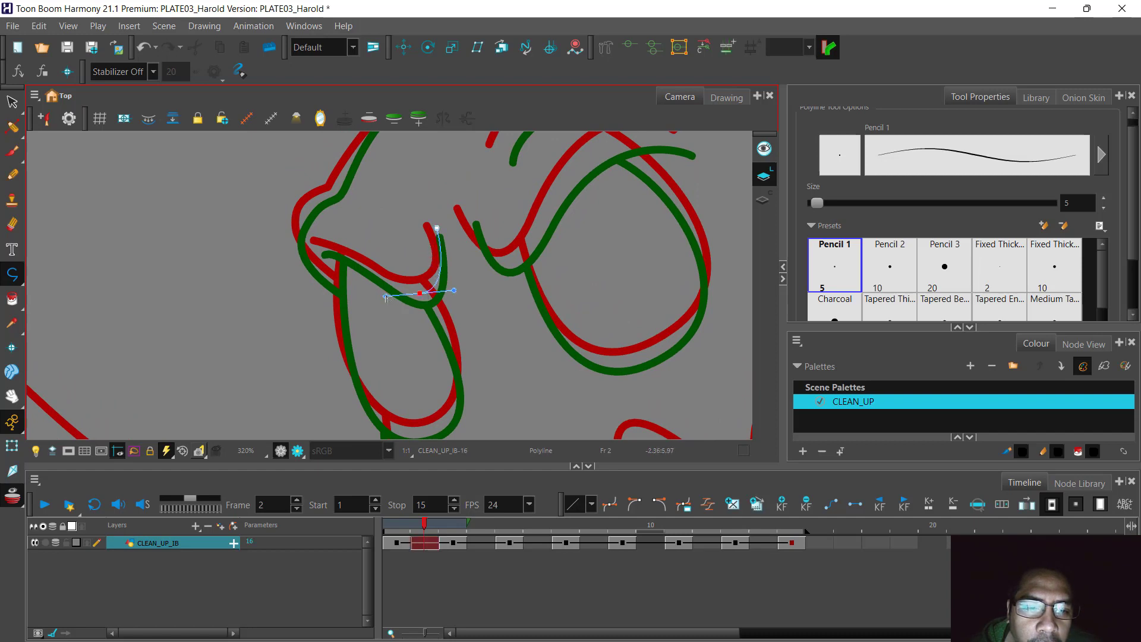
{"action": "left_click_drag", "start_coordinate": [315, 248], "coordinate": [287, 259]}
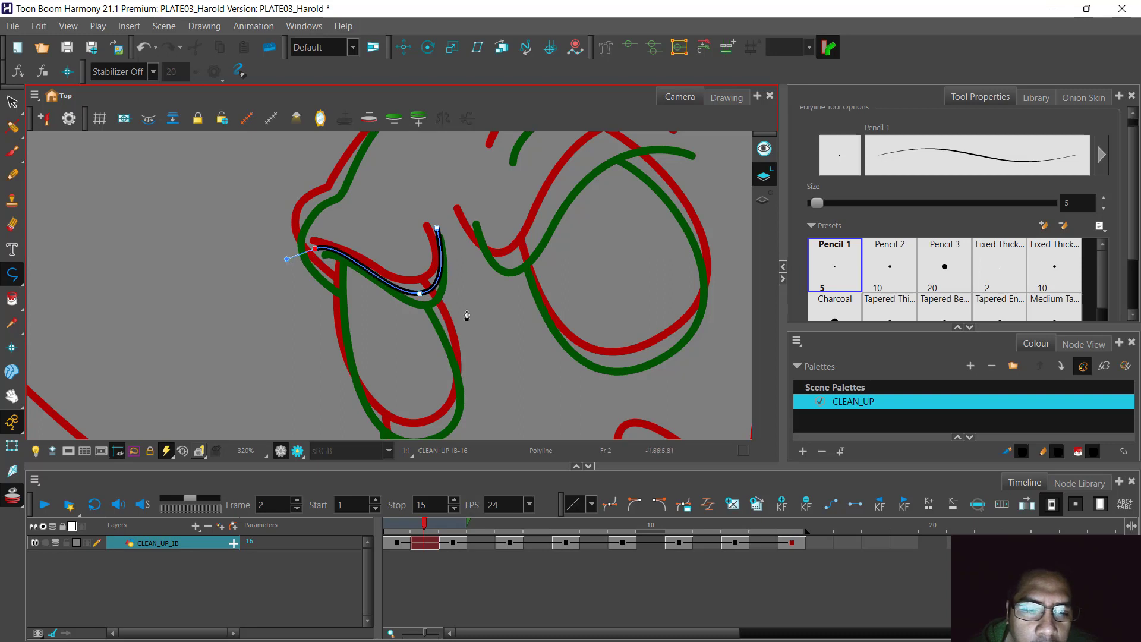
Inspect the thickness of the new eyelid line up close with the Select tool, then deselect it.
{"action": "left_click", "coordinate": [11, 105]}
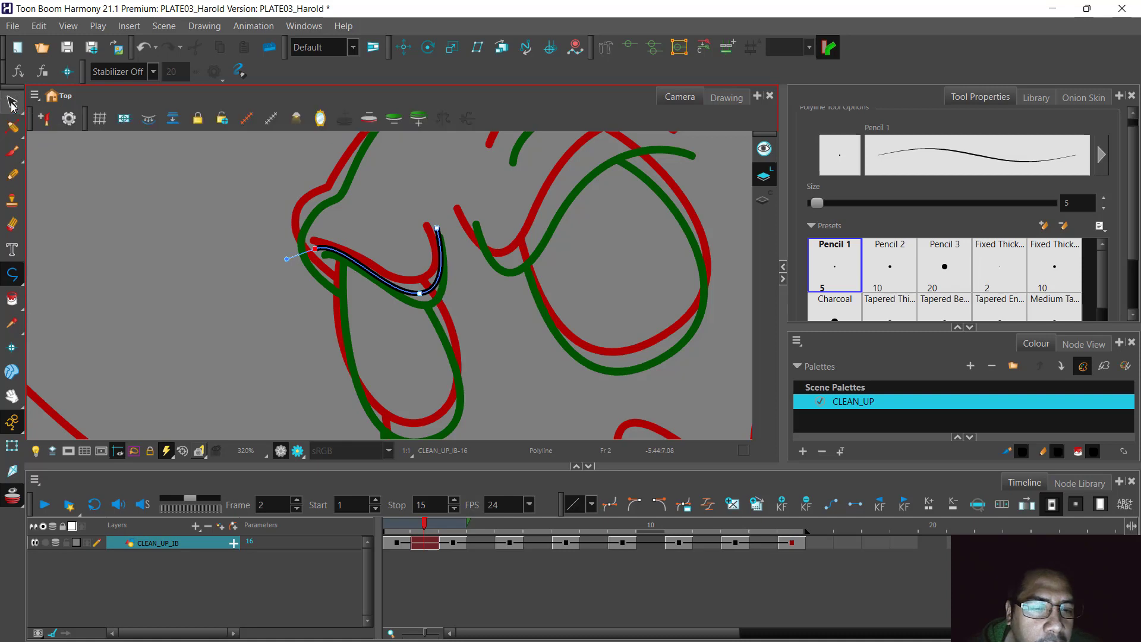
{"action": "scroll", "coordinate": [436, 285], "scroll_direction": "up", "scroll_amount": 3}
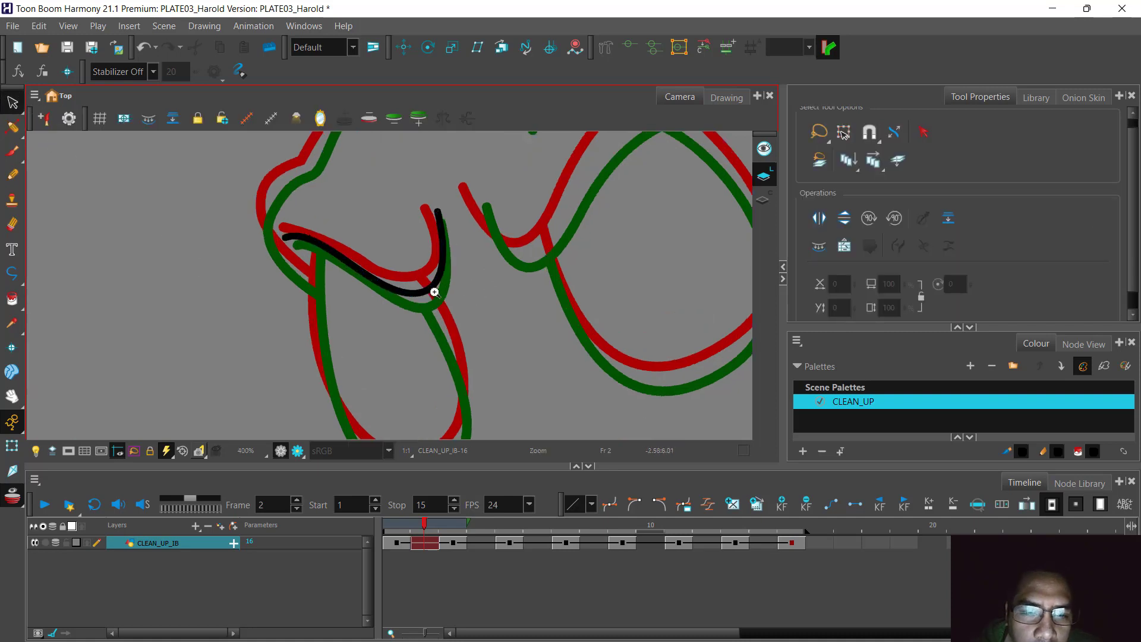
{"action": "left_click", "coordinate": [434, 271]}
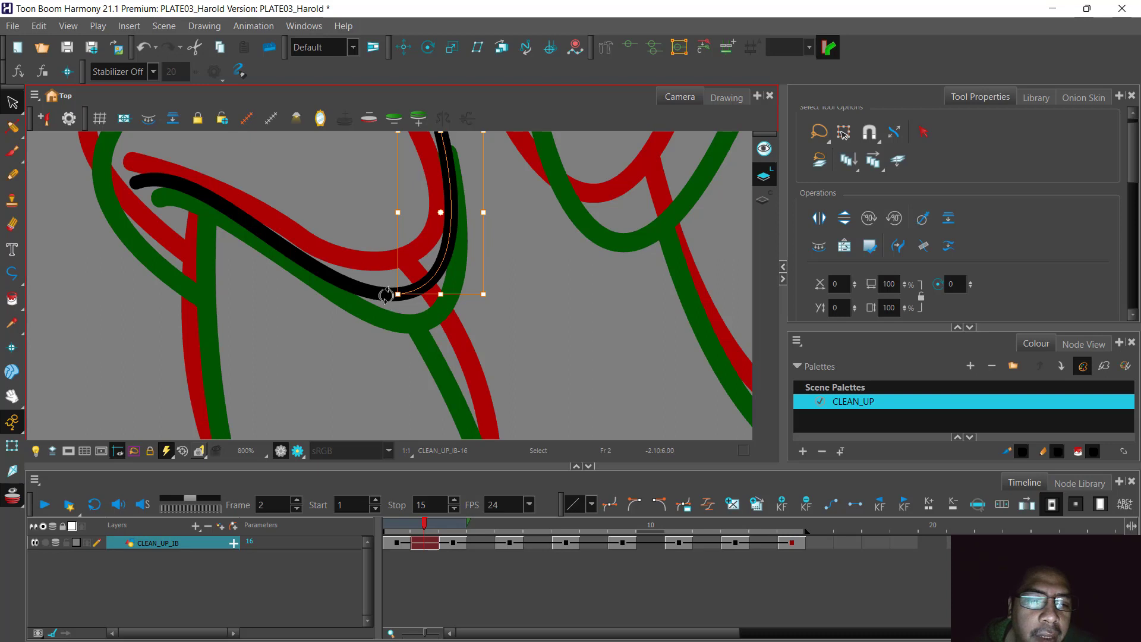
{"action": "key", "text": "Escape"}
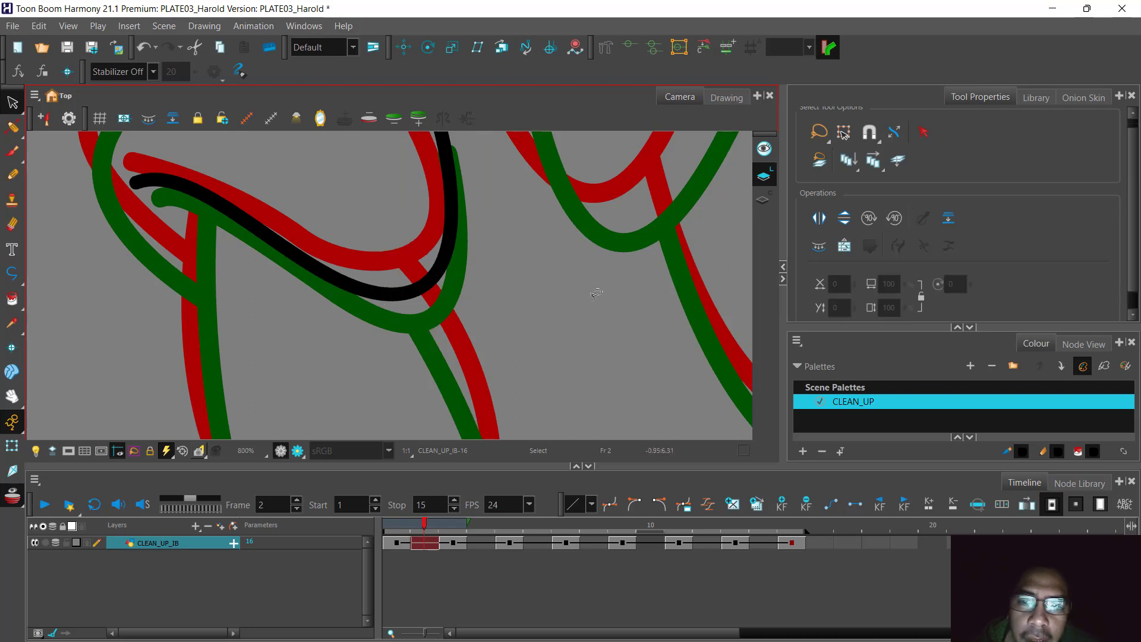
Check the maximum pencil size of the matching eyelid line on frame 1, then return to frame 2.
{"action": "left_click", "coordinate": [397, 527]}
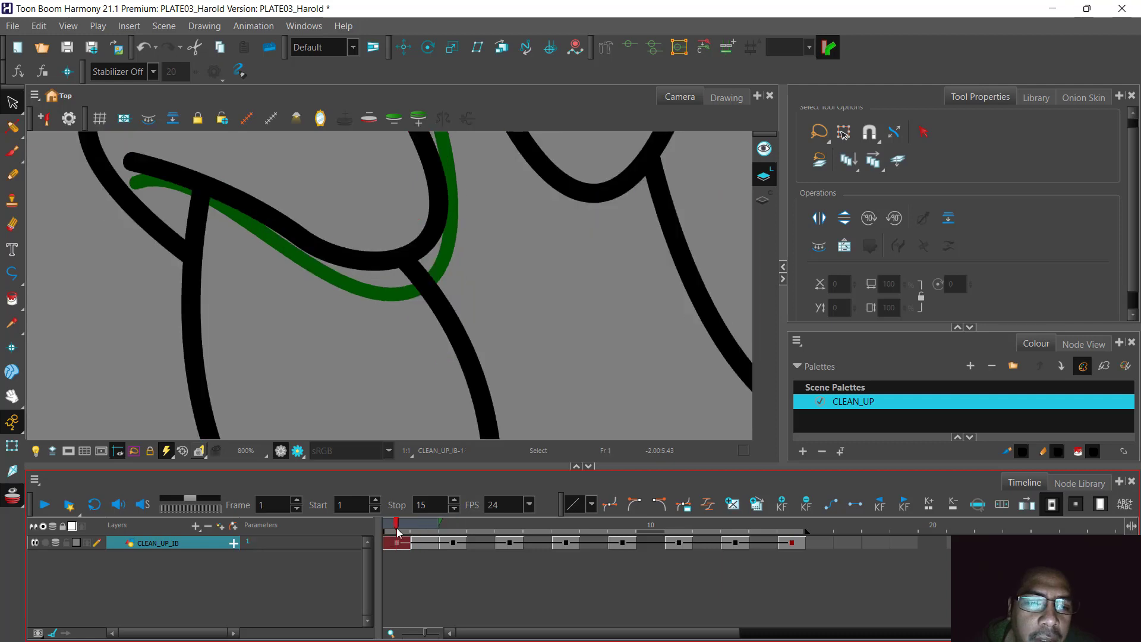
{"action": "left_click", "coordinate": [393, 255]}
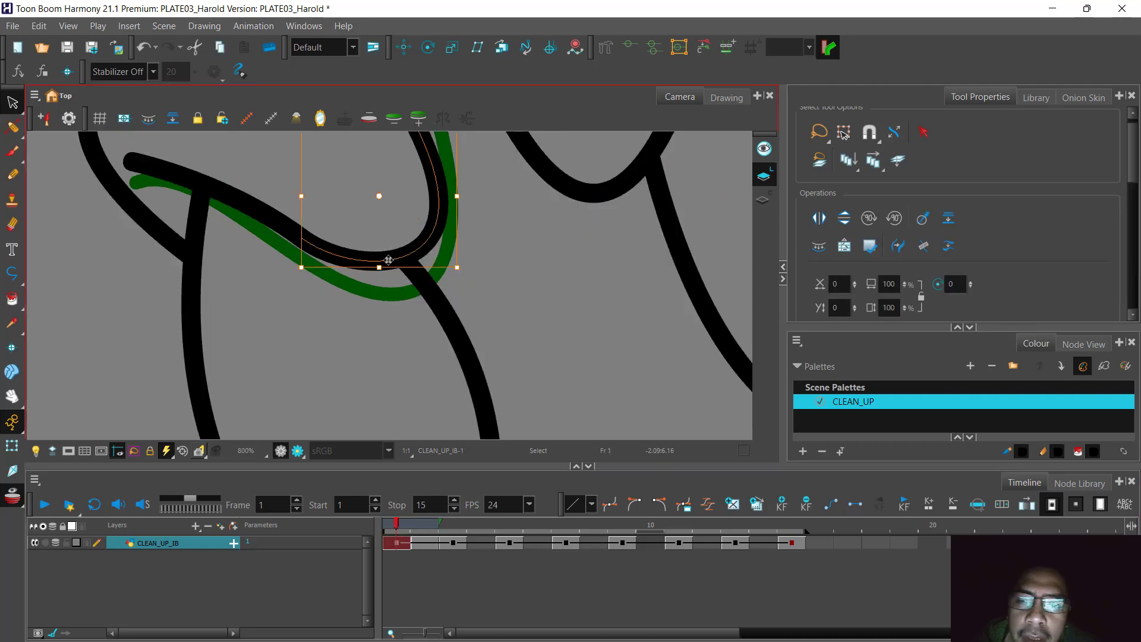
{"action": "left_click", "coordinate": [986, 100]}
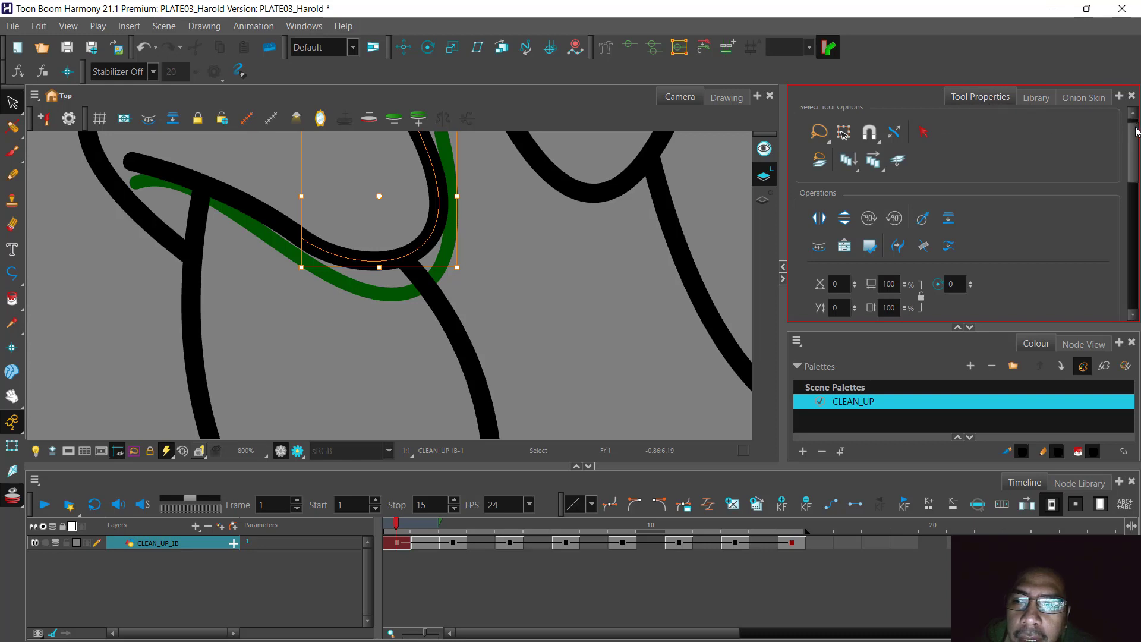
{"action": "scroll", "coordinate": [1127, 175], "scroll_direction": "down", "scroll_amount": 3}
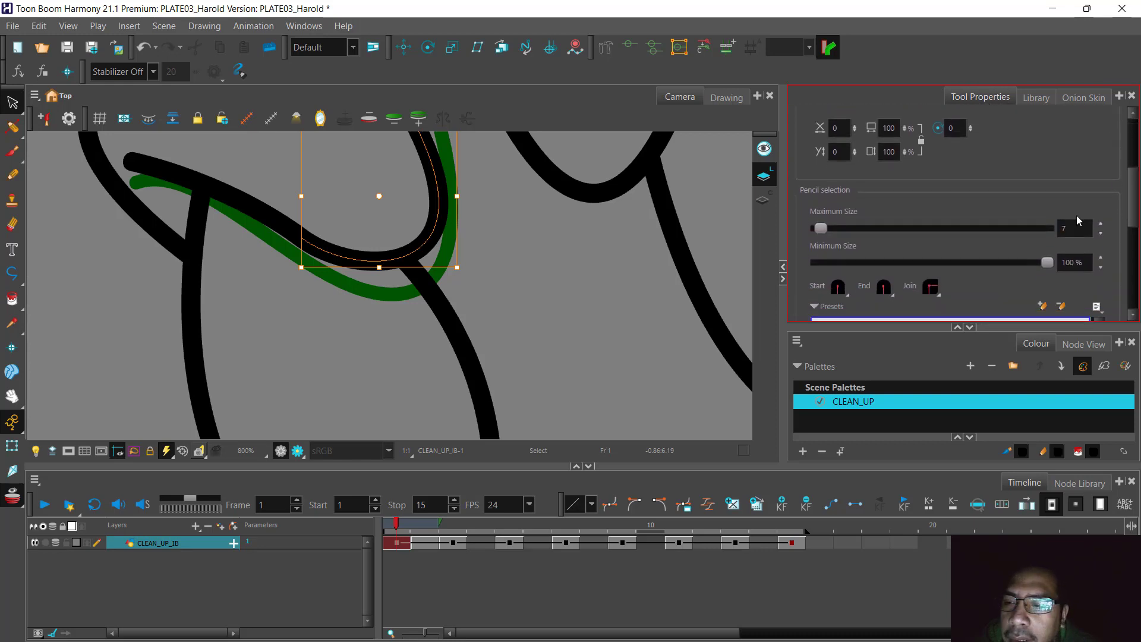
{"action": "double_click", "coordinate": [1077, 227]}
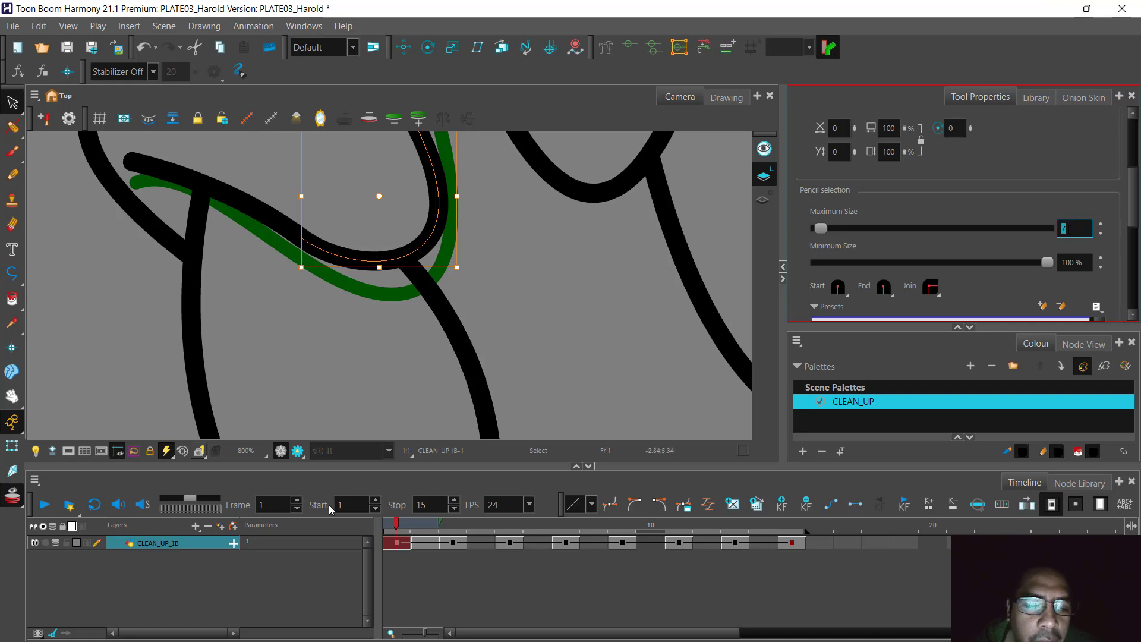
{"action": "left_click", "coordinate": [429, 543]}
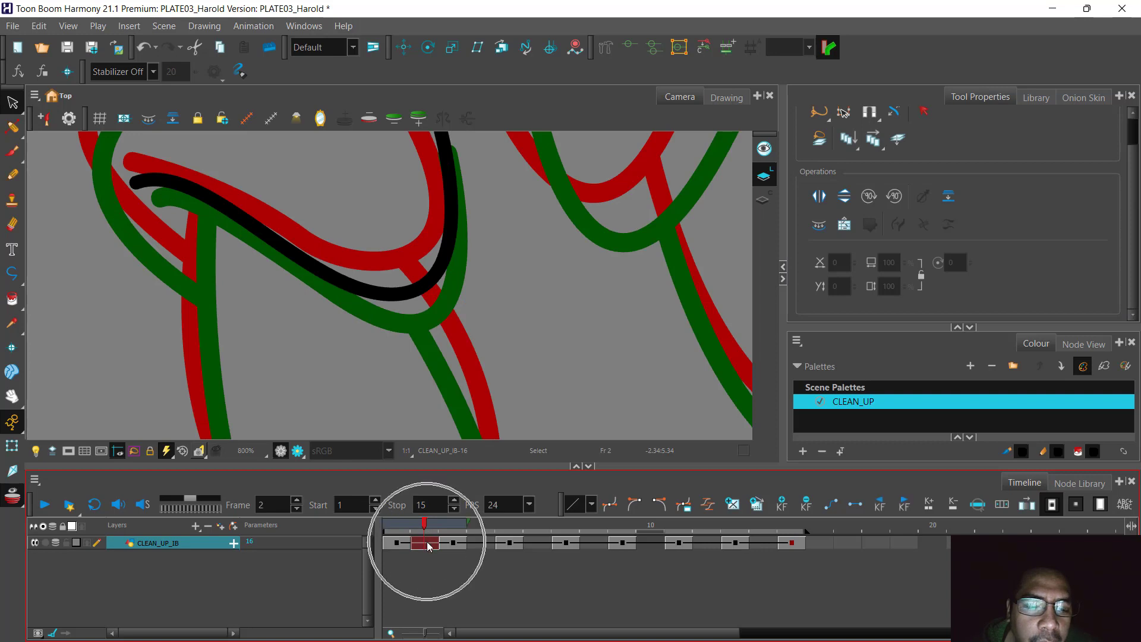
{"action": "left_click", "coordinate": [426, 542]}
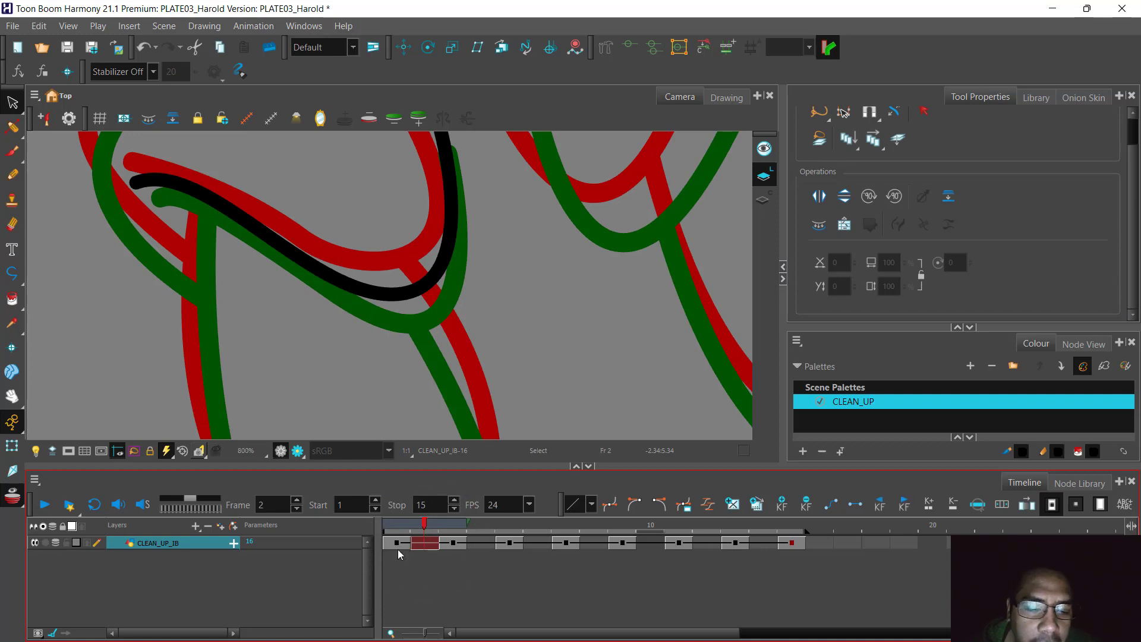
Delete the eyelid drawing on frame 2 and set the Polyline tool's pencil size to 7.
{"action": "key", "text": "Delete"}
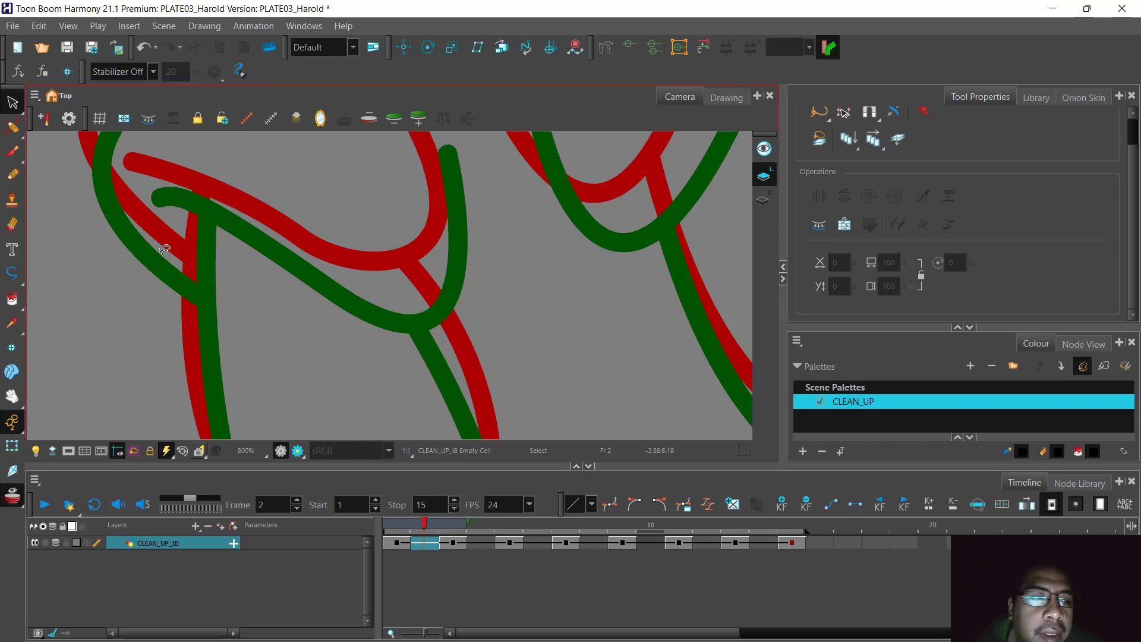
{"action": "mouse_move", "coordinate": [311, 205]}
{"action": "left_mouse_down"}
{"action": "mouse_move", "coordinate": [315, 230]}
{"action": "mouse_move", "coordinate": [386, 275]}
{"action": "left_mouse_up"}
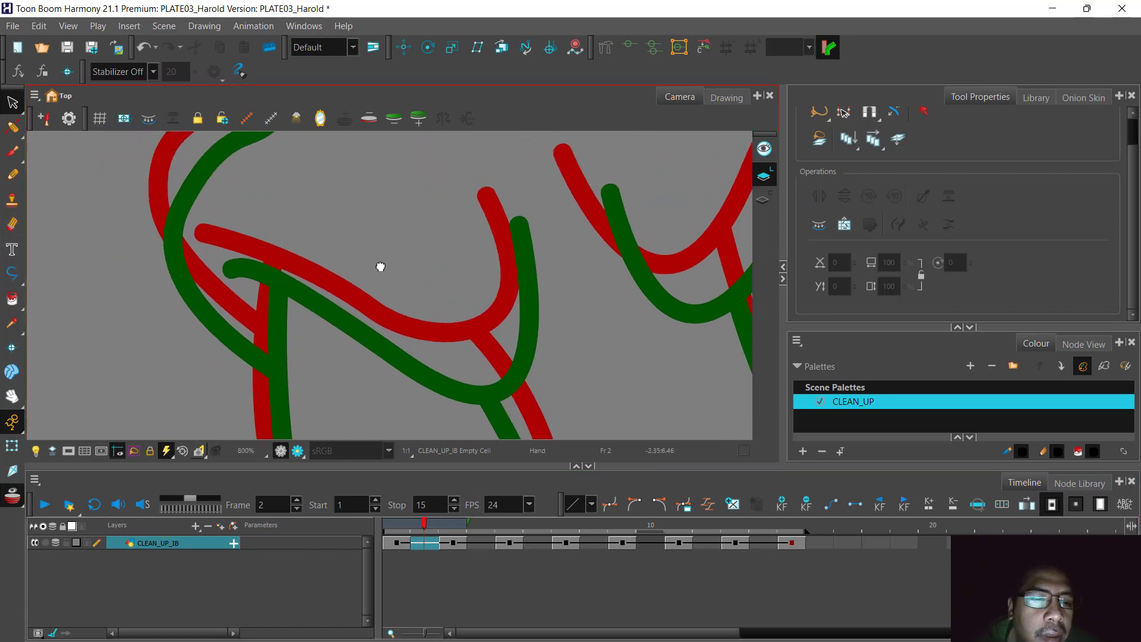
{"action": "left_click", "coordinate": [12, 273]}
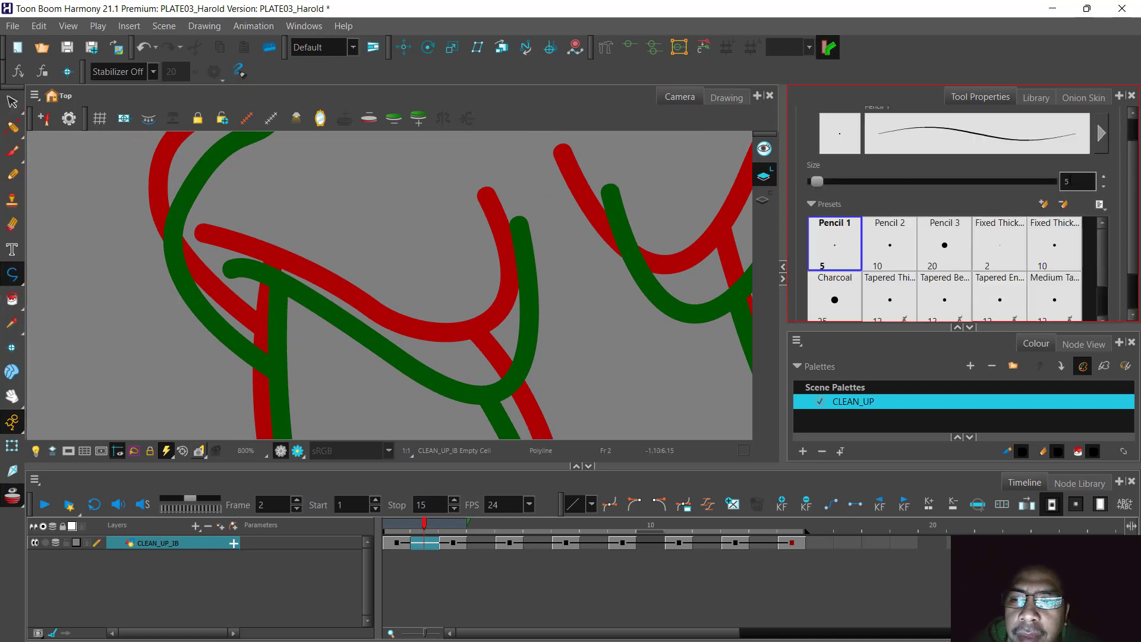
{"action": "double_click", "coordinate": [1069, 180]}
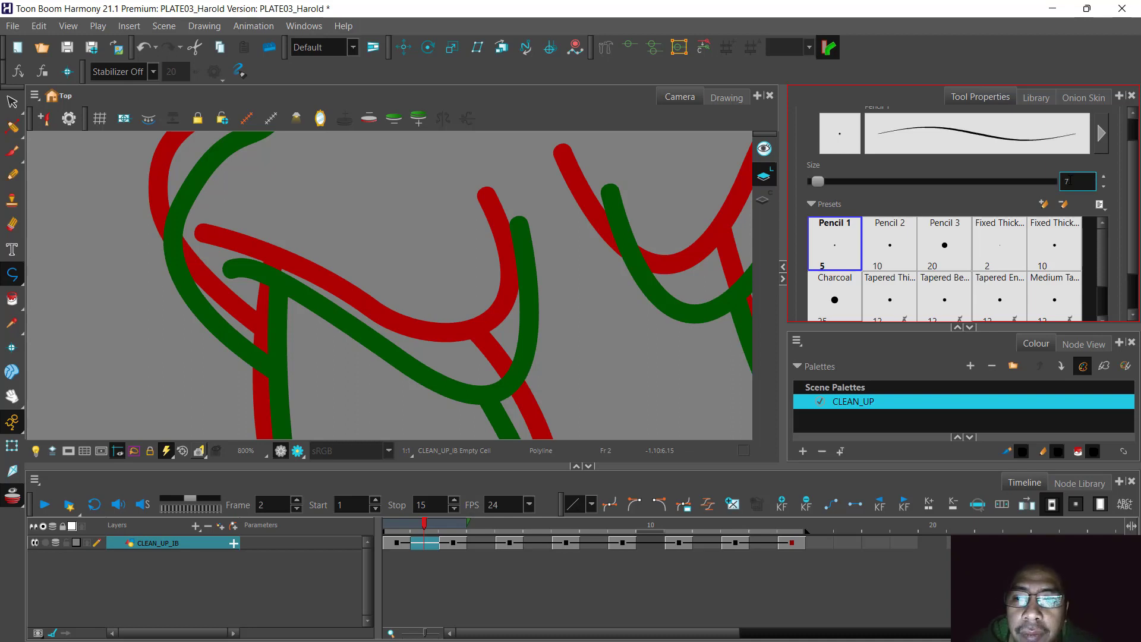
Redraw the smaller eyelid's lower edge on frame 2 as a three-point curved polyline midway between the red and green lines.
{"action": "left_click", "coordinate": [506, 201]}
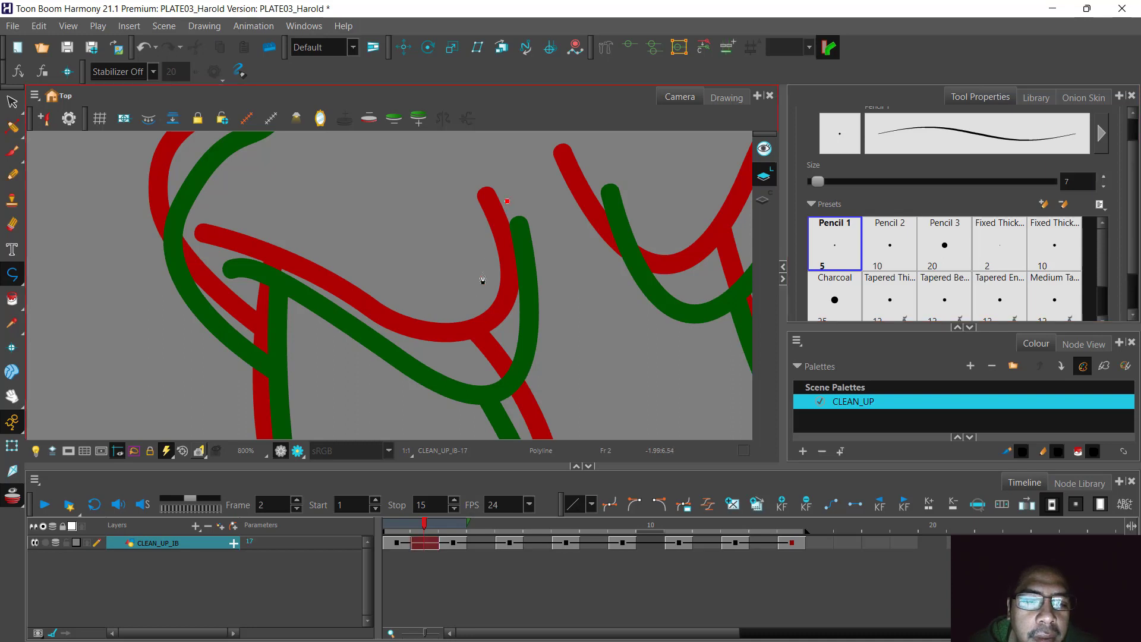
{"action": "left_click_drag", "start_coordinate": [471, 367], "coordinate": [404, 360]}
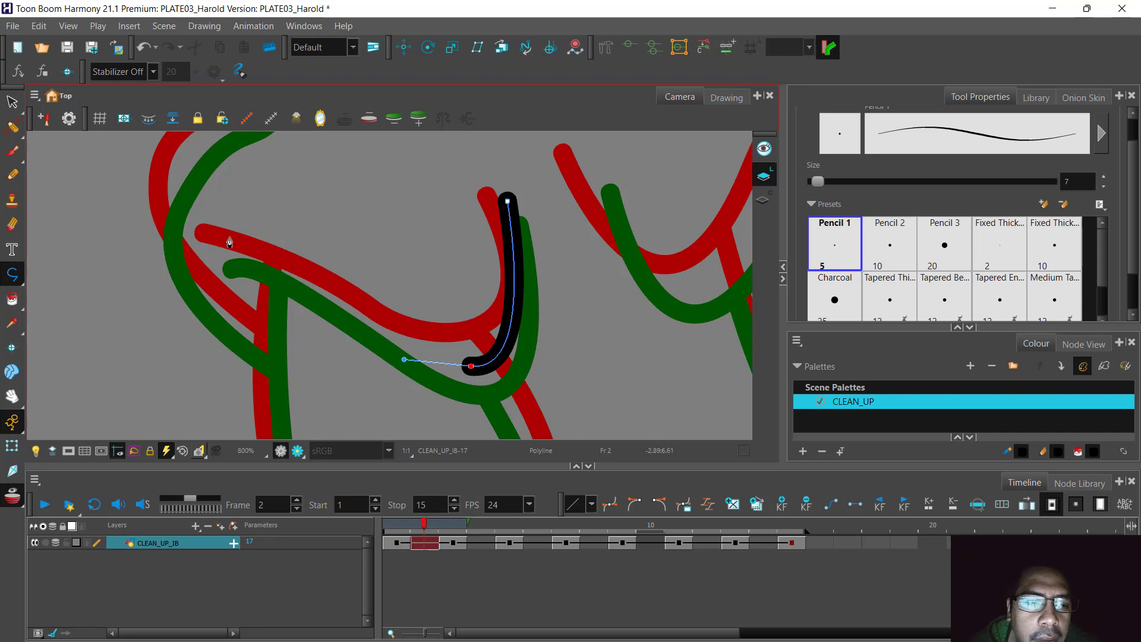
{"action": "left_click_drag", "start_coordinate": [217, 252], "coordinate": [127, 245]}
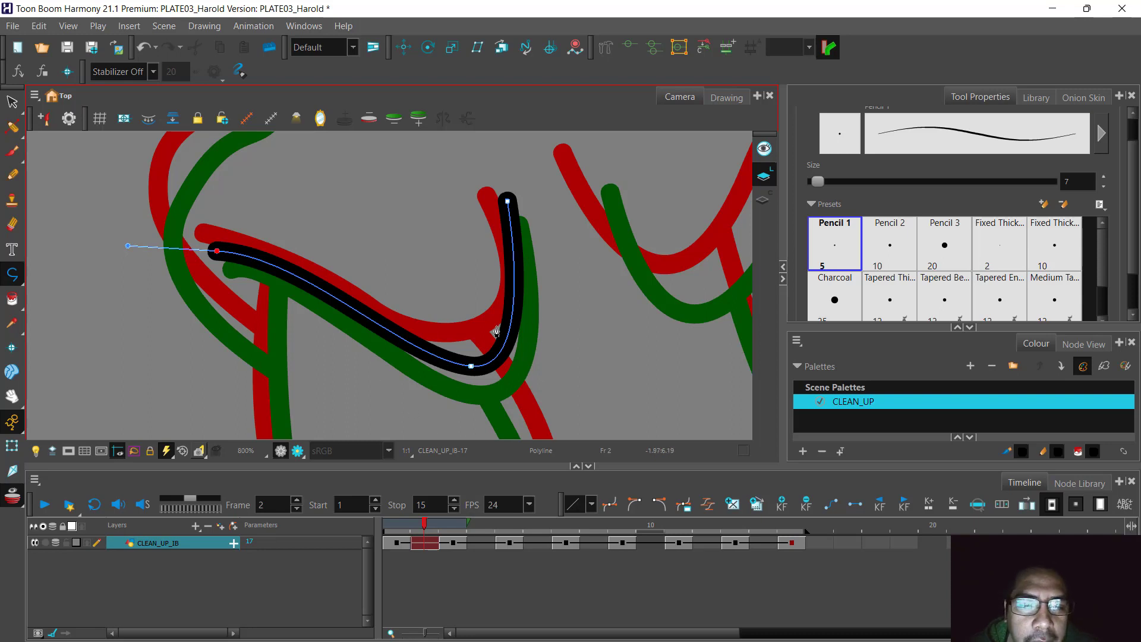
{"action": "left_click", "coordinate": [12, 103]}
{"action": "left_click", "coordinate": [13, 105]}
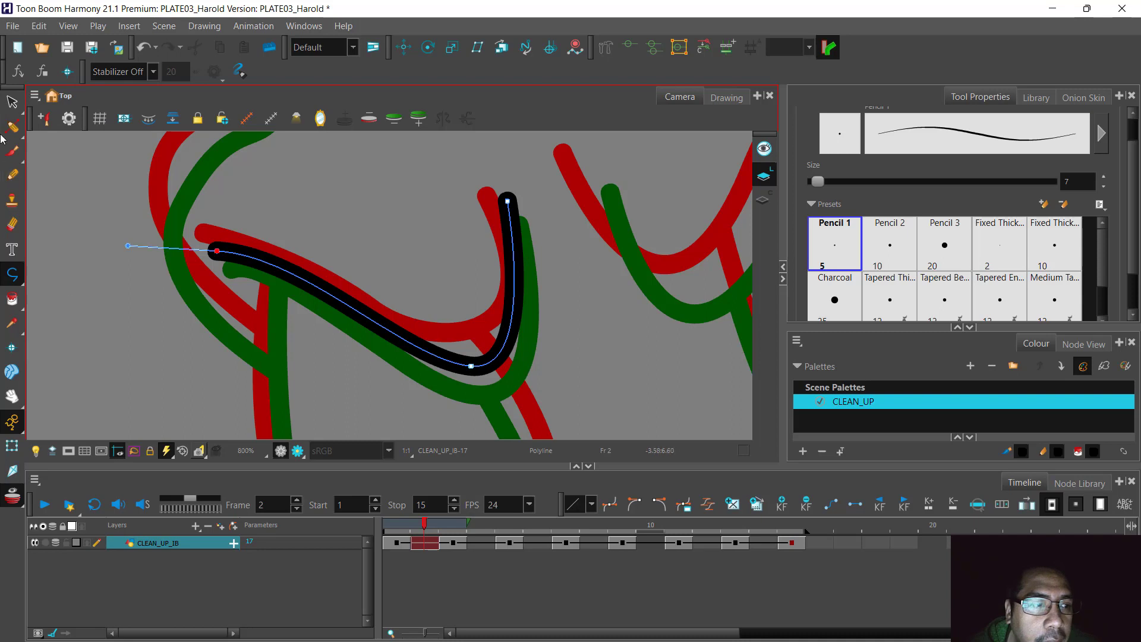
{"action": "left_click", "coordinate": [11, 103]}
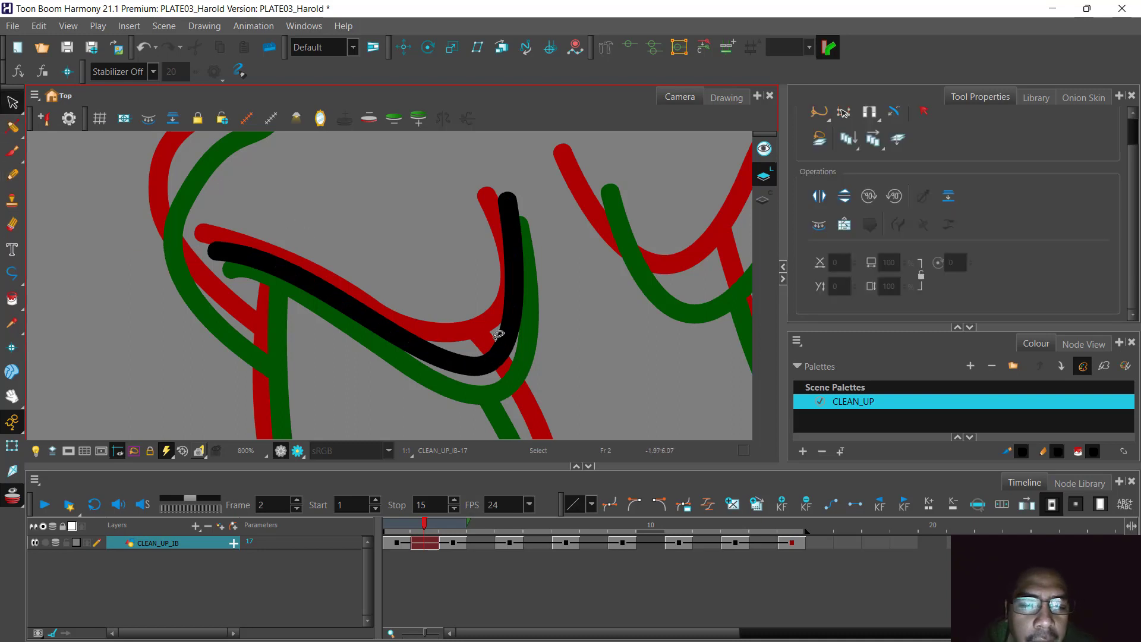
With the Contour Editor, level the curve handles at the eyelid line's lowest point and nudge that point slightly upward.
{"action": "scroll", "coordinate": [498, 334], "scroll_direction": "down", "scroll_amount": 2}
{"action": "left_click_drag", "start_coordinate": [469, 318], "coordinate": [429, 272]}
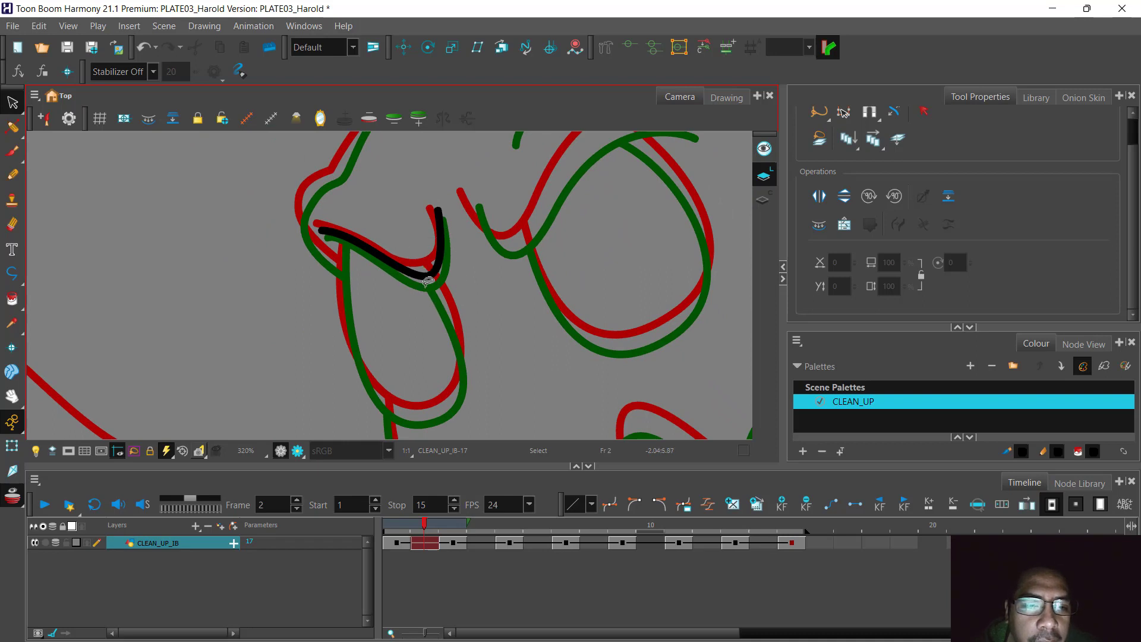
{"action": "scroll", "coordinate": [437, 300], "scroll_direction": "up", "scroll_amount": 2}
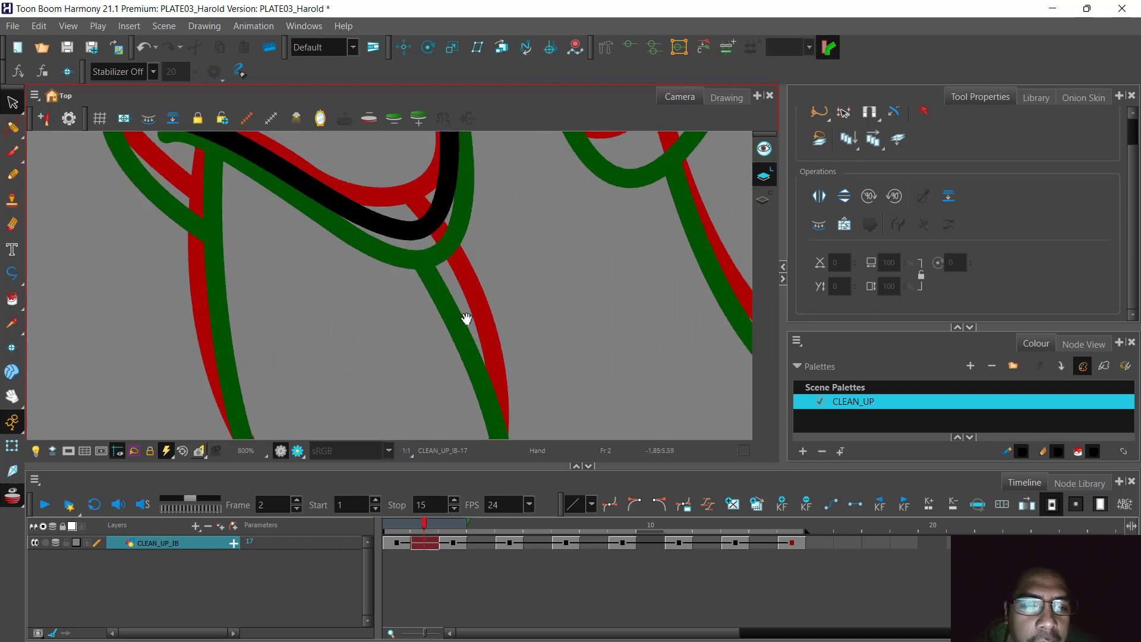
{"action": "scroll", "coordinate": [466, 323], "scroll_direction": "up", "scroll_amount": 3}
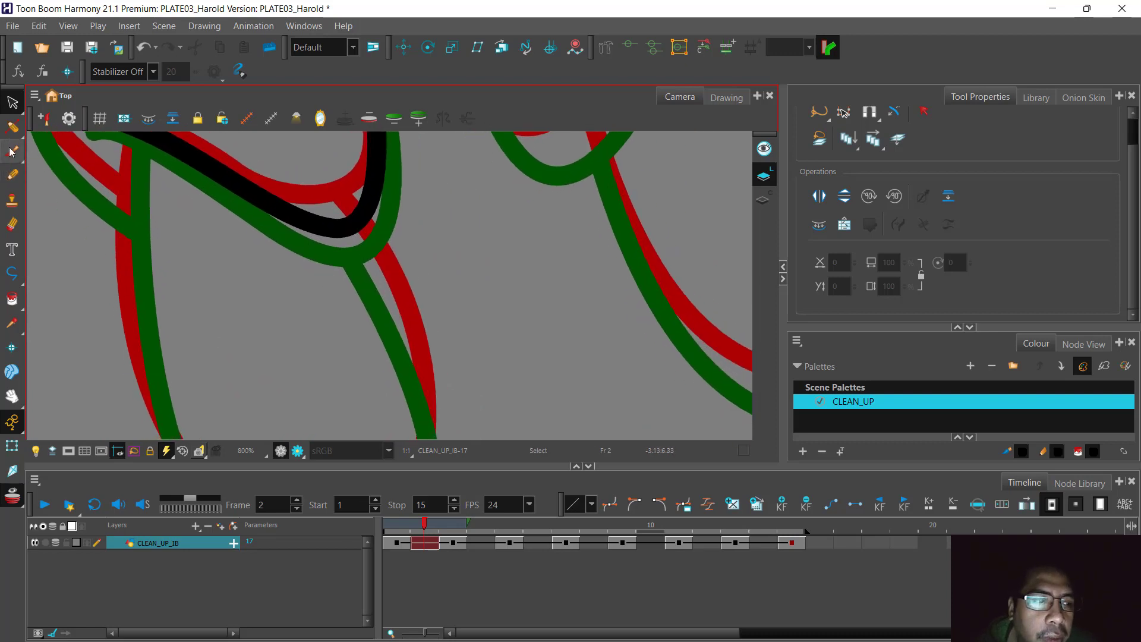
{"action": "left_click", "coordinate": [14, 129]}
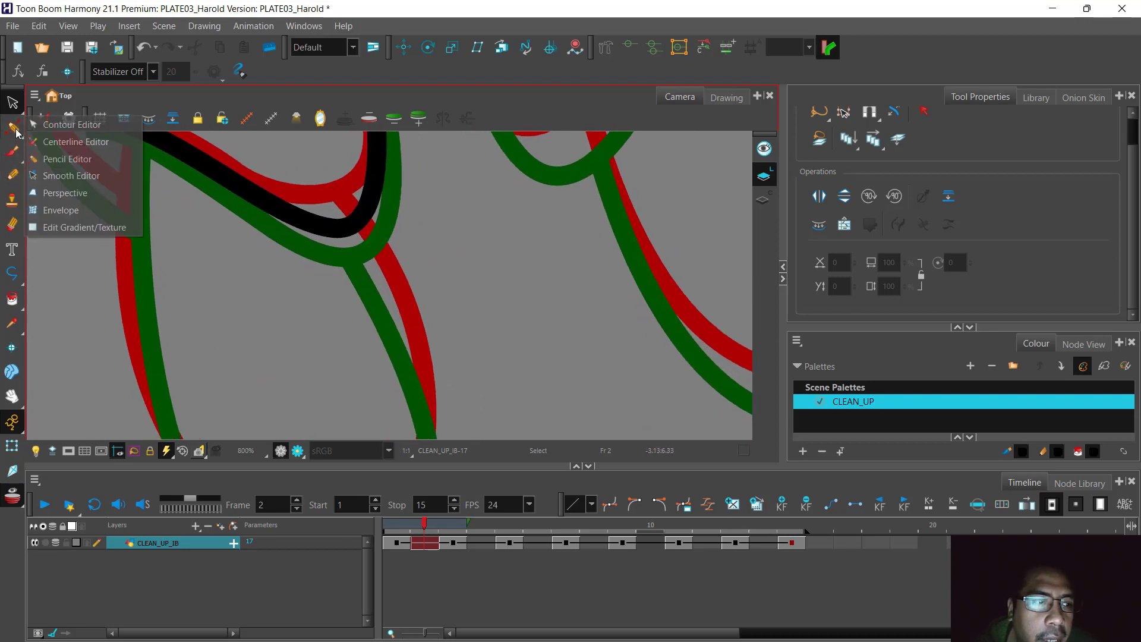
{"action": "left_click", "coordinate": [66, 124]}
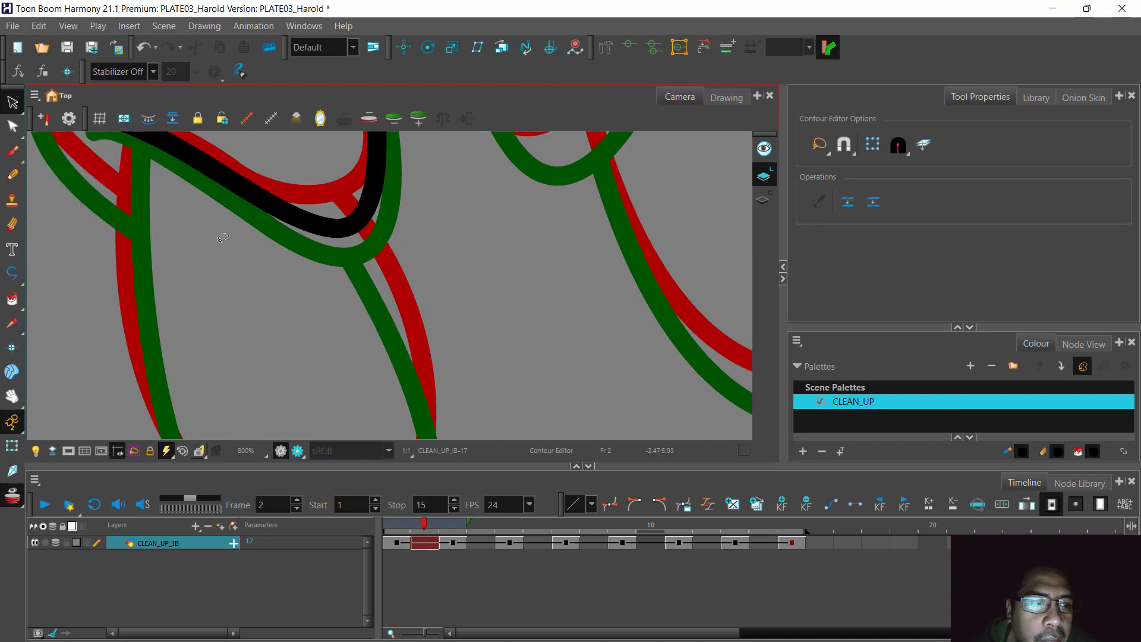
{"action": "left_click_drag", "start_coordinate": [266, 264], "coordinate": [400, 353]}
{"action": "left_click", "coordinate": [494, 327]}
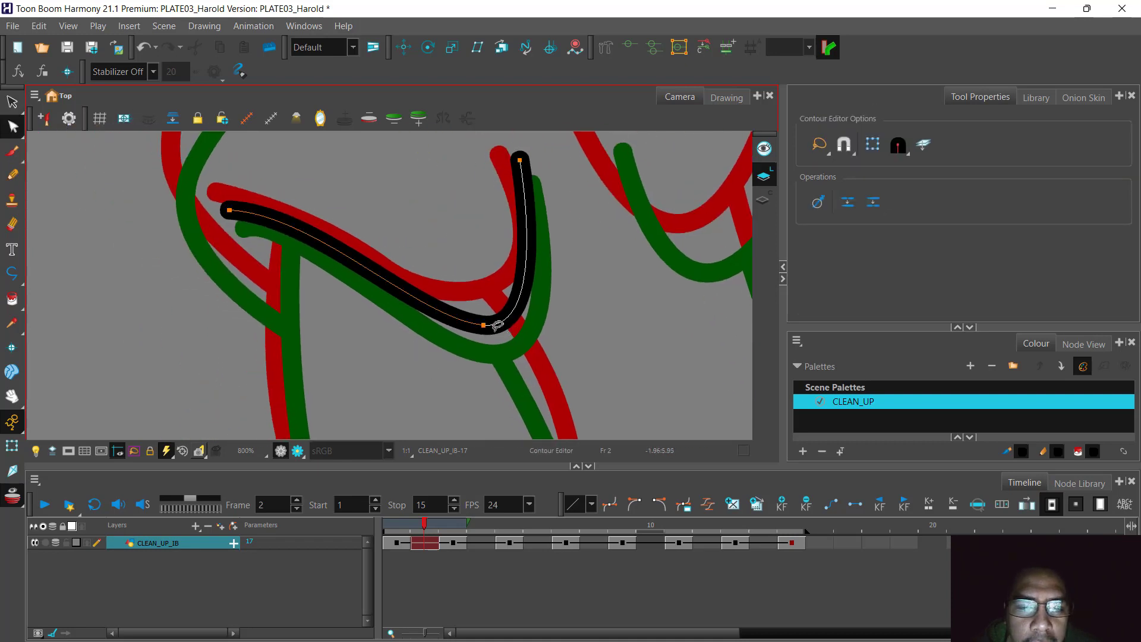
{"action": "left_click", "coordinate": [483, 327]}
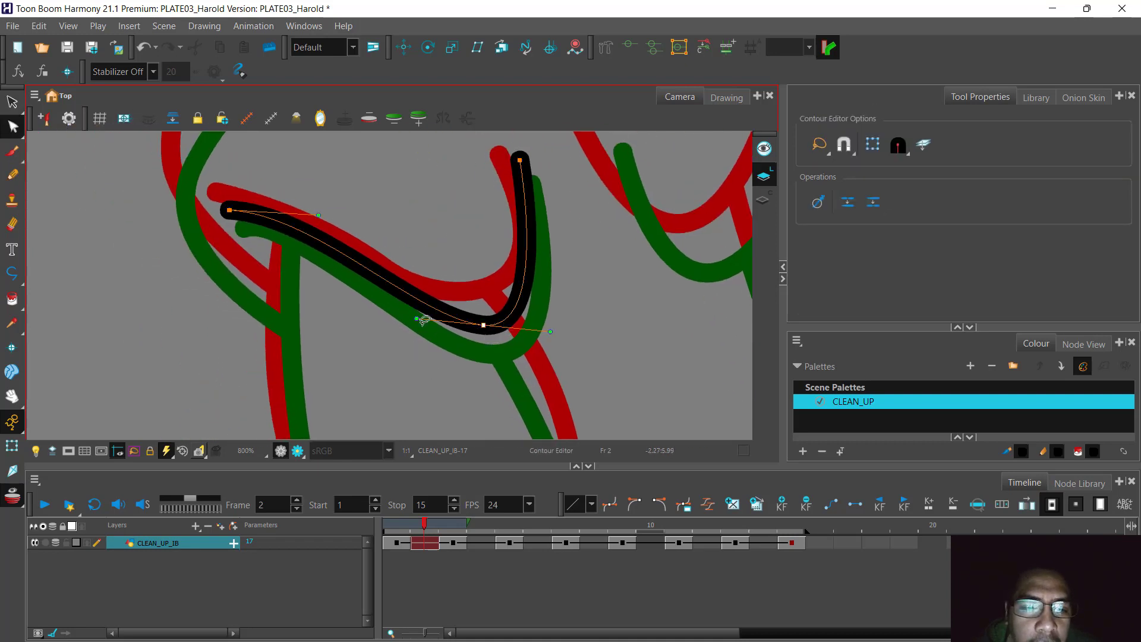
{"action": "left_click_drag", "start_coordinate": [416, 319], "coordinate": [409, 324]}
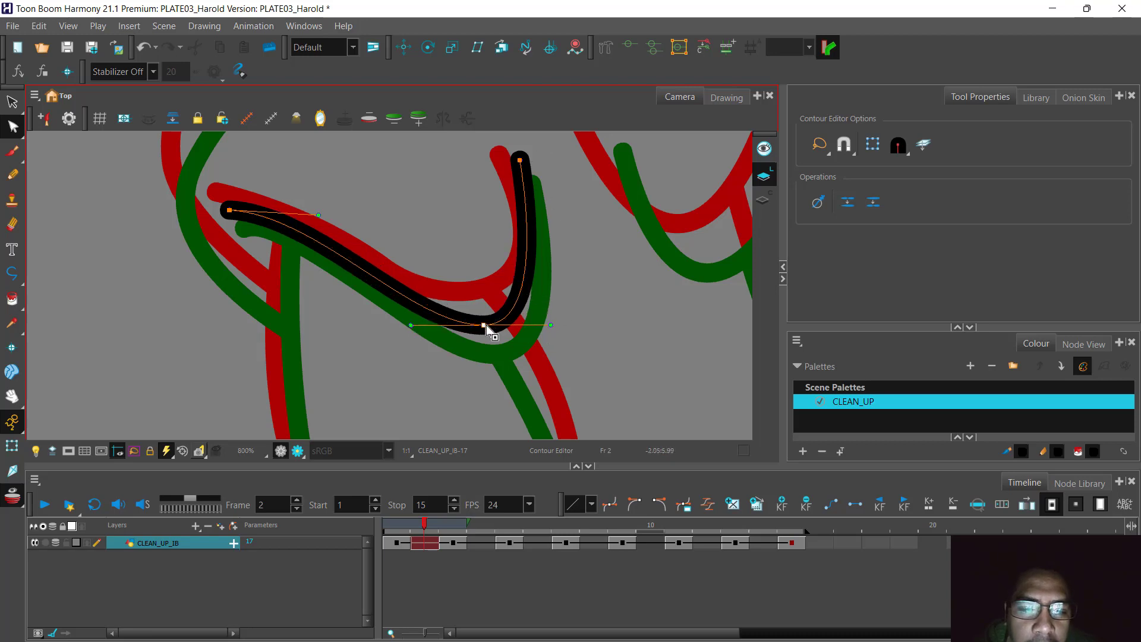
{"action": "left_click_drag", "start_coordinate": [485, 326], "coordinate": [485, 323]}
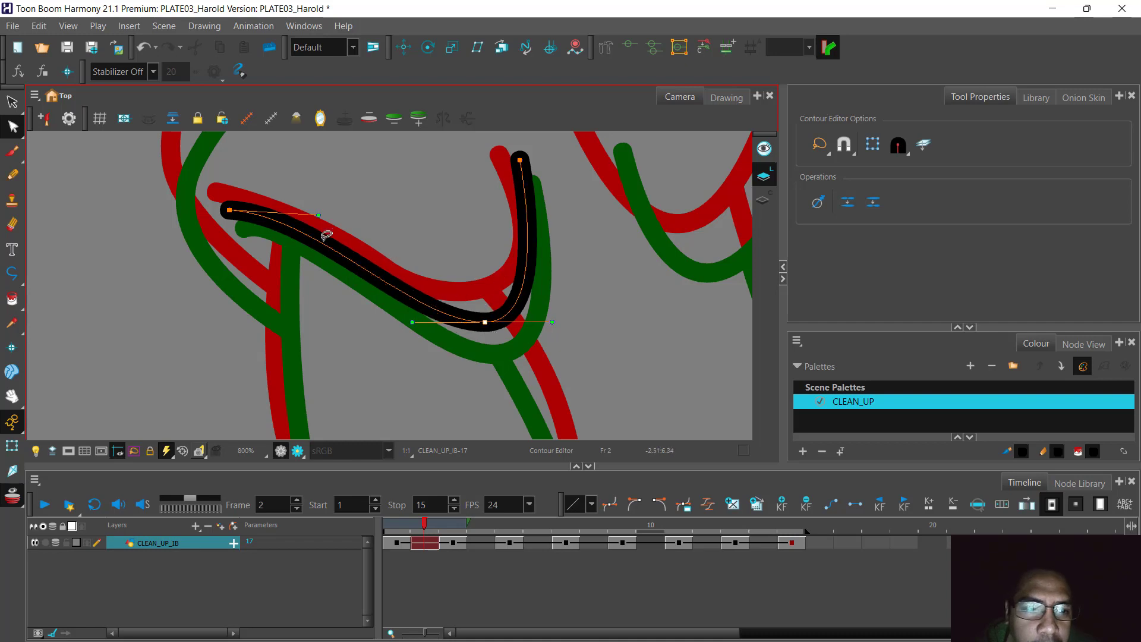
{"action": "left_click", "coordinate": [407, 218]}
{"action": "scroll", "coordinate": [407, 218], "scroll_direction": "down", "scroll_amount": 2}
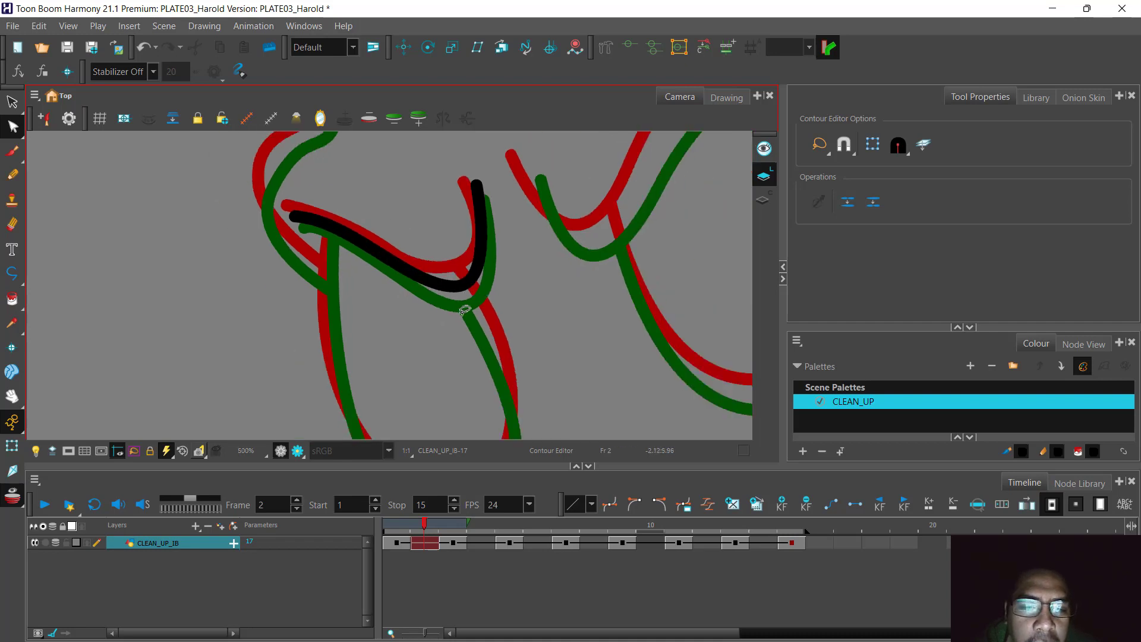
Draw the smaller eye's outline as a U-shaped polyline between the red and green lines, with both ends crossing past the eyelid.
{"action": "mouse_move", "coordinate": [470, 312]}
{"action": "left_mouse_down"}
{"action": "mouse_move", "coordinate": [446, 247]}
{"action": "mouse_move", "coordinate": [517, 234]}
{"action": "mouse_move", "coordinate": [442, 271]}
{"action": "left_mouse_up"}
{"action": "scroll", "coordinate": [480, 247], "scroll_direction": "down", "scroll_amount": 1}
{"action": "left_click", "coordinate": [12, 273]}
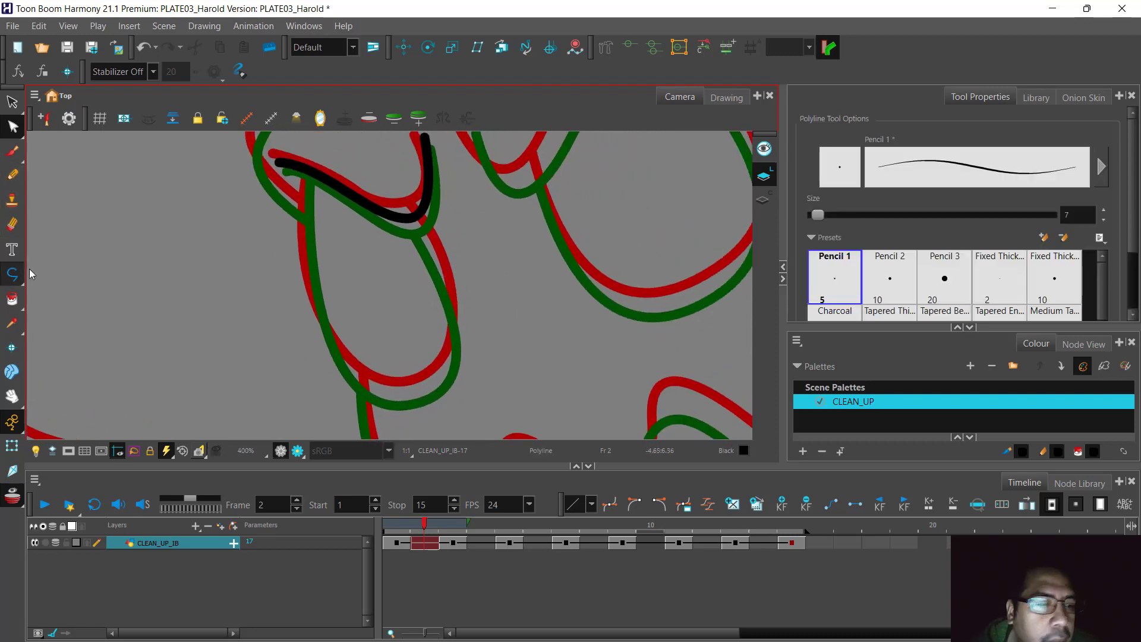
{"action": "left_click", "coordinate": [390, 189]}
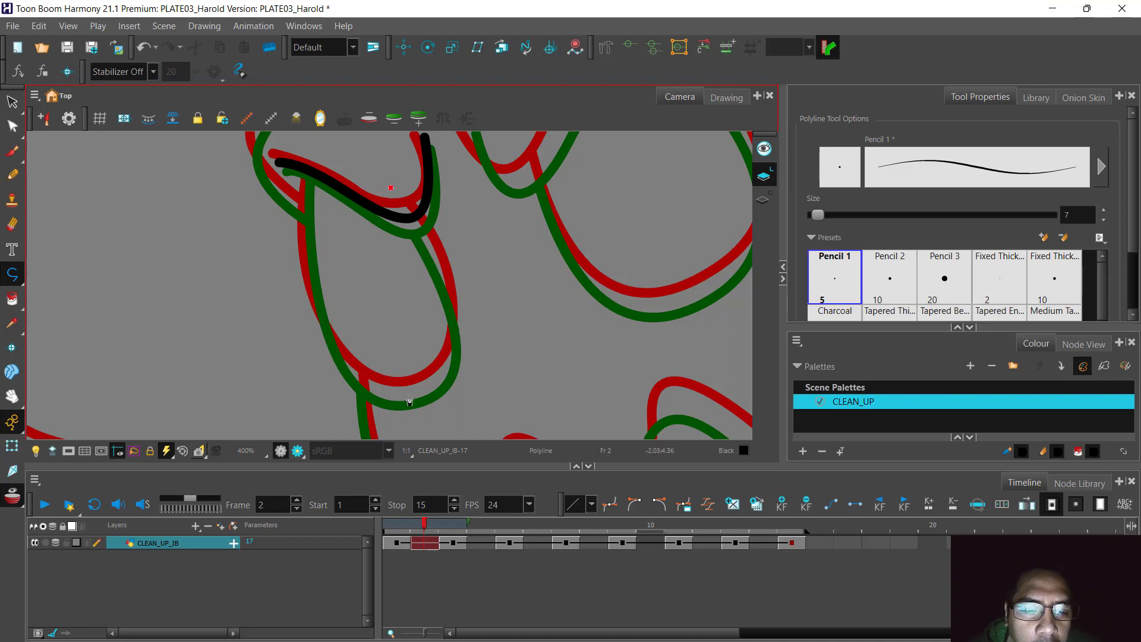
{"action": "mouse_move", "coordinate": [408, 395]}
{"action": "left_mouse_down"}
{"action": "mouse_move", "coordinate": [344, 398]}
{"action": "mouse_move", "coordinate": [293, 426]}
{"action": "mouse_move", "coordinate": [276, 414]}
{"action": "mouse_move", "coordinate": [306, 419]}
{"action": "mouse_move", "coordinate": [288, 418]}
{"action": "mouse_move", "coordinate": [296, 429]}
{"action": "left_mouse_up"}
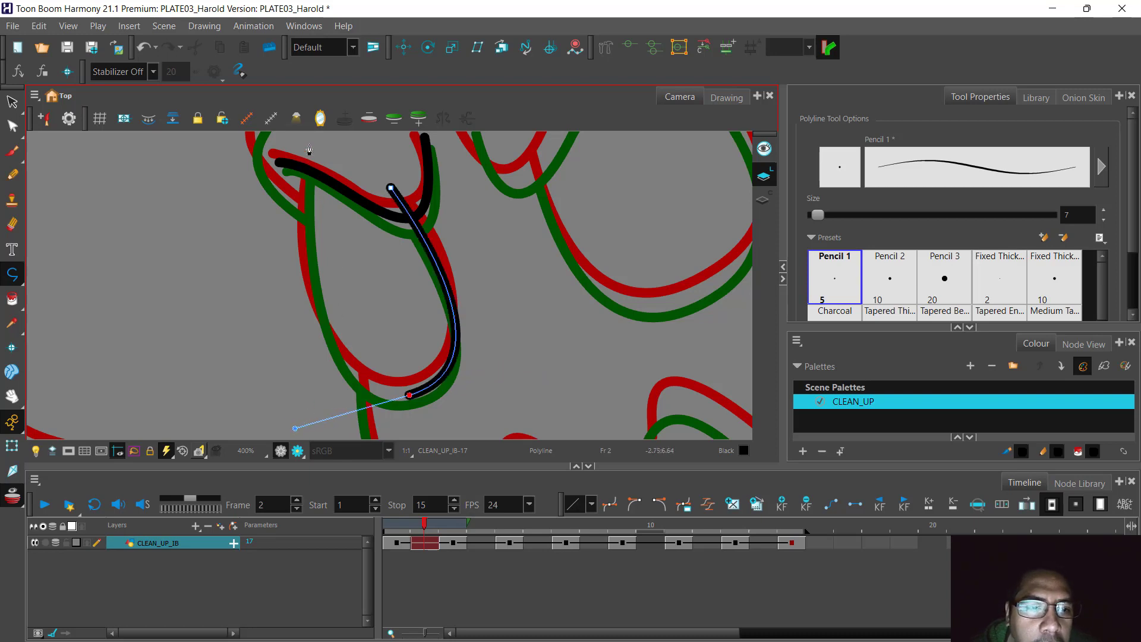
{"action": "left_click_drag", "start_coordinate": [311, 145], "coordinate": [326, 138]}
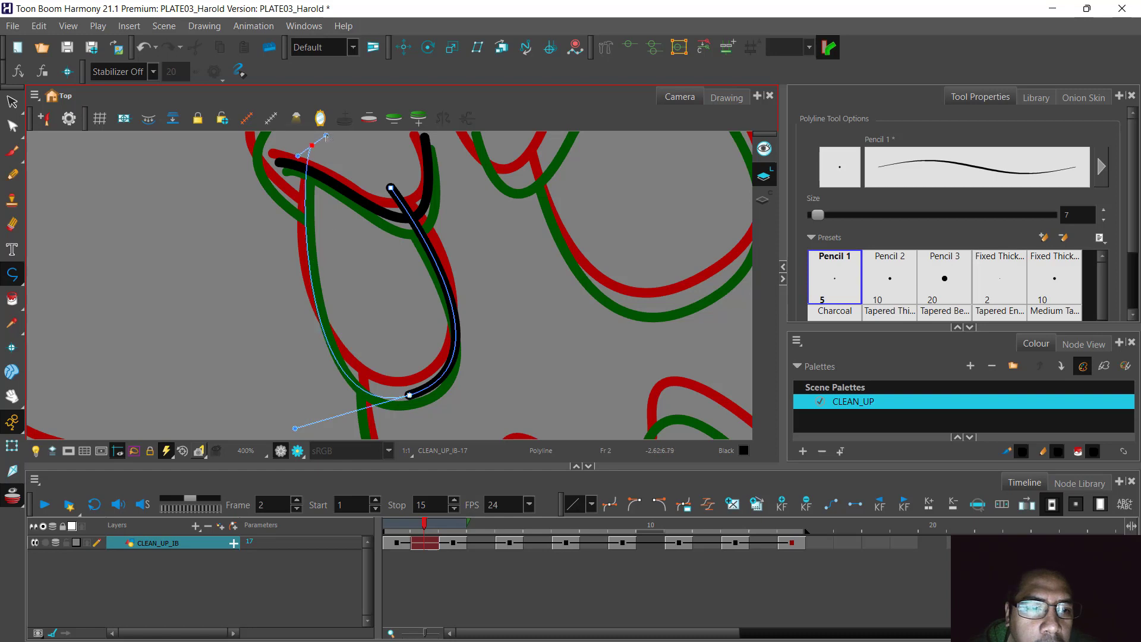
{"action": "left_click_drag", "start_coordinate": [407, 359], "coordinate": [506, 363]}
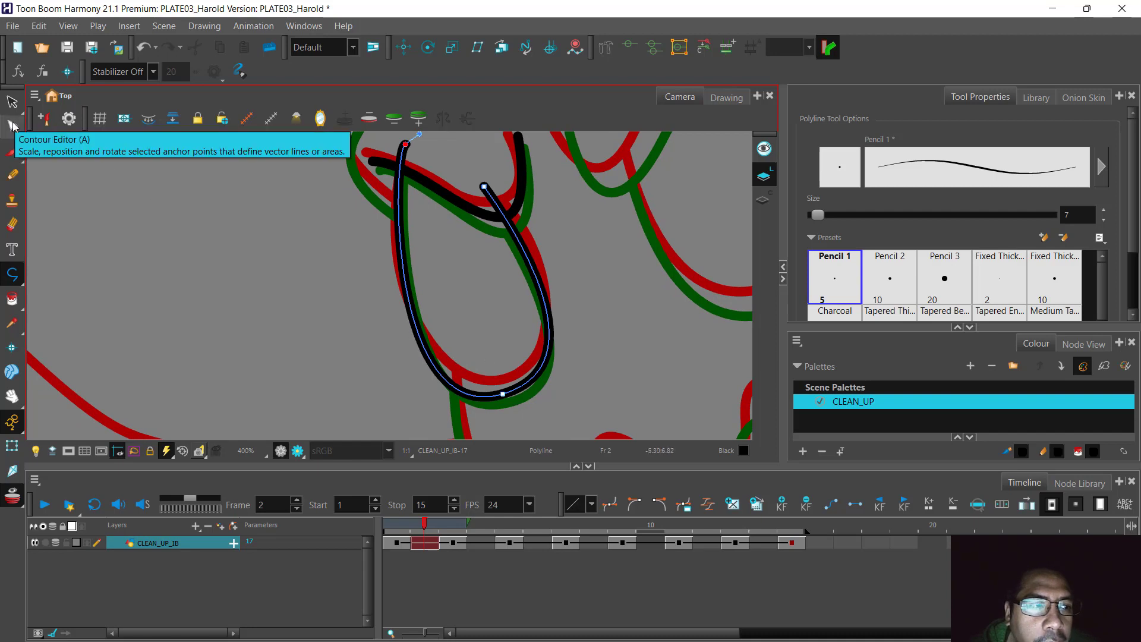
Adjust the lowest point of the smaller eye's outline and its curve handles with the Contour Editor to follow the onion skin.
{"action": "left_click", "coordinate": [12, 125]}
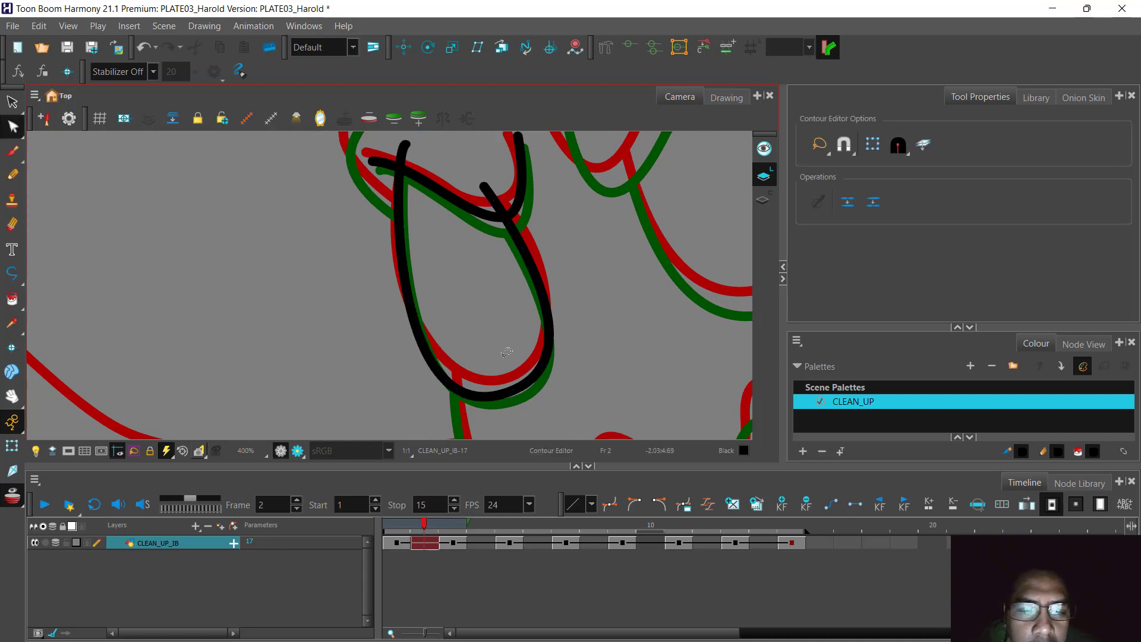
{"action": "left_click", "coordinate": [502, 392]}
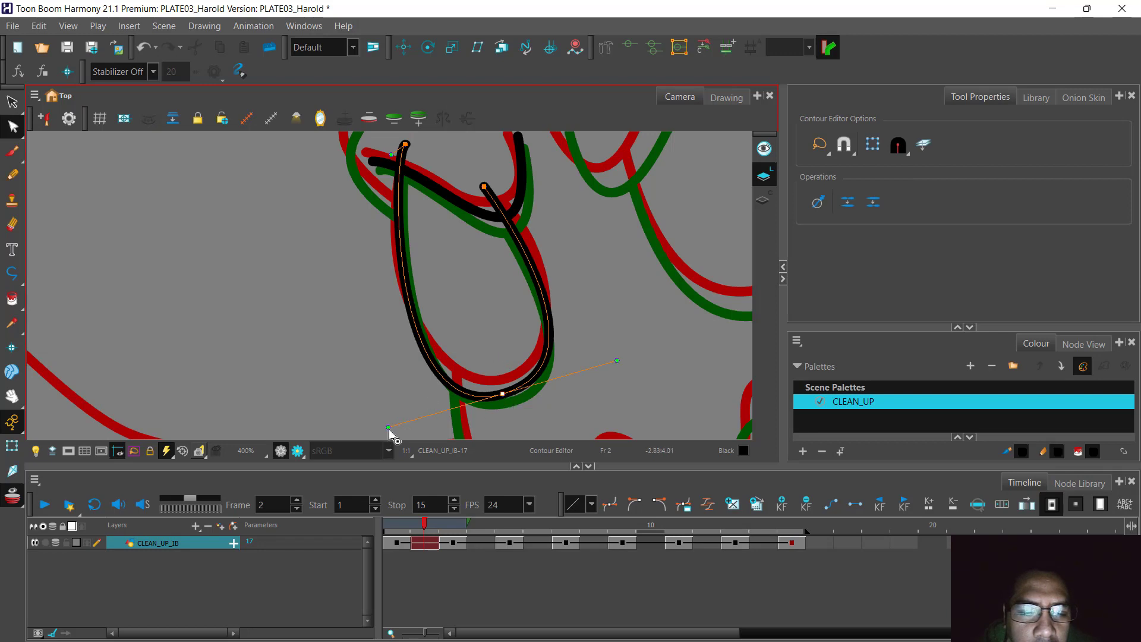
{"action": "left_click_drag", "start_coordinate": [389, 428], "coordinate": [373, 391]}
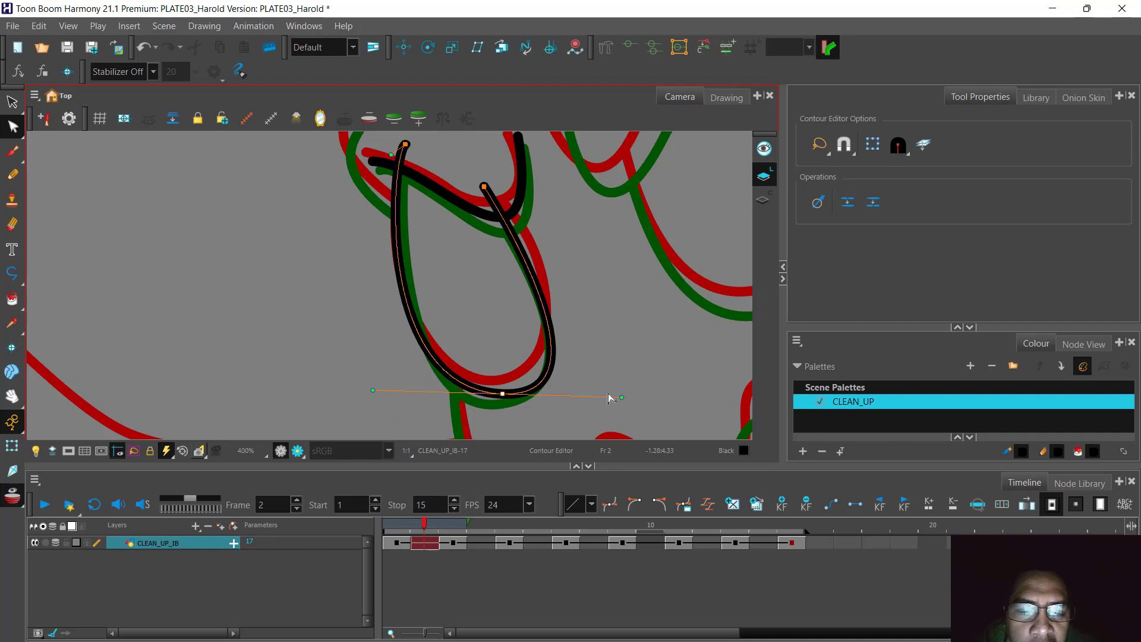
{"action": "left_click_drag", "start_coordinate": [621, 397], "coordinate": [603, 382]}
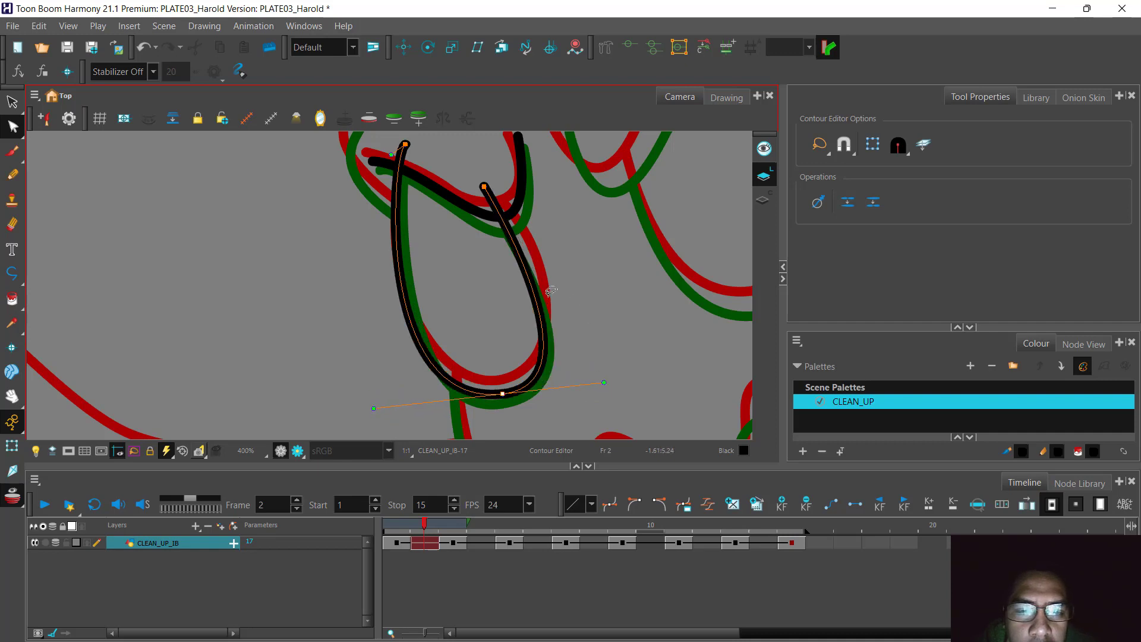
{"action": "left_click_drag", "start_coordinate": [502, 394], "coordinate": [510, 392]}
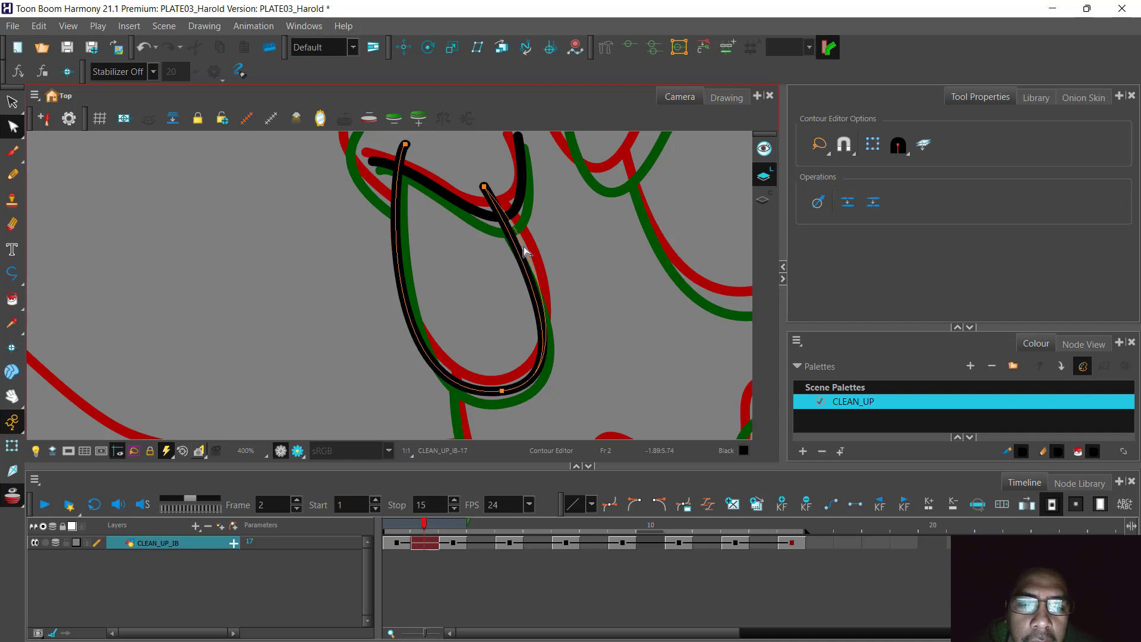
Add a control point on each side of the smaller eye's outline to shape it midway between the red and green lines.
{"action": "left_click", "coordinate": [523, 247], "text": "ctrl"}
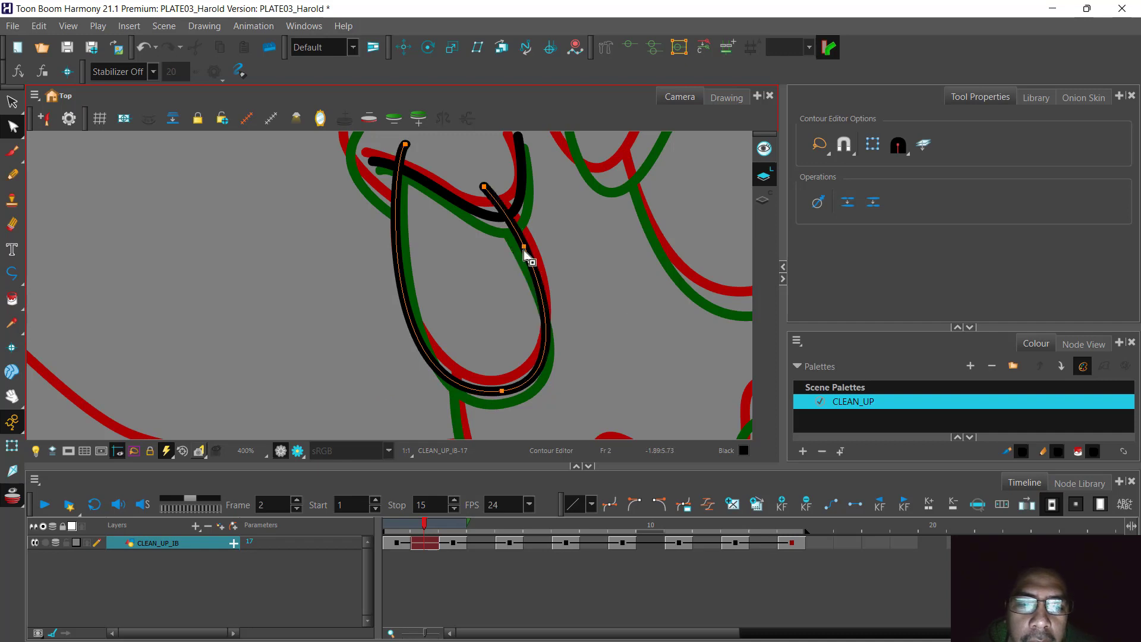
{"action": "left_click", "coordinate": [398, 243], "text": "ctrl"}
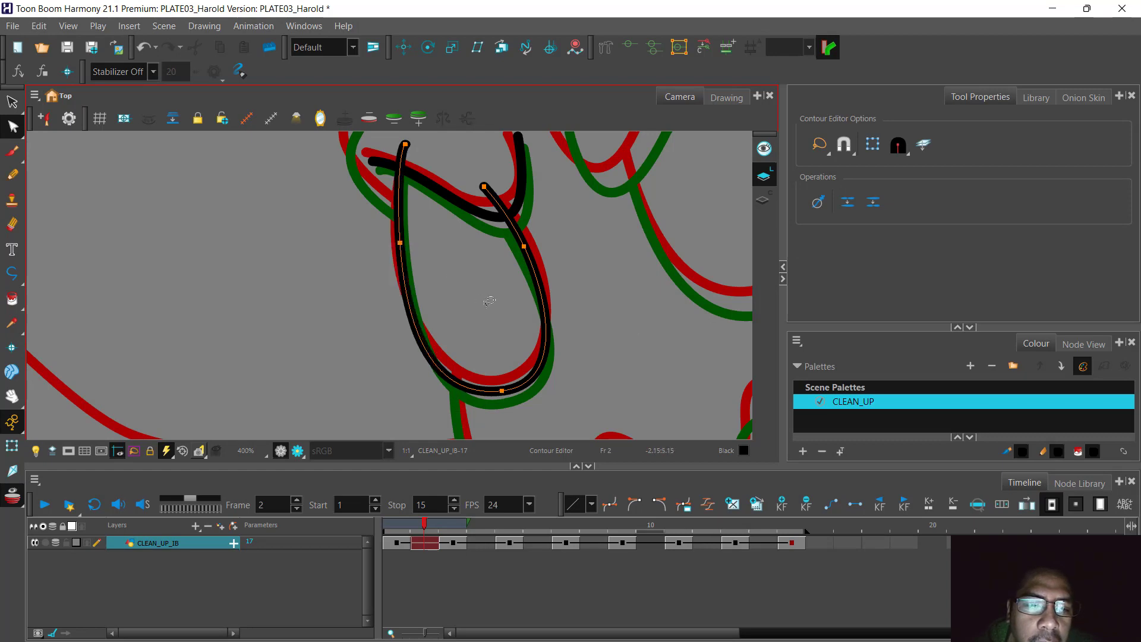
{"action": "left_click", "coordinate": [435, 182]}
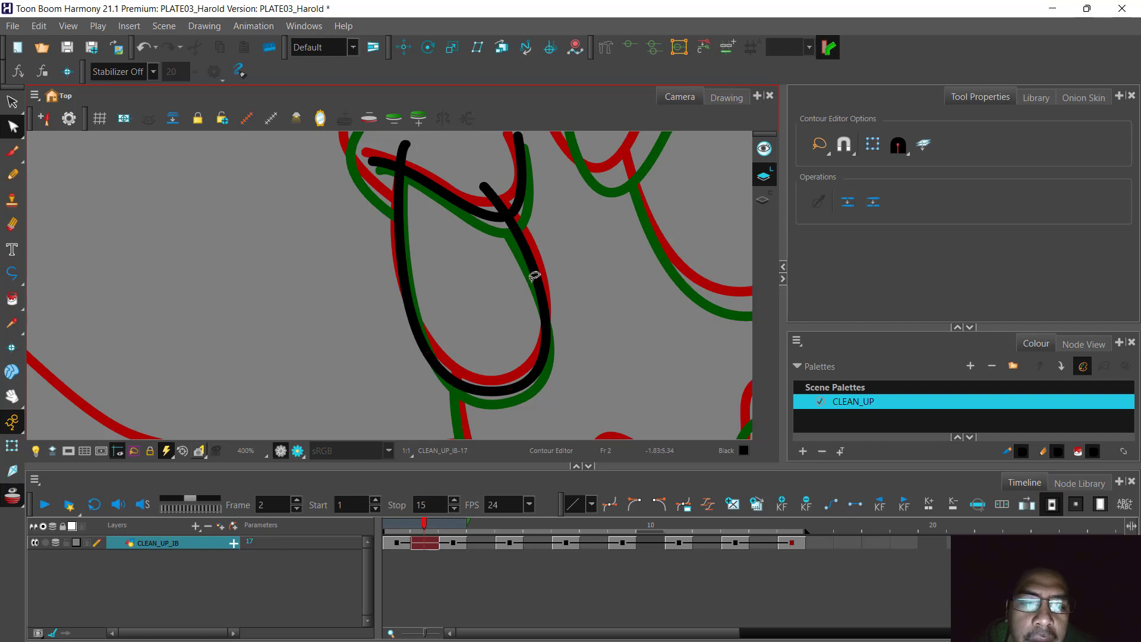
{"action": "scroll", "coordinate": [478, 235], "scroll_direction": "down", "scroll_amount": 1}
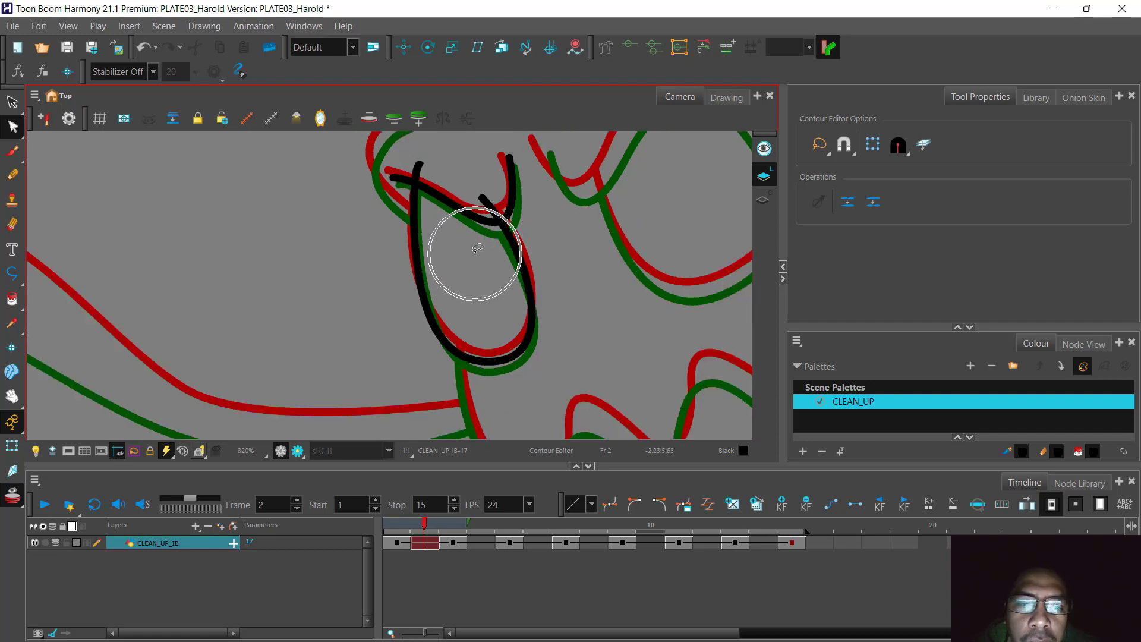
Lower the overall onion skin opacity so the red and green reference lines fade behind the black in-between.
{"action": "left_click", "coordinate": [1085, 97]}
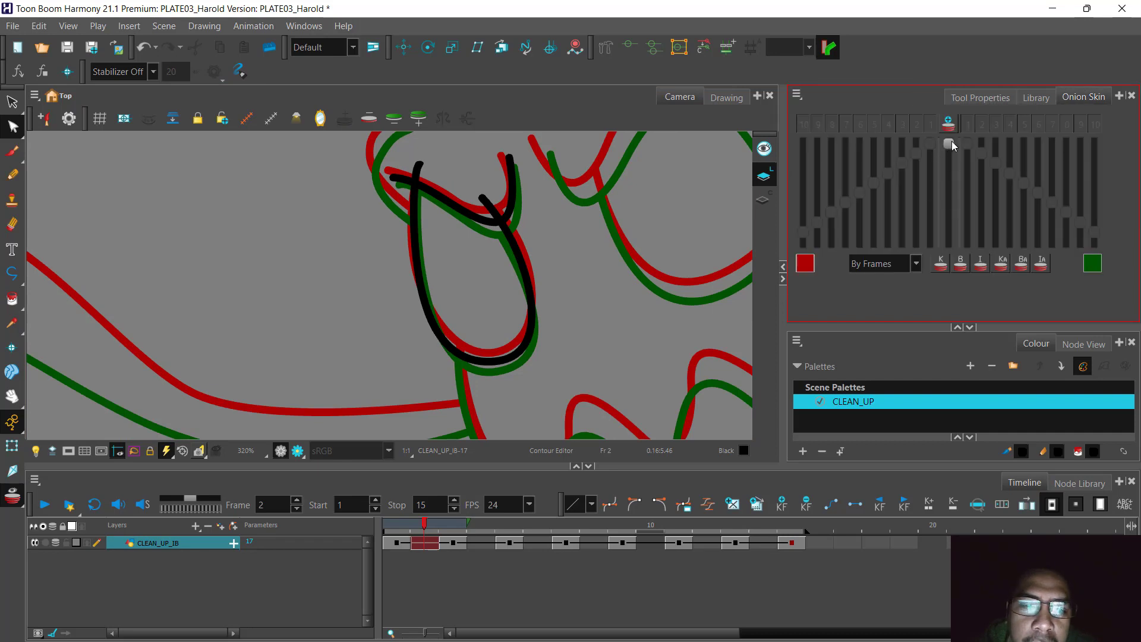
{"action": "left_click_drag", "start_coordinate": [950, 152], "coordinate": [945, 207]}
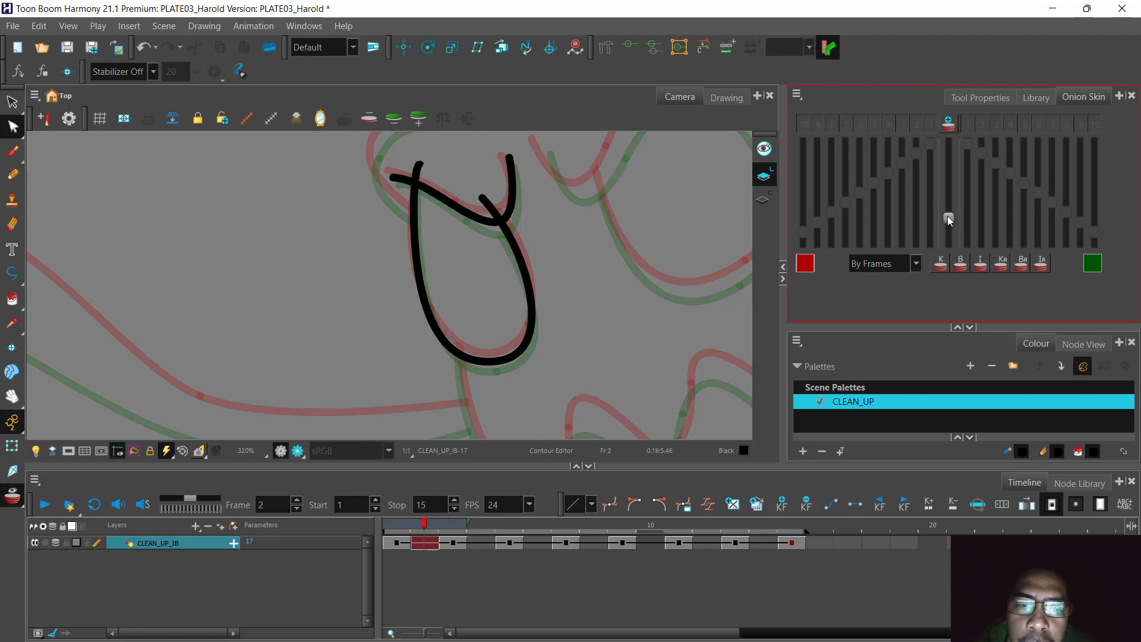
Trim both ends of the smaller eye's outline where they cross past the eyelid, using the Cutter.
{"action": "mouse_move", "coordinate": [535, 232]}
{"action": "left_mouse_down"}
{"action": "mouse_move", "coordinate": [466, 225]}
{"action": "mouse_move", "coordinate": [485, 259]}
{"action": "left_mouse_up"}
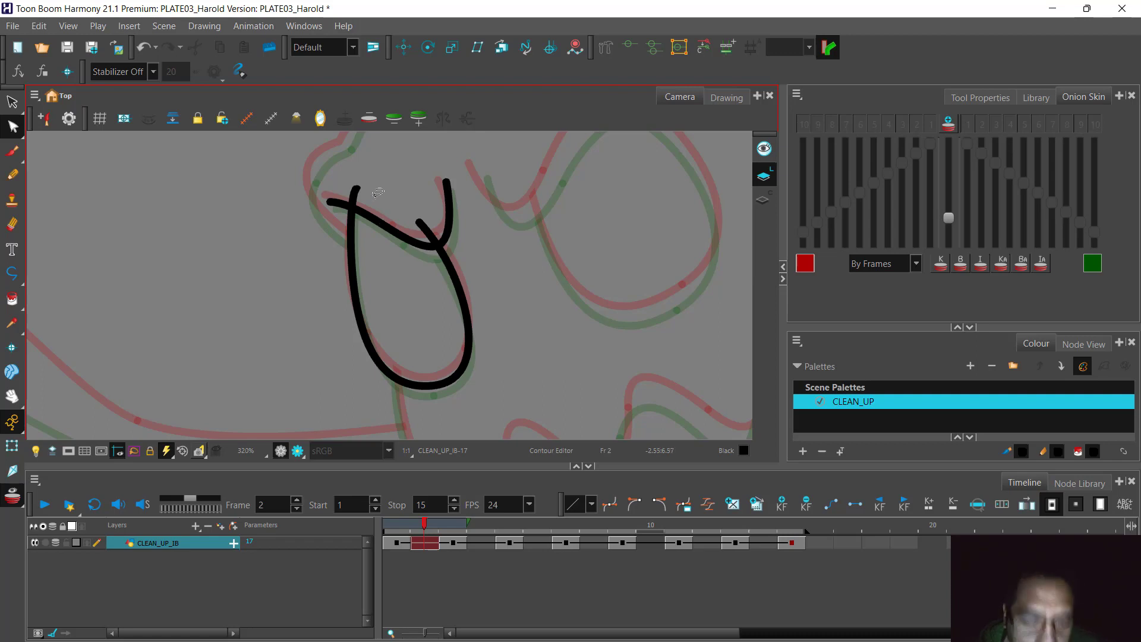
{"action": "left_click_drag", "start_coordinate": [376, 196], "coordinate": [300, 176]}
{"action": "scroll", "coordinate": [439, 237], "scroll_direction": "up", "scroll_amount": 3}
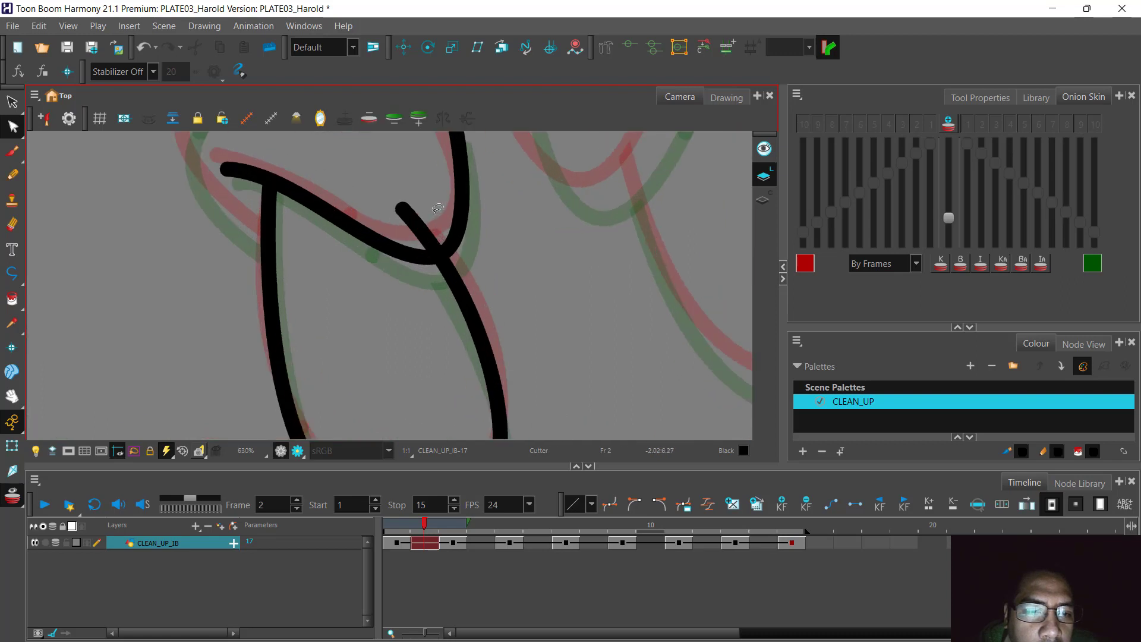
{"action": "left_click_drag", "start_coordinate": [433, 211], "coordinate": [394, 229]}
{"action": "scroll", "coordinate": [404, 238], "scroll_direction": "down", "scroll_amount": 4}
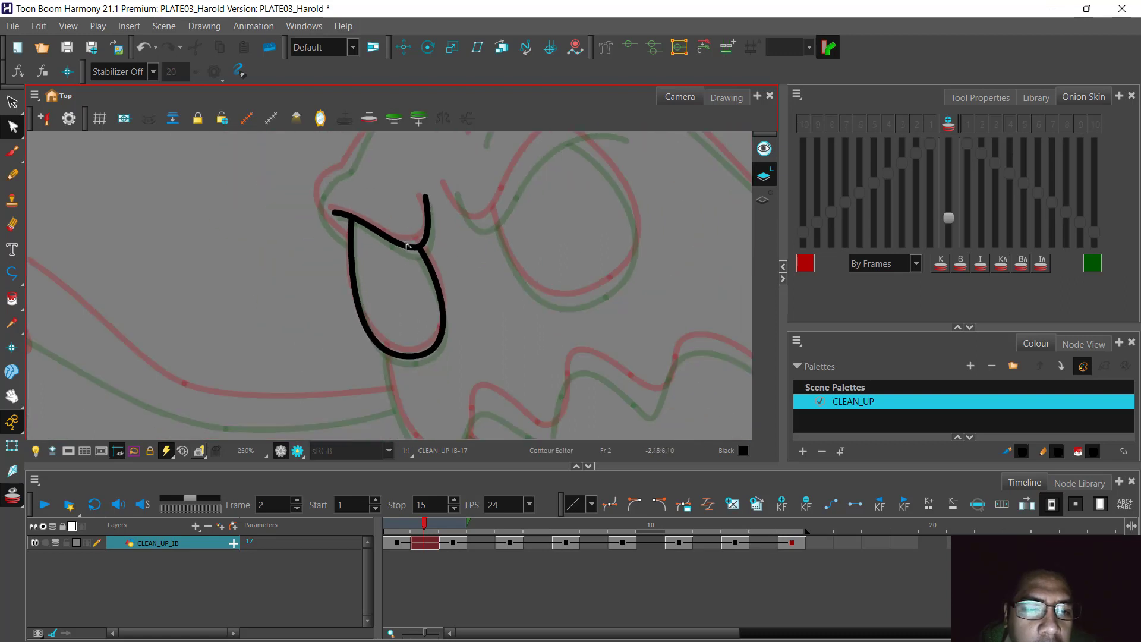
{"action": "mouse_move", "coordinate": [478, 292]}
{"action": "left_mouse_down"}
{"action": "mouse_move", "coordinate": [475, 305]}
{"action": "mouse_move", "coordinate": [529, 323]}
{"action": "mouse_move", "coordinate": [476, 349]}
{"action": "mouse_move", "coordinate": [408, 306]}
{"action": "left_mouse_up"}
{"action": "left_click", "coordinate": [702, 274]}
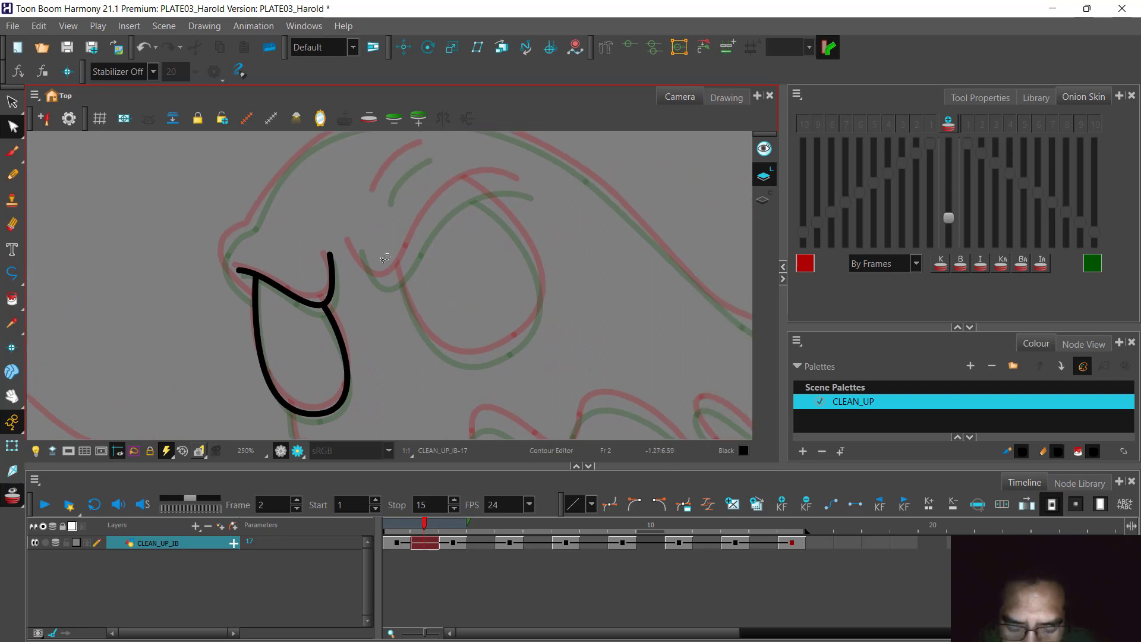
Draw the short wrinkle above the larger eye as a two-point curved polyline midway between the red and green strokes.
{"action": "left_click", "coordinate": [18, 275]}
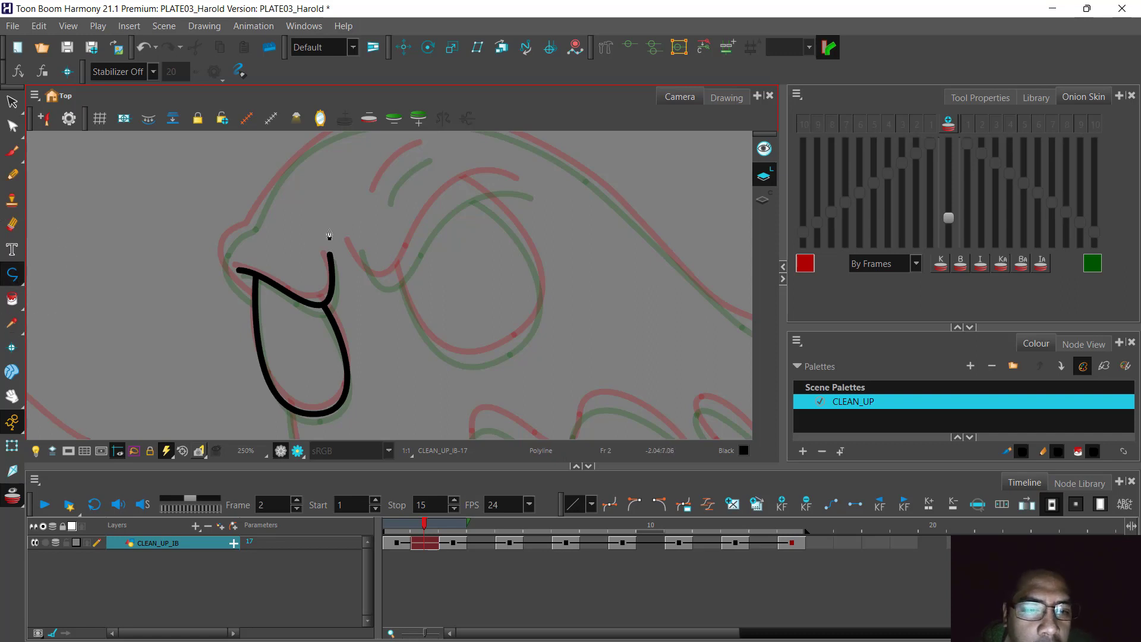
{"action": "left_click_drag", "start_coordinate": [517, 222], "coordinate": [549, 221]}
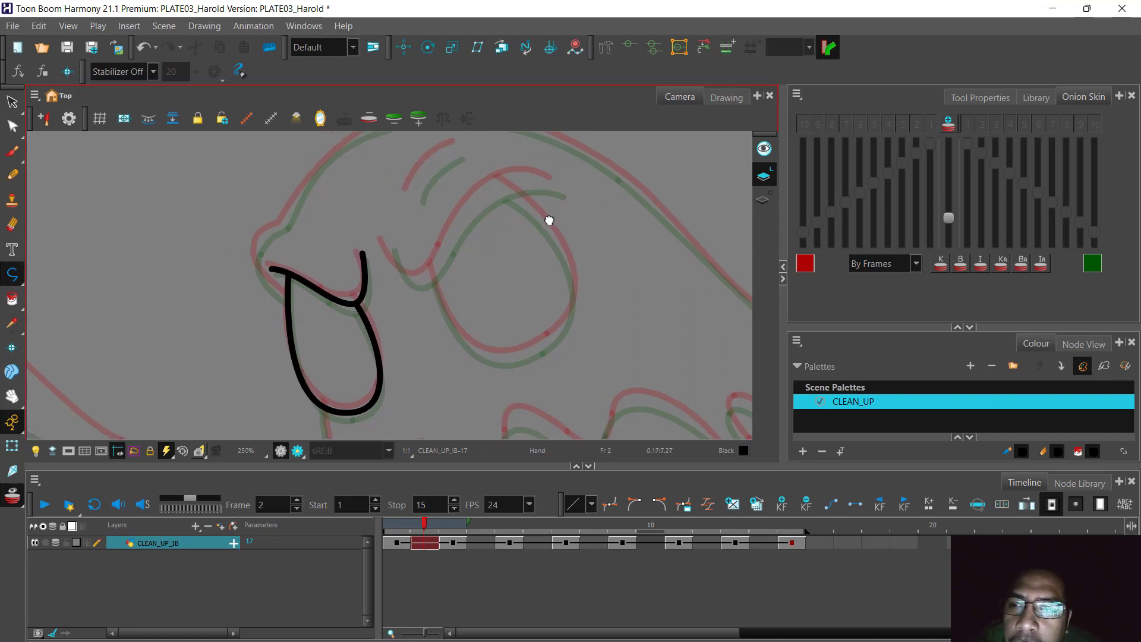
{"action": "left_click", "coordinate": [980, 97]}
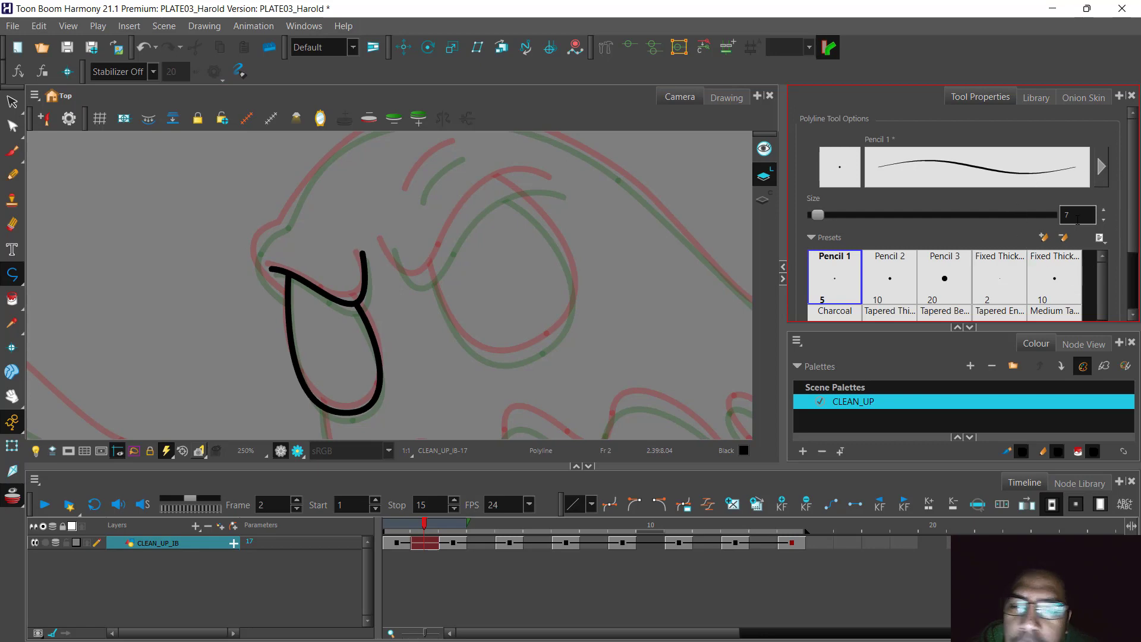
{"action": "key", "text": "space"}
{"action": "left_click_drag", "start_coordinate": [453, 267], "coordinate": [405, 309]}
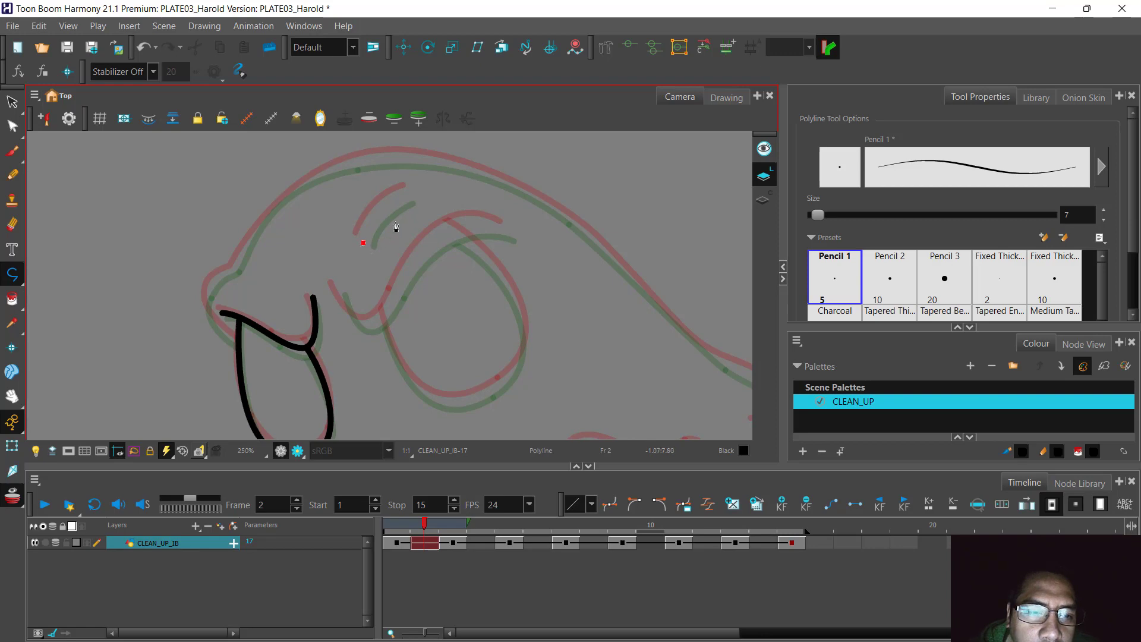
{"action": "left_click_drag", "start_coordinate": [409, 197], "coordinate": [441, 189]}
{"action": "scroll", "coordinate": [377, 204], "scroll_direction": "up", "scroll_amount": 5}
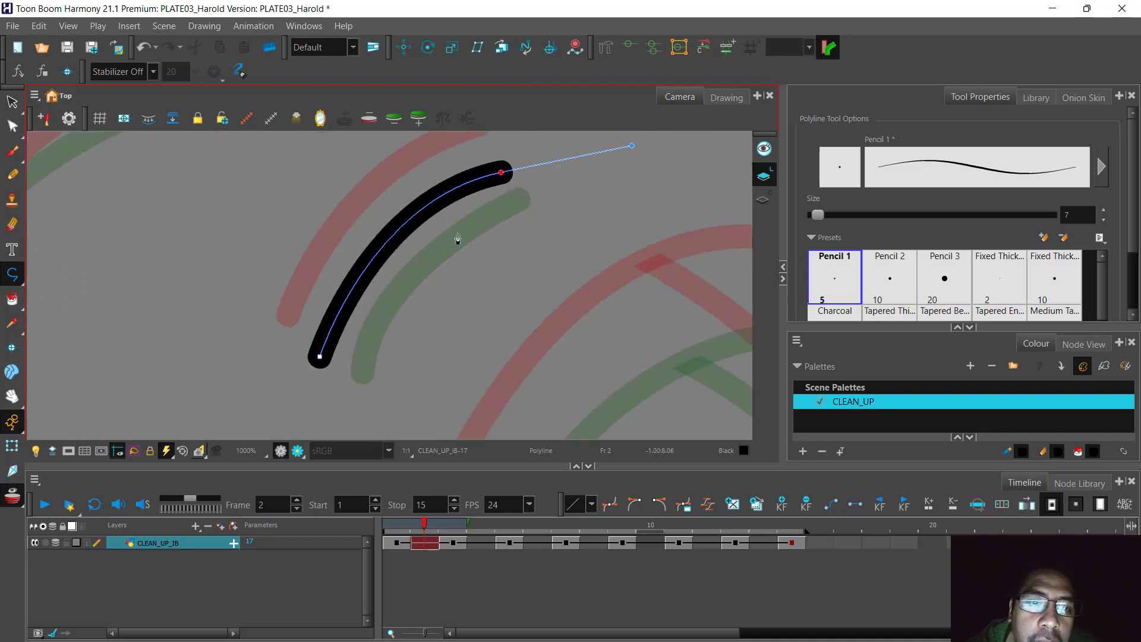
{"action": "left_click_drag", "start_coordinate": [486, 232], "coordinate": [519, 269]}
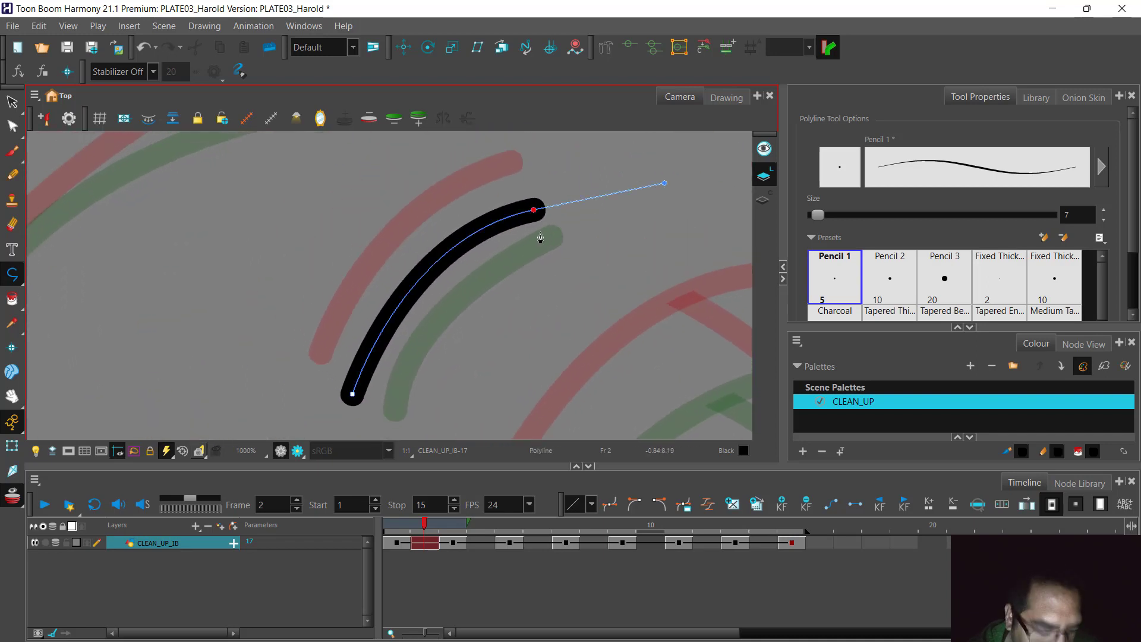
Adjust the wrinkle's upper endpoint and its curve handle with the Contour Editor to centre it between the reference strokes.
{"action": "left_click", "coordinate": [12, 125]}
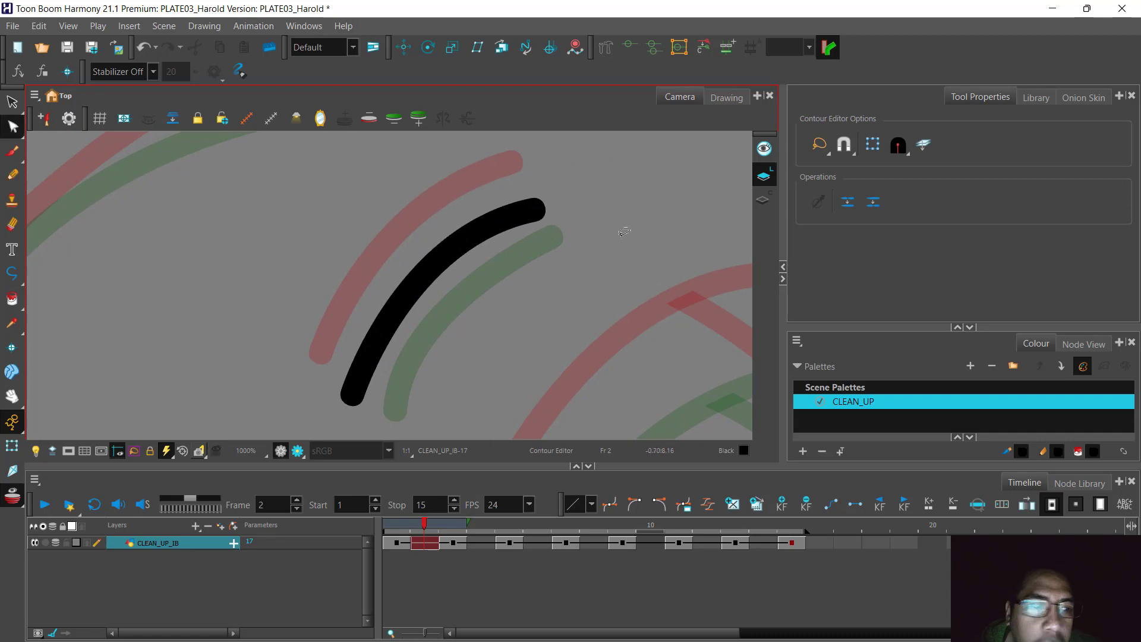
{"action": "left_click", "coordinate": [544, 212]}
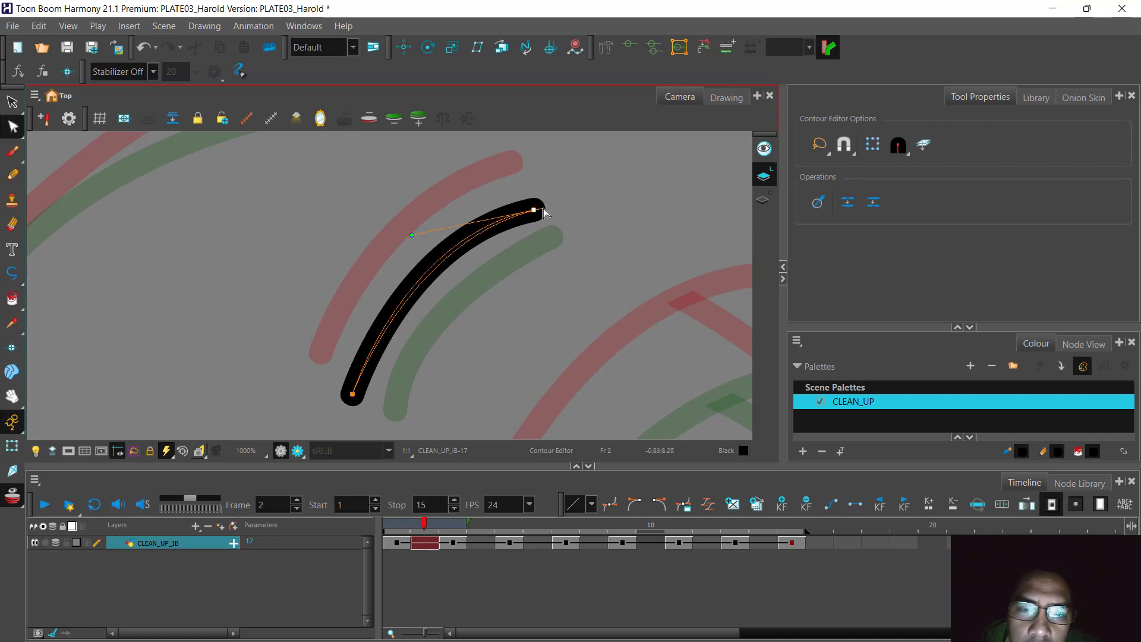
{"action": "left_click_drag", "start_coordinate": [544, 212], "coordinate": [551, 209]}
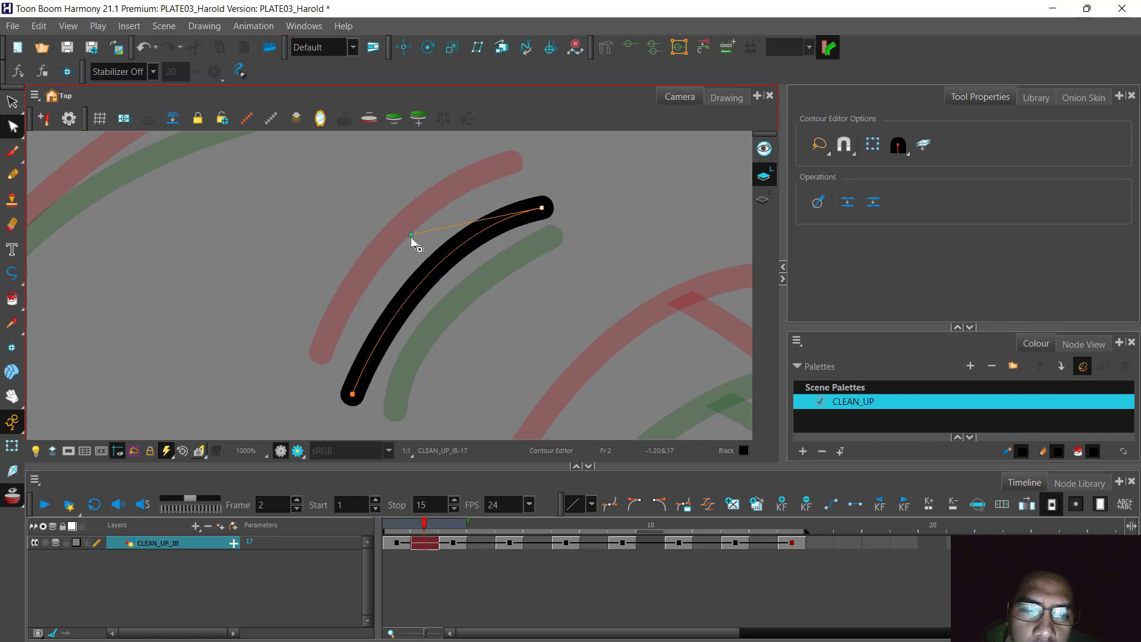
{"action": "left_click_drag", "start_coordinate": [412, 235], "coordinate": [410, 249]}
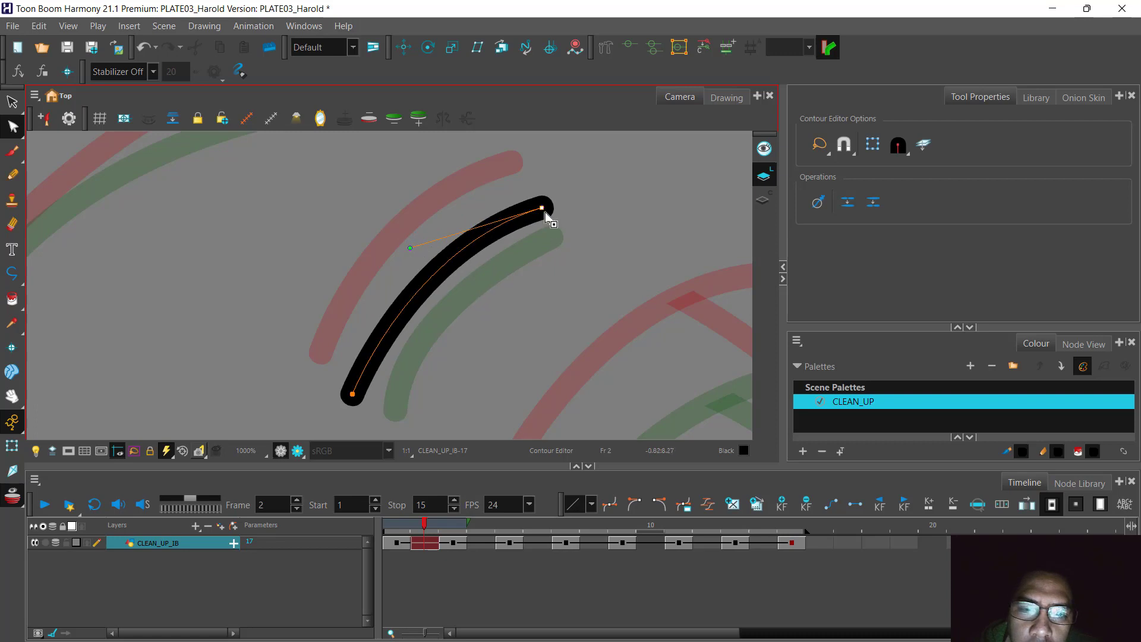
{"action": "left_click_drag", "start_coordinate": [542, 208], "coordinate": [534, 202]}
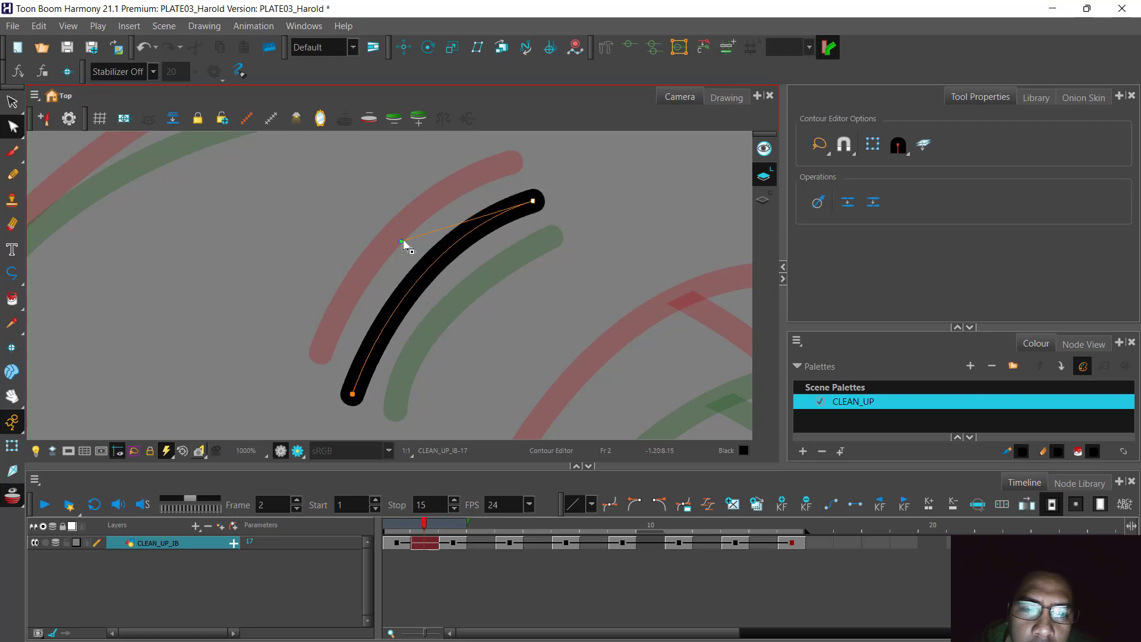
{"action": "left_click_drag", "start_coordinate": [403, 242], "coordinate": [406, 247]}
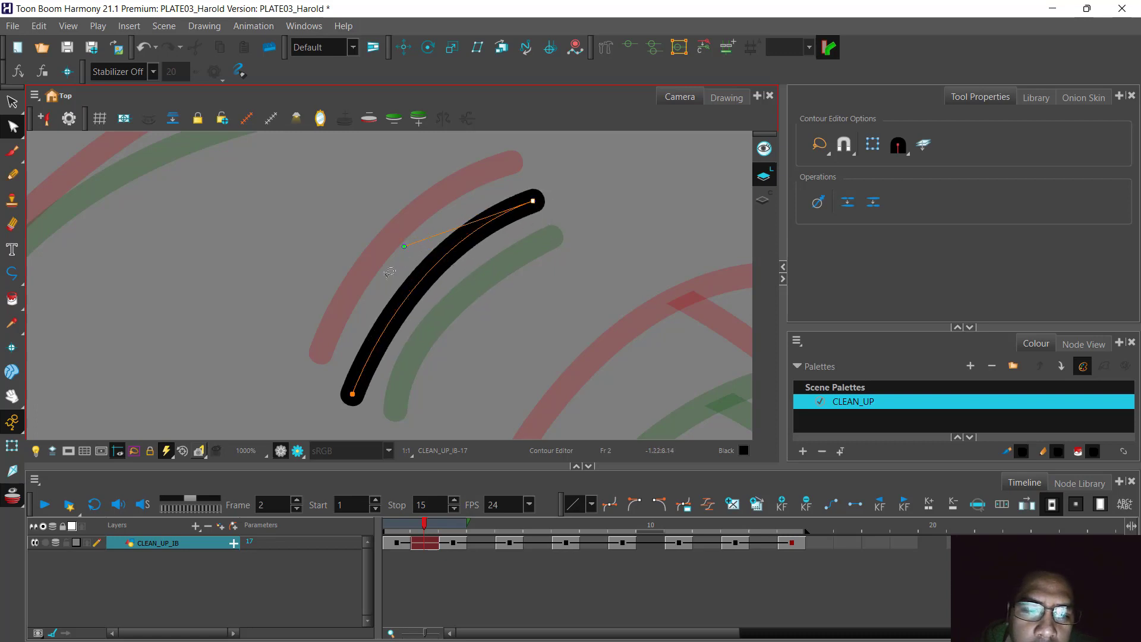
Nudge the wrinkle's lower endpoint slightly up and to the right, then deselect the stroke.
{"action": "mouse_move", "coordinate": [302, 396]}
{"action": "left_mouse_down"}
{"action": "mouse_move", "coordinate": [369, 405]}
{"action": "mouse_move", "coordinate": [396, 355]}
{"action": "mouse_move", "coordinate": [319, 349]}
{"action": "left_mouse_up"}
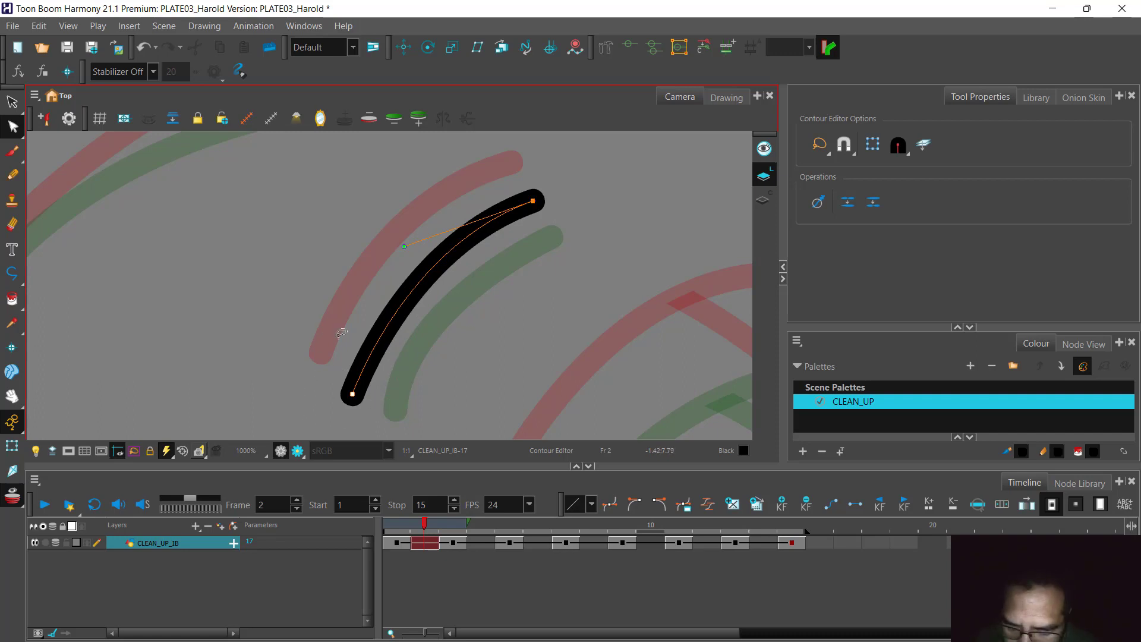
{"action": "key", "text": "Up"}
{"action": "key", "text": "Up"}
{"action": "key", "text": "Up"}
{"action": "key", "text": "Up"}
{"action": "key", "text": "Up"}
{"action": "key", "text": "Up"}
{"action": "key", "text": "Right"}
{"action": "key", "text": "Right"}
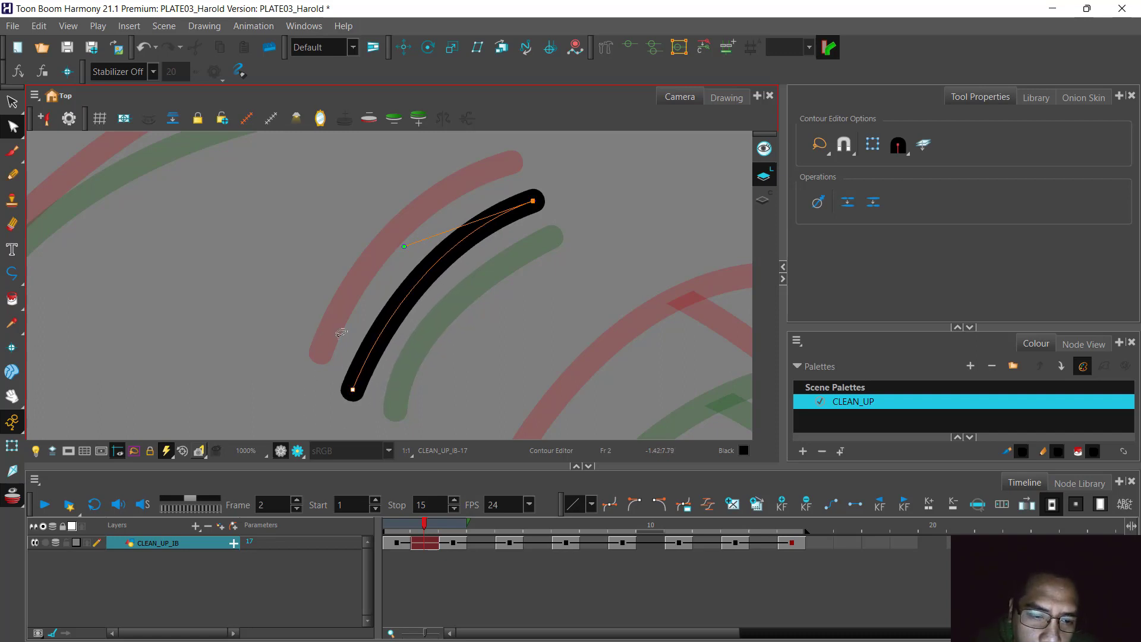
{"action": "key", "text": "Up"}
{"action": "key", "text": "Up"}
{"action": "key", "text": "Up"}
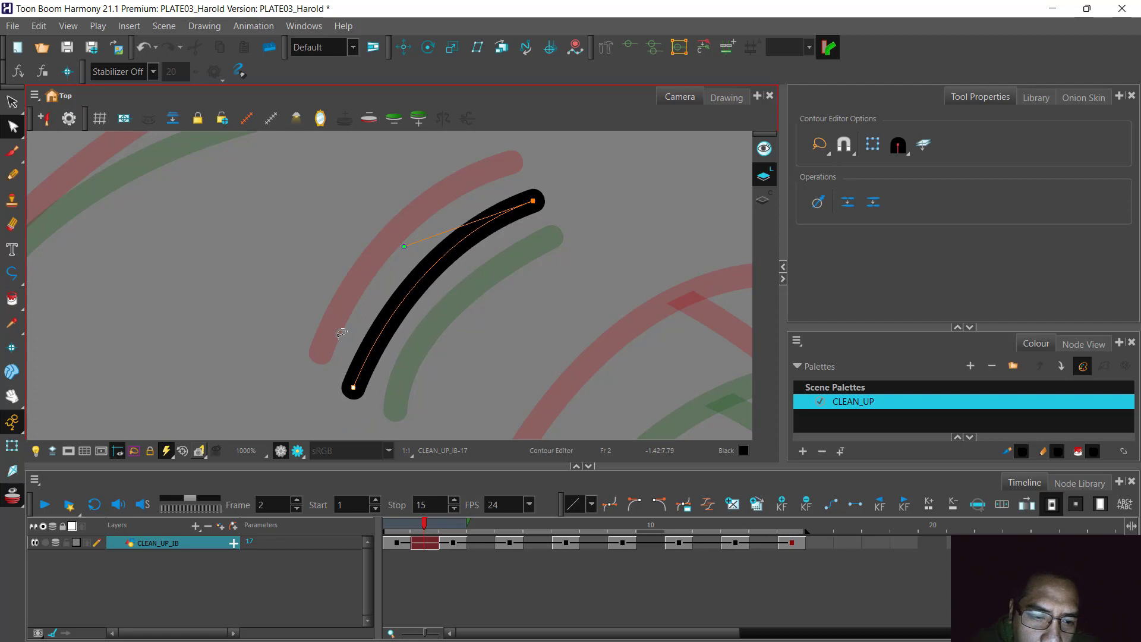
{"action": "key", "text": "Up"}
{"action": "key", "text": "Right"}
{"action": "key", "text": "Right"}
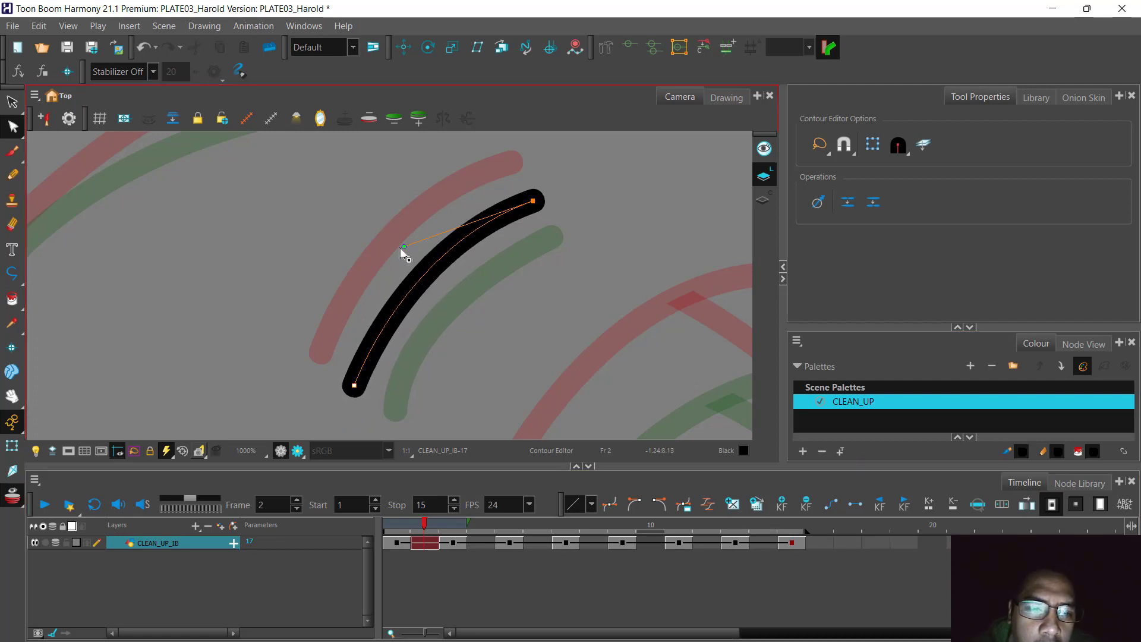
{"action": "left_click", "coordinate": [553, 272]}
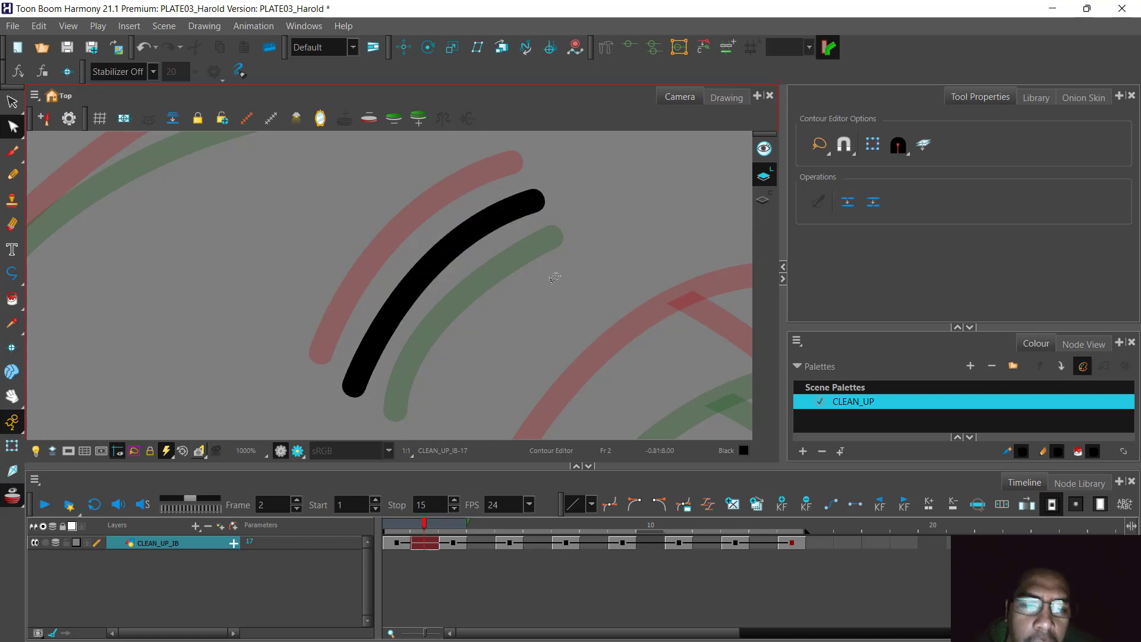
Draw the larger eye's outline as a U-shaped polyline between the red and green lines, extending both ends past the eyelid.
{"action": "scroll", "coordinate": [554, 278], "scroll_direction": "down", "scroll_amount": 2}
{"action": "scroll", "coordinate": [555, 277], "scroll_direction": "down", "scroll_amount": 3}
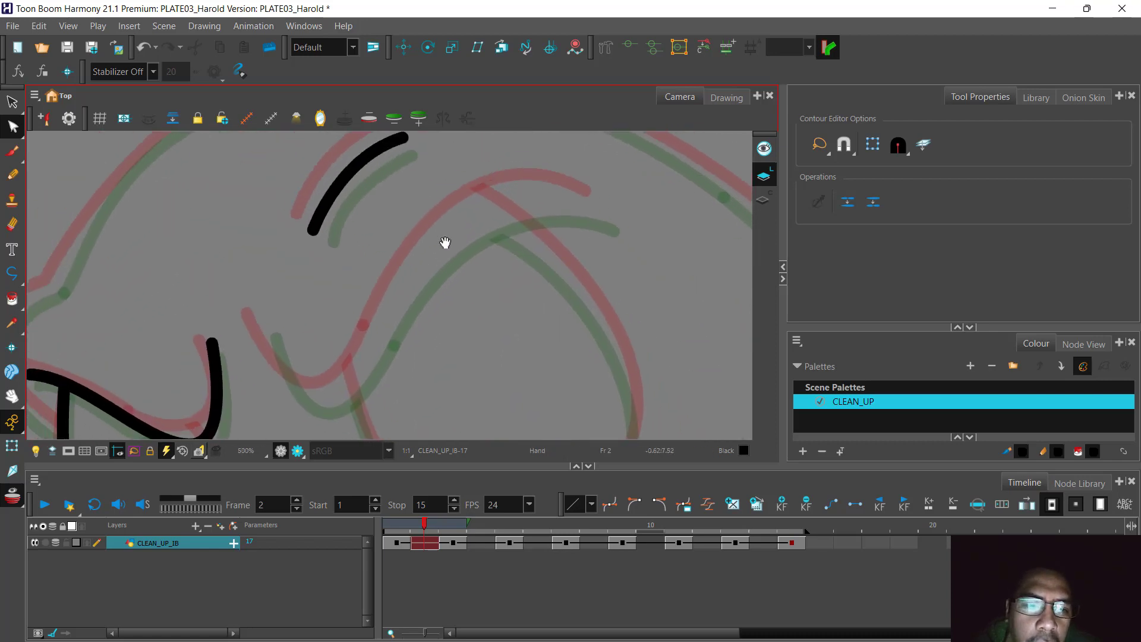
{"action": "left_click_drag", "start_coordinate": [510, 292], "coordinate": [473, 259]}
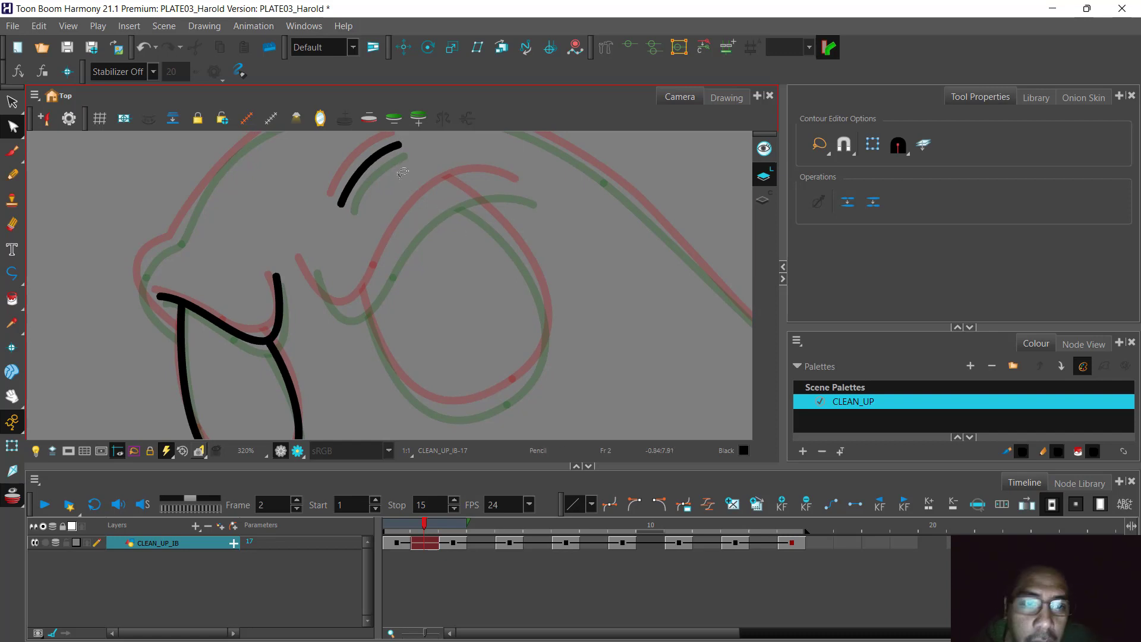
{"action": "left_click", "coordinate": [11, 271]}
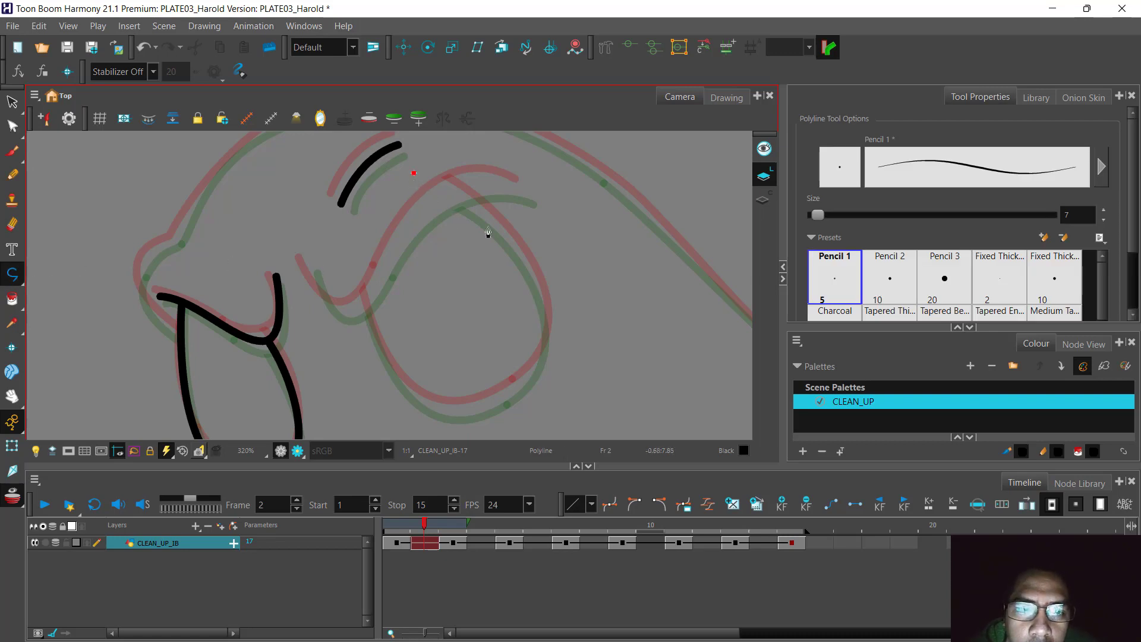
{"action": "left_click_drag", "start_coordinate": [503, 395], "coordinate": [637, 290]}
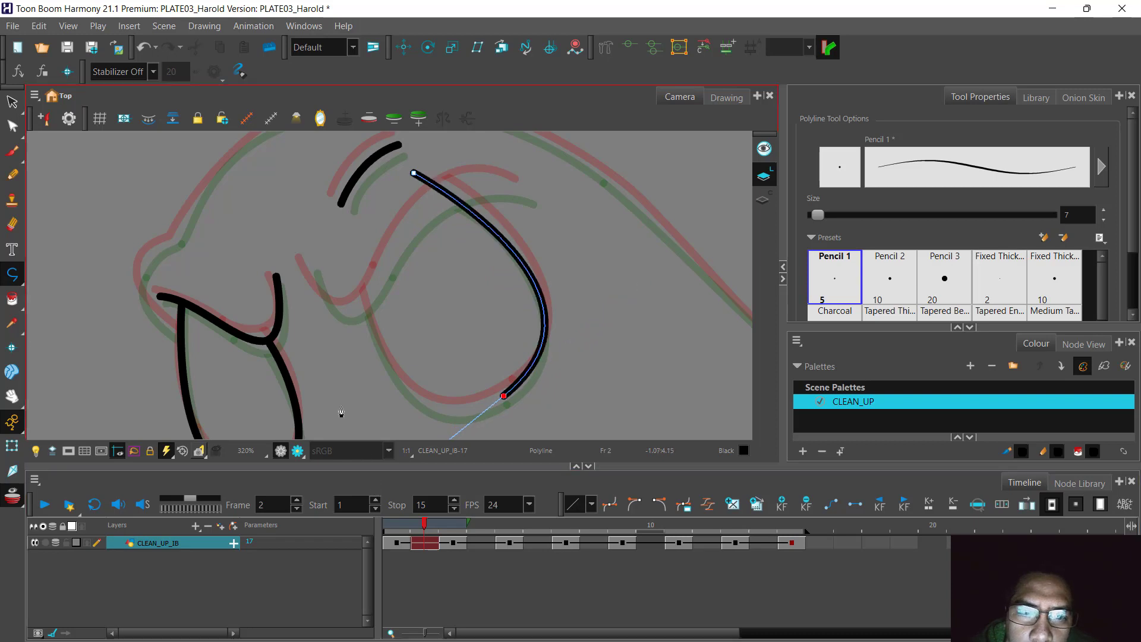
{"action": "left_click", "coordinate": [340, 254]}
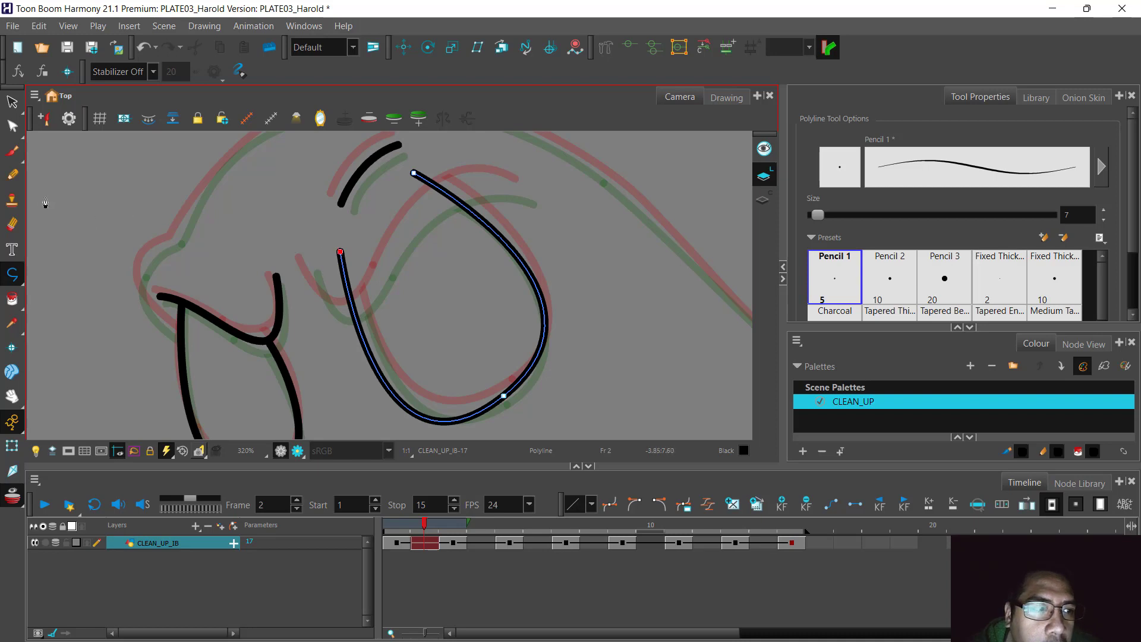
Add a control point on the upper right of the larger eye's outline and adjust it and the upper end with the Contour Editor.
{"action": "left_click", "coordinate": [11, 126]}
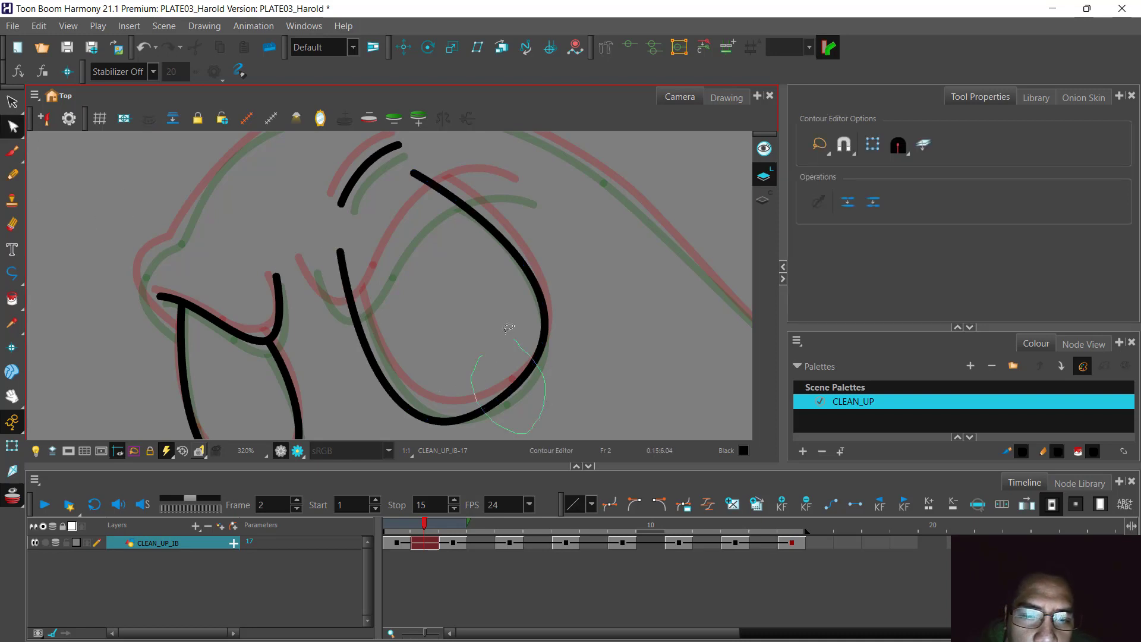
{"action": "left_click", "coordinate": [503, 395]}
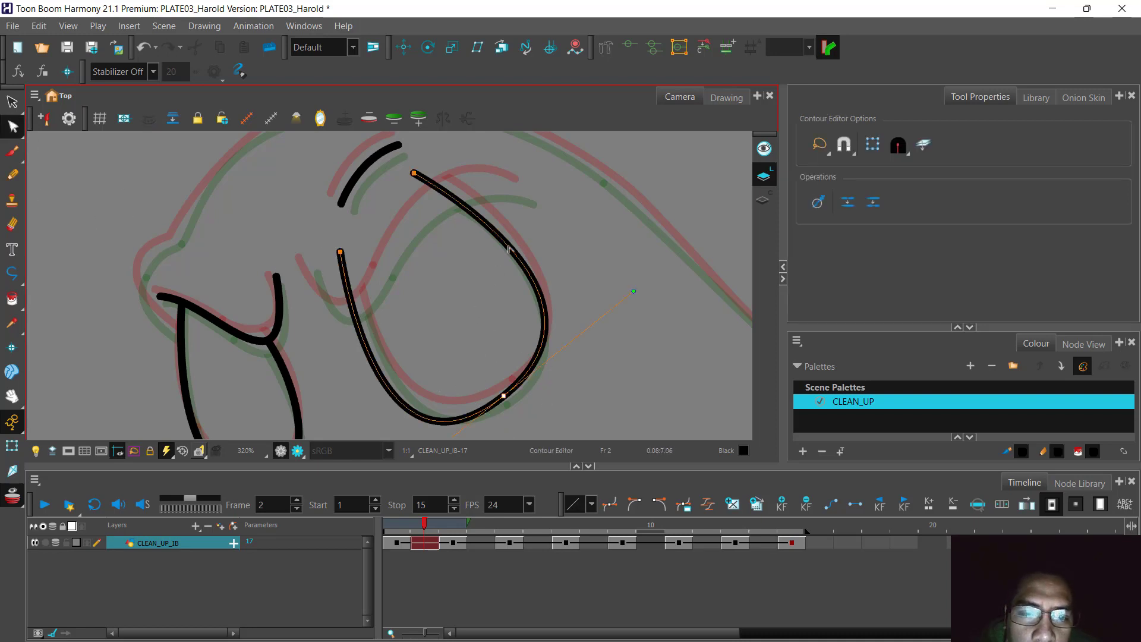
{"action": "left_click", "coordinate": [482, 224]}
{"action": "left_click", "coordinate": [482, 212], "text": "ctrl"}
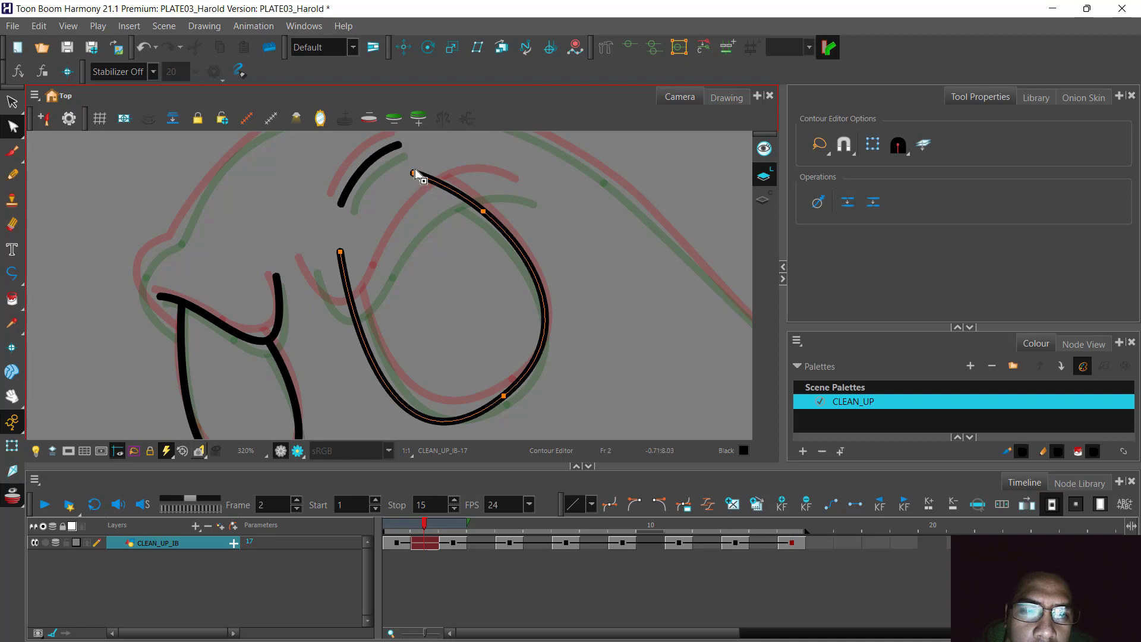
{"action": "left_click_drag", "start_coordinate": [413, 173], "coordinate": [410, 175]}
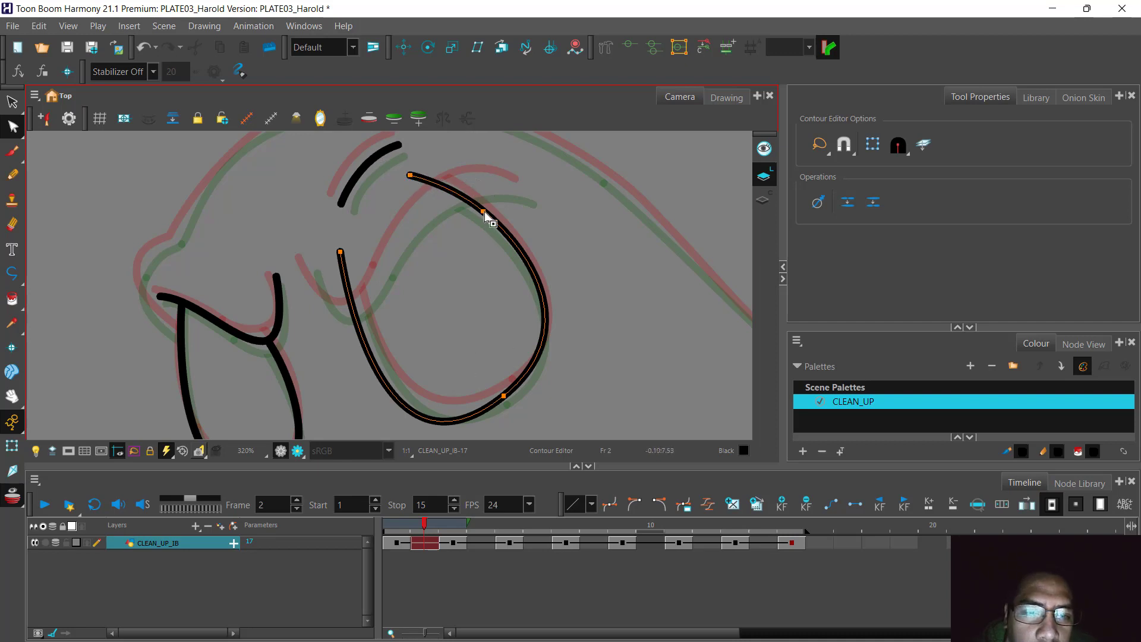
{"action": "left_click_drag", "start_coordinate": [485, 212], "coordinate": [481, 214]}
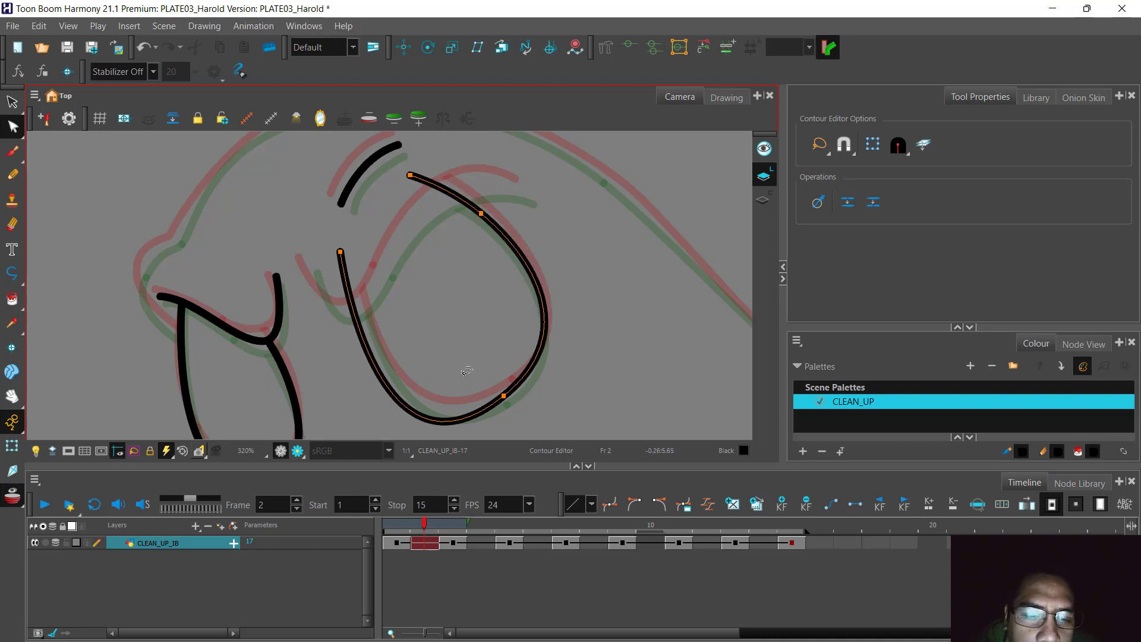
Adjust the lower curve handle and left end of the larger eye's outline to sit midway between the reference lines.
{"action": "left_click", "coordinate": [504, 395]}
{"action": "scroll", "coordinate": [439, 328], "scroll_direction": "down", "scroll_amount": 5}
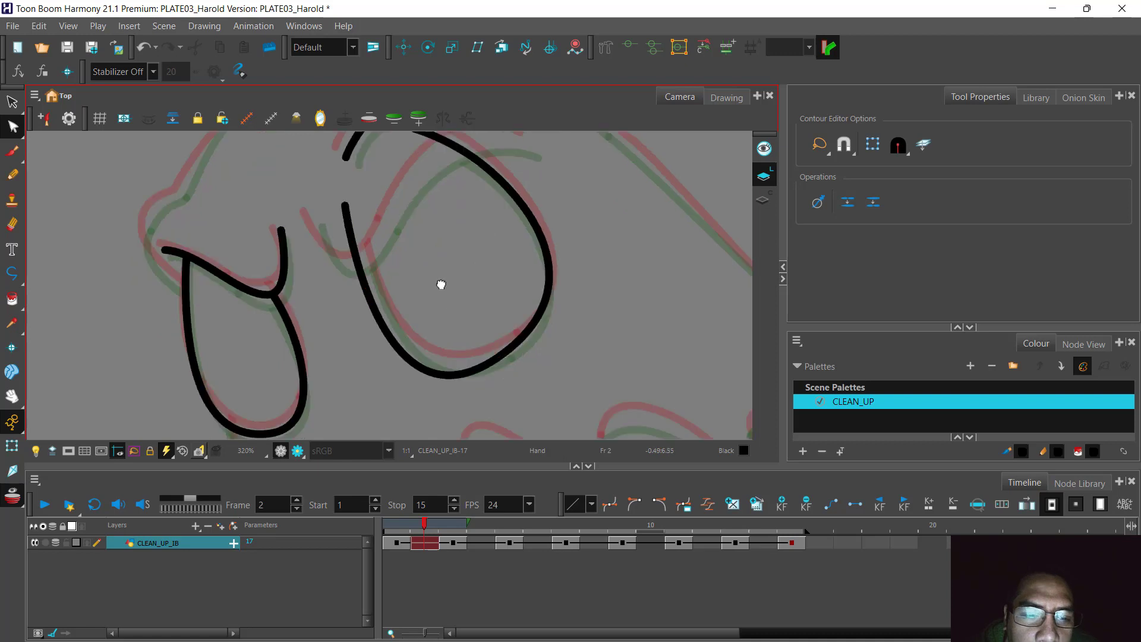
{"action": "left_click_drag", "start_coordinate": [389, 429], "coordinate": [411, 401]}
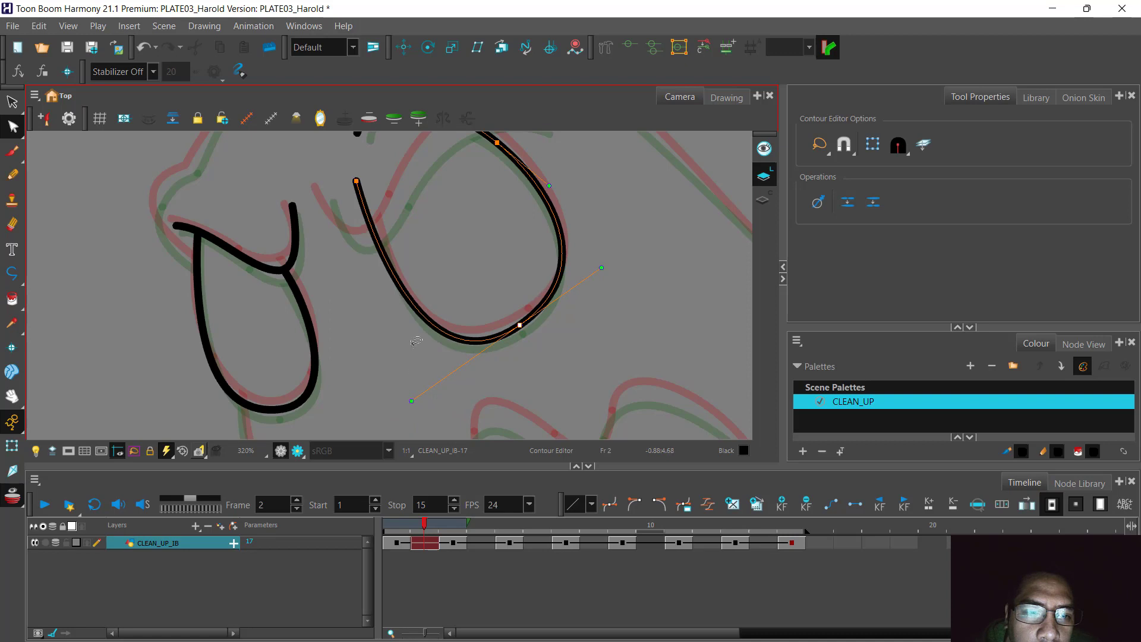
{"action": "left_click", "coordinate": [357, 183]}
{"action": "left_click_drag", "start_coordinate": [365, 180], "coordinate": [363, 180]}
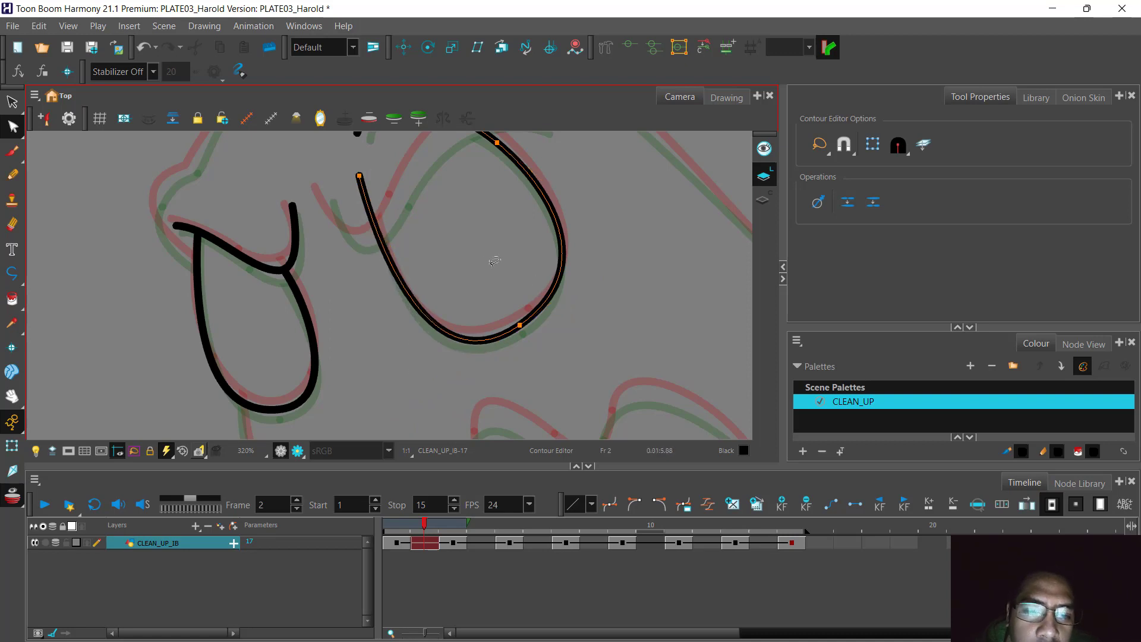
{"action": "left_click_drag", "start_coordinate": [494, 260], "coordinate": [534, 346]}
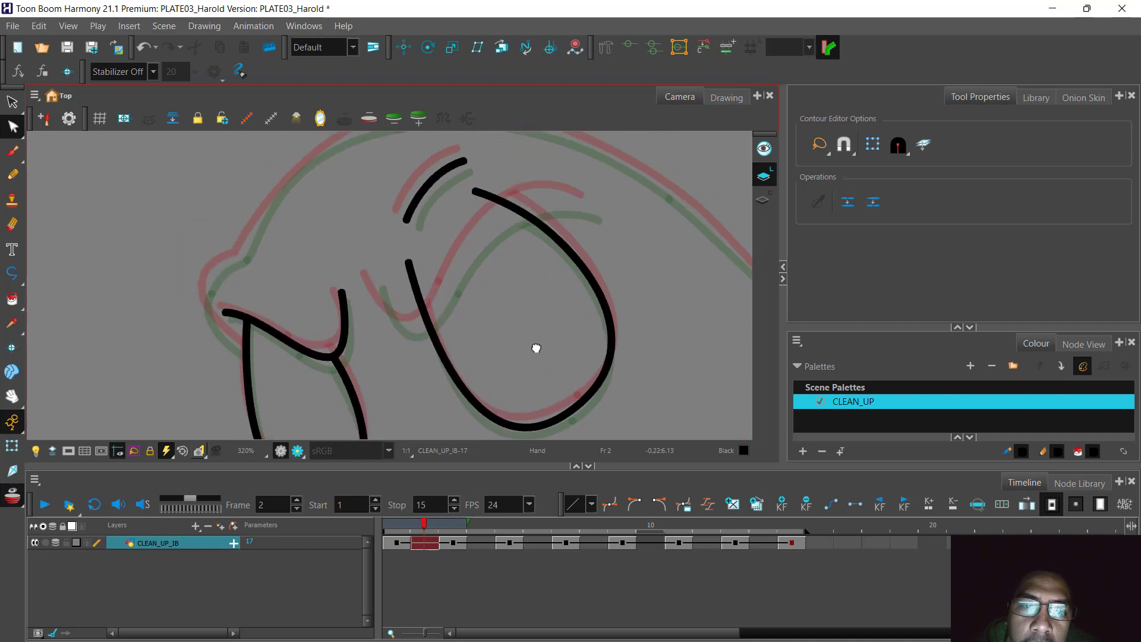
Draw the larger eye's eyelid as an S-shaped polyline between the red and green lines, crossing both sides of the eye outline.
{"action": "left_click", "coordinate": [492, 243]}
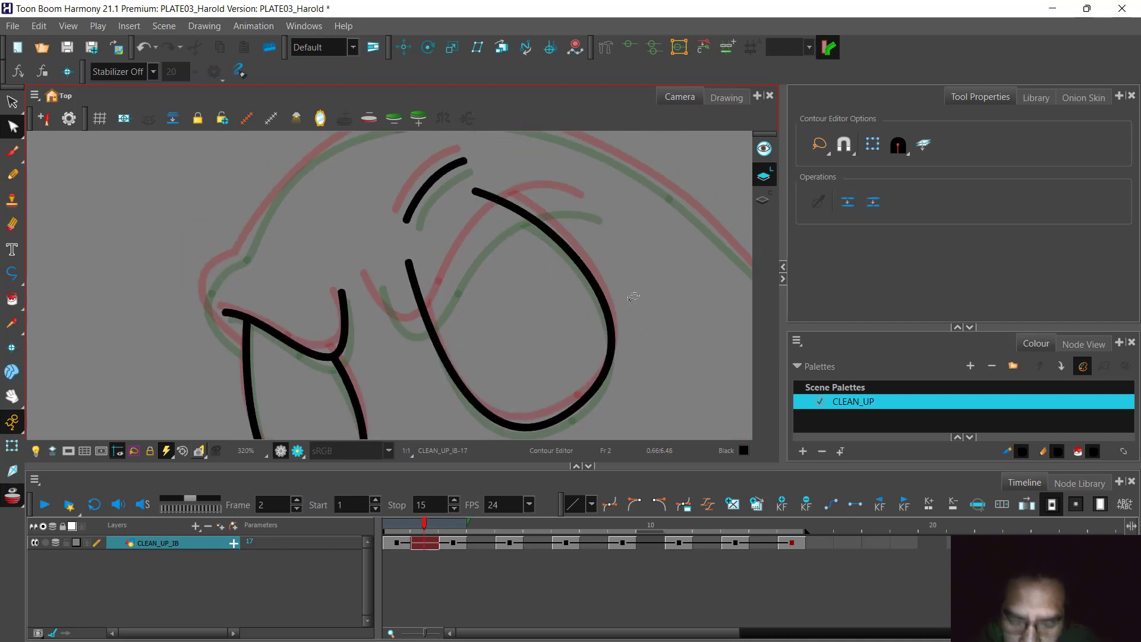
{"action": "left_click", "coordinate": [11, 274]}
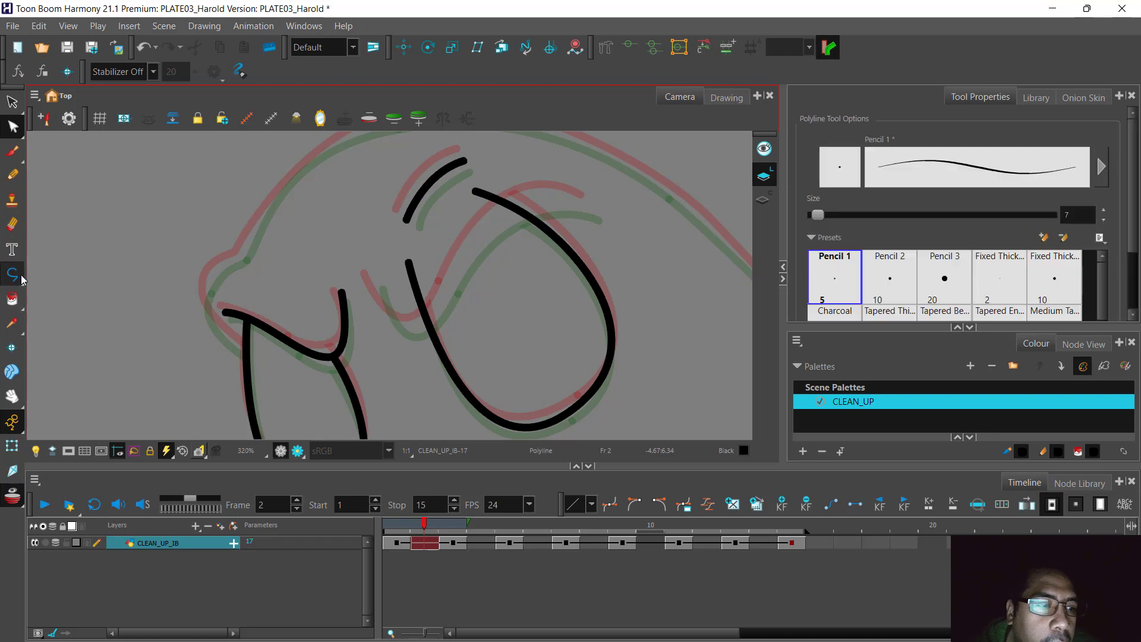
{"action": "left_click", "coordinate": [587, 207]}
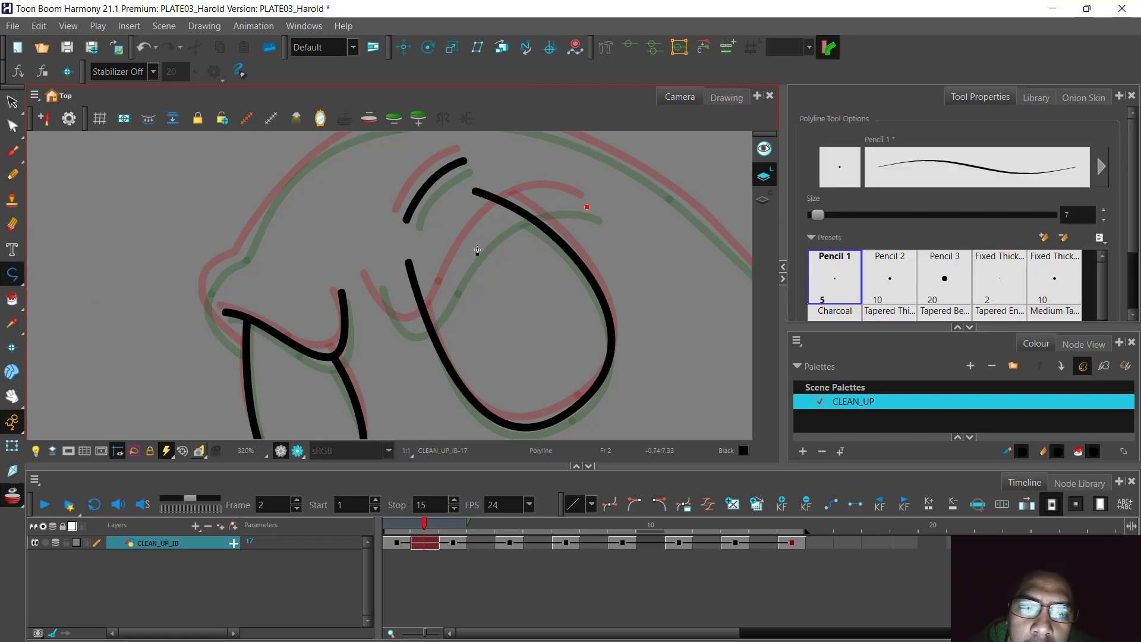
{"action": "mouse_move", "coordinate": [476, 245]}
{"action": "left_mouse_down"}
{"action": "mouse_move", "coordinate": [423, 315]}
{"action": "mouse_move", "coordinate": [426, 328]}
{"action": "mouse_move", "coordinate": [430, 316]}
{"action": "left_mouse_up"}
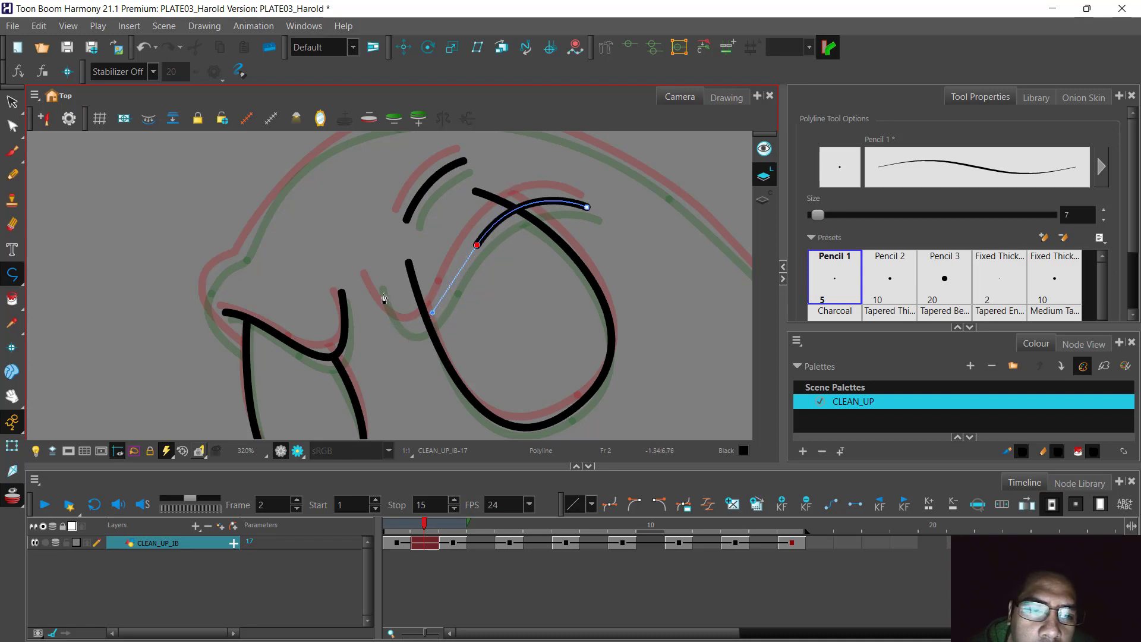
{"action": "left_click_drag", "start_coordinate": [374, 290], "coordinate": [346, 208]}
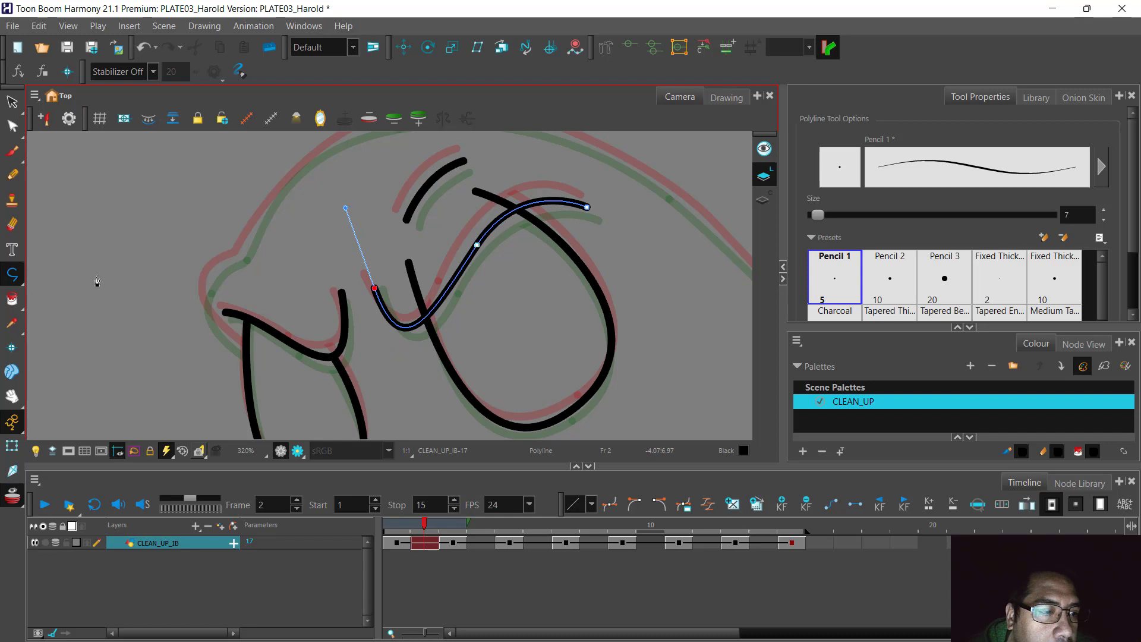
Adjust the eyelid stroke's middle point, its handles and the lower-left curve with the Contour Editor to sit midway between the reference lines.
{"action": "left_click", "coordinate": [12, 126]}
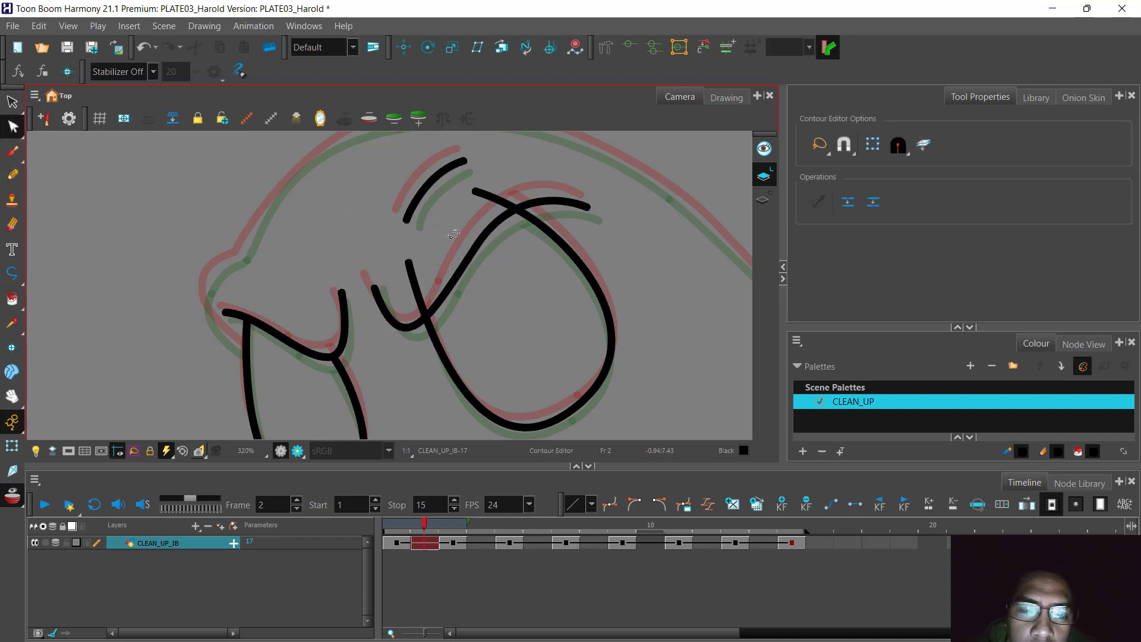
{"action": "left_click", "coordinate": [475, 242]}
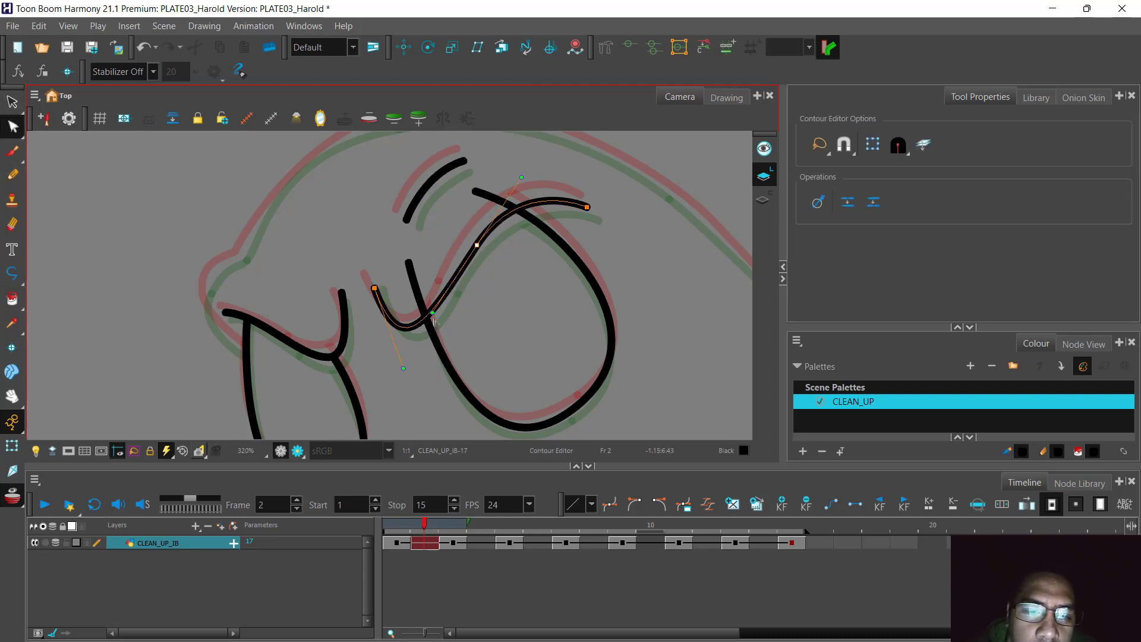
{"action": "left_click_drag", "start_coordinate": [432, 313], "coordinate": [440, 312]}
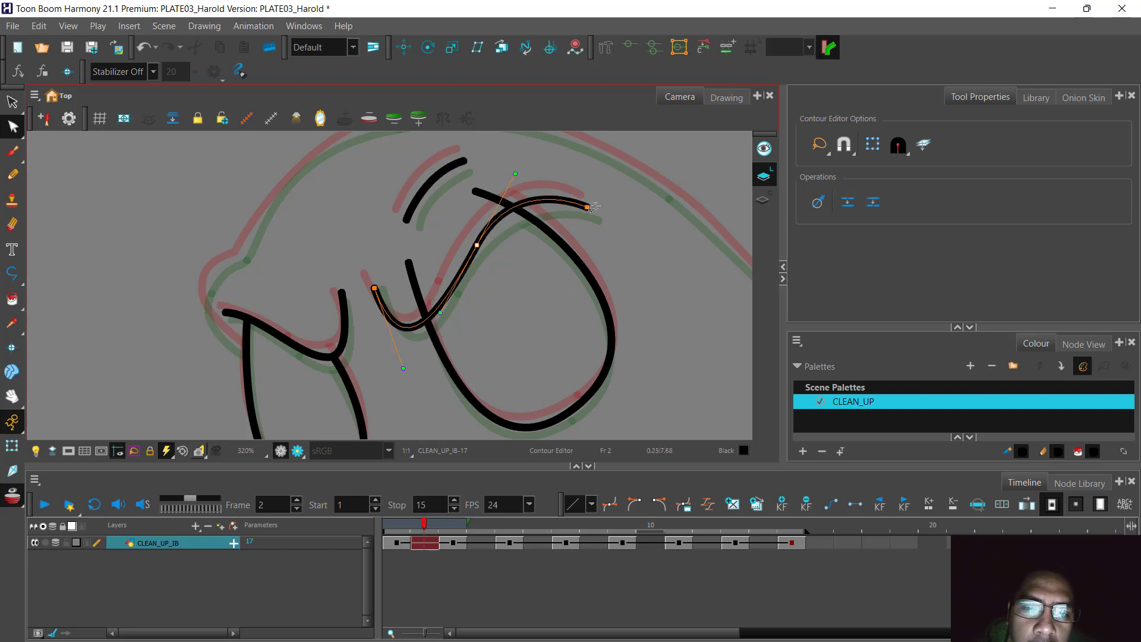
{"action": "left_click_drag", "start_coordinate": [515, 174], "coordinate": [516, 179]}
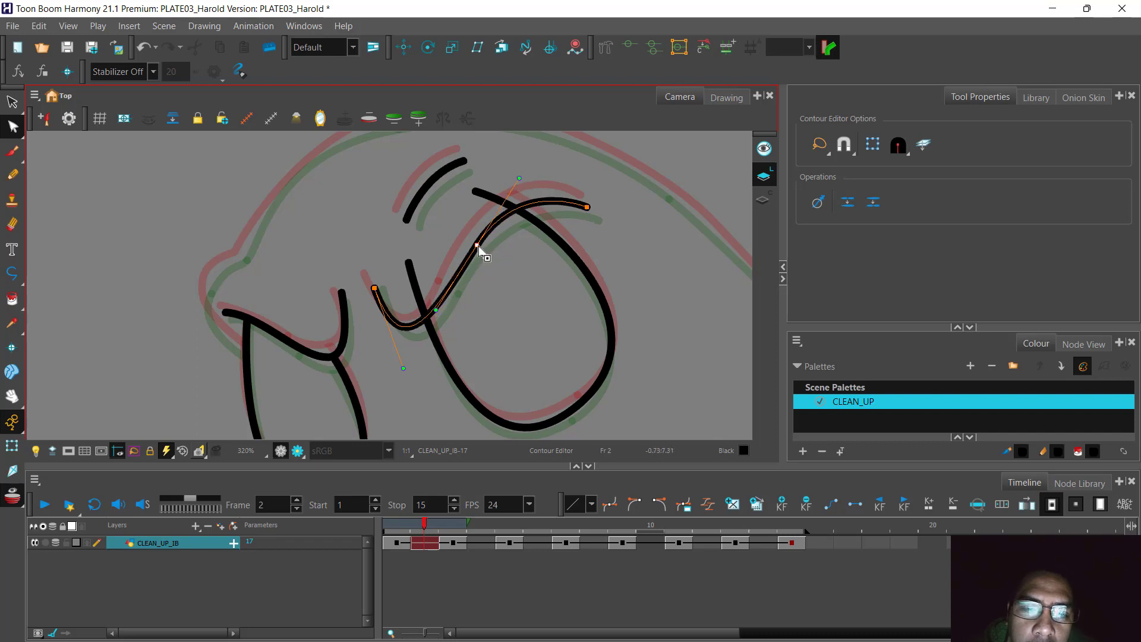
{"action": "left_click_drag", "start_coordinate": [479, 244], "coordinate": [476, 238]}
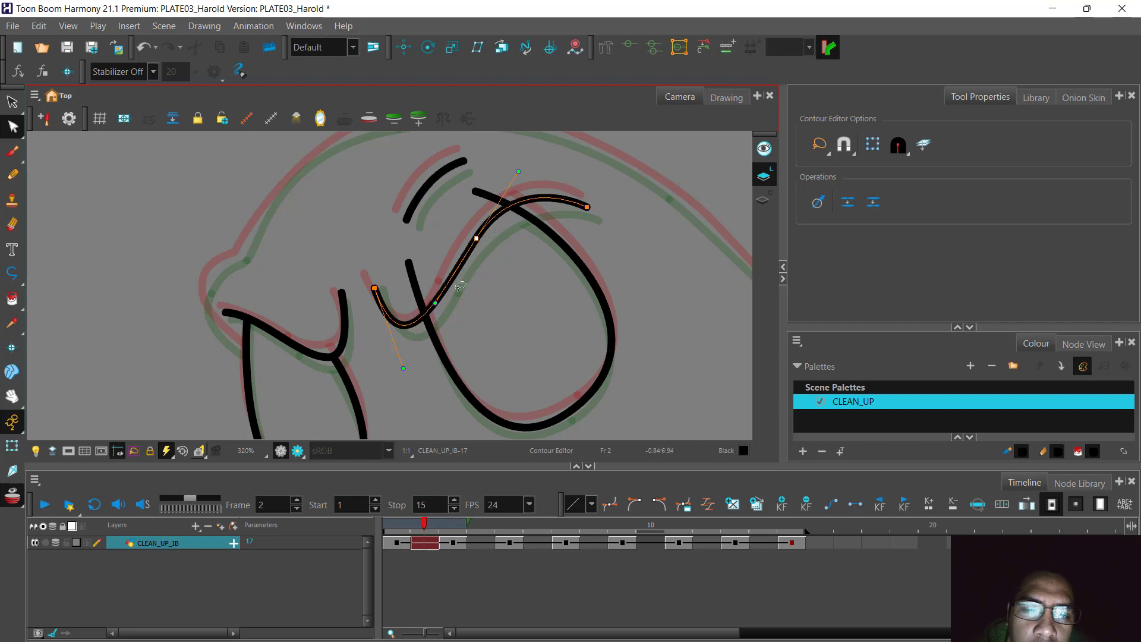
{"action": "left_click_drag", "start_coordinate": [404, 374], "coordinate": [415, 378]}
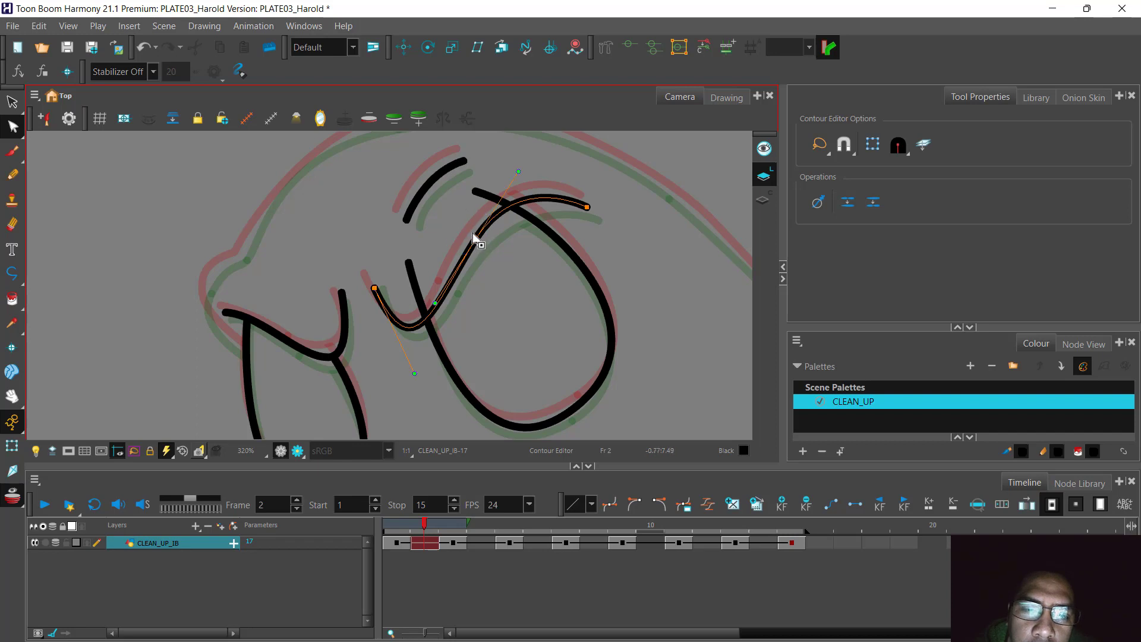
{"action": "left_click", "coordinate": [476, 239]}
{"action": "left_click_drag", "start_coordinate": [477, 239], "coordinate": [479, 238]}
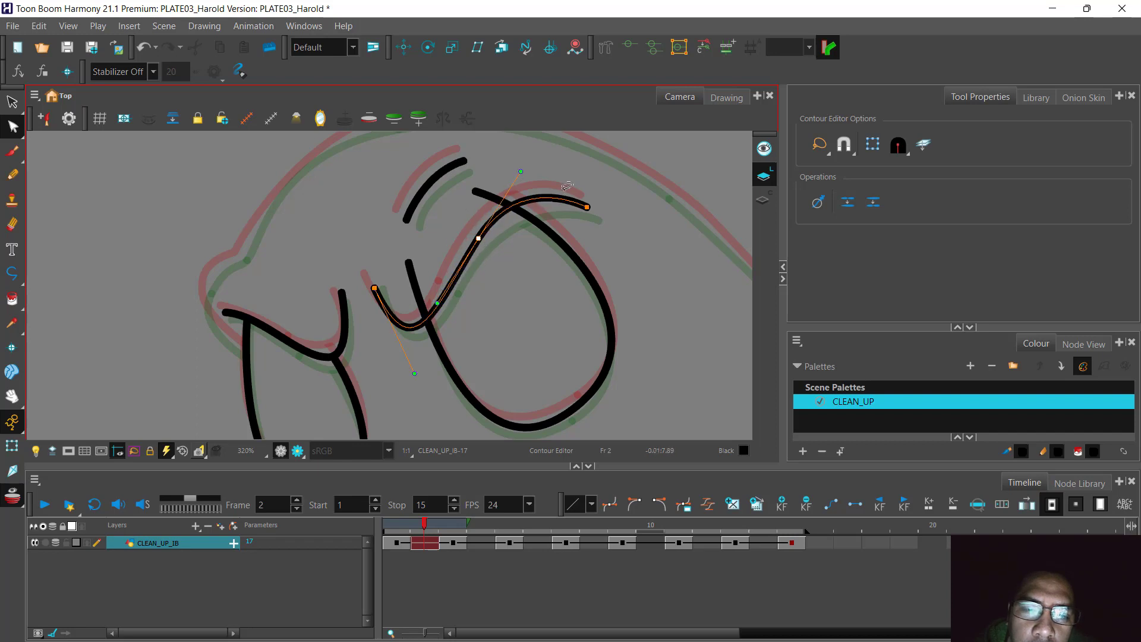
{"action": "left_click_drag", "start_coordinate": [521, 172], "coordinate": [523, 178]}
{"action": "left_click", "coordinate": [495, 309]}
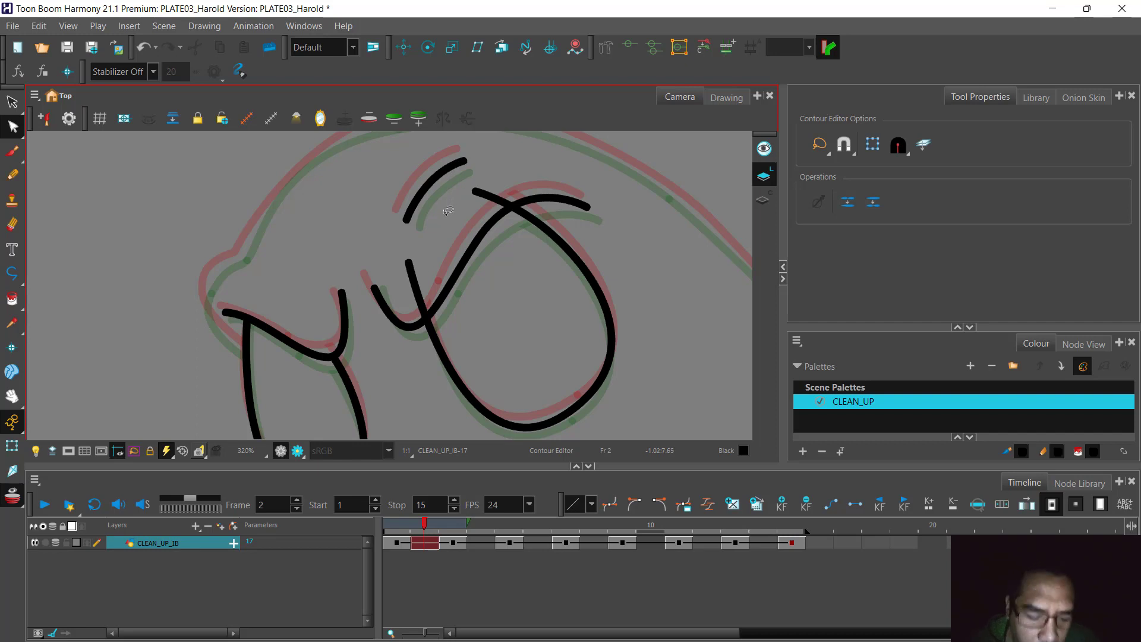
Cut off both ends of the larger eye's outline that extend past the eyelid with the Cutter.
{"action": "left_click_drag", "start_coordinate": [437, 254], "coordinate": [399, 298]}
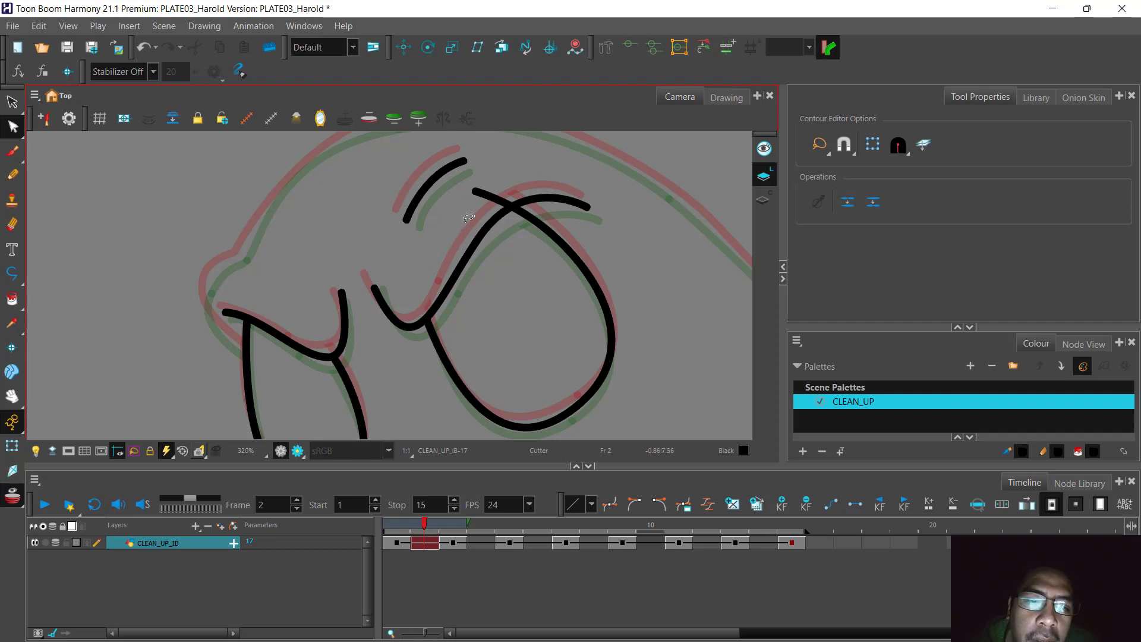
{"action": "left_click_drag", "start_coordinate": [537, 146], "coordinate": [464, 225]}
{"action": "scroll", "coordinate": [537, 292], "scroll_direction": "down", "scroll_amount": 2}
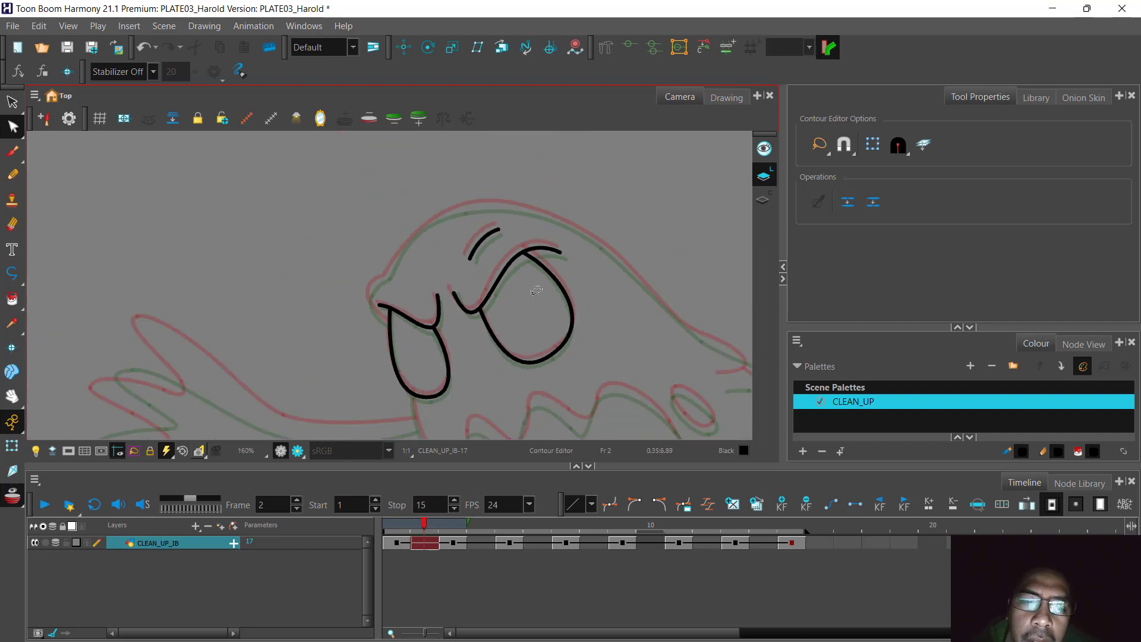
Compare the eyes on frames 1 and 2 with onion skin turned off, and re-enable onion skin on frame 2.
{"action": "mouse_move", "coordinate": [523, 319]}
{"action": "left_mouse_down"}
{"action": "mouse_move", "coordinate": [469, 257]}
{"action": "mouse_move", "coordinate": [543, 278]}
{"action": "mouse_move", "coordinate": [488, 257]}
{"action": "mouse_move", "coordinate": [474, 272]}
{"action": "left_mouse_up"}
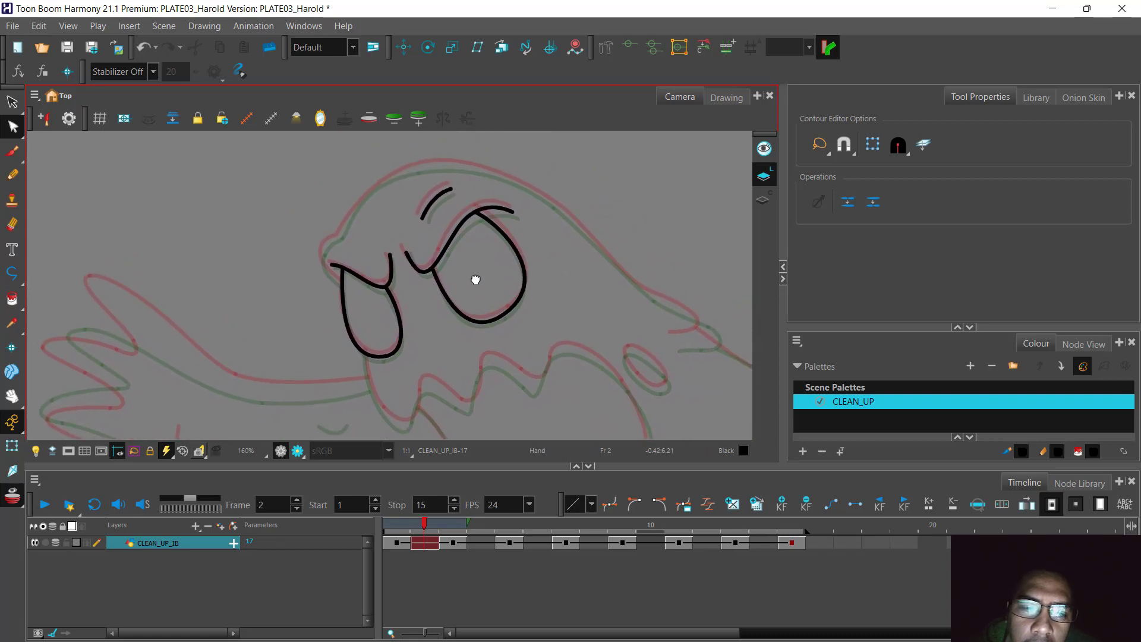
{"action": "scroll", "coordinate": [470, 276], "scroll_direction": "up", "scroll_amount": 2}
{"action": "scroll", "coordinate": [469, 276], "scroll_direction": "down", "scroll_amount": 1}
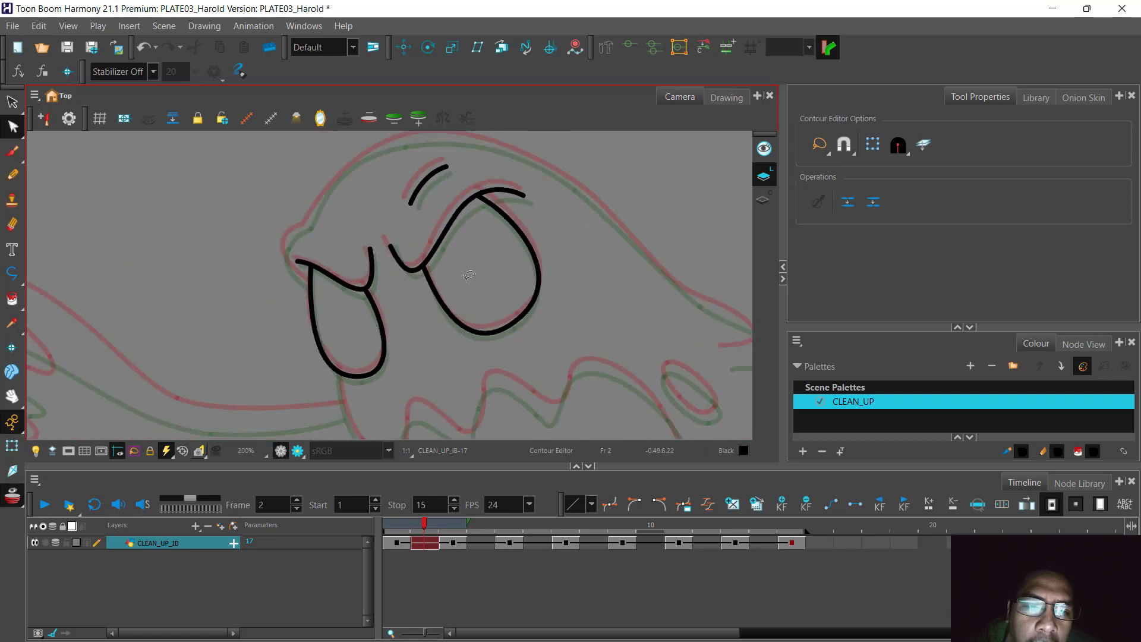
{"action": "left_click_drag", "start_coordinate": [466, 279], "coordinate": [494, 300]}
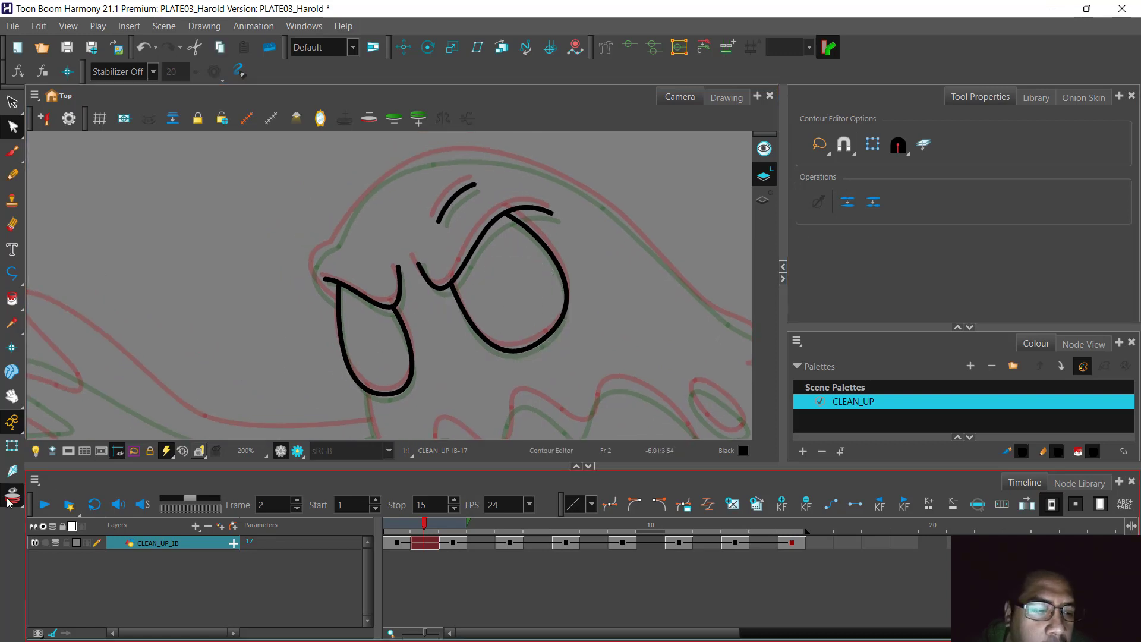
{"action": "key", "text": "ctrl"}
{"action": "key", "text": "ctrl"}
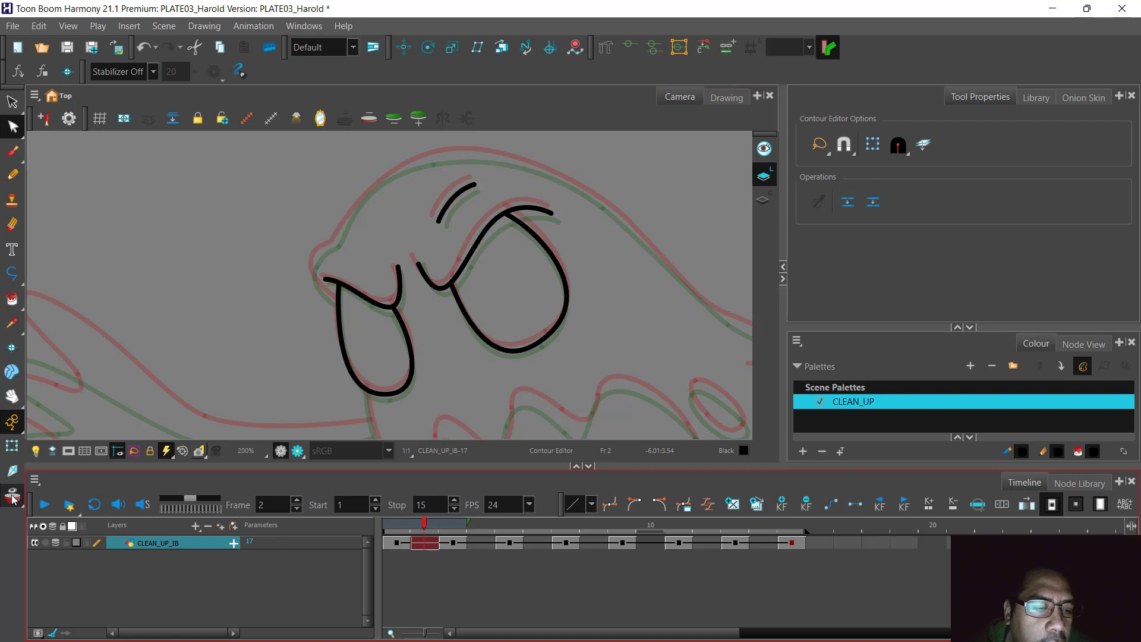
{"action": "left_click", "coordinate": [12, 497]}
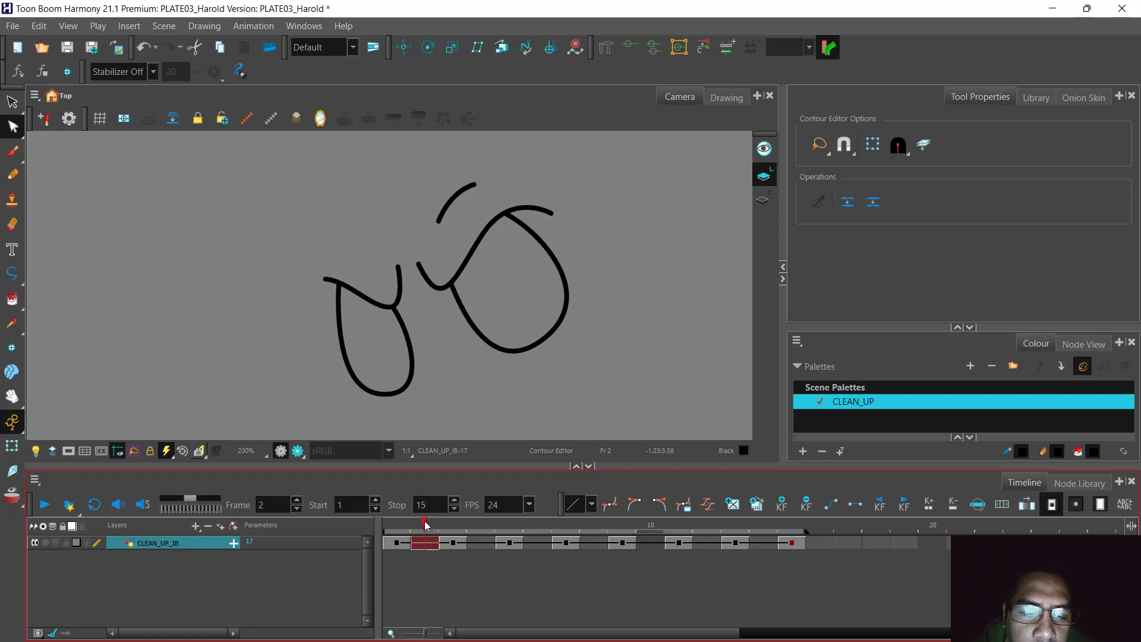
{"action": "left_click", "coordinate": [395, 527]}
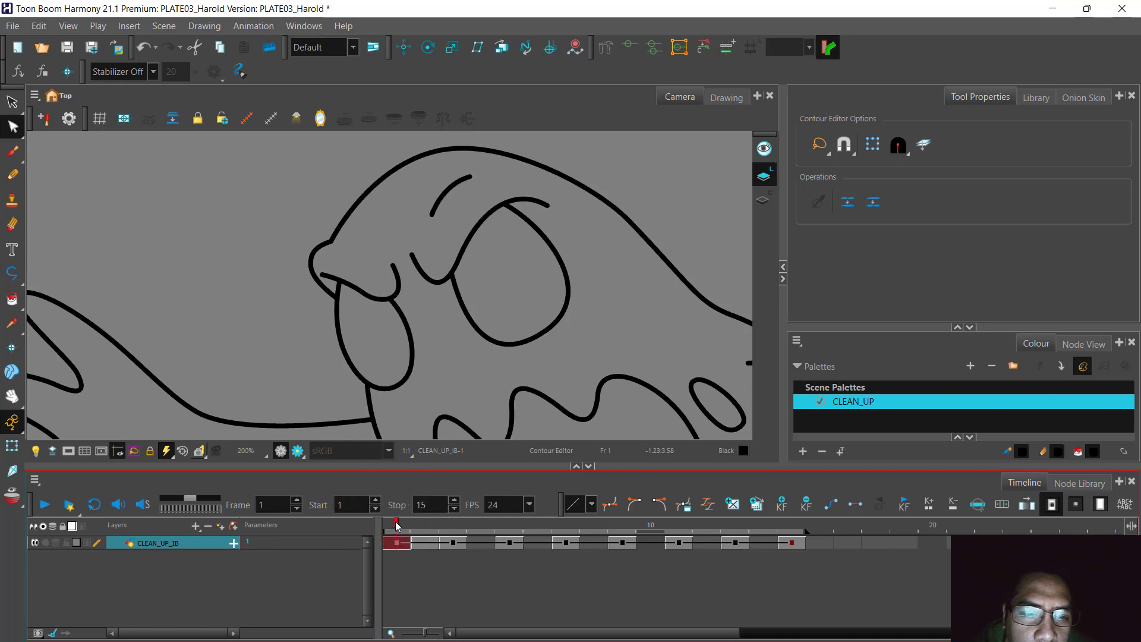
{"action": "mouse_move", "coordinate": [396, 526]}
{"action": "left_mouse_down"}
{"action": "mouse_move", "coordinate": [433, 525]}
{"action": "mouse_move", "coordinate": [369, 529]}
{"action": "mouse_move", "coordinate": [450, 526]}
{"action": "mouse_move", "coordinate": [396, 524]}
{"action": "mouse_move", "coordinate": [448, 520]}
{"action": "mouse_move", "coordinate": [414, 509]}
{"action": "mouse_move", "coordinate": [447, 512]}
{"action": "mouse_move", "coordinate": [380, 517]}
{"action": "mouse_move", "coordinate": [453, 522]}
{"action": "mouse_move", "coordinate": [376, 519]}
{"action": "mouse_move", "coordinate": [452, 524]}
{"action": "mouse_move", "coordinate": [385, 542]}
{"action": "mouse_move", "coordinate": [455, 526]}
{"action": "mouse_move", "coordinate": [423, 524]}
{"action": "left_mouse_up"}
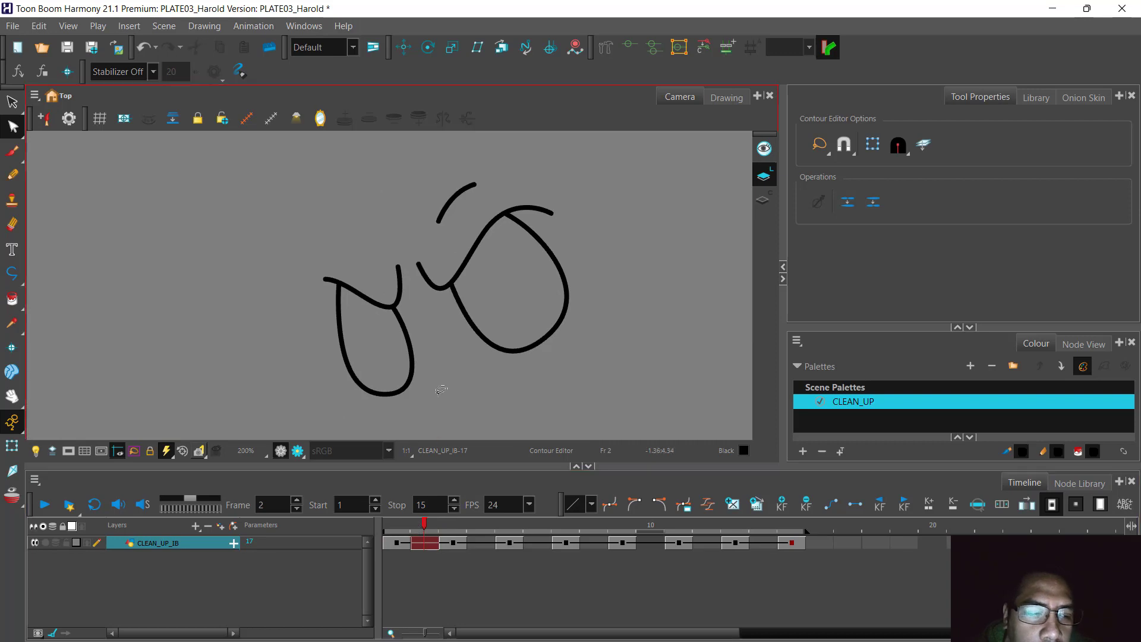
{"action": "left_click", "coordinate": [12, 496]}
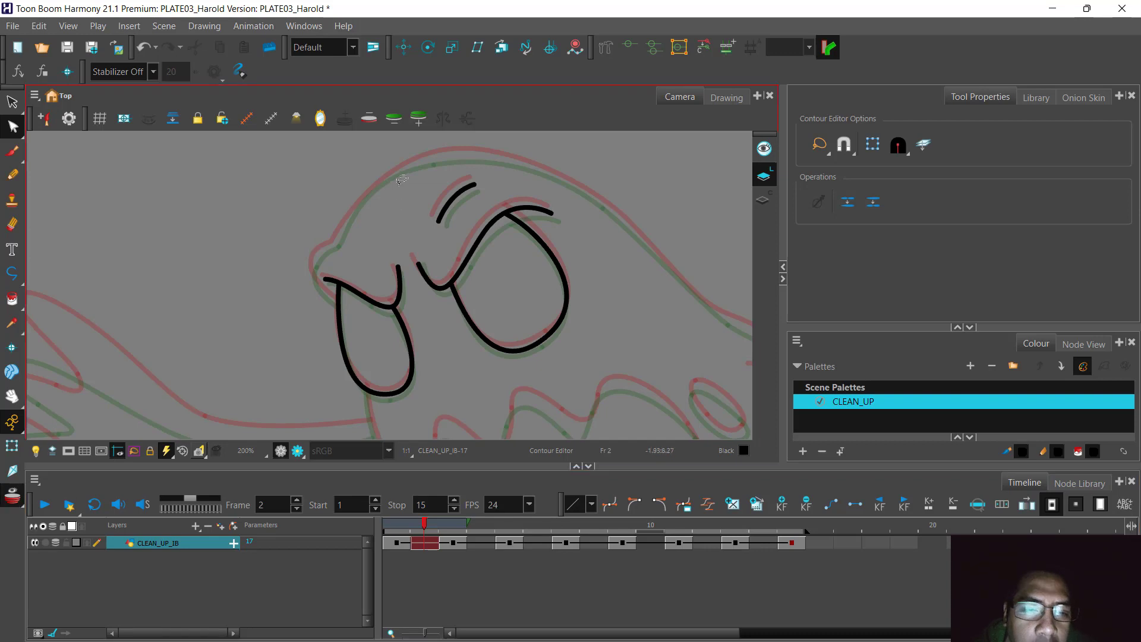
Draw the rounded bump at the front of the head with the Polyline tool, starting inside the smaller eye's upper edge.
{"action": "mouse_move", "coordinate": [394, 204]}
{"action": "left_mouse_down"}
{"action": "mouse_move", "coordinate": [522, 239]}
{"action": "mouse_move", "coordinate": [503, 299]}
{"action": "left_mouse_up"}
{"action": "left_click", "coordinate": [503, 299]}
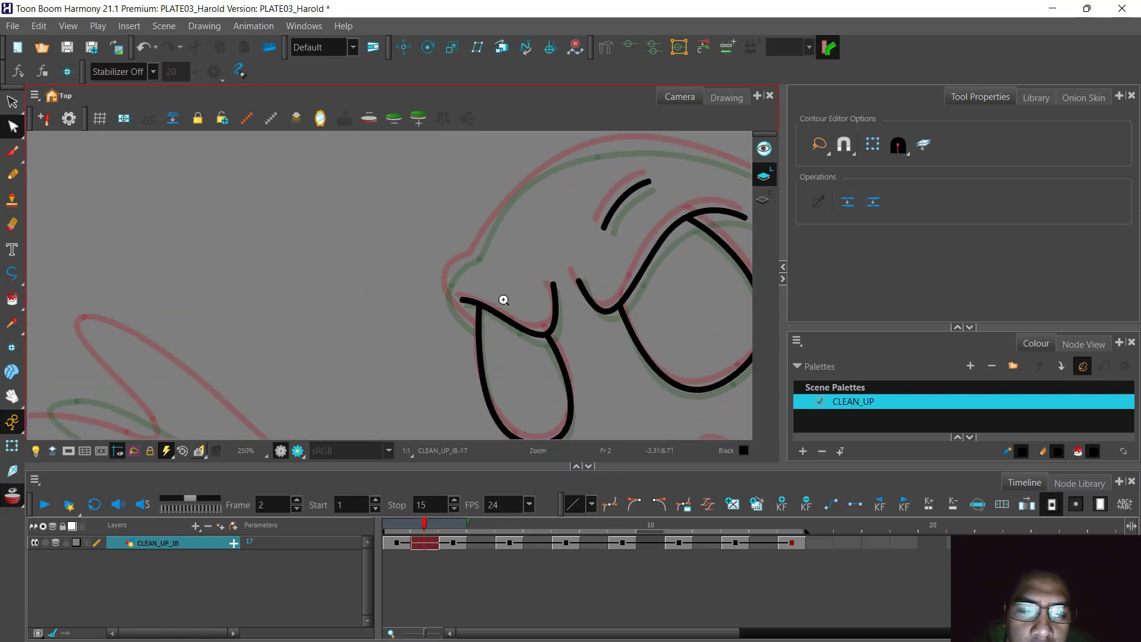
{"action": "left_click", "coordinate": [504, 299]}
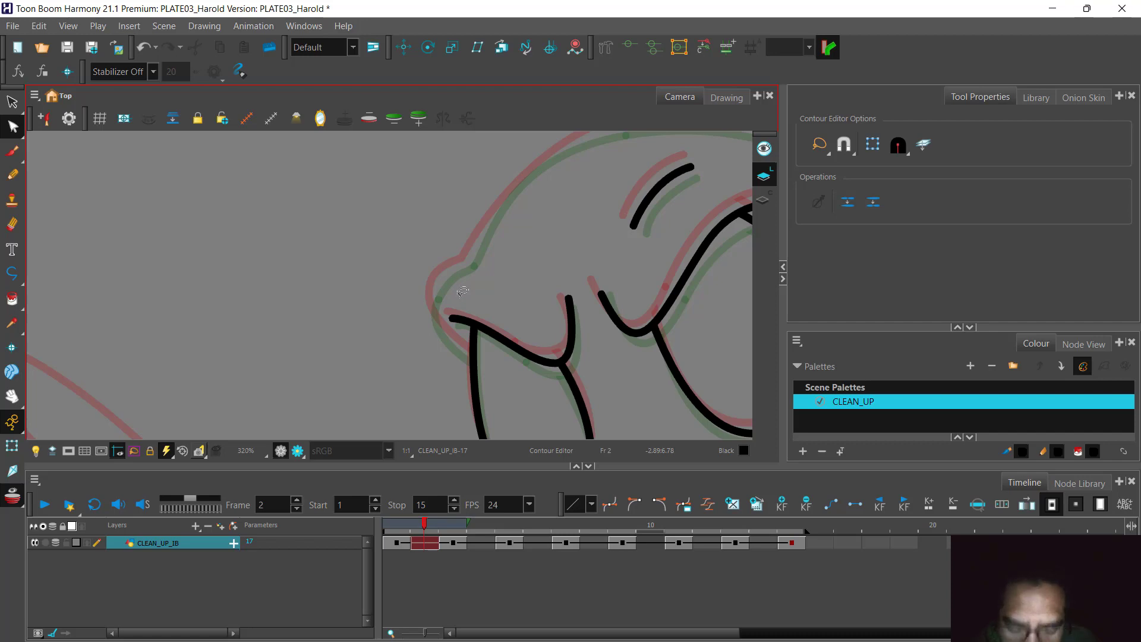
{"action": "left_click", "coordinate": [19, 275]}
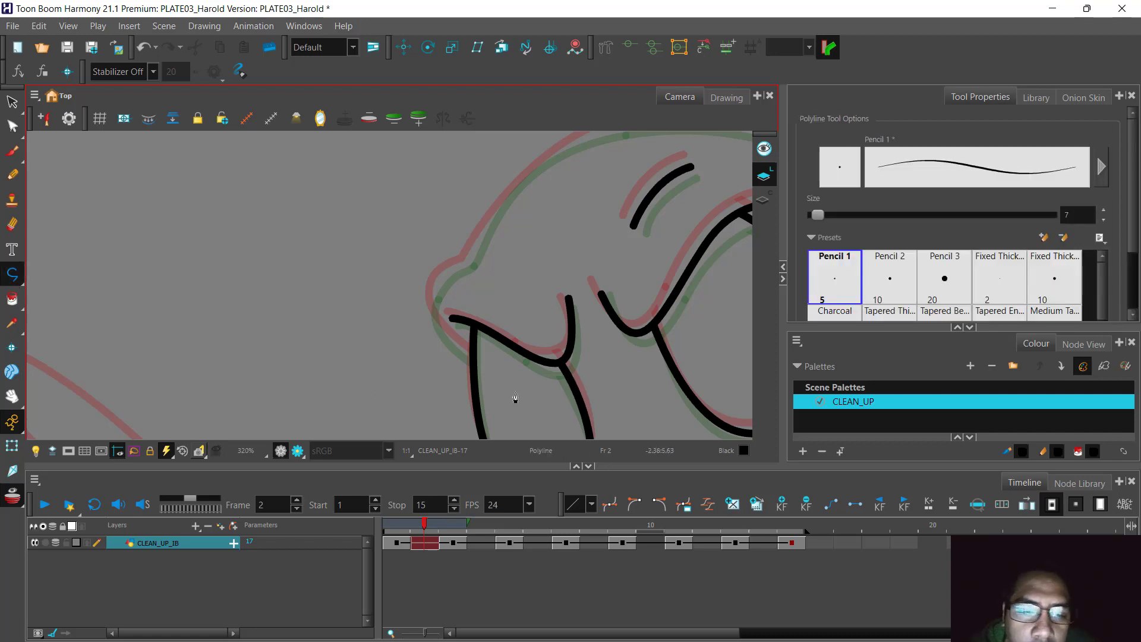
{"action": "left_click", "coordinate": [482, 363]}
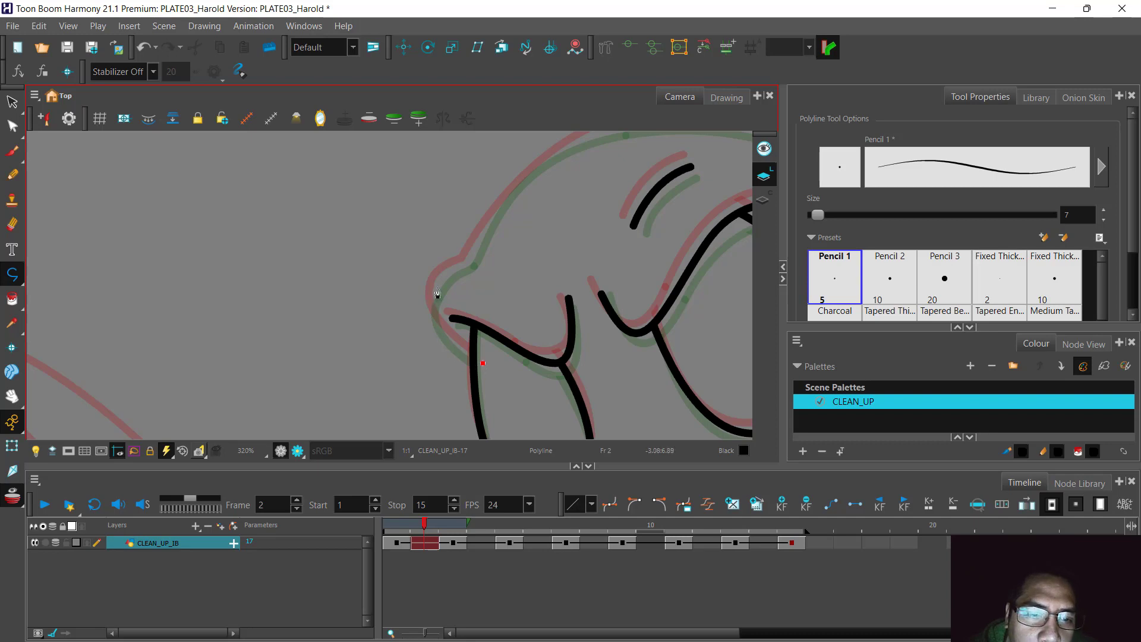
{"action": "left_click_drag", "start_coordinate": [438, 289], "coordinate": [460, 250]}
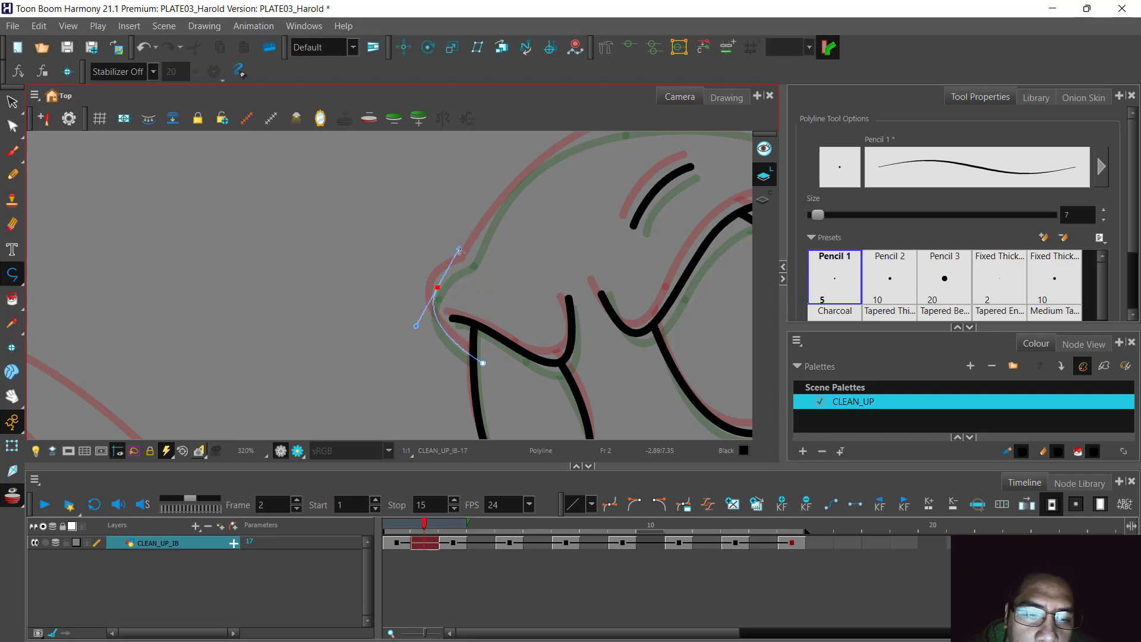
{"action": "key", "text": "Escape"}
{"action": "left_click_drag", "start_coordinate": [522, 275], "coordinate": [465, 356]}
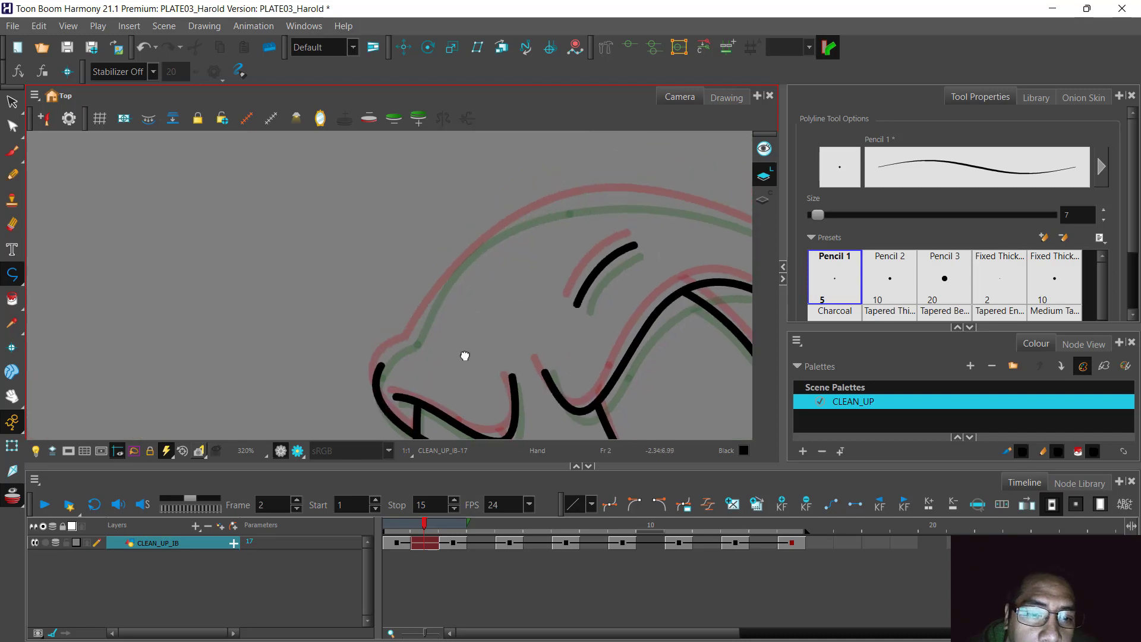
{"action": "left_click_drag", "start_coordinate": [381, 365], "coordinate": [405, 324]}
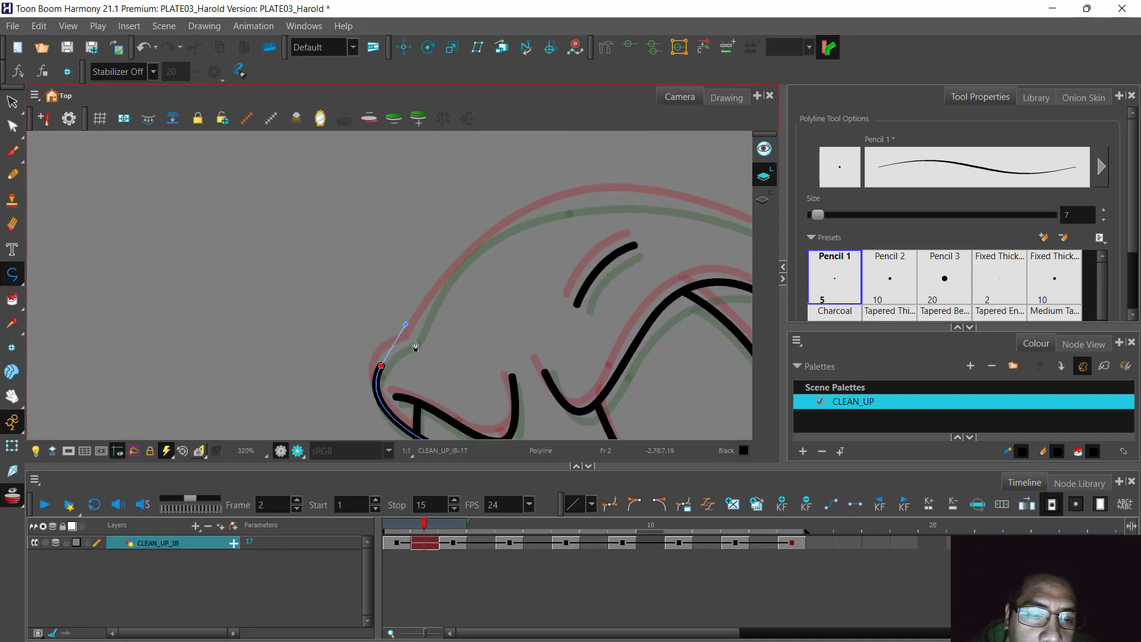
{"action": "key", "text": "Escape"}
Continue the polyline over the head and down the back to the pointed tip, ending with a short hook back inward.
{"action": "left_click_drag", "start_coordinate": [603, 331], "coordinate": [323, 297]}
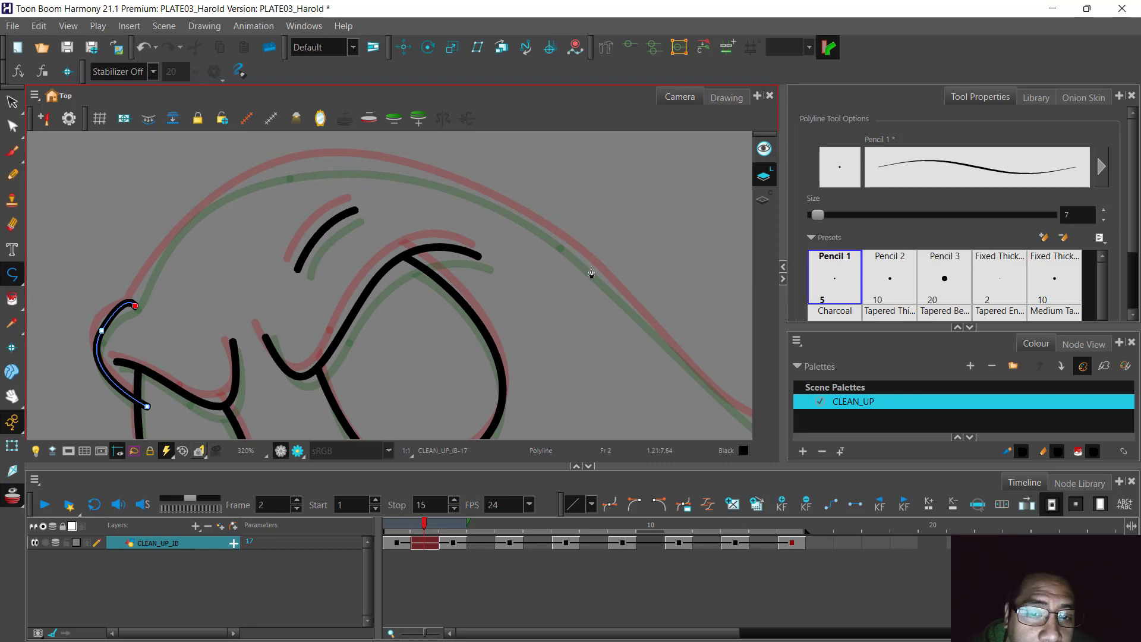
{"action": "mouse_move", "coordinate": [592, 268]}
{"action": "left_mouse_down"}
{"action": "mouse_move", "coordinate": [709, 348]}
{"action": "mouse_move", "coordinate": [727, 380]}
{"action": "mouse_move", "coordinate": [711, 395]}
{"action": "left_mouse_up"}
{"action": "left_click_drag", "start_coordinate": [688, 356], "coordinate": [390, 212]}
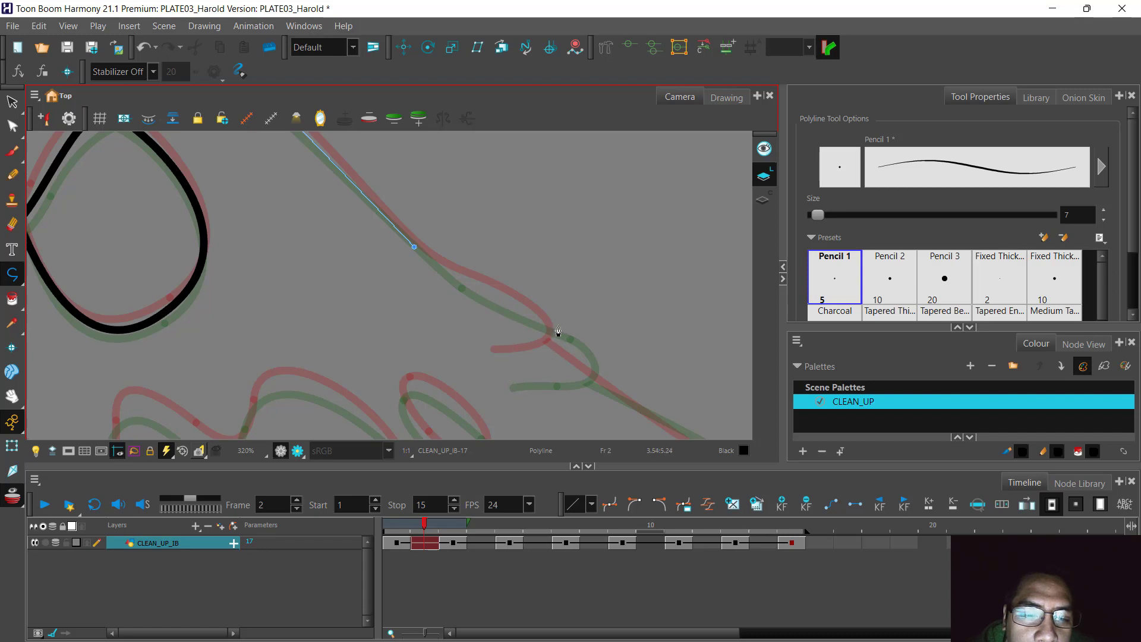
{"action": "mouse_move", "coordinate": [559, 326]}
{"action": "left_mouse_down"}
{"action": "mouse_move", "coordinate": [549, 324]}
{"action": "mouse_move", "coordinate": [635, 339]}
{"action": "left_mouse_up"}
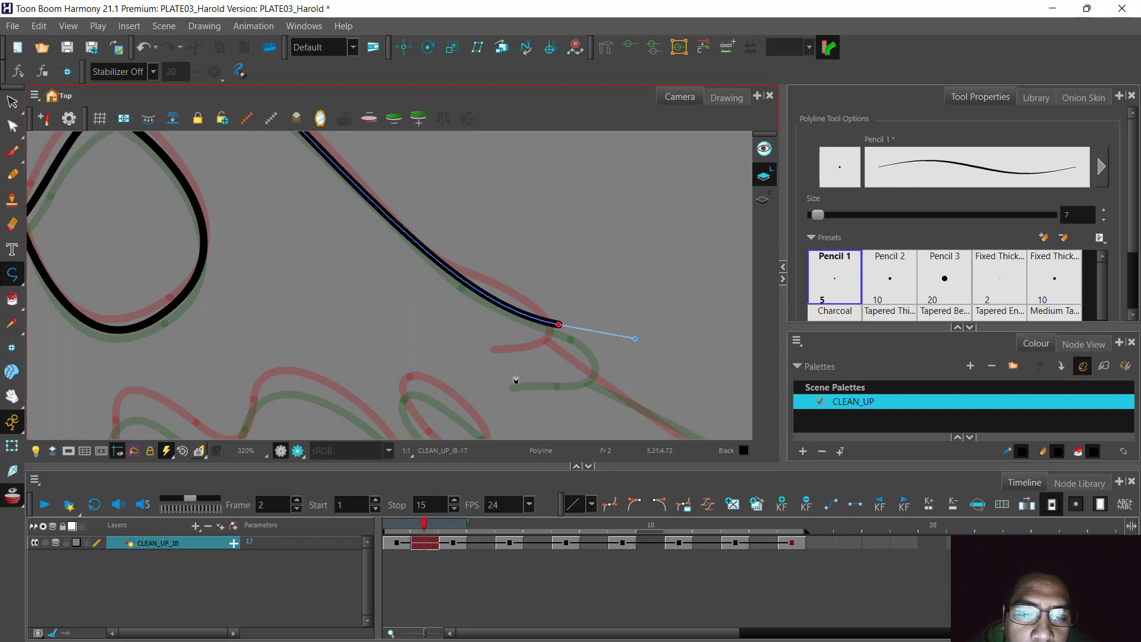
{"action": "left_click_drag", "start_coordinate": [504, 370], "coordinate": [469, 370]}
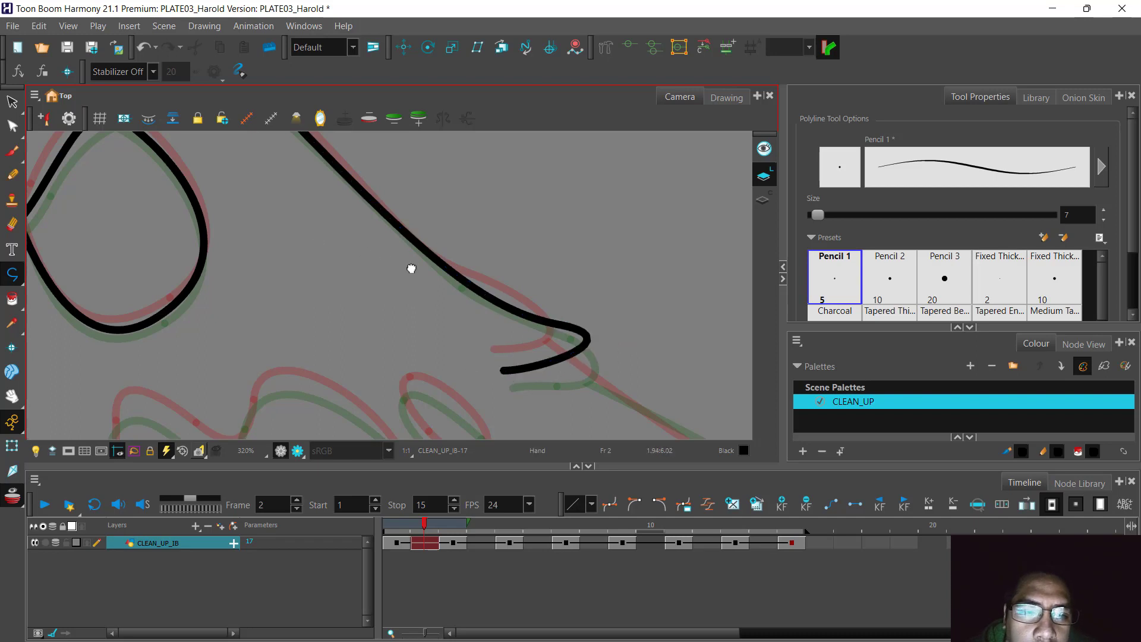
{"action": "mouse_move", "coordinate": [410, 265]}
{"action": "left_mouse_down"}
{"action": "mouse_move", "coordinate": [374, 224]}
{"action": "mouse_move", "coordinate": [618, 295]}
{"action": "mouse_move", "coordinate": [532, 311]}
{"action": "left_mouse_up"}
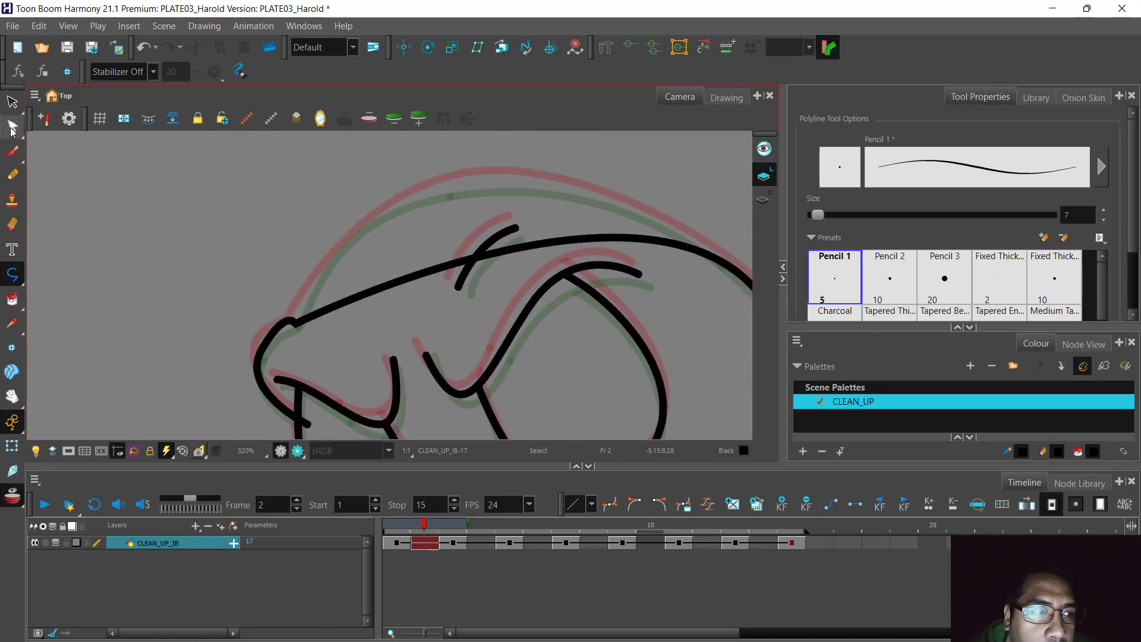
Add a point on the head's top line with the Contour Editor and raise it midway between the red and green onion-skin lines.
{"action": "left_click", "coordinate": [11, 127]}
{"action": "left_click", "coordinate": [419, 279]}
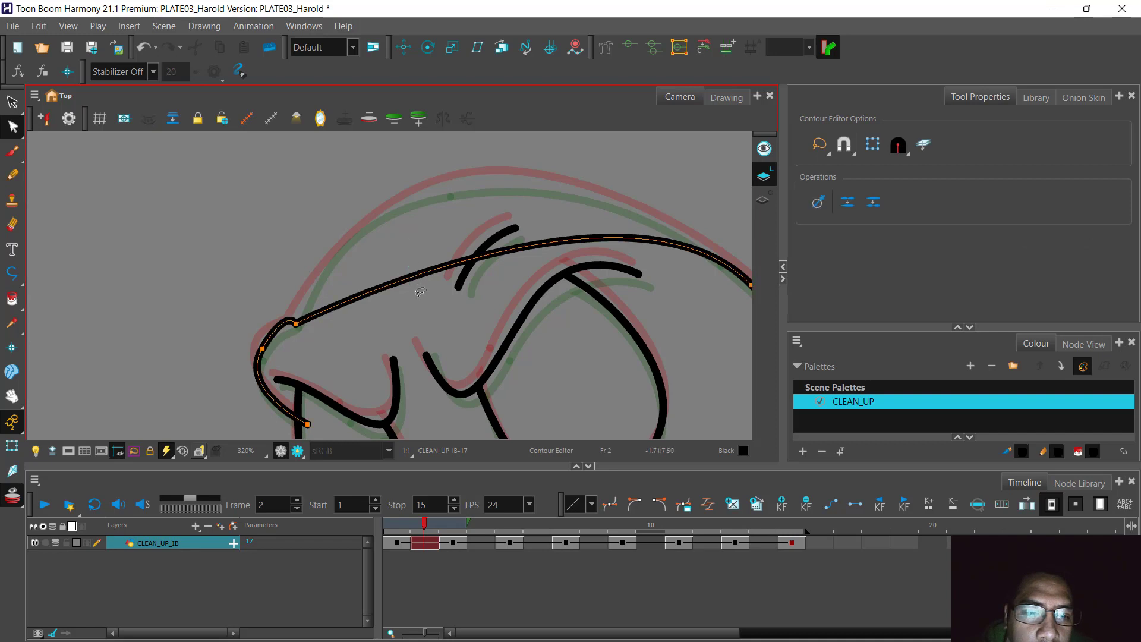
{"action": "left_click", "coordinate": [504, 251]}
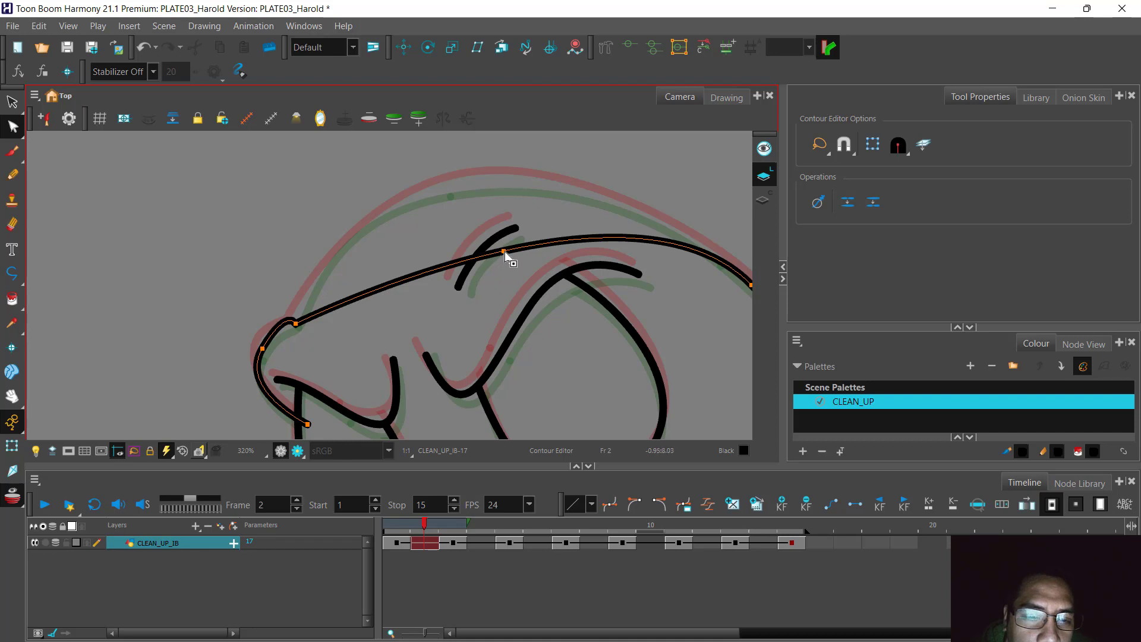
{"action": "mouse_move", "coordinate": [504, 252]}
{"action": "left_mouse_down"}
{"action": "mouse_move", "coordinate": [488, 191]}
{"action": "mouse_move", "coordinate": [467, 186]}
{"action": "left_mouse_up"}
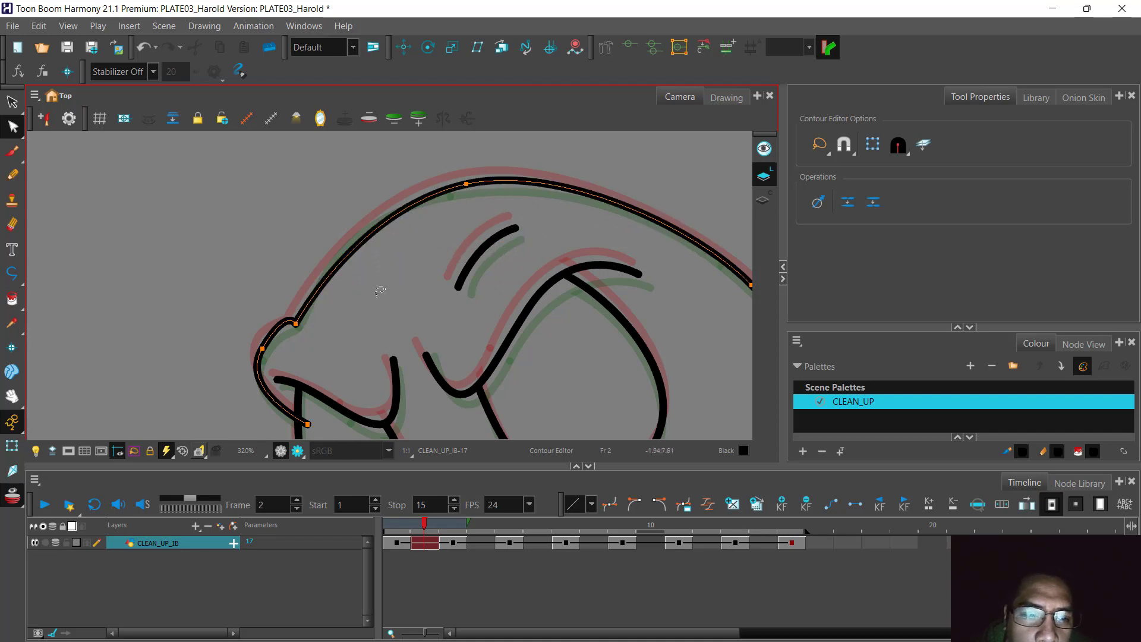
Round the bump at the front of the head and extend the forward curve handle of the head's top point.
{"action": "left_click", "coordinate": [296, 325]}
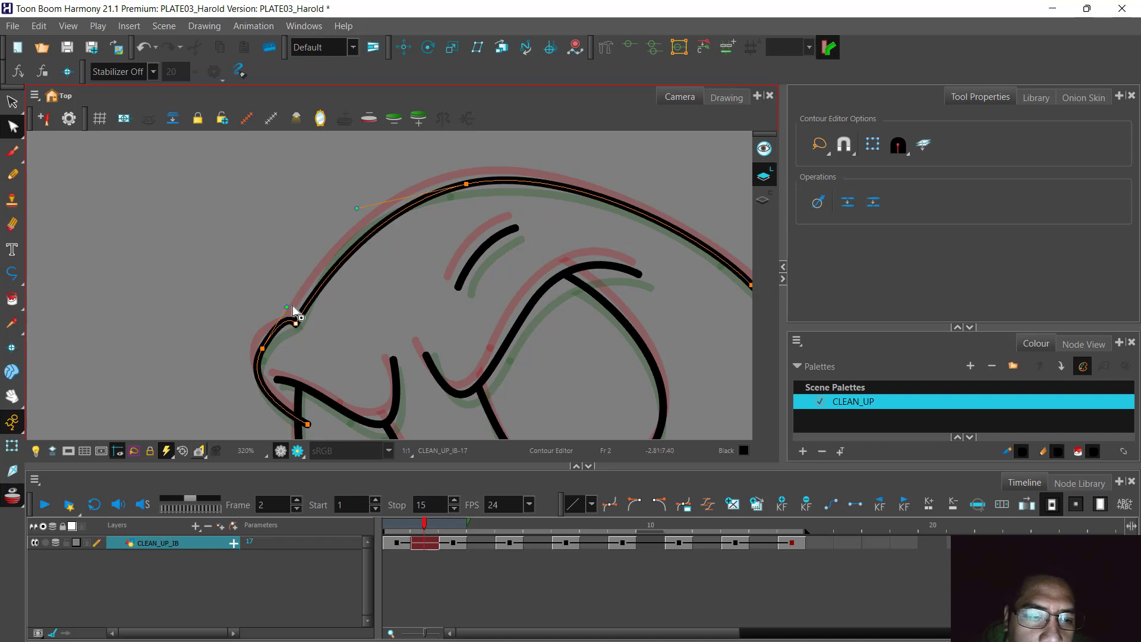
{"action": "left_click_drag", "start_coordinate": [286, 309], "coordinate": [273, 327]}
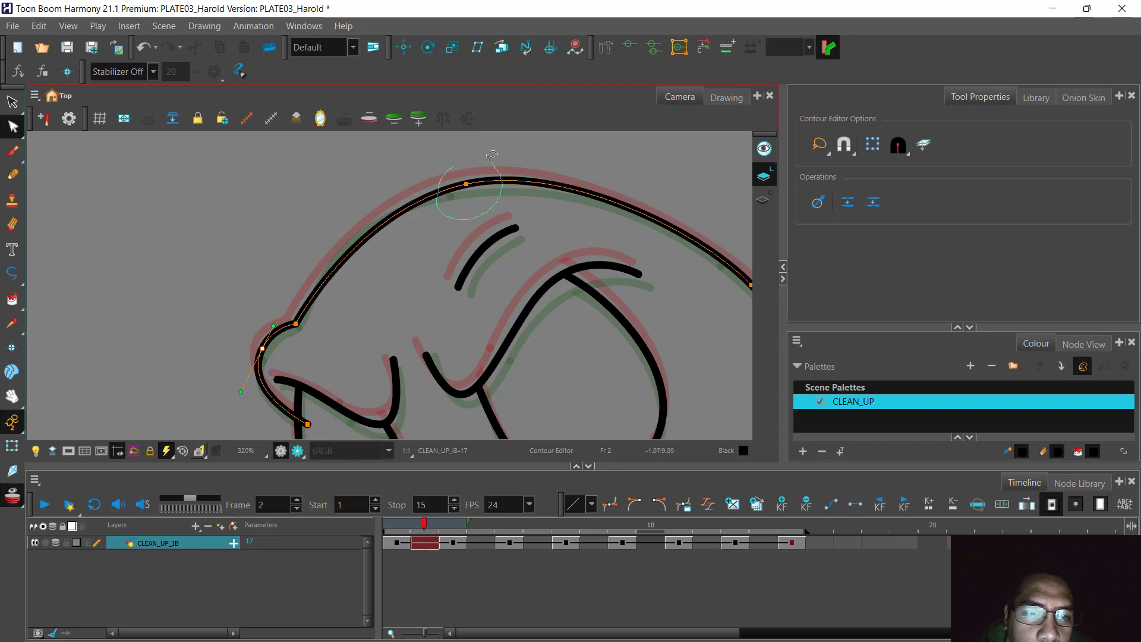
{"action": "left_click", "coordinate": [465, 185]}
{"action": "left_click_drag", "start_coordinate": [358, 211], "coordinate": [336, 213]}
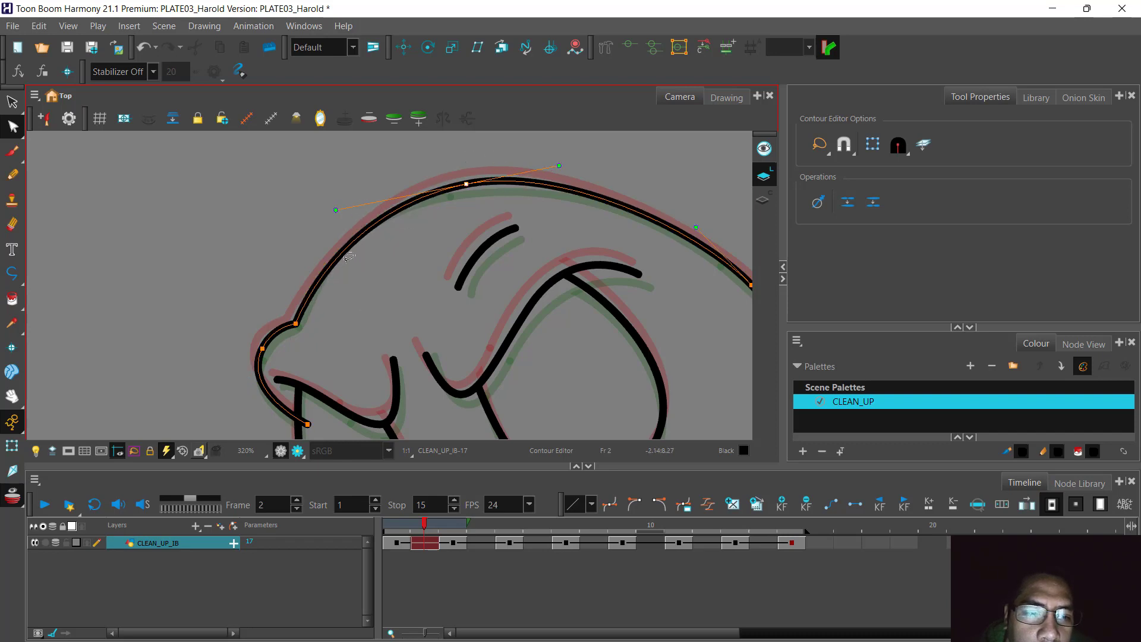
Nudge the corner point where the bump meets the head slightly left and up, and deselect the line.
{"action": "left_click", "coordinate": [296, 324]}
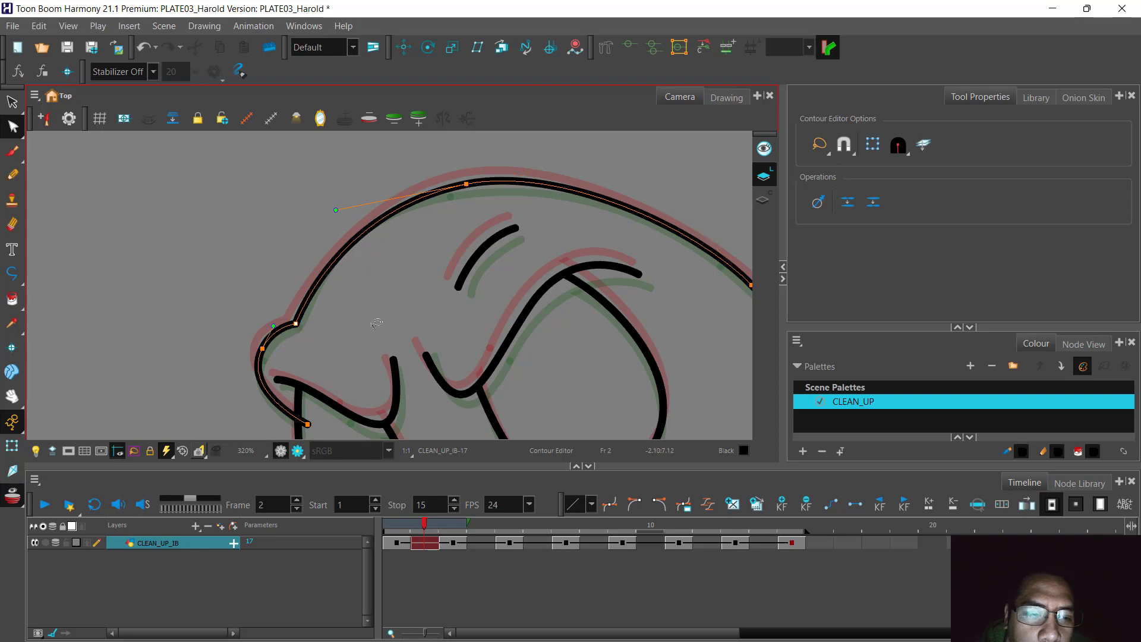
{"action": "key", "text": "Left"}
{"action": "key", "text": "Up"}
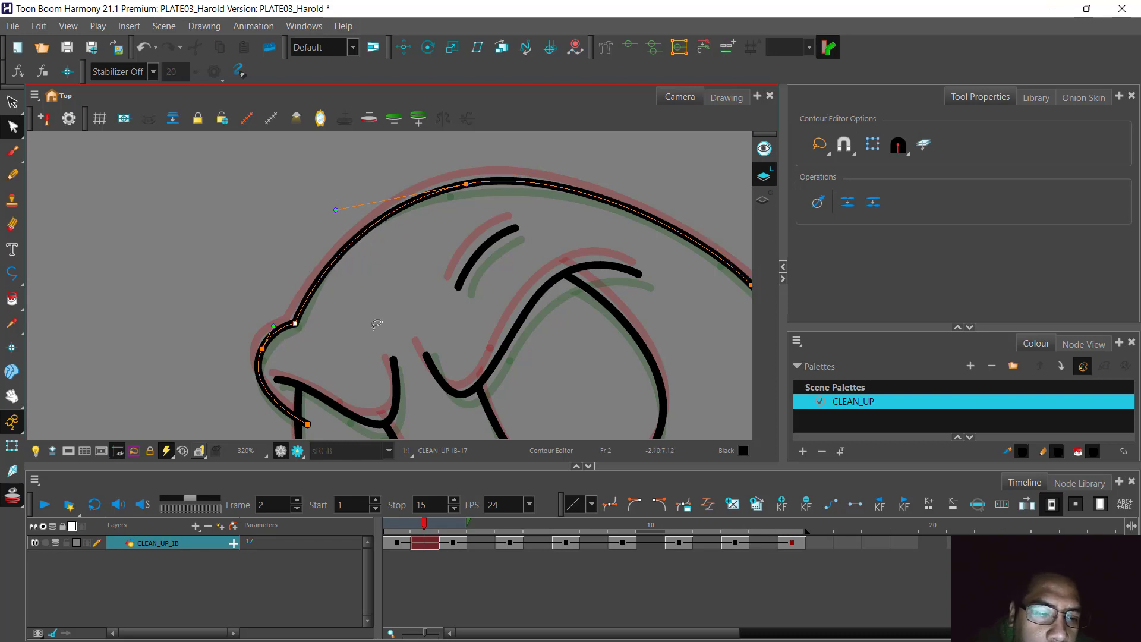
{"action": "key", "text": "Left"}
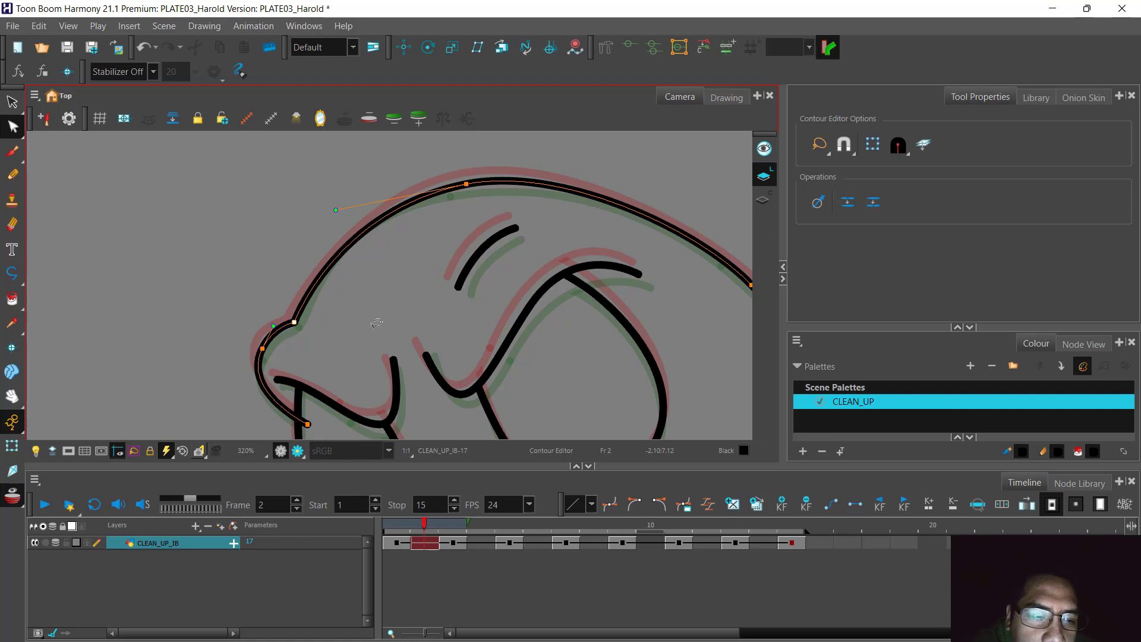
{"action": "mouse_move", "coordinate": [239, 324]}
{"action": "left_mouse_down"}
{"action": "mouse_move", "coordinate": [268, 363]}
{"action": "mouse_move", "coordinate": [240, 343]}
{"action": "left_mouse_up"}
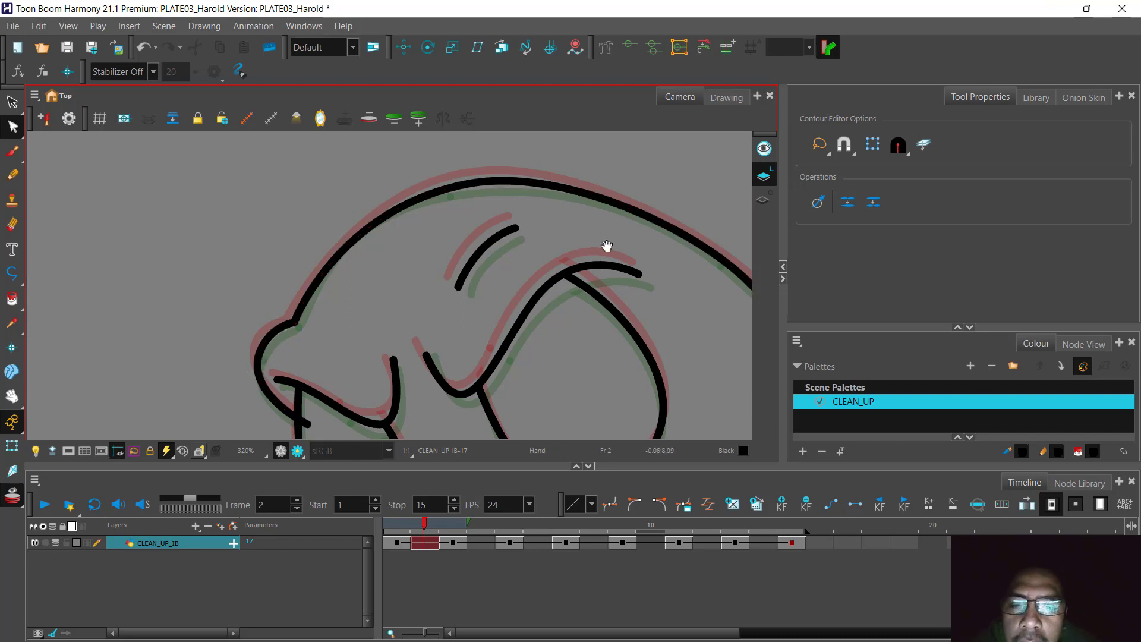
Adjust the curve handle of the point just before the back's pointed tip so the line runs between the onion-skin lines.
{"action": "mouse_move", "coordinate": [606, 247]}
{"action": "left_mouse_down"}
{"action": "mouse_move", "coordinate": [374, 234]}
{"action": "mouse_move", "coordinate": [387, 203]}
{"action": "mouse_move", "coordinate": [488, 275]}
{"action": "mouse_move", "coordinate": [482, 262]}
{"action": "left_mouse_up"}
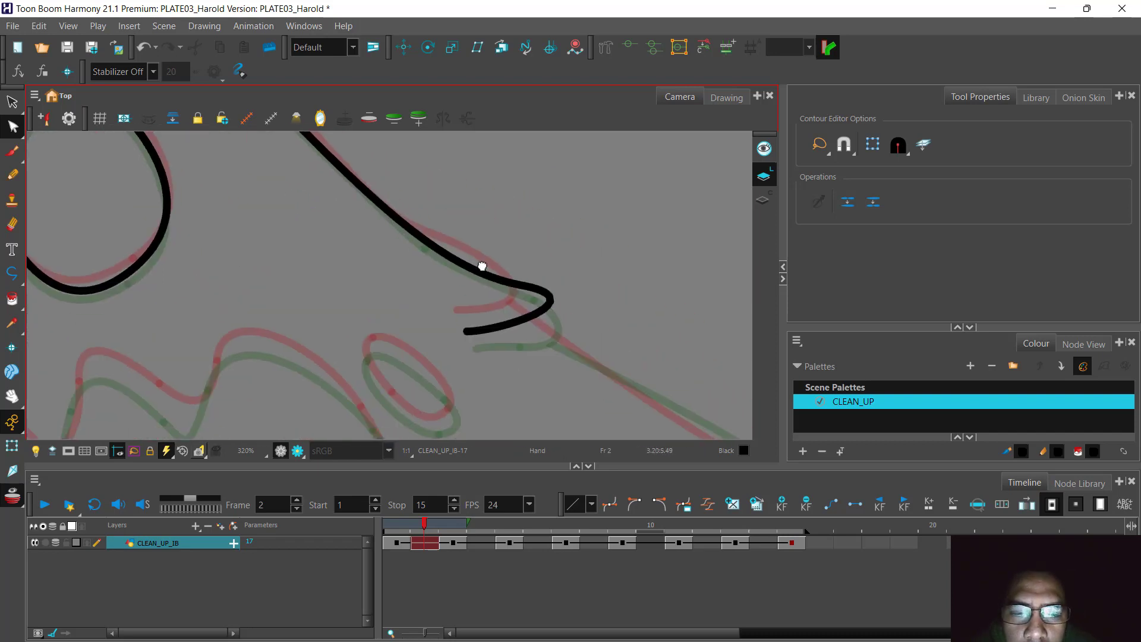
{"action": "left_click", "coordinate": [507, 290]}
{"action": "left_click", "coordinate": [521, 285]}
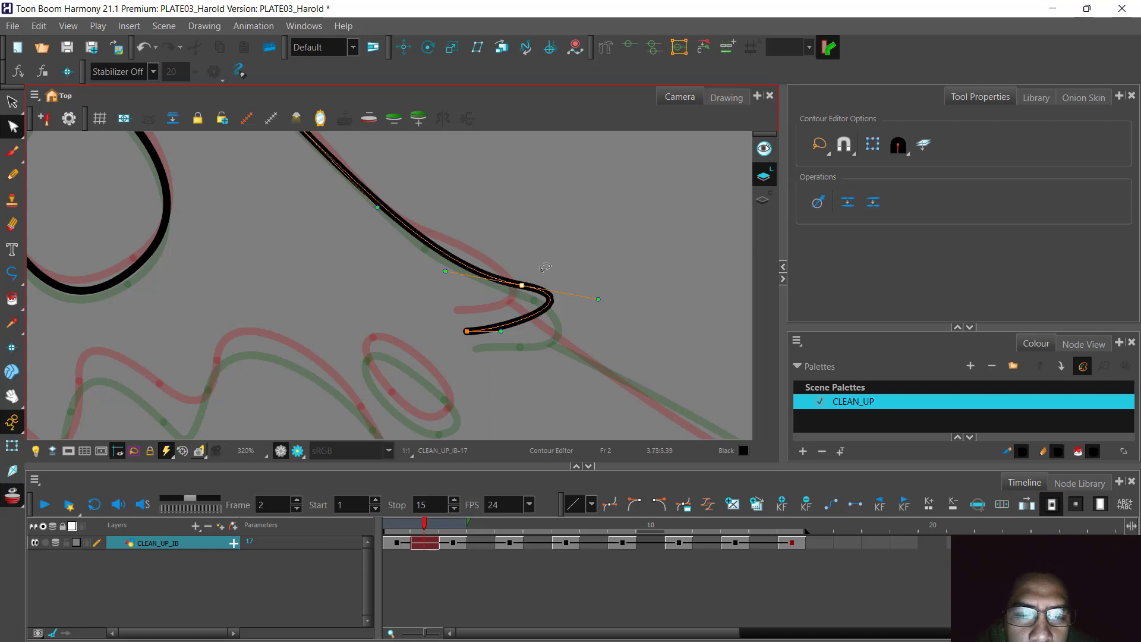
{"action": "left_click_drag", "start_coordinate": [446, 271], "coordinate": [450, 257]}
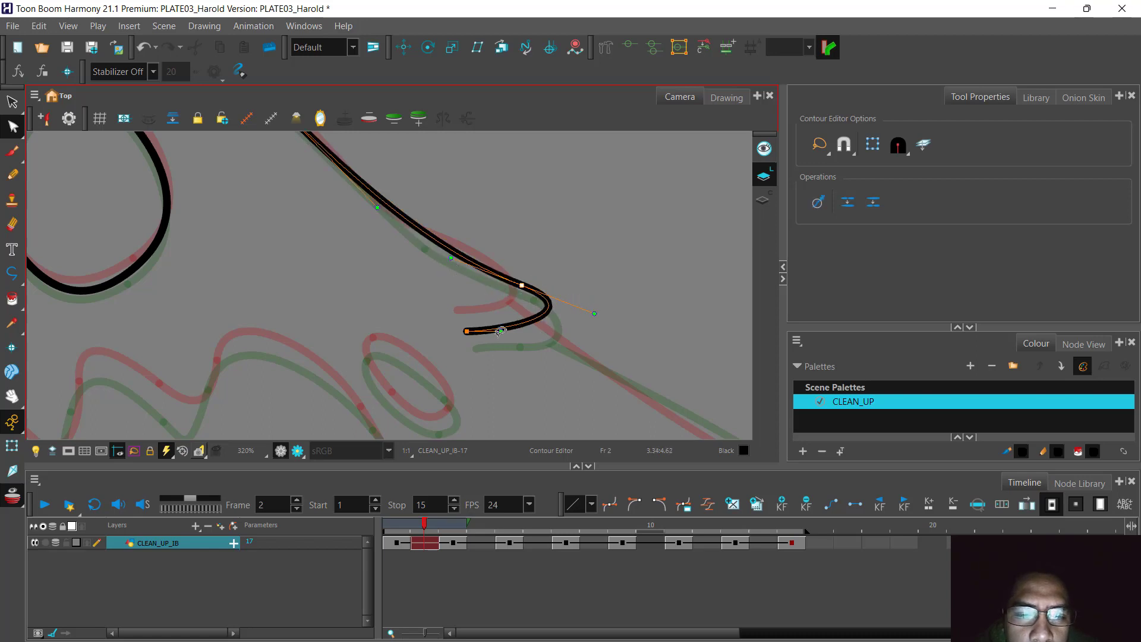
{"action": "mouse_move", "coordinate": [340, 217]}
{"action": "left_mouse_down"}
{"action": "mouse_move", "coordinate": [465, 361]}
{"action": "mouse_move", "coordinate": [504, 385]}
{"action": "mouse_move", "coordinate": [457, 291]}
{"action": "left_mouse_up"}
{"action": "key", "text": "ctrl+alt"}
{"action": "scroll", "coordinate": [504, 363], "scroll_direction": "down", "scroll_amount": 4}
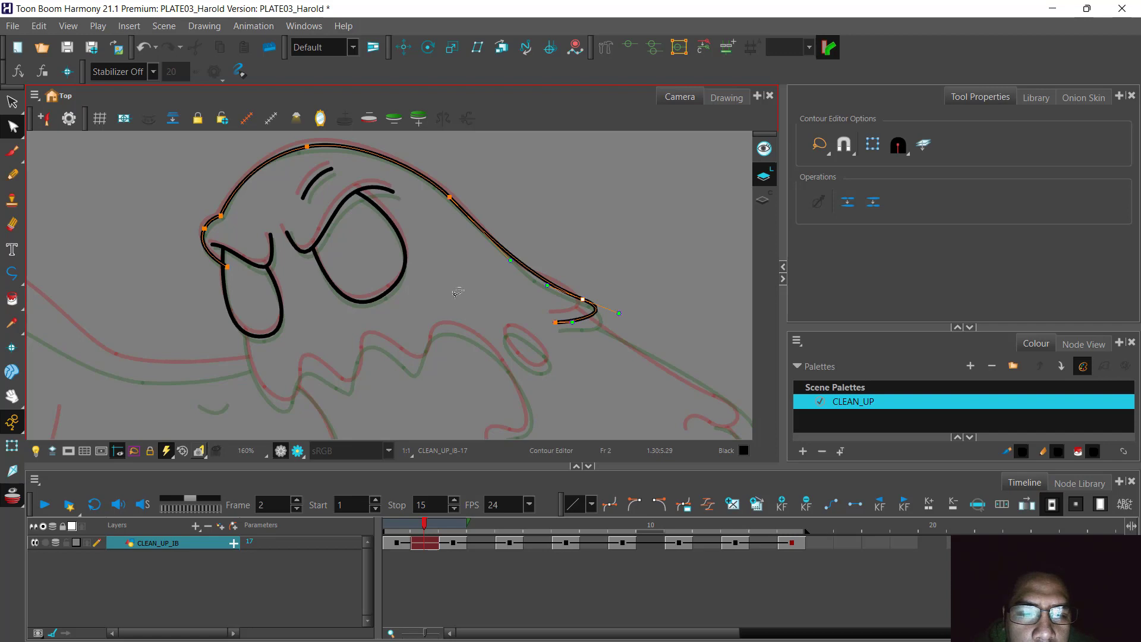
{"action": "scroll", "coordinate": [458, 292], "scroll_direction": "up", "scroll_amount": 2}
{"action": "scroll", "coordinate": [453, 303], "scroll_direction": "down", "scroll_amount": 1}
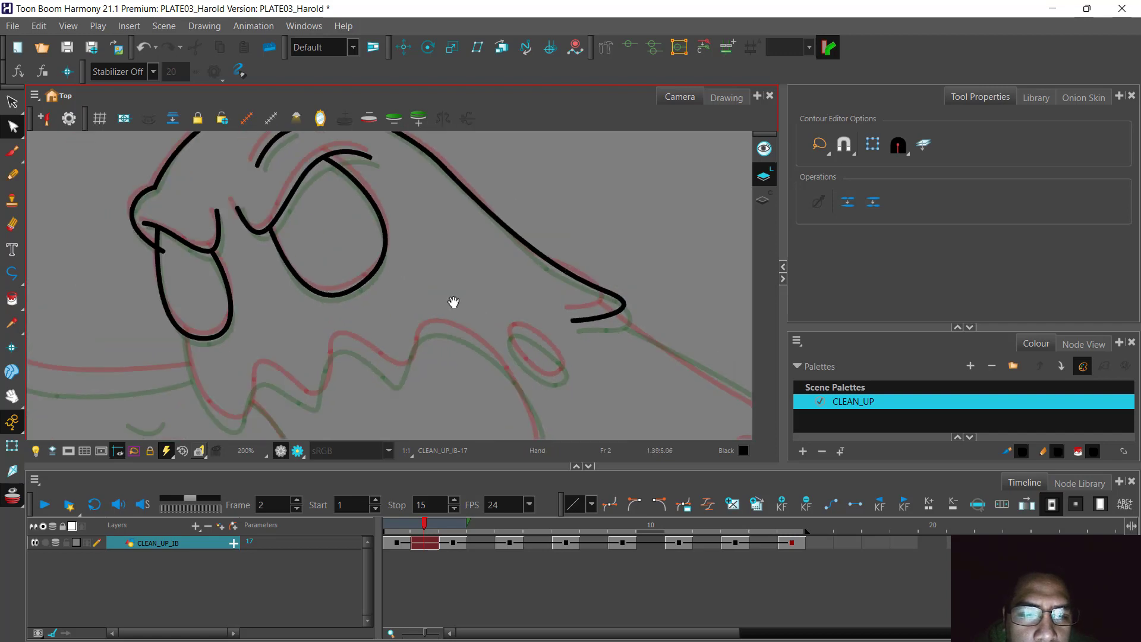
{"action": "left_click_drag", "start_coordinate": [453, 303], "coordinate": [492, 333]}
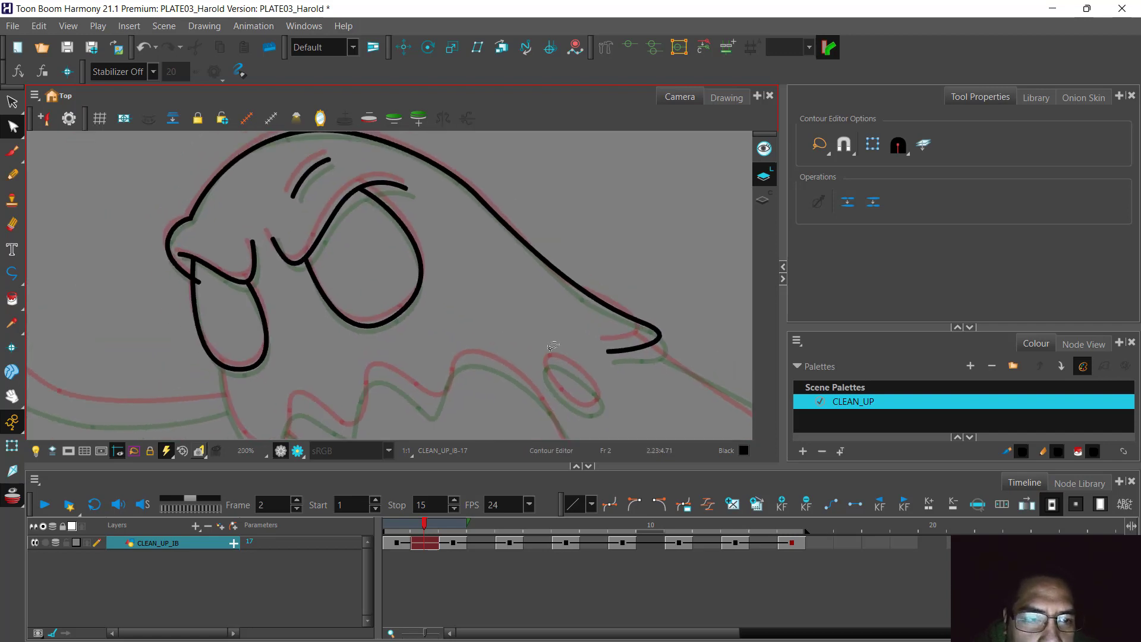
Turn off onion skin and compare the small oval below the pointed tip on frames 1 and 3.
{"action": "scroll", "coordinate": [451, 255], "scroll_direction": "up", "scroll_amount": 2}
{"action": "scroll", "coordinate": [482, 281], "scroll_direction": "up", "scroll_amount": 2}
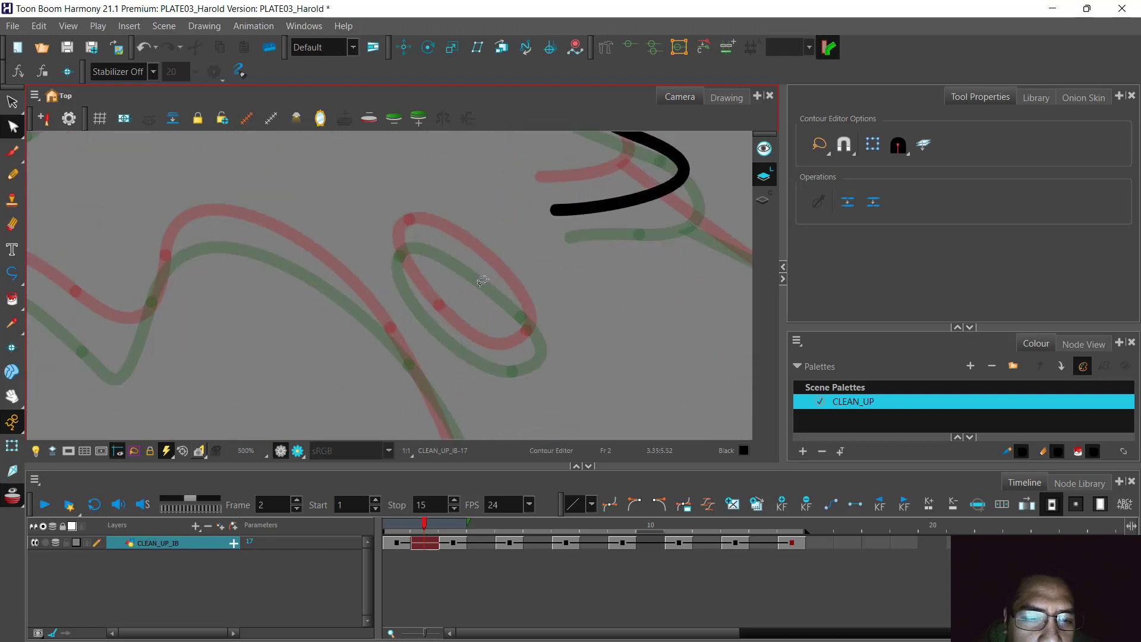
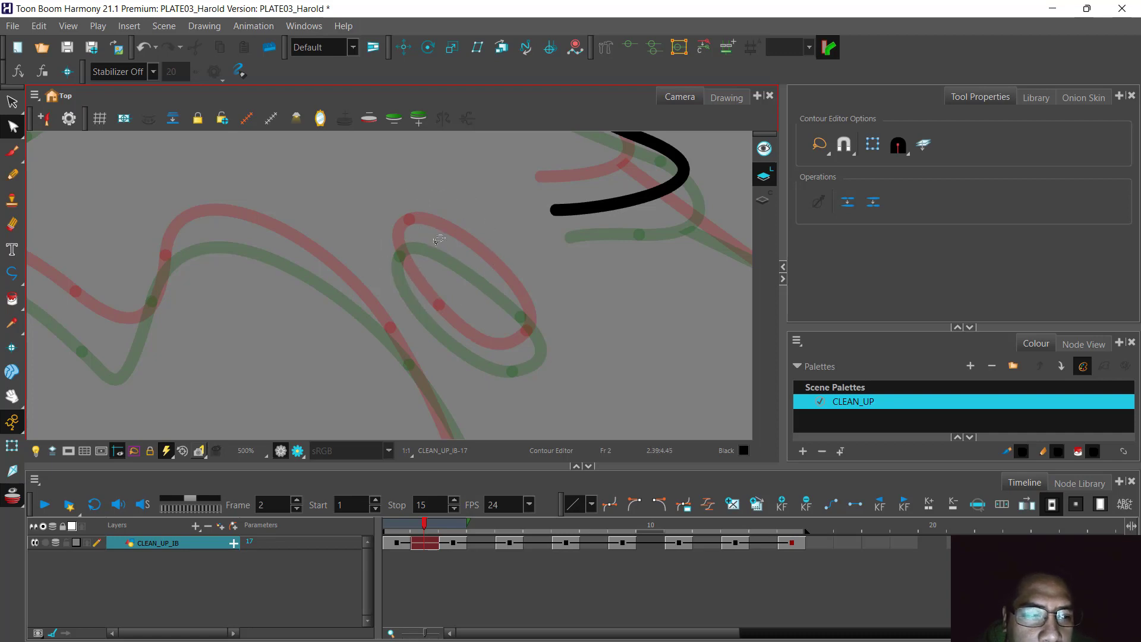
{"action": "left_click", "coordinate": [13, 502]}
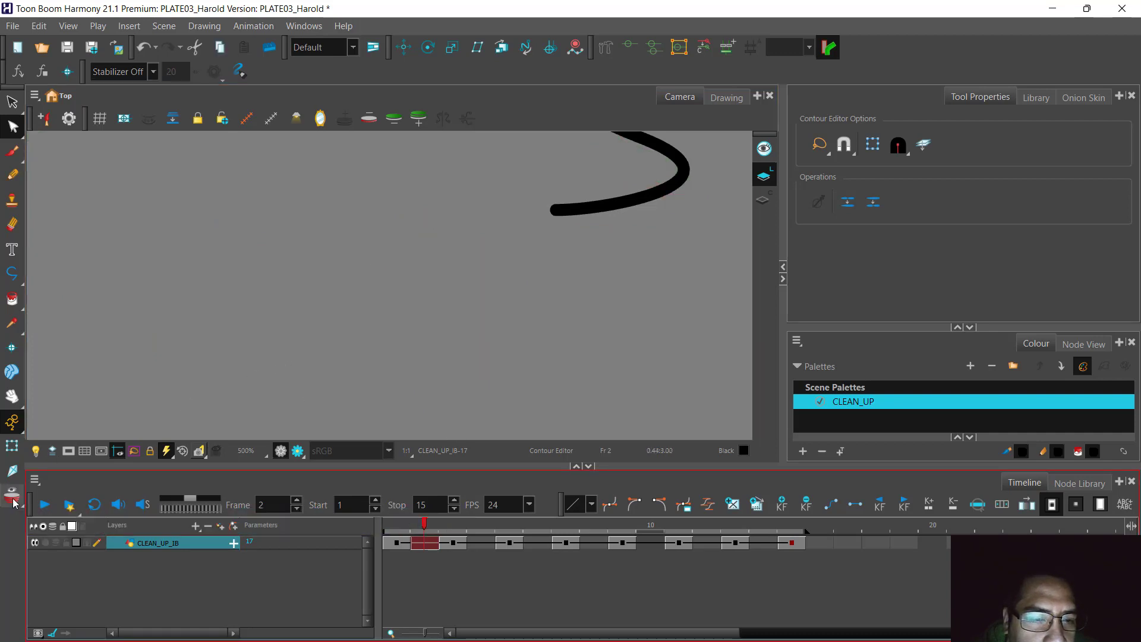
{"action": "left_click", "coordinate": [397, 526]}
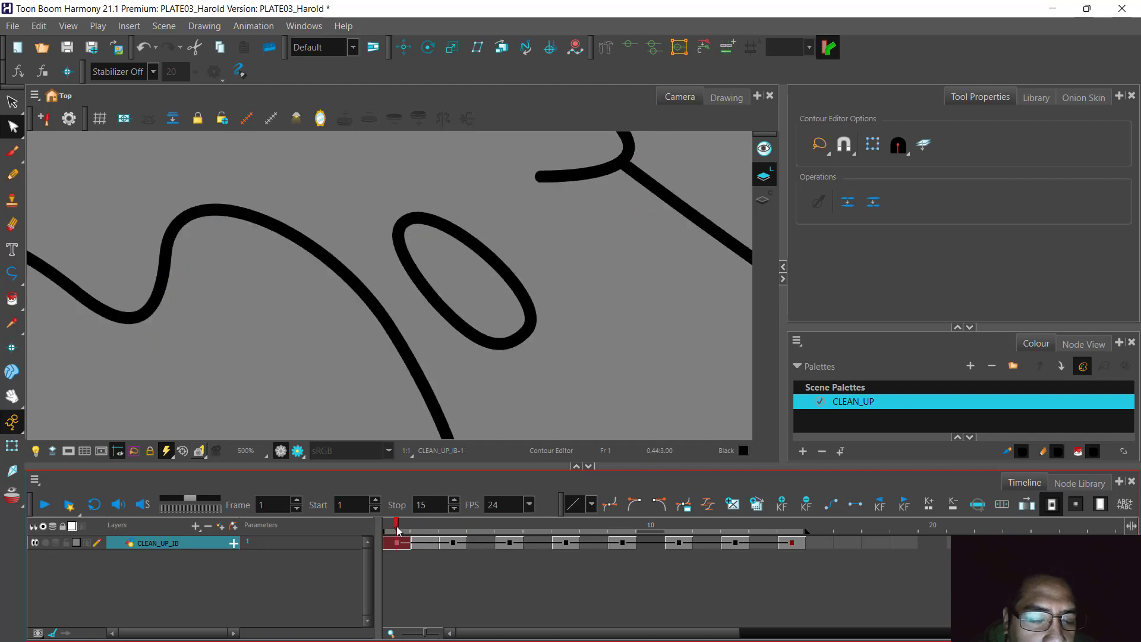
{"action": "left_click", "coordinate": [455, 528]}
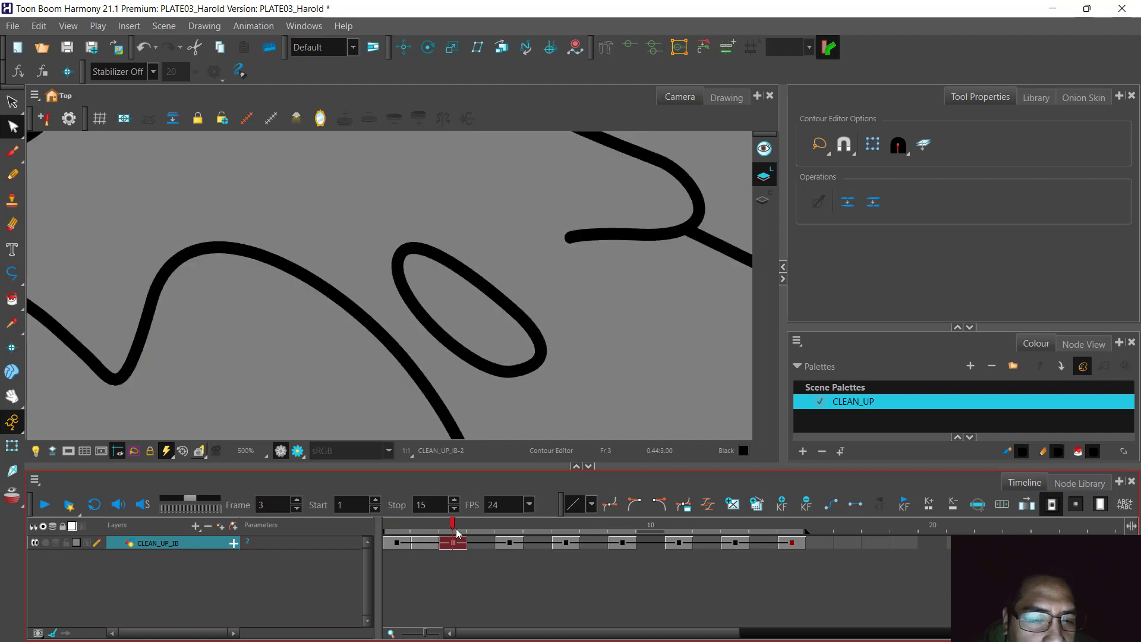
Select the small oval on frame 1 and copy it as a drawing object.
{"action": "left_click", "coordinate": [394, 526]}
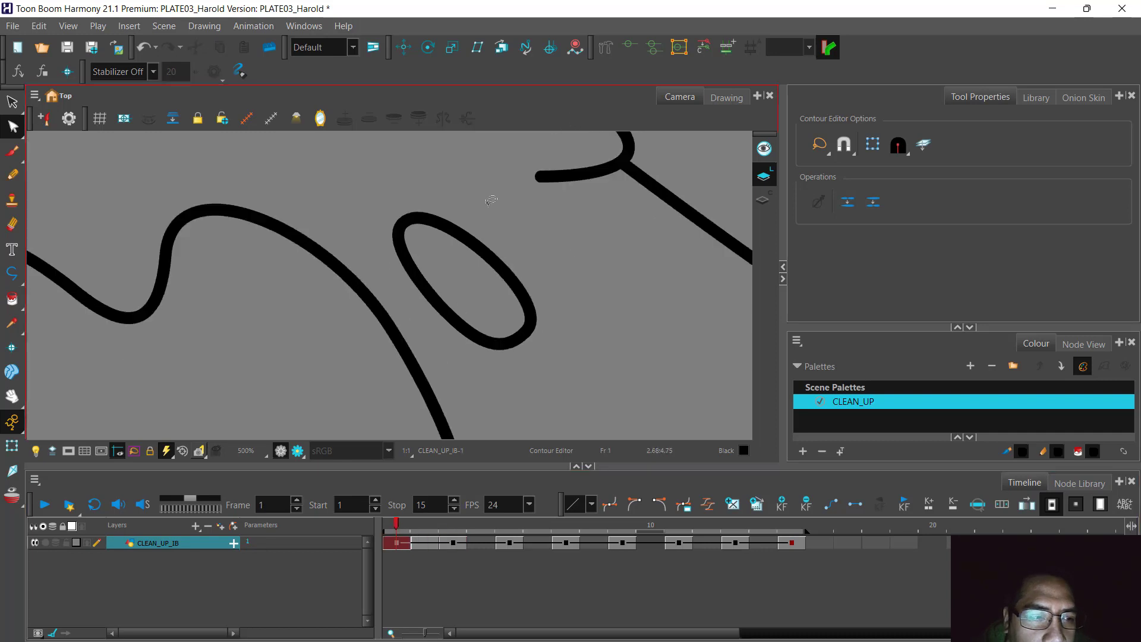
{"action": "left_click", "coordinate": [11, 102]}
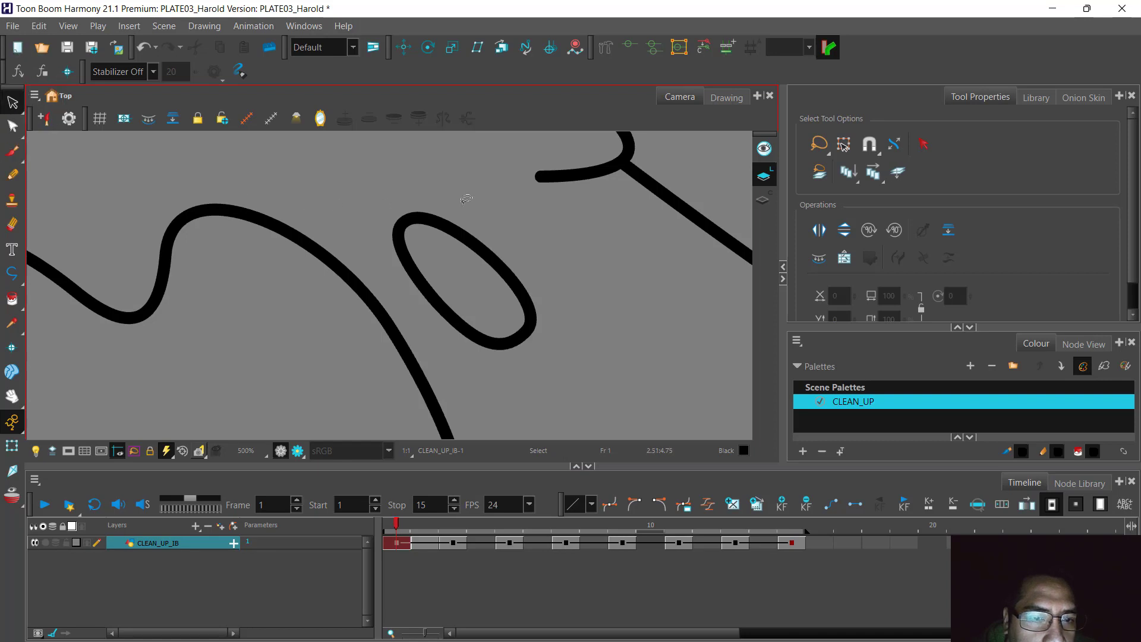
{"action": "left_click", "coordinate": [455, 225]}
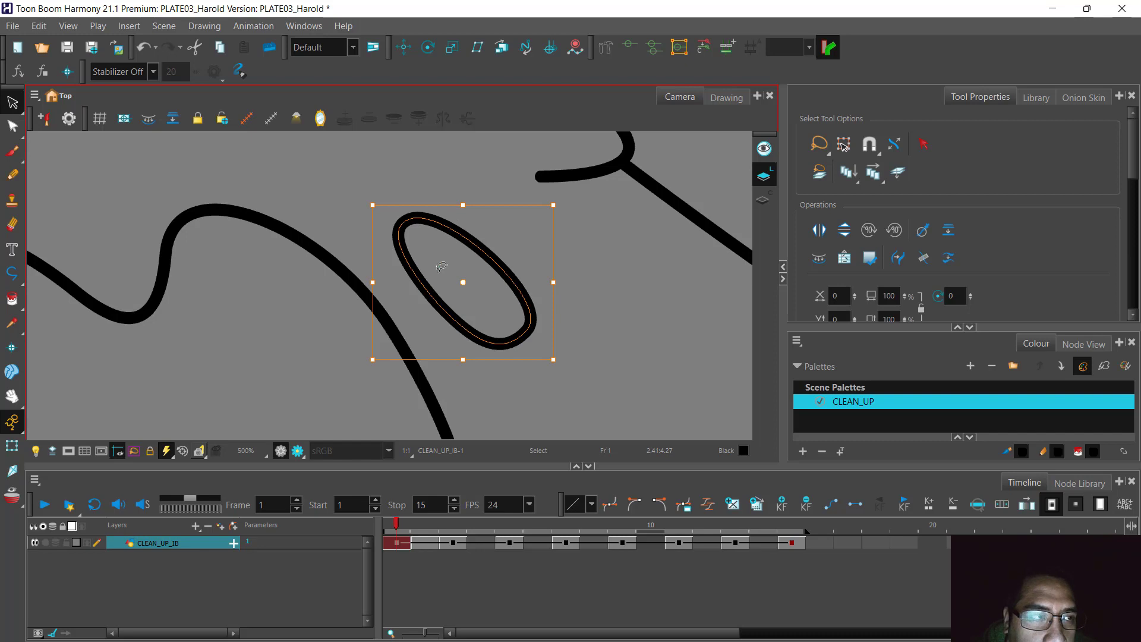
{"action": "left_click", "coordinate": [38, 27]}
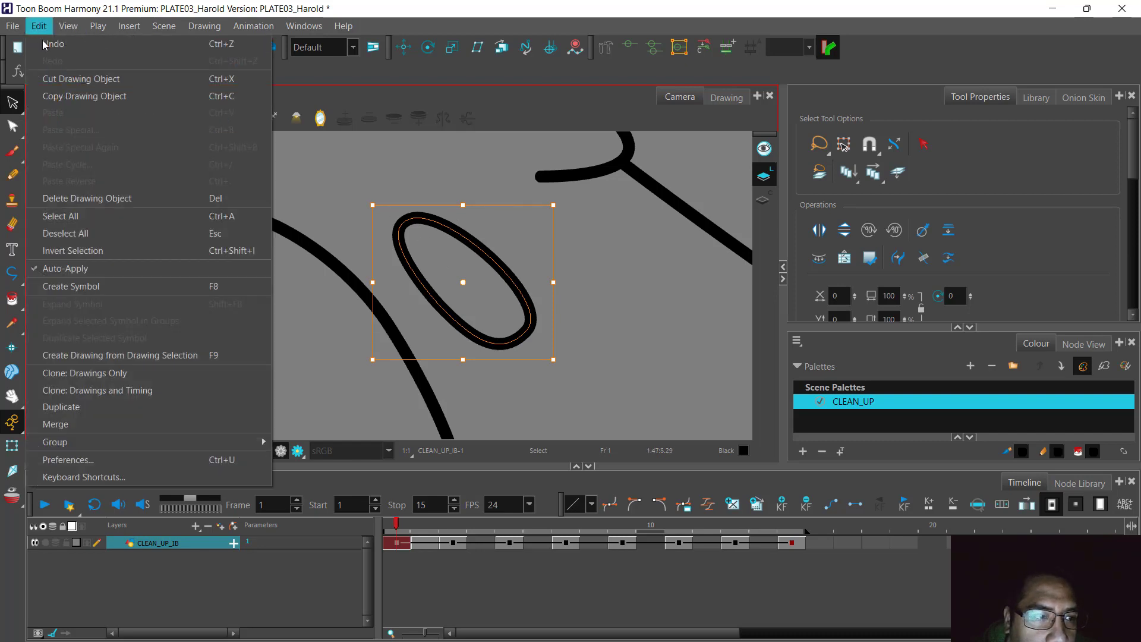
{"action": "left_click", "coordinate": [88, 98]}
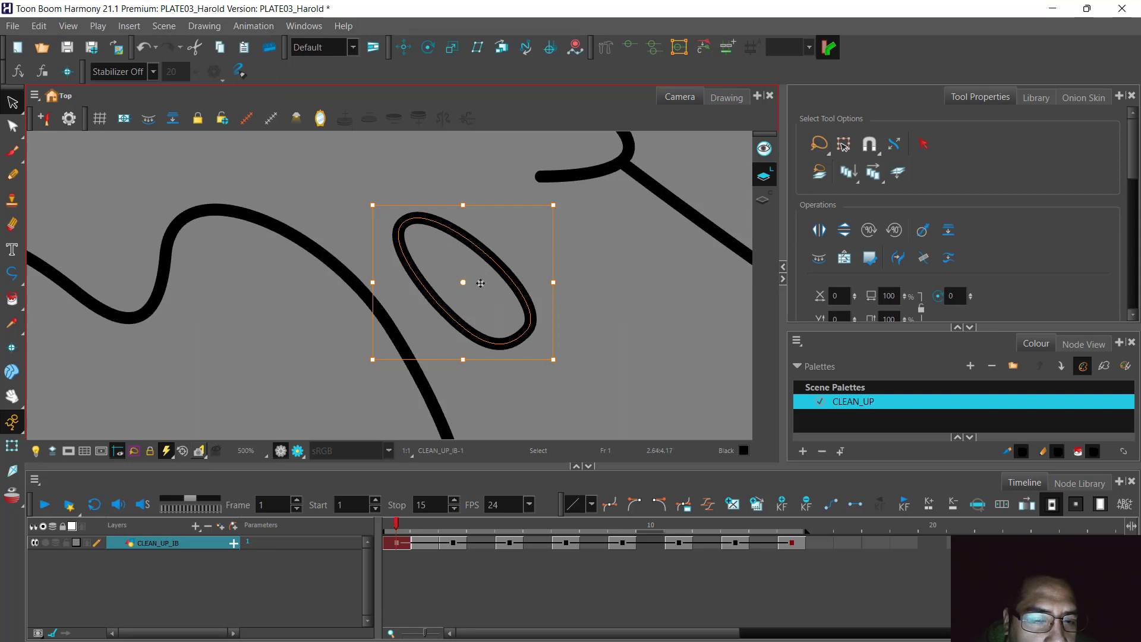
Turn onion skin back on at frame 2 and paste the copied oval into its drawing.
{"action": "left_click", "coordinate": [431, 525]}
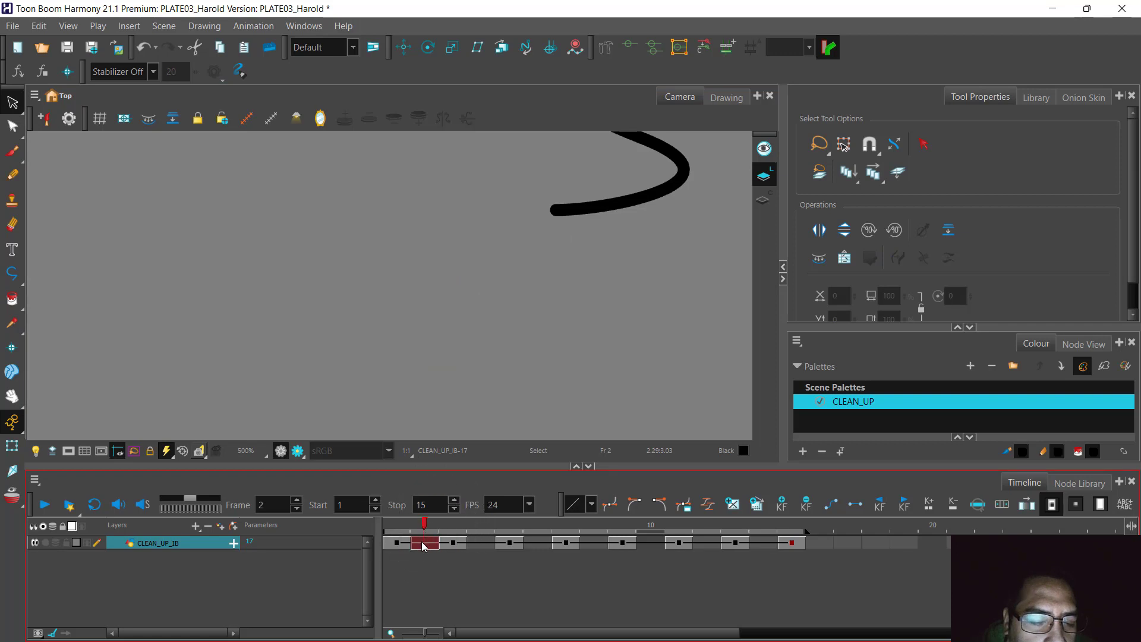
{"action": "left_click", "coordinate": [422, 541]}
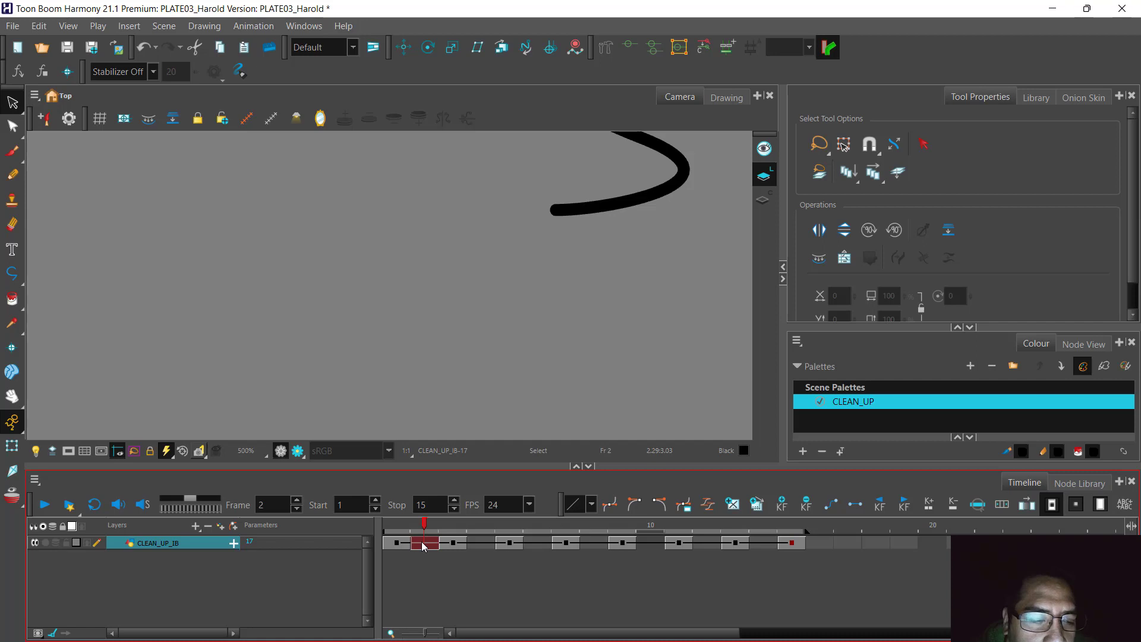
{"action": "left_click", "coordinate": [14, 498]}
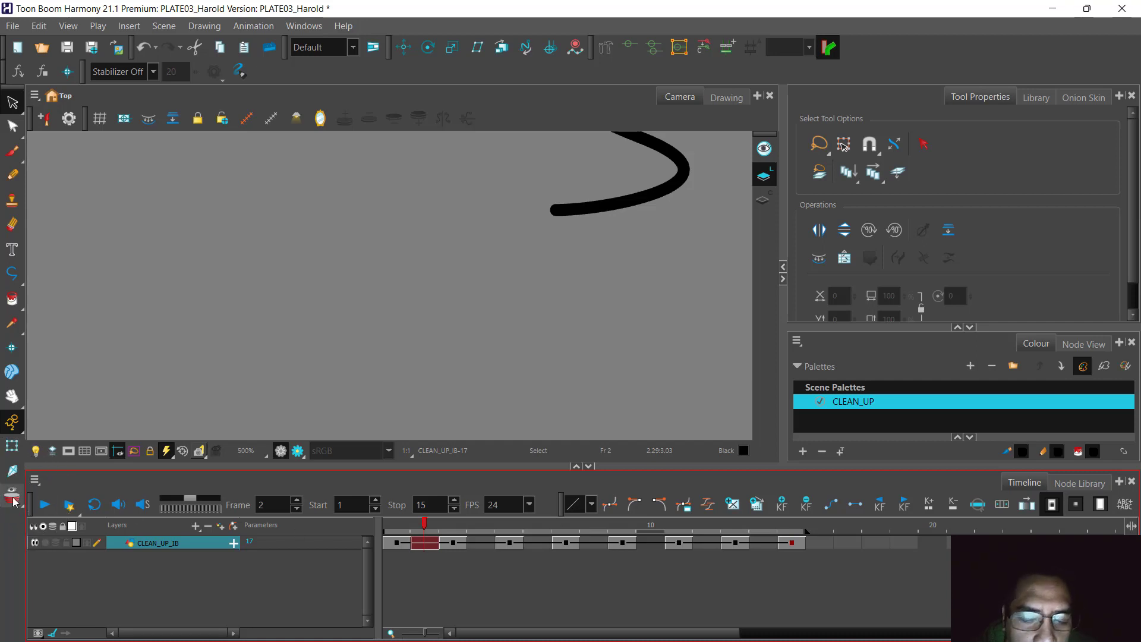
{"action": "left_click", "coordinate": [13, 502]}
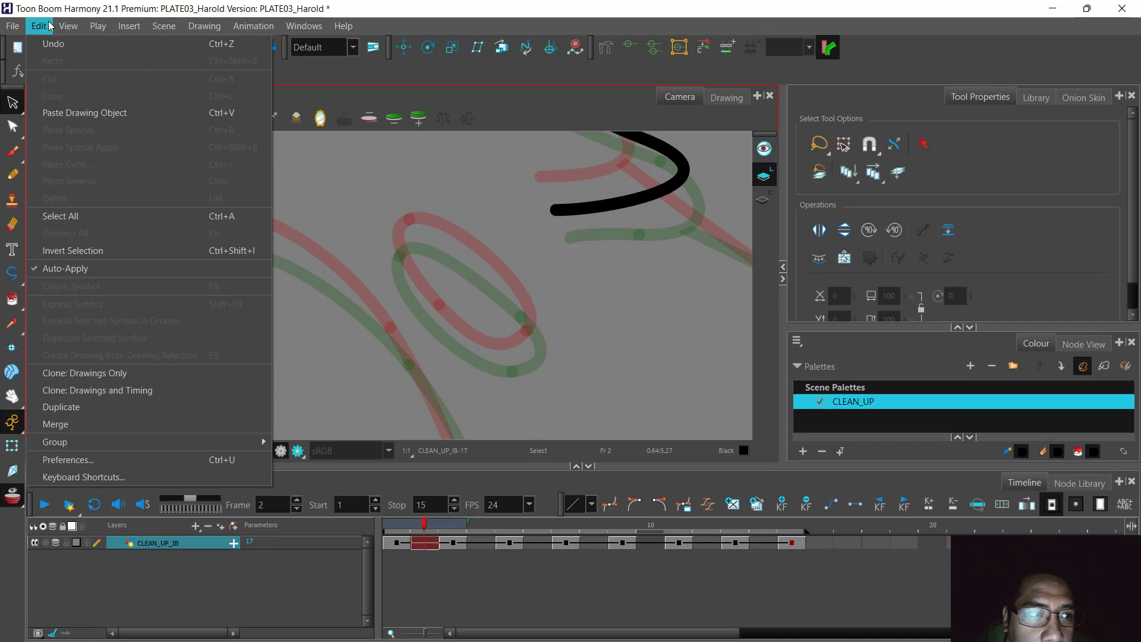
{"action": "left_click", "coordinate": [131, 114]}
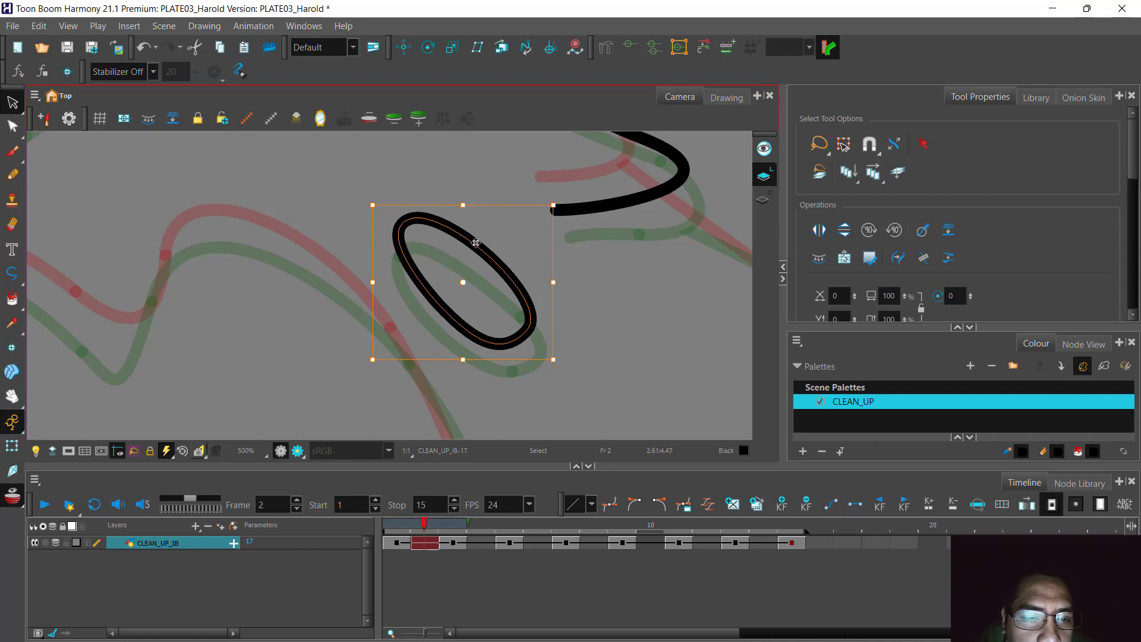
Move the pasted oval down and nudge it right until it sits midway between the red and green ovals, and deselect it.
{"action": "left_click_drag", "start_coordinate": [477, 245], "coordinate": [474, 261]}
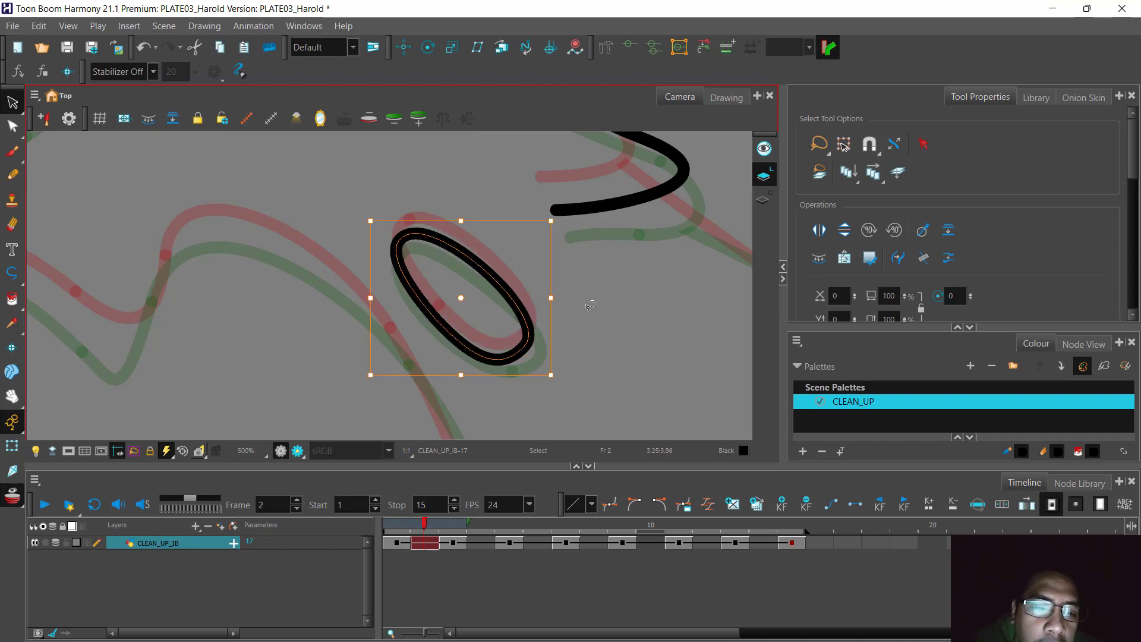
{"action": "key", "text": "Right"}
{"action": "key", "text": "Right"}
{"action": "key", "text": "Right"}
{"action": "key", "text": "Right"}
{"action": "key", "text": "Right"}
{"action": "key", "text": "Right"}
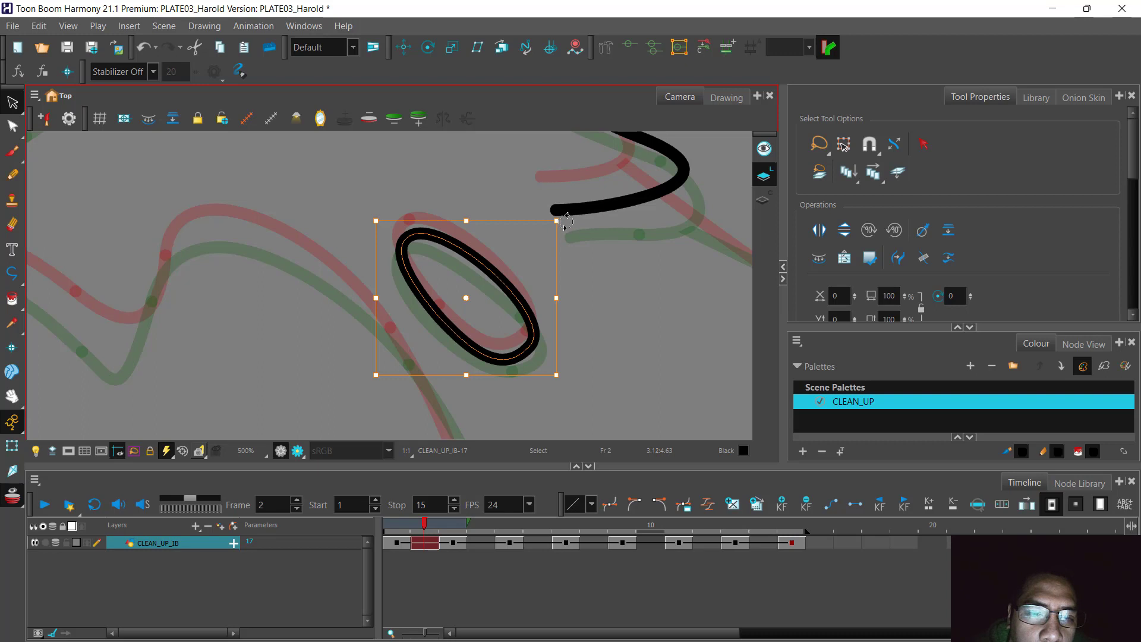
{"action": "left_click", "coordinate": [601, 371]}
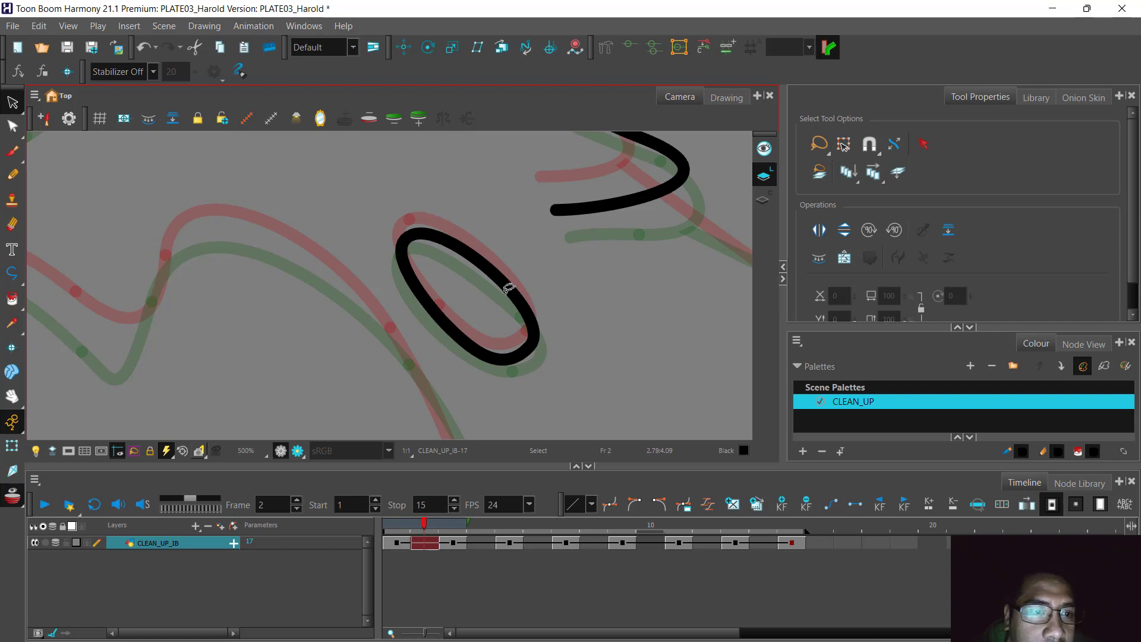
{"action": "scroll", "coordinate": [508, 288], "scroll_direction": "down", "scroll_amount": 2}
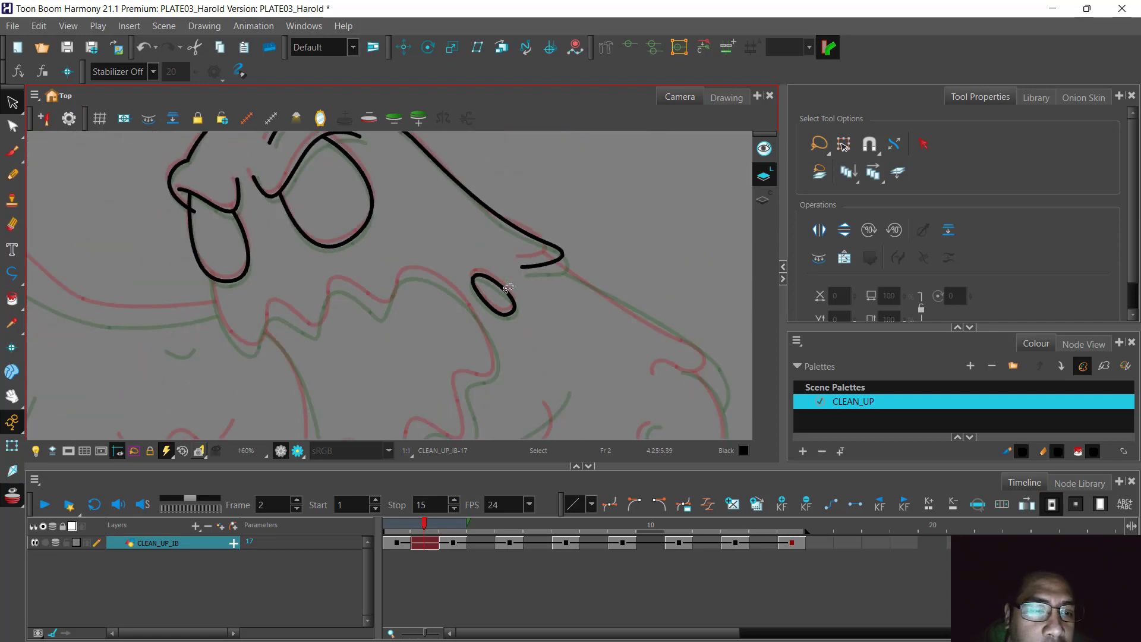
Examine the small oval and the pointed tip on frame 2 against the red and green onion skin lines.
{"action": "scroll", "coordinate": [509, 287], "scroll_direction": "down", "scroll_amount": 4}
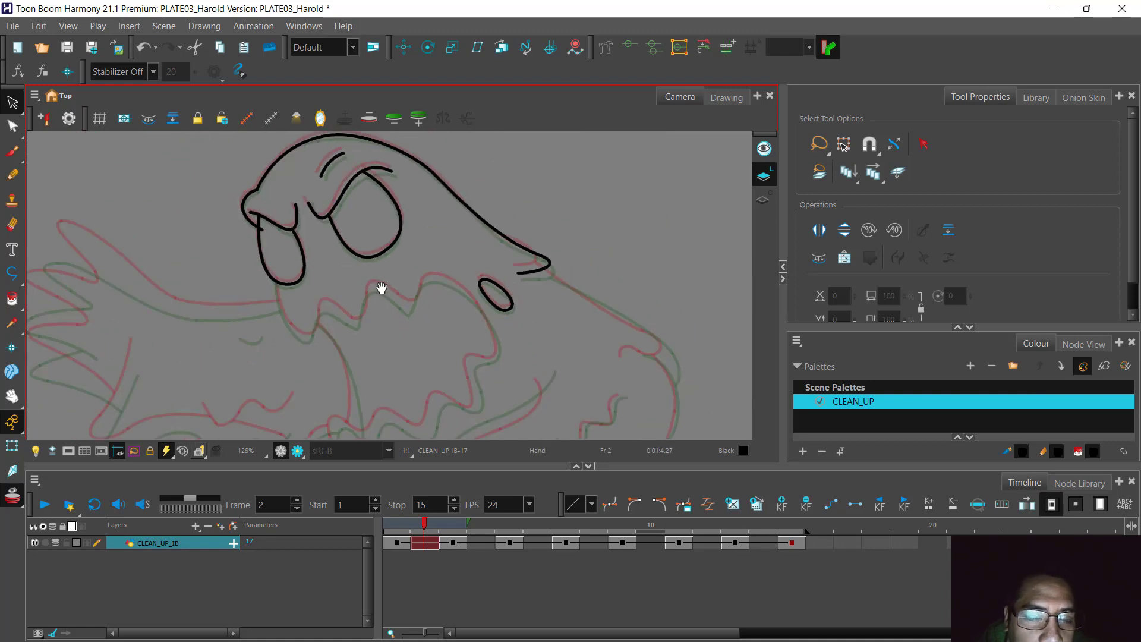
{"action": "scroll", "coordinate": [432, 234], "scroll_direction": "up", "scroll_amount": 1}
{"action": "scroll", "coordinate": [515, 253], "scroll_direction": "up", "scroll_amount": 1}
{"action": "scroll", "coordinate": [515, 252], "scroll_direction": "up", "scroll_amount": 3}
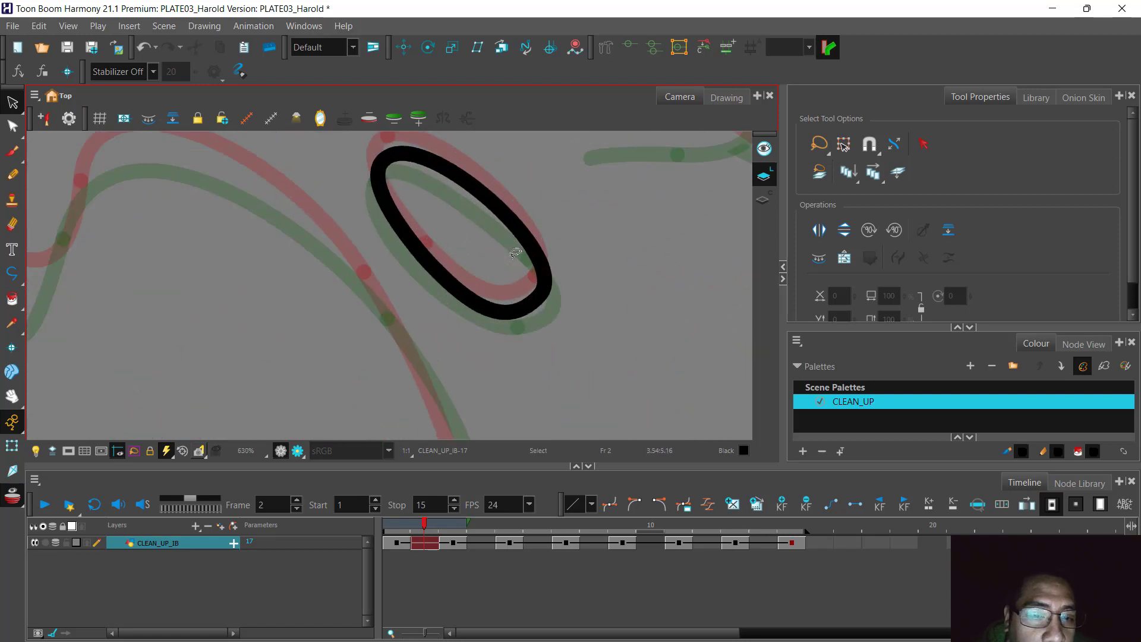
{"action": "scroll", "coordinate": [516, 253], "scroll_direction": "down", "scroll_amount": 1}
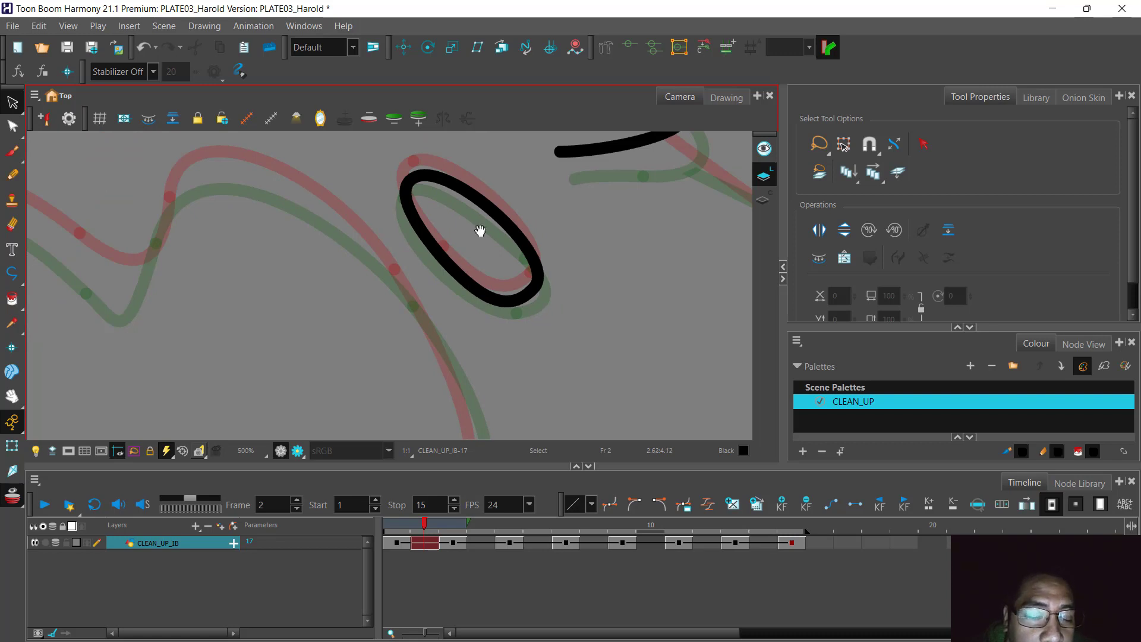
{"action": "left_click_drag", "start_coordinate": [476, 229], "coordinate": [501, 341]}
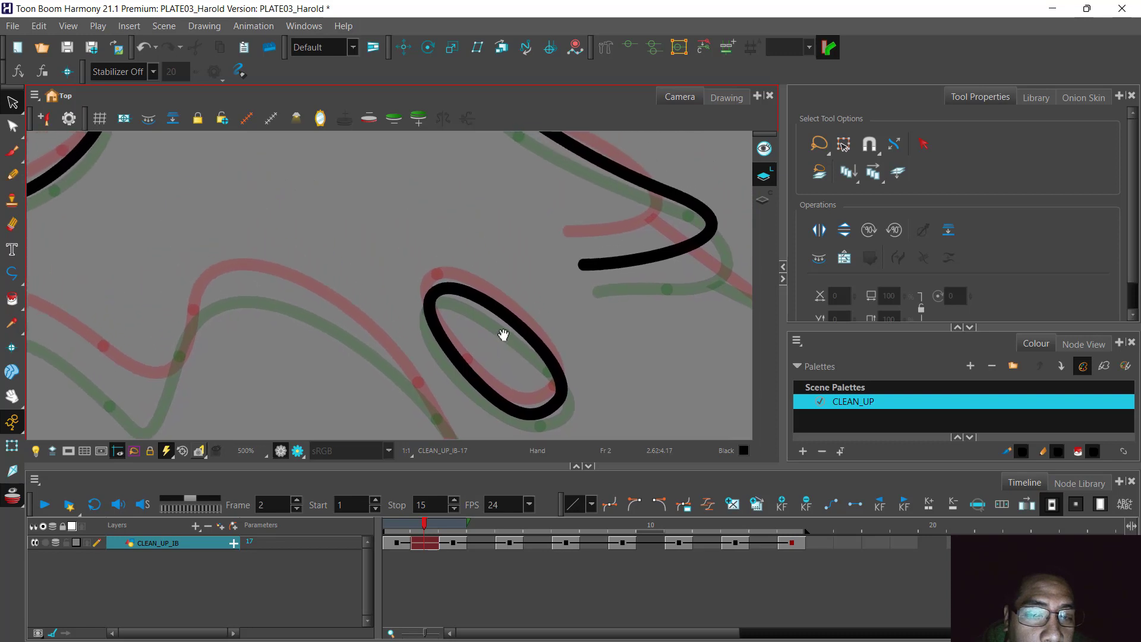
{"action": "scroll", "coordinate": [502, 330], "scroll_direction": "down", "scroll_amount": 2}
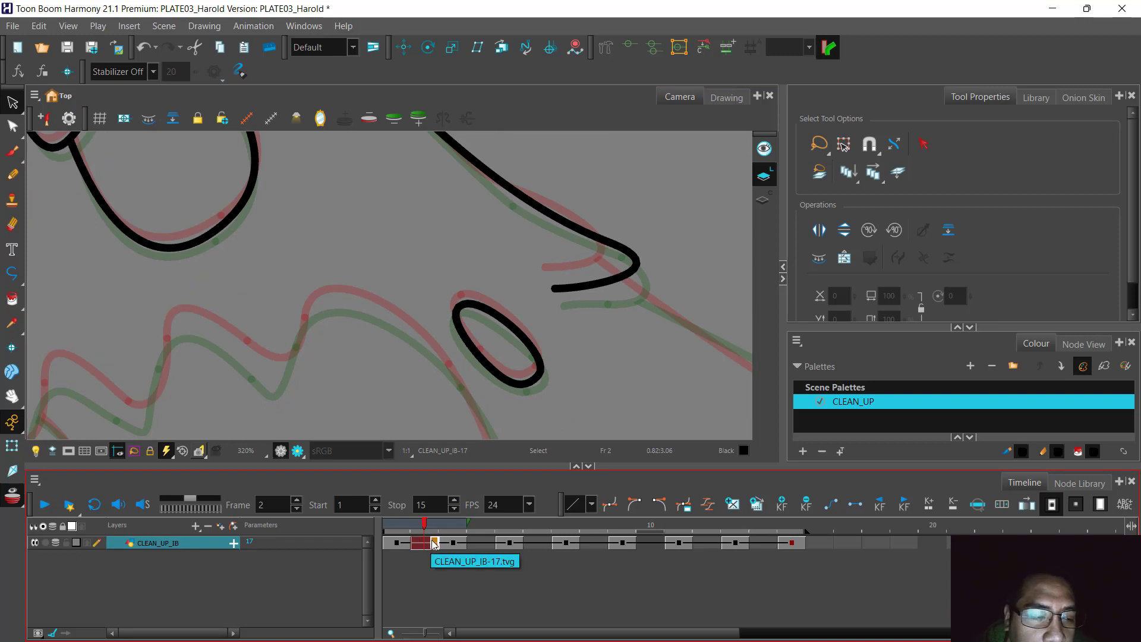
Turn off onion skin and compare the in-between head on frame 2 with the drawing on frame 3.
{"action": "left_click", "coordinate": [13, 498]}
{"action": "scroll", "coordinate": [284, 320], "scroll_direction": "down", "scroll_amount": 4}
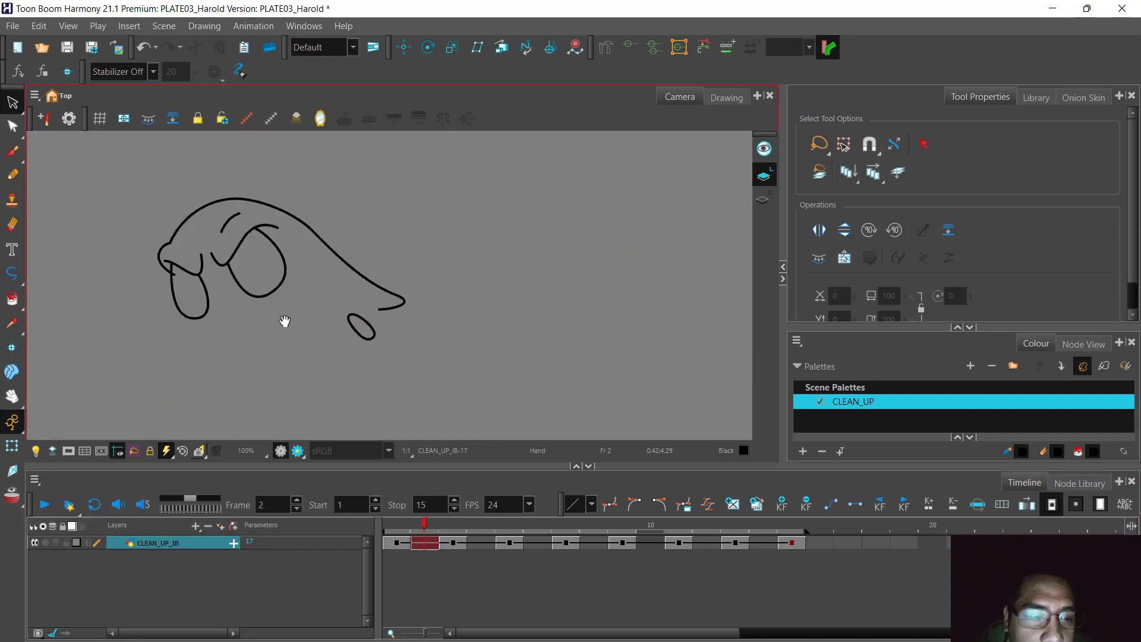
{"action": "mouse_move", "coordinate": [285, 321]}
{"action": "left_mouse_down"}
{"action": "mouse_move", "coordinate": [461, 324]}
{"action": "mouse_move", "coordinate": [453, 338]}
{"action": "left_mouse_up"}
{"action": "scroll", "coordinate": [461, 300], "scroll_direction": "up", "scroll_amount": 3}
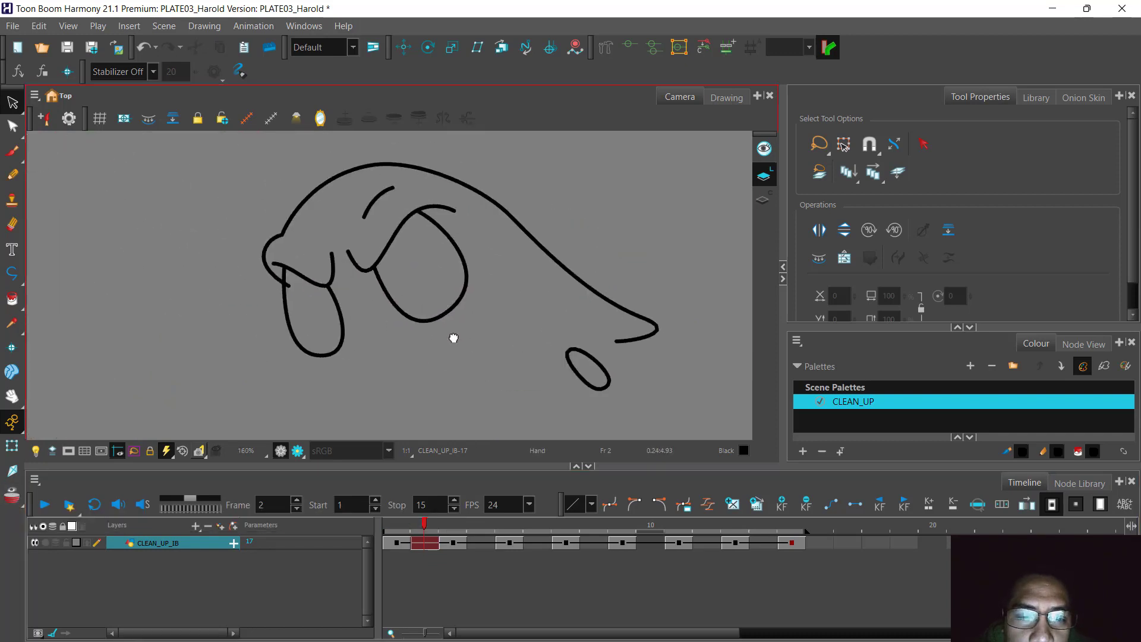
{"action": "left_click", "coordinate": [457, 540]}
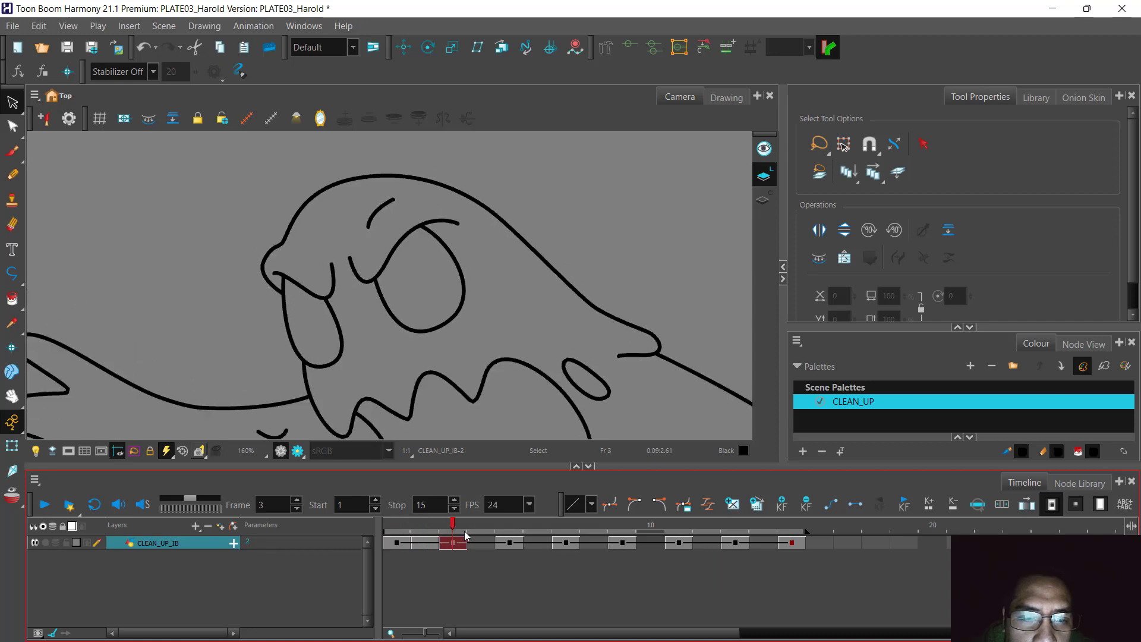
{"action": "mouse_move", "coordinate": [464, 529]}
{"action": "left_mouse_down"}
{"action": "mouse_move", "coordinate": [433, 525]}
{"action": "mouse_move", "coordinate": [423, 516]}
{"action": "mouse_move", "coordinate": [432, 512]}
{"action": "mouse_move", "coordinate": [393, 510]}
{"action": "mouse_move", "coordinate": [463, 526]}
{"action": "mouse_move", "coordinate": [383, 528]}
{"action": "mouse_move", "coordinate": [462, 522]}
{"action": "mouse_move", "coordinate": [369, 516]}
{"action": "mouse_move", "coordinate": [454, 523]}
{"action": "mouse_move", "coordinate": [373, 520]}
{"action": "mouse_move", "coordinate": [424, 524]}
{"action": "left_mouse_up"}
Cut off the end of the rounded bump's line that overshoots the left eye outline on frame 2.
{"action": "scroll", "coordinate": [285, 291], "scroll_direction": "up", "scroll_amount": 5}
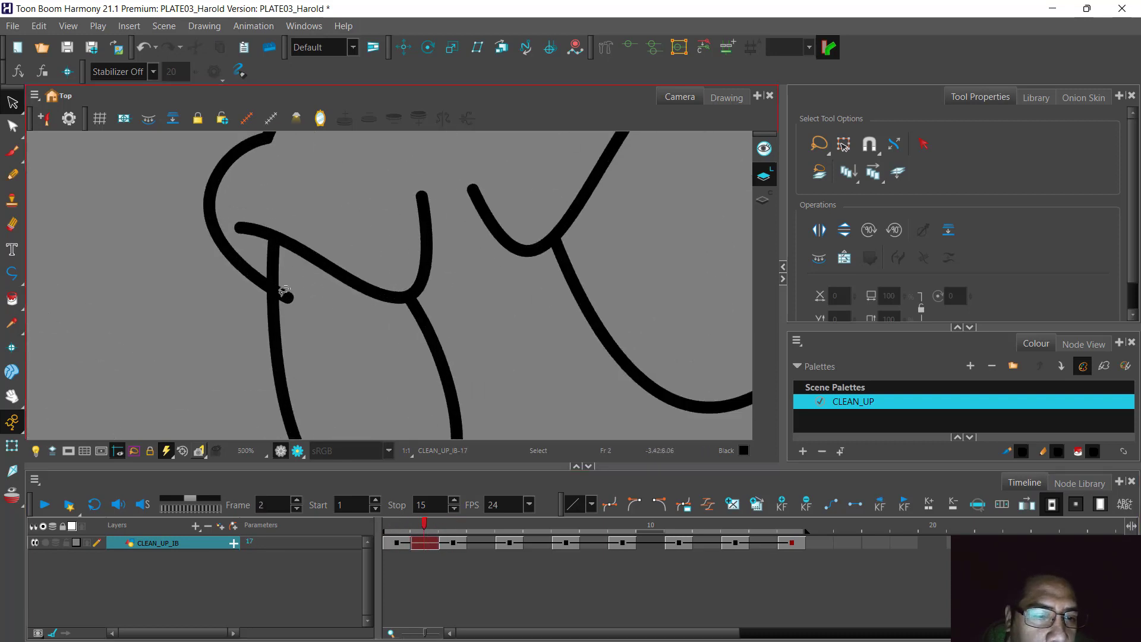
{"action": "scroll", "coordinate": [284, 291], "scroll_direction": "up", "scroll_amount": 2}
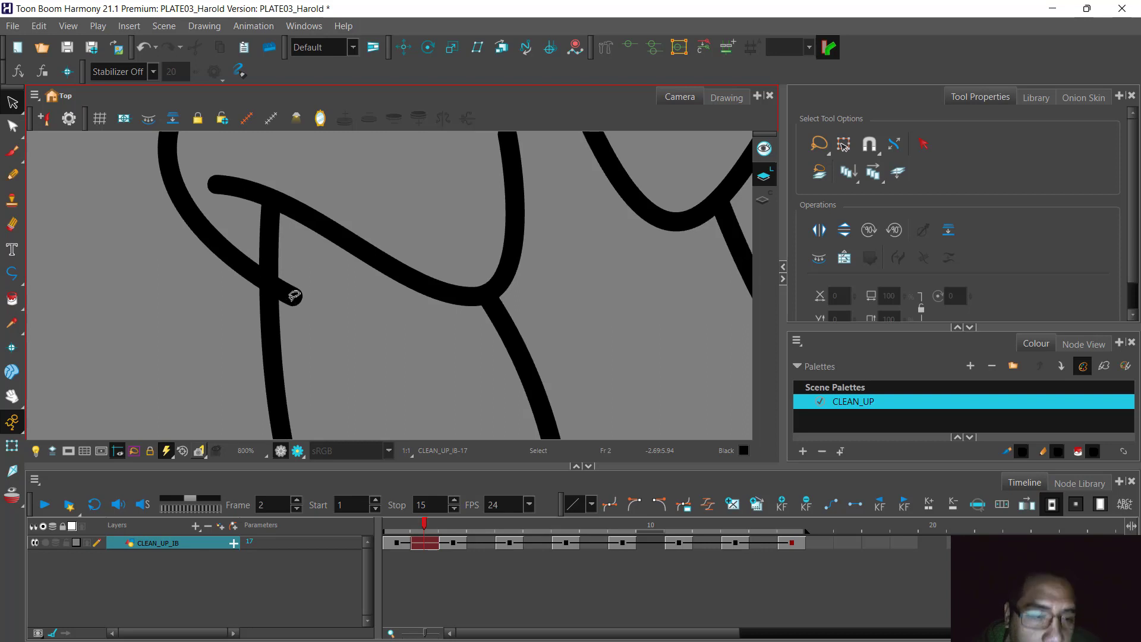
{"action": "key", "text": "alt+t"}
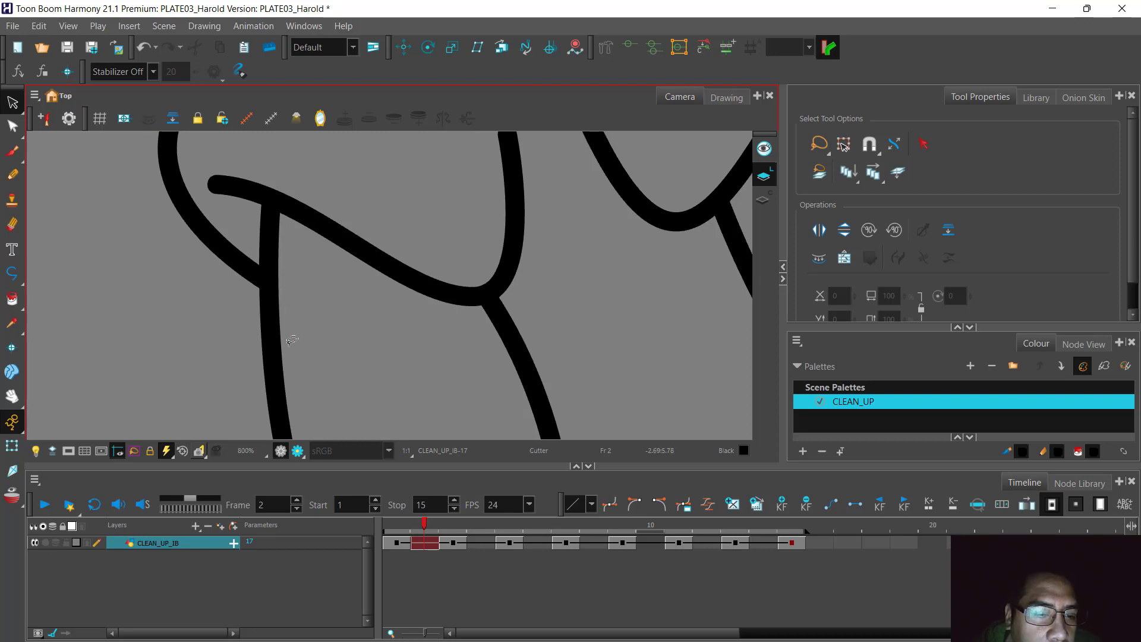
{"action": "key", "text": "alt+s"}
Scrub around frame 2 to check the head in-between, and turn onion skin back on.
{"action": "scroll", "coordinate": [401, 360], "scroll_direction": "down", "scroll_amount": 8}
{"action": "left_click_drag", "start_coordinate": [472, 383], "coordinate": [397, 305]}
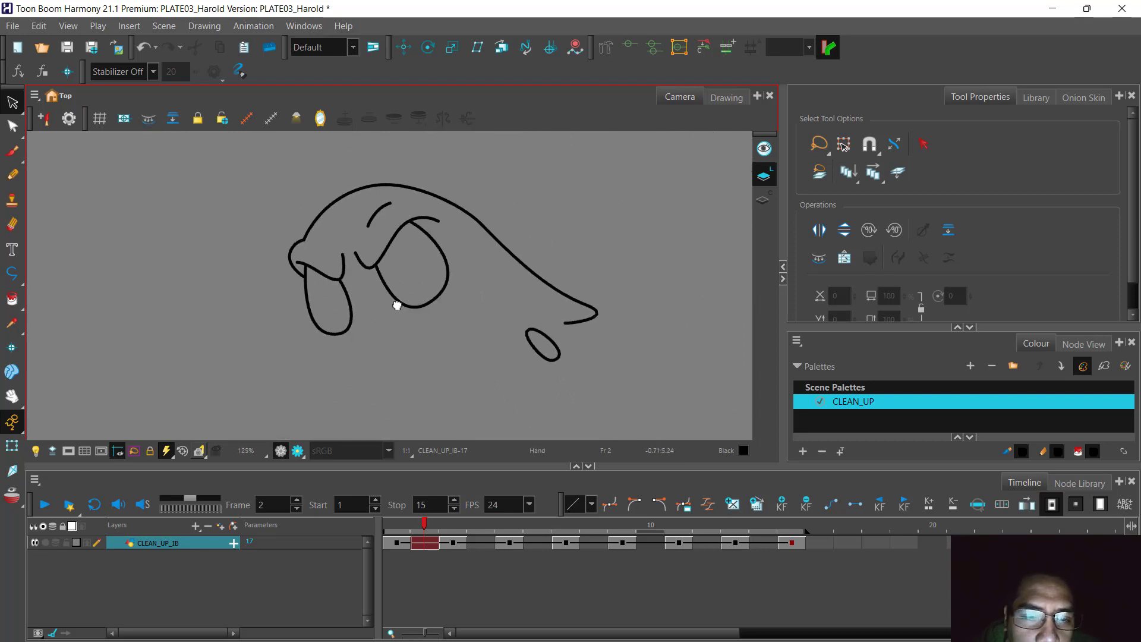
{"action": "left_click", "coordinate": [432, 527]}
{"action": "mouse_move", "coordinate": [425, 520]}
{"action": "left_mouse_down"}
{"action": "mouse_move", "coordinate": [385, 514]}
{"action": "mouse_move", "coordinate": [456, 518]}
{"action": "mouse_move", "coordinate": [374, 506]}
{"action": "mouse_move", "coordinate": [452, 509]}
{"action": "mouse_move", "coordinate": [395, 515]}
{"action": "mouse_move", "coordinate": [453, 517]}
{"action": "mouse_move", "coordinate": [395, 520]}
{"action": "mouse_move", "coordinate": [421, 520]}
{"action": "left_mouse_up"}
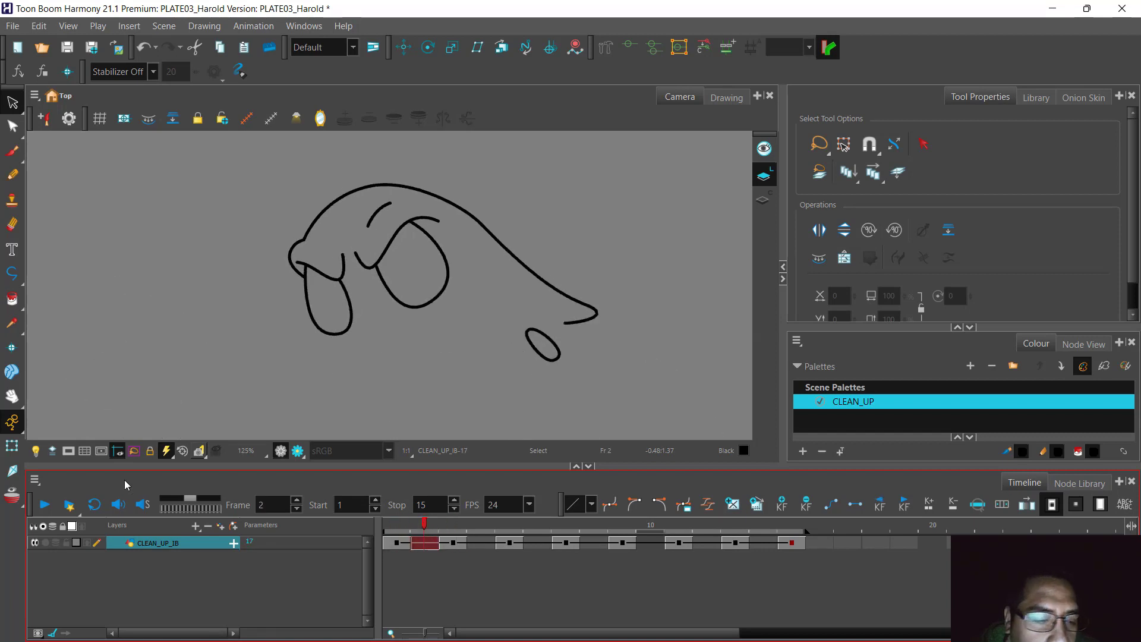
{"action": "key", "text": "alt+o"}
{"action": "left_click", "coordinate": [352, 243]}
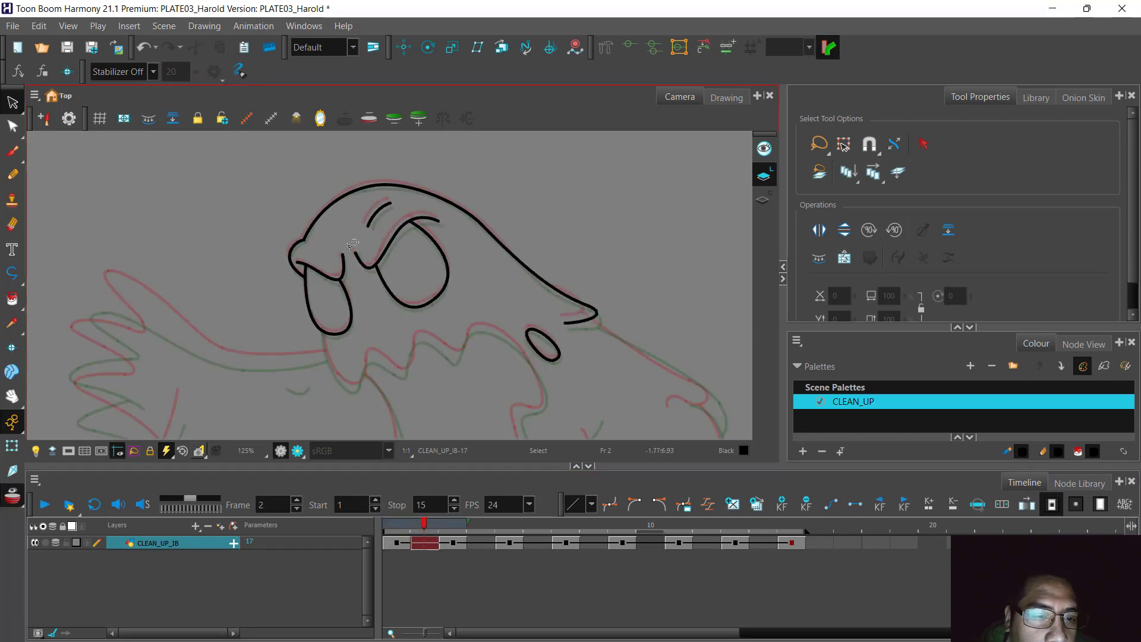
With the Contour Editor, nudge the left brow line's upper end point down to sit midway between the onion skin lines.
{"action": "scroll", "coordinate": [353, 244], "scroll_direction": "up", "scroll_amount": 5}
{"action": "scroll", "coordinate": [332, 253], "scroll_direction": "up", "scroll_amount": 2}
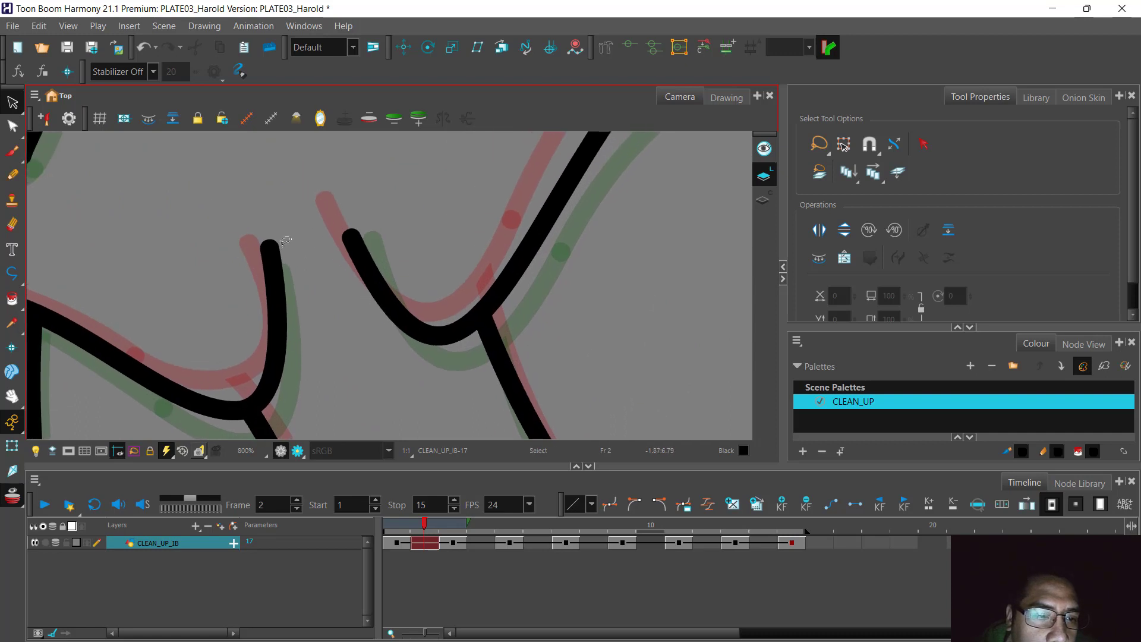
{"action": "left_click", "coordinate": [275, 246]}
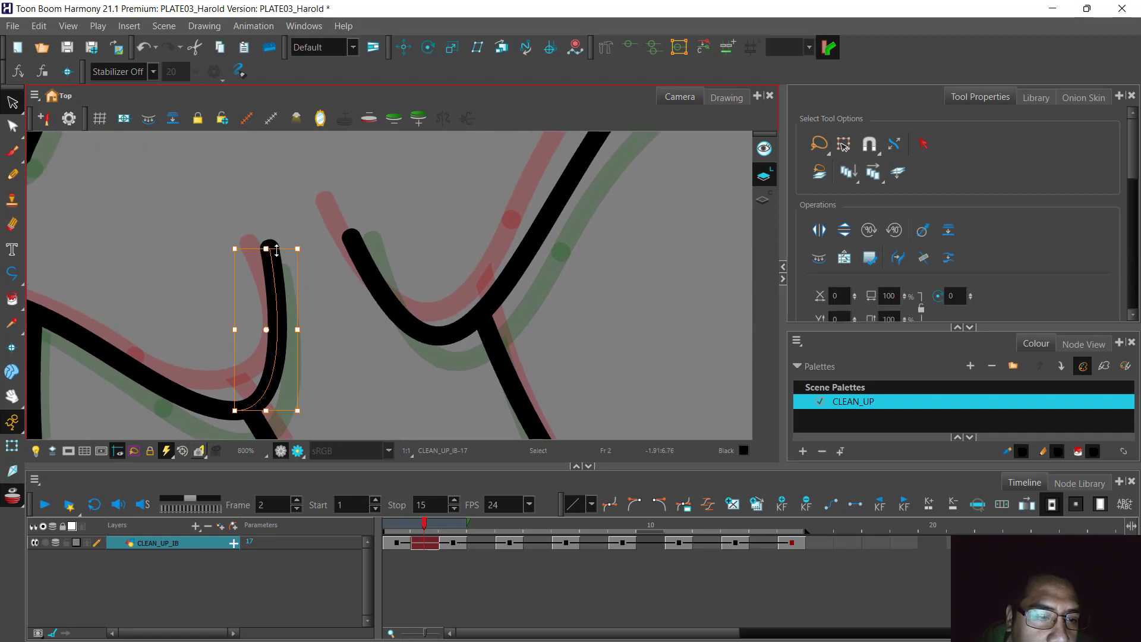
{"action": "key", "text": "alt+q"}
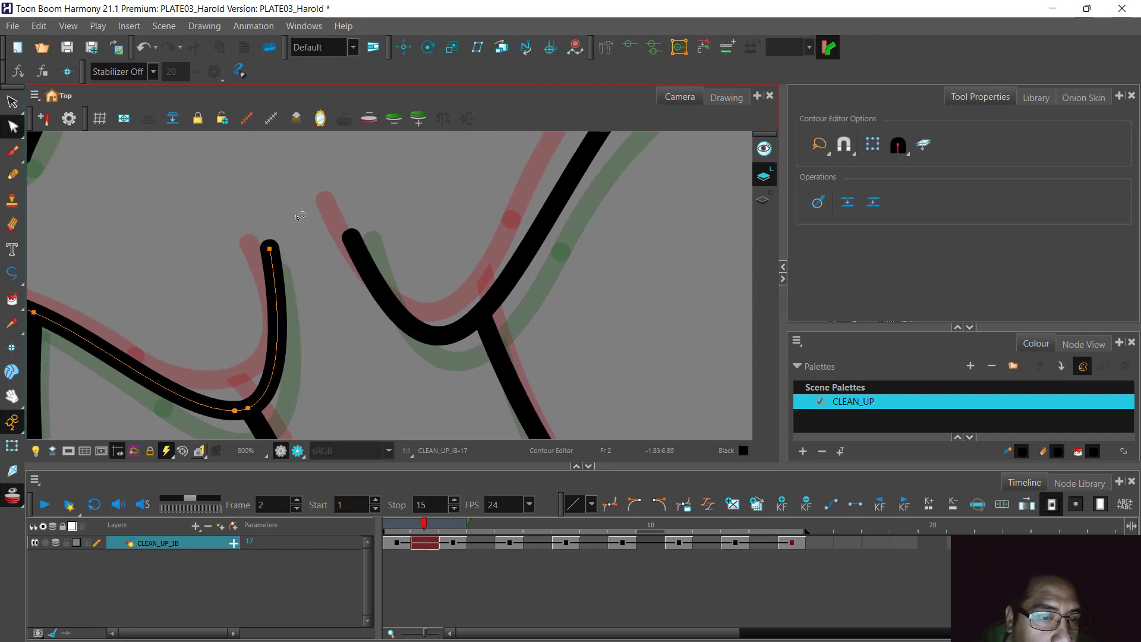
{"action": "left_click_drag", "start_coordinate": [244, 230], "coordinate": [293, 255]}
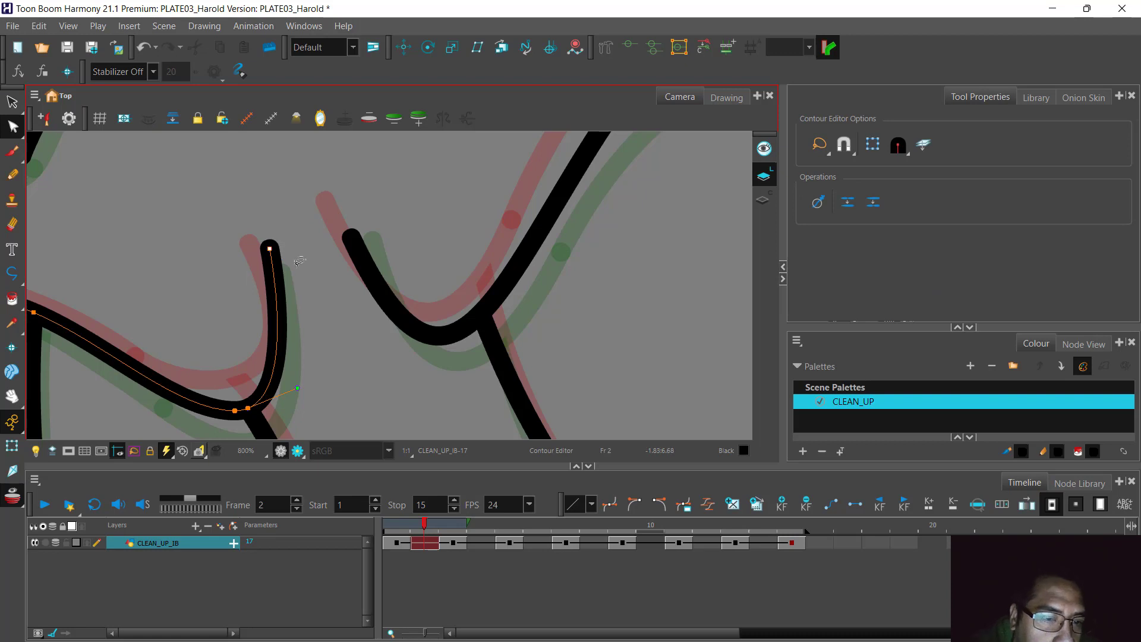
{"action": "key", "text": "Down"}
{"action": "key", "text": "Down"}
{"action": "key", "text": "Down"}
{"action": "key", "text": "Down"}
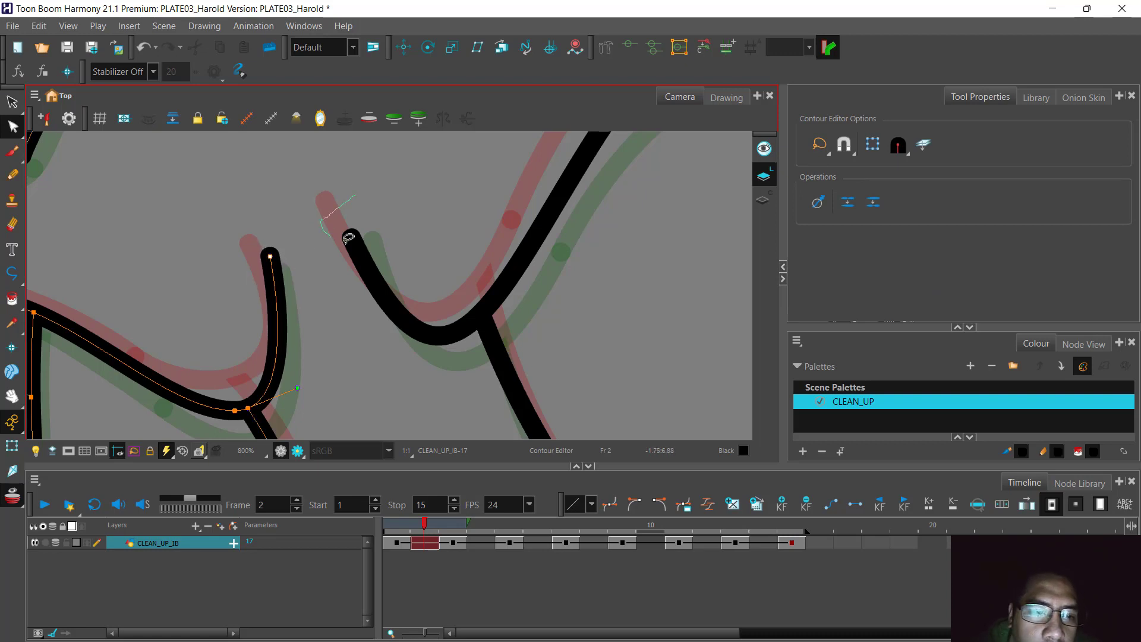
Nudge the right brow line's inner end point up and adjust its curve handle to sit between the onion skin lines.
{"action": "left_click_drag", "start_coordinate": [336, 245], "coordinate": [378, 200]}
{"action": "key", "text": "Up"}
{"action": "key", "text": "Up"}
{"action": "key", "text": "Up"}
{"action": "key", "text": "Up"}
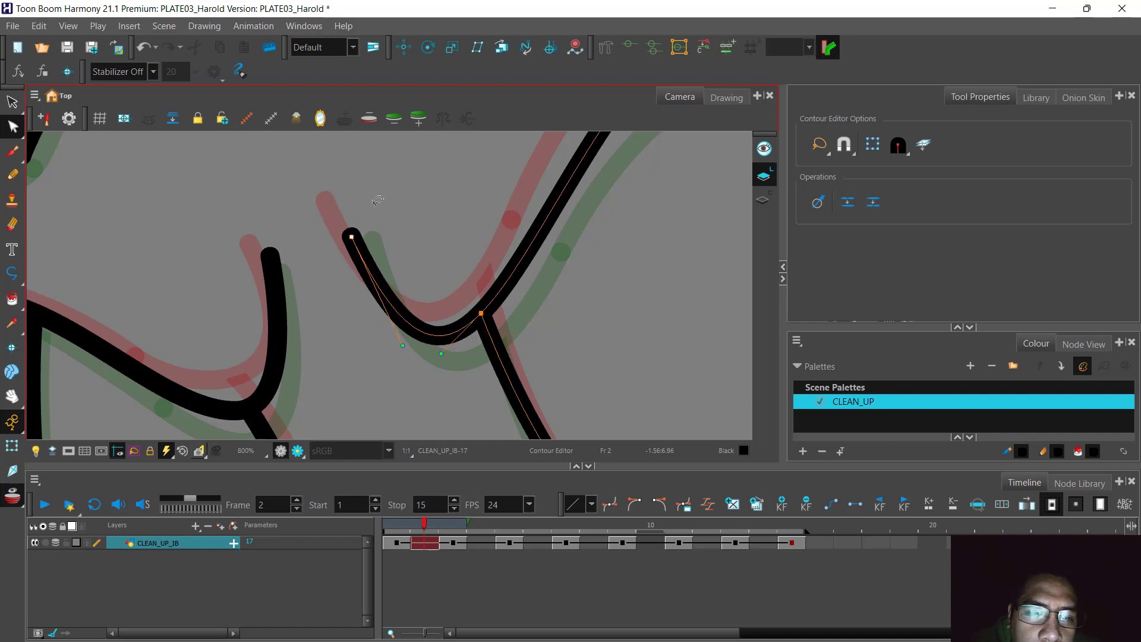
{"action": "key", "text": "Up"}
{"action": "key", "text": "Up"}
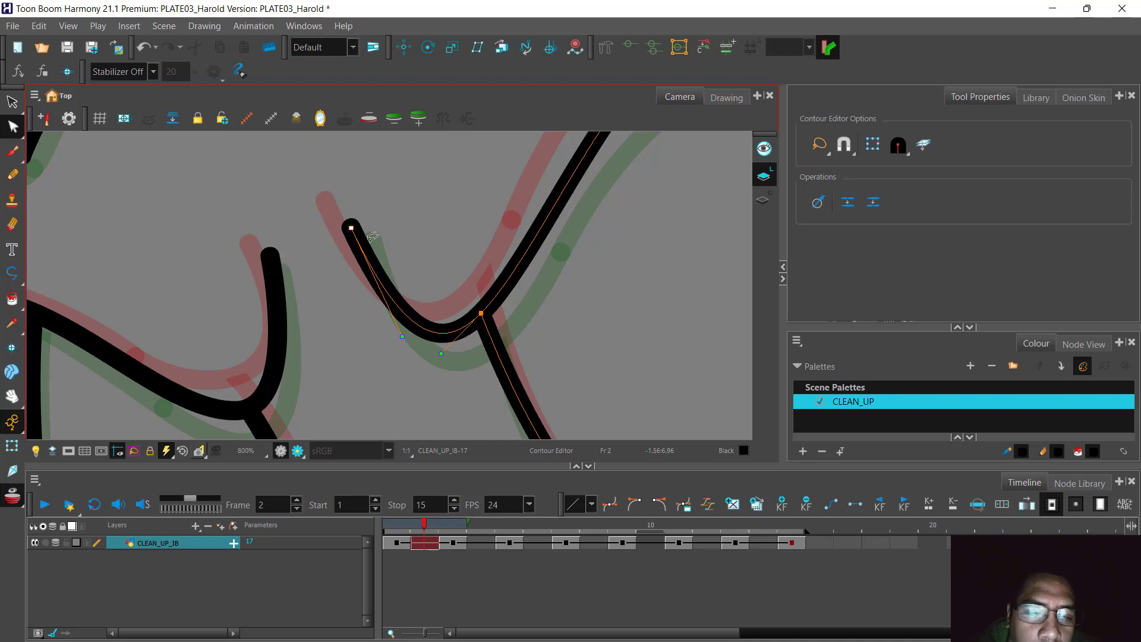
{"action": "left_click_drag", "start_coordinate": [403, 337], "coordinate": [407, 341]}
{"action": "left_click", "coordinate": [452, 238]}
{"action": "scroll", "coordinate": [452, 238], "scroll_direction": "down", "scroll_amount": 4}
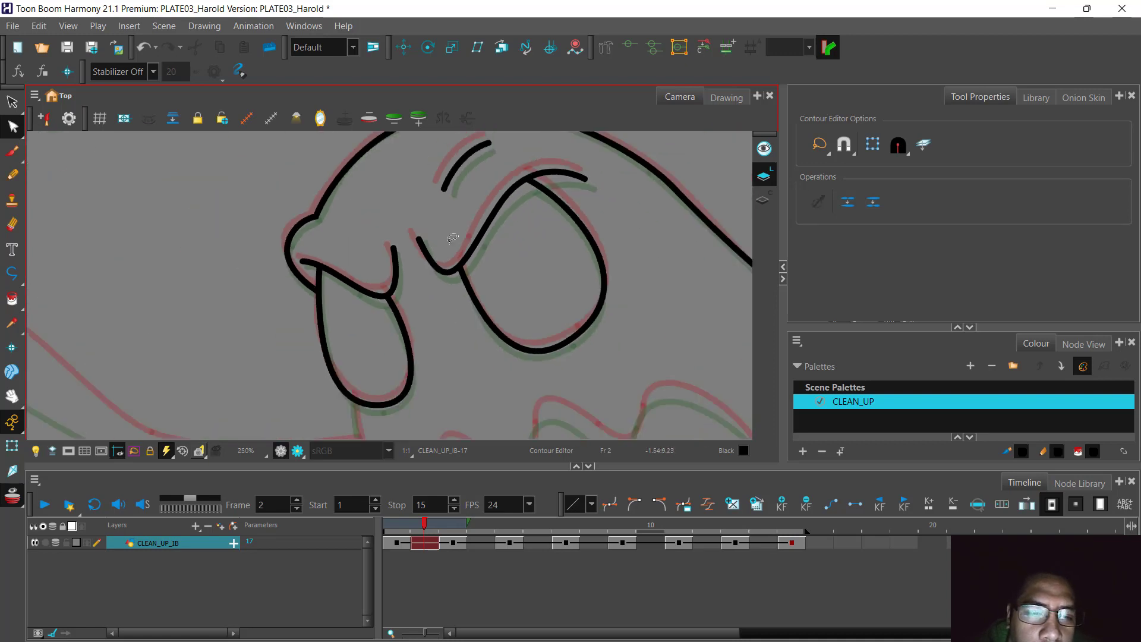
Turn off onion skin, scrub around frame 2 to check the head lines, and save the scene.
{"action": "left_click", "coordinate": [11, 497]}
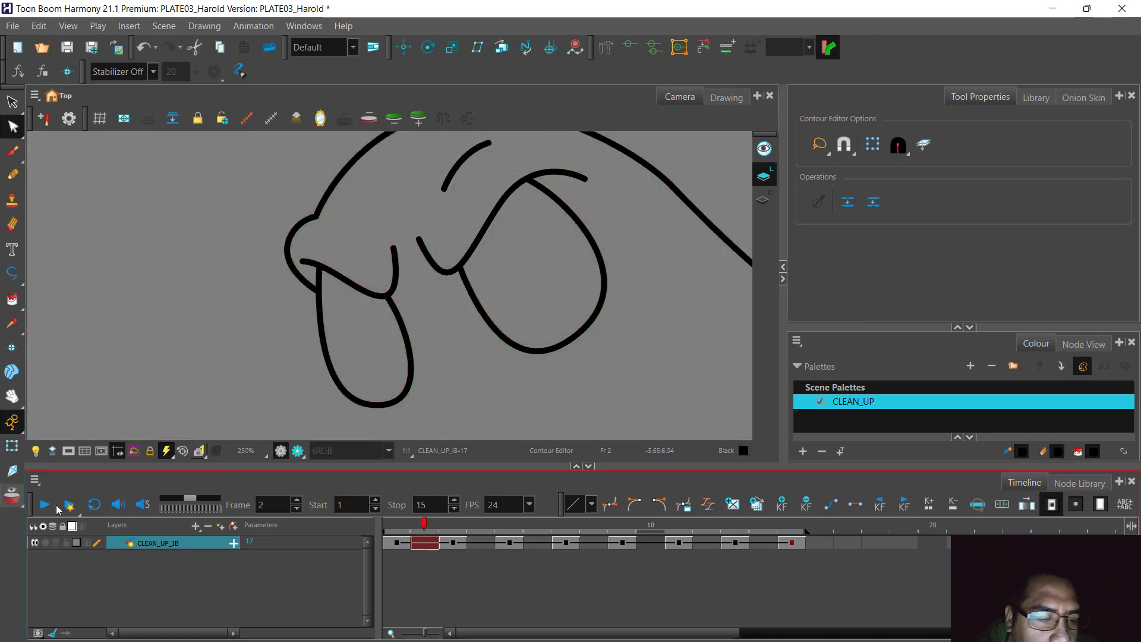
{"action": "mouse_move", "coordinate": [425, 526]}
{"action": "left_mouse_down"}
{"action": "mouse_move", "coordinate": [438, 527]}
{"action": "mouse_move", "coordinate": [404, 527]}
{"action": "mouse_move", "coordinate": [442, 527]}
{"action": "mouse_move", "coordinate": [397, 528]}
{"action": "mouse_move", "coordinate": [445, 529]}
{"action": "mouse_move", "coordinate": [378, 530]}
{"action": "mouse_move", "coordinate": [453, 529]}
{"action": "mouse_move", "coordinate": [395, 528]}
{"action": "mouse_move", "coordinate": [445, 525]}
{"action": "mouse_move", "coordinate": [424, 525]}
{"action": "left_mouse_up"}
{"action": "scroll", "coordinate": [453, 261], "scroll_direction": "down", "scroll_amount": 2}
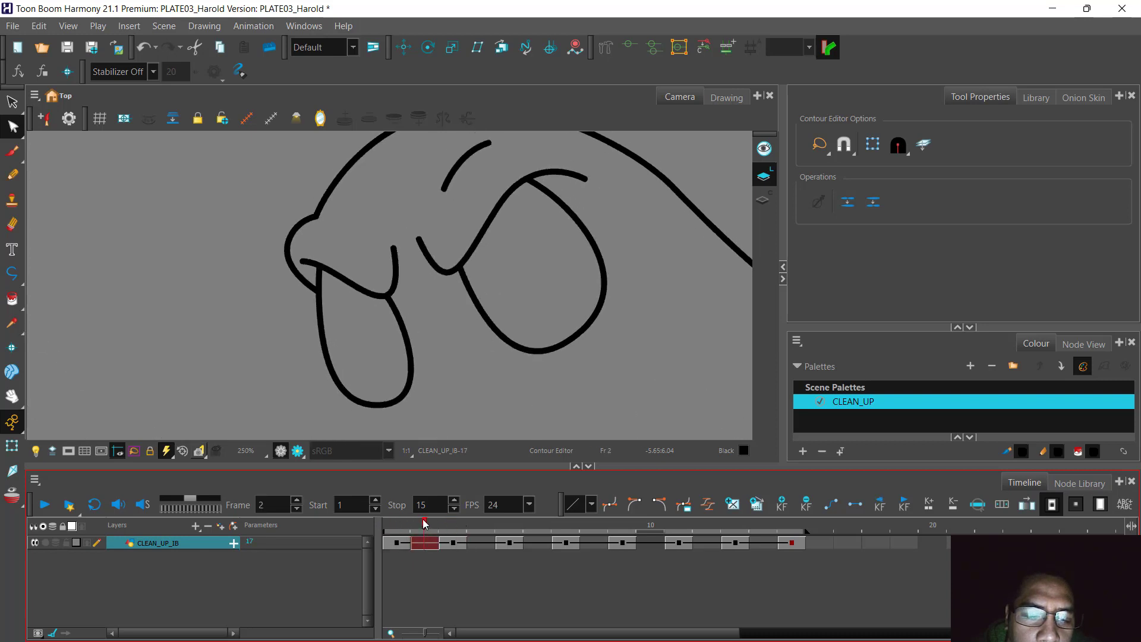
{"action": "left_click", "coordinate": [453, 283]}
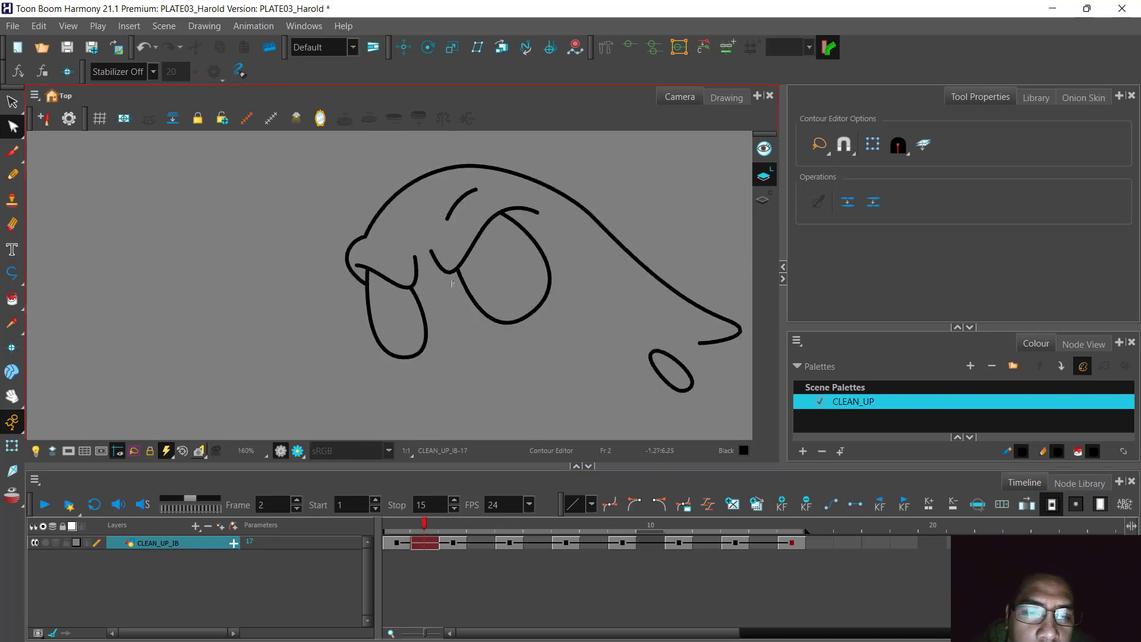
{"action": "mouse_move", "coordinate": [522, 293]}
{"action": "left_mouse_down"}
{"action": "mouse_move", "coordinate": [466, 308]}
{"action": "mouse_move", "coordinate": [434, 290]}
{"action": "left_mouse_up"}
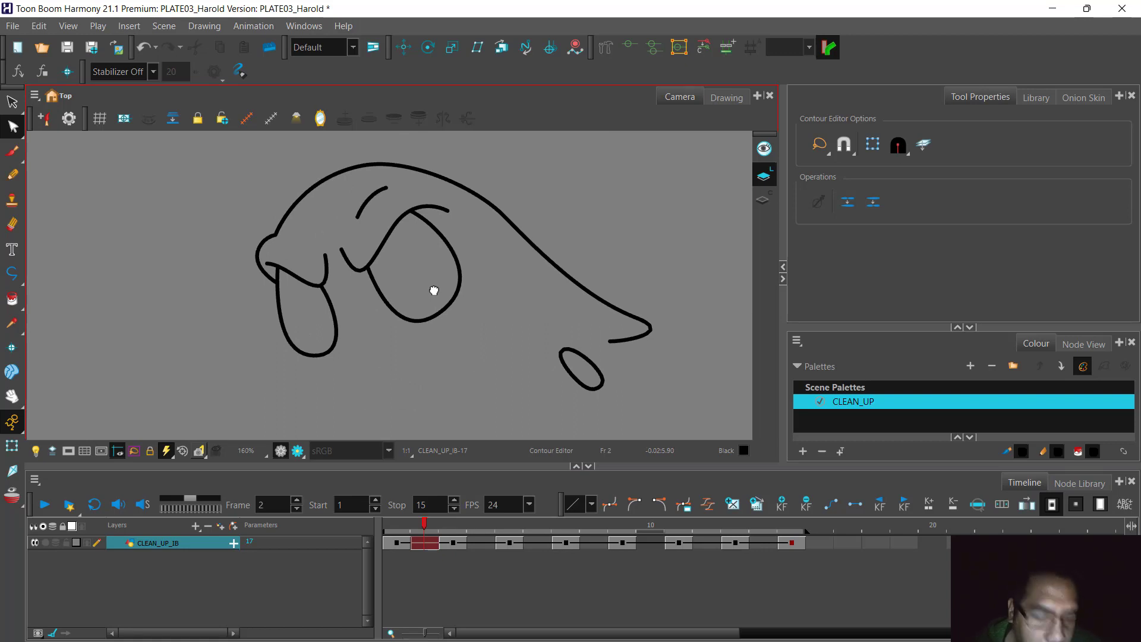
{"action": "key", "text": "ctrl+s"}
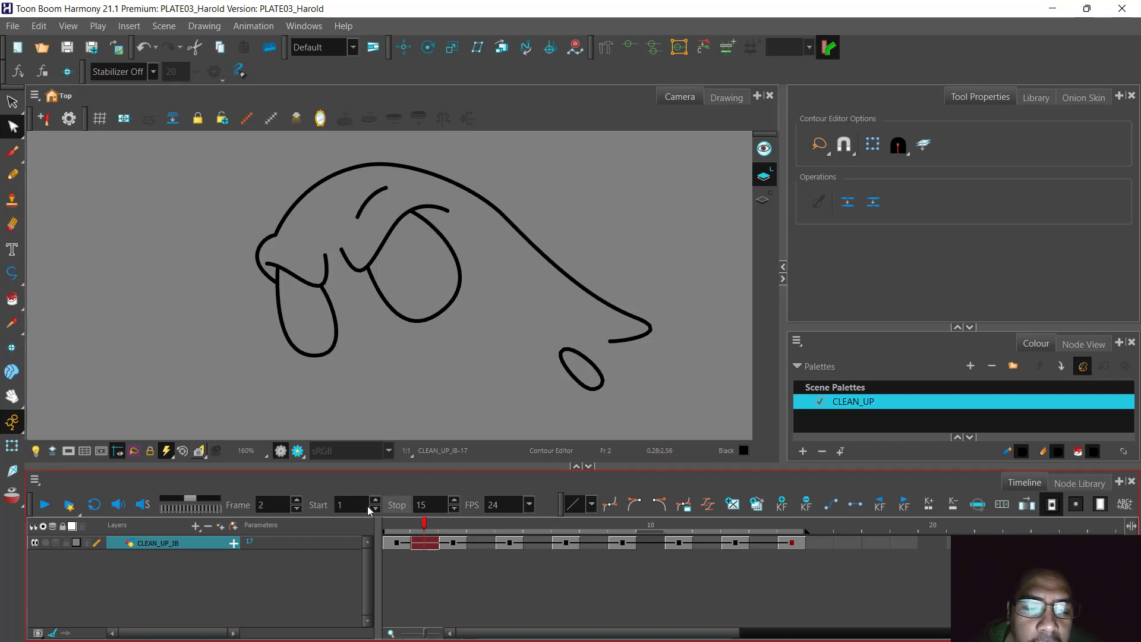
Turn onion skin back on and examine the undrawn arm and body lines on frame 2 and the full drawing on frame 3.
{"action": "left_click", "coordinate": [12, 496]}
{"action": "scroll", "coordinate": [383, 350], "scroll_direction": "down", "scroll_amount": 3}
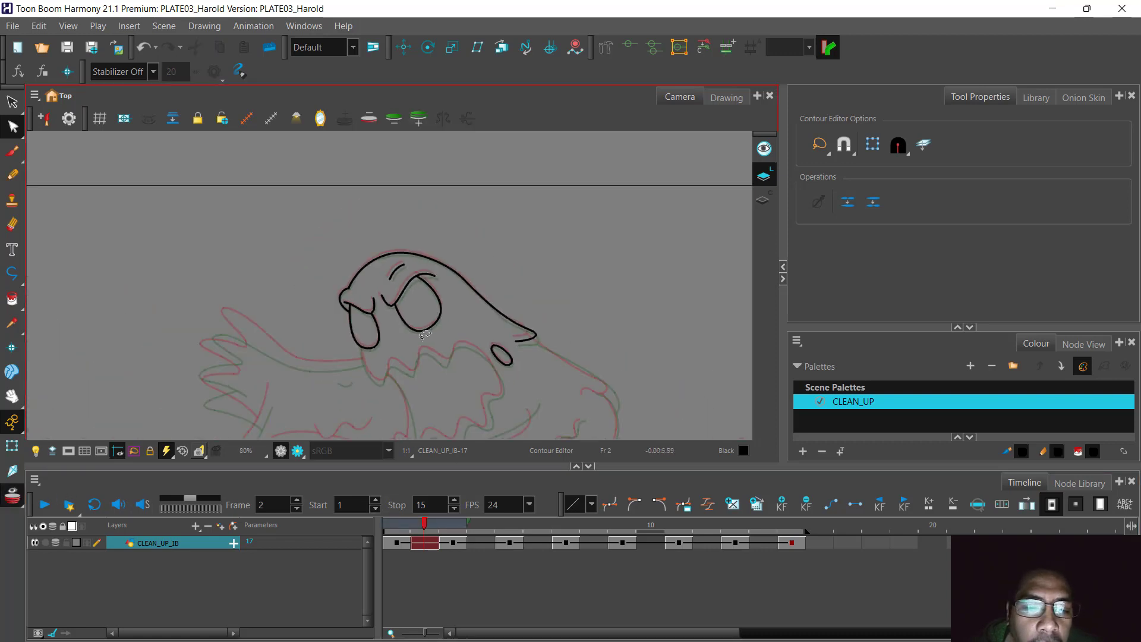
{"action": "left_click_drag", "start_coordinate": [540, 344], "coordinate": [537, 241]}
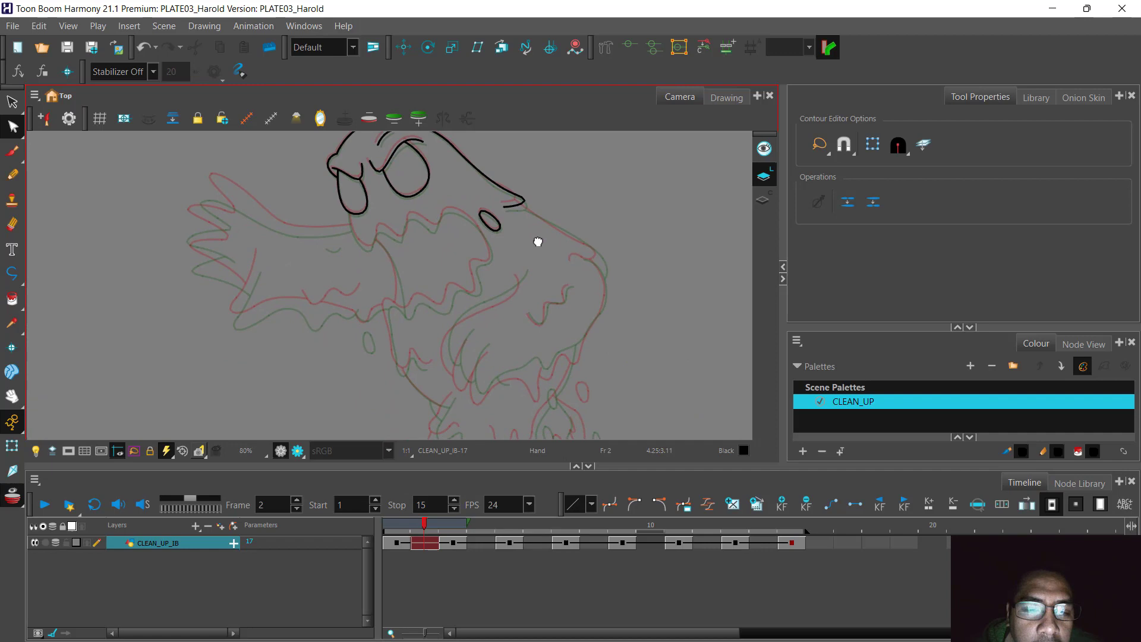
{"action": "left_click", "coordinate": [425, 545]}
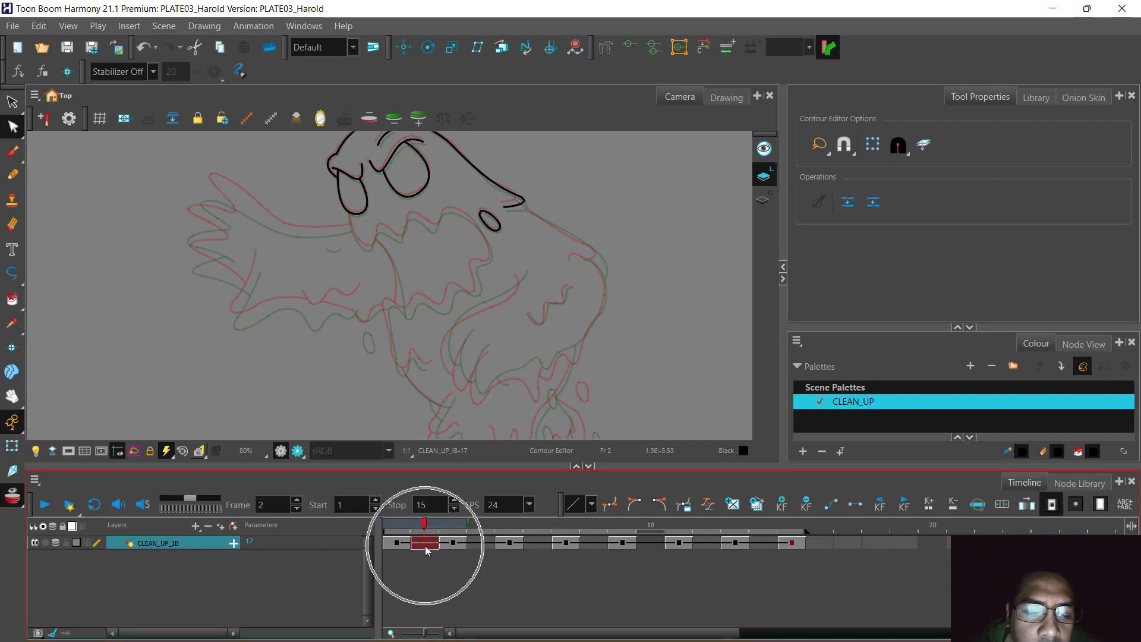
{"action": "left_click", "coordinate": [484, 545]}
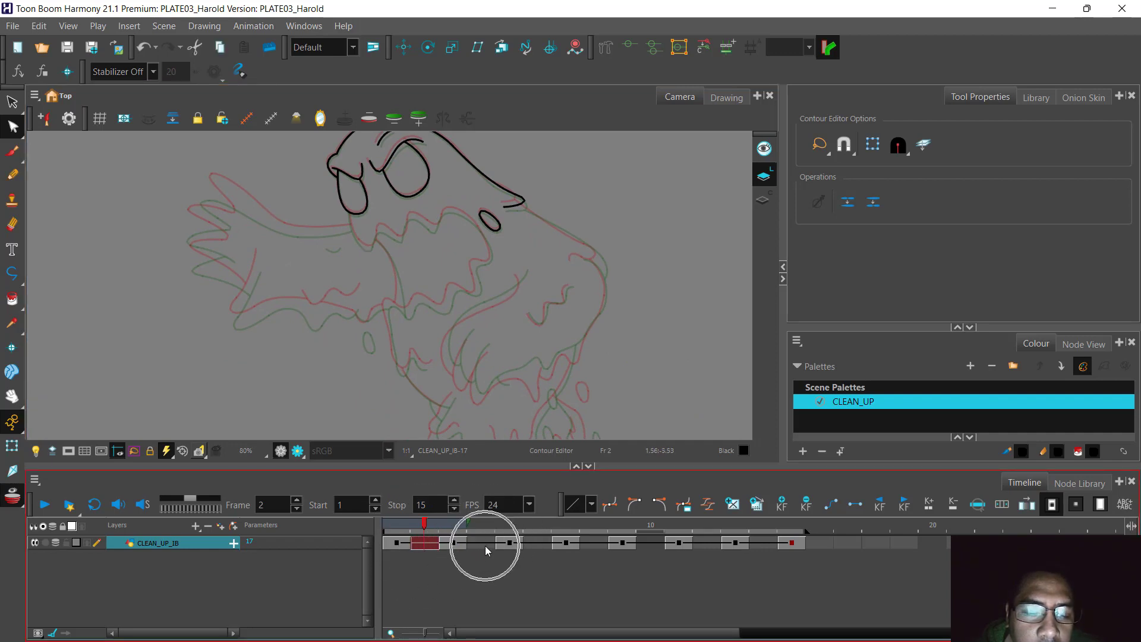
{"action": "scroll", "coordinate": [477, 325], "scroll_direction": "down", "scroll_amount": 2}
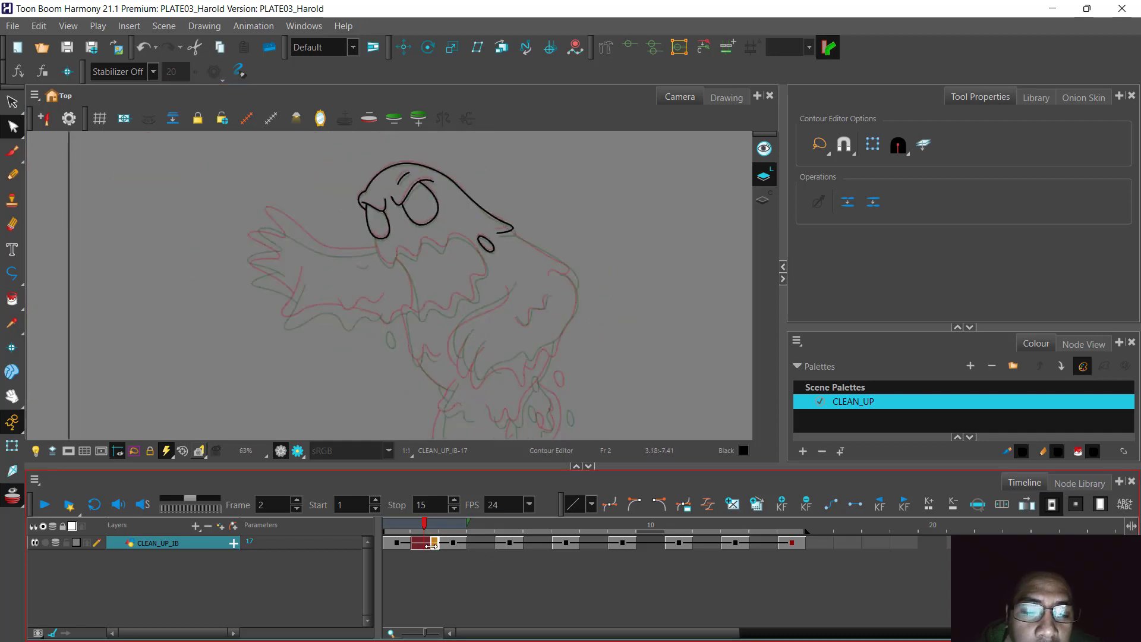
{"action": "left_click", "coordinate": [428, 546]}
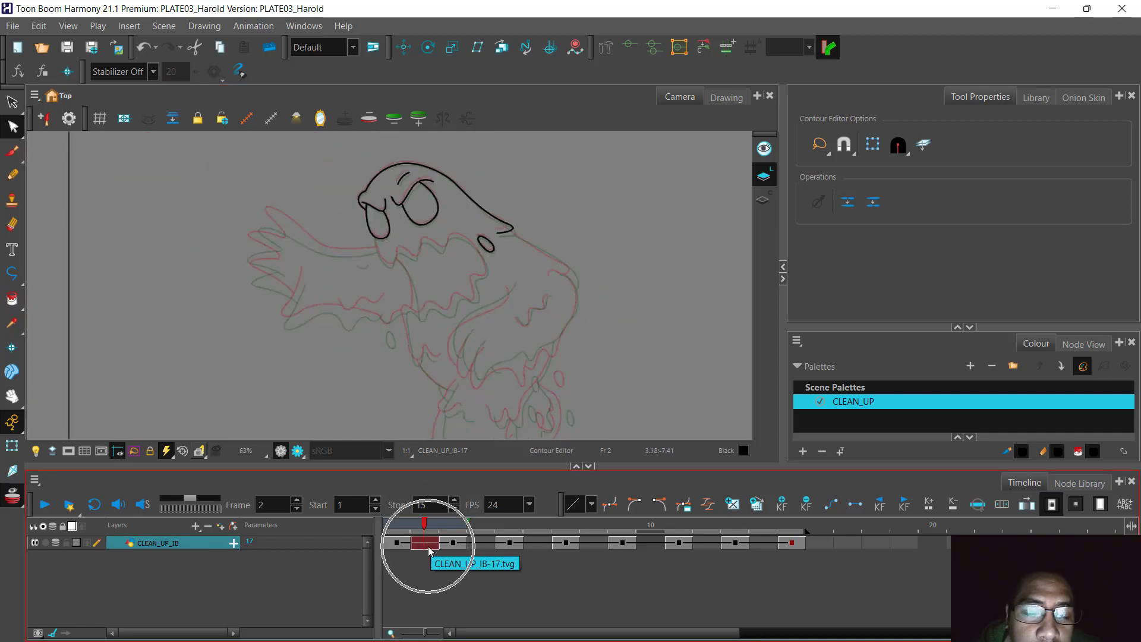
{"action": "left_click", "coordinate": [423, 544]}
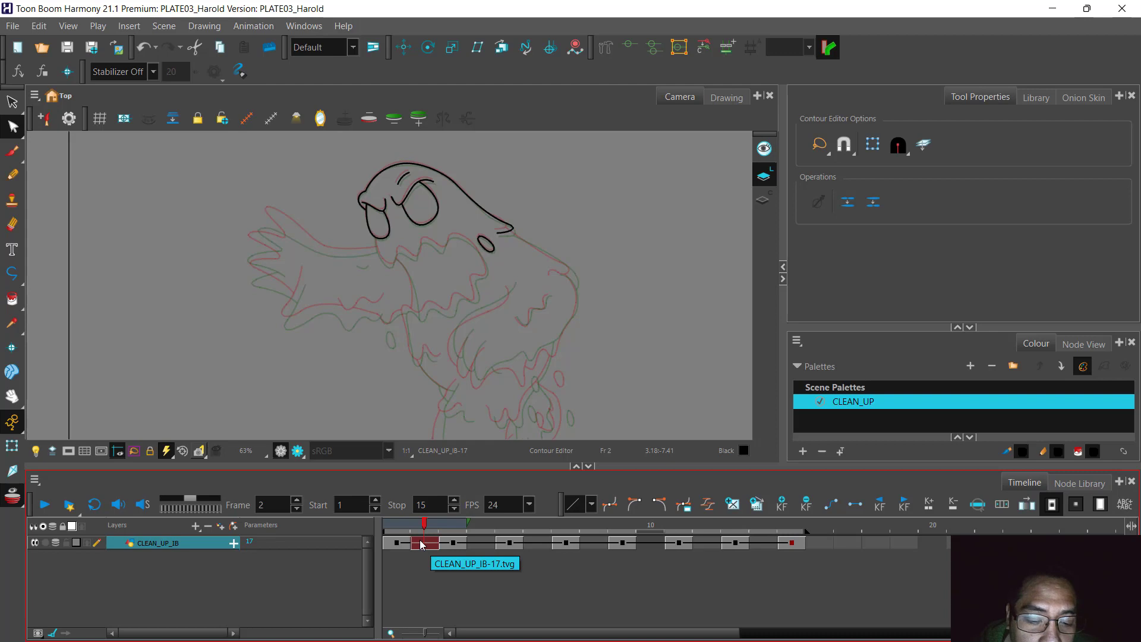
{"action": "left_click", "coordinate": [453, 542]}
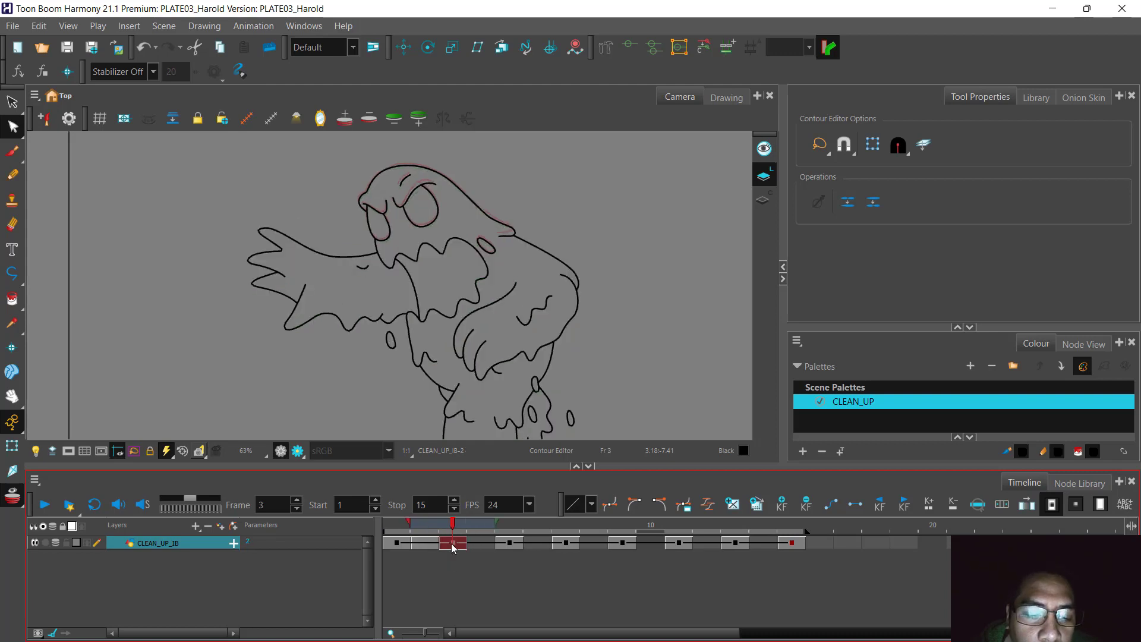
Turn off onion skin, try moving the frame 3 drawing to frame 4, and undo the move.
{"action": "left_click", "coordinate": [452, 543]}
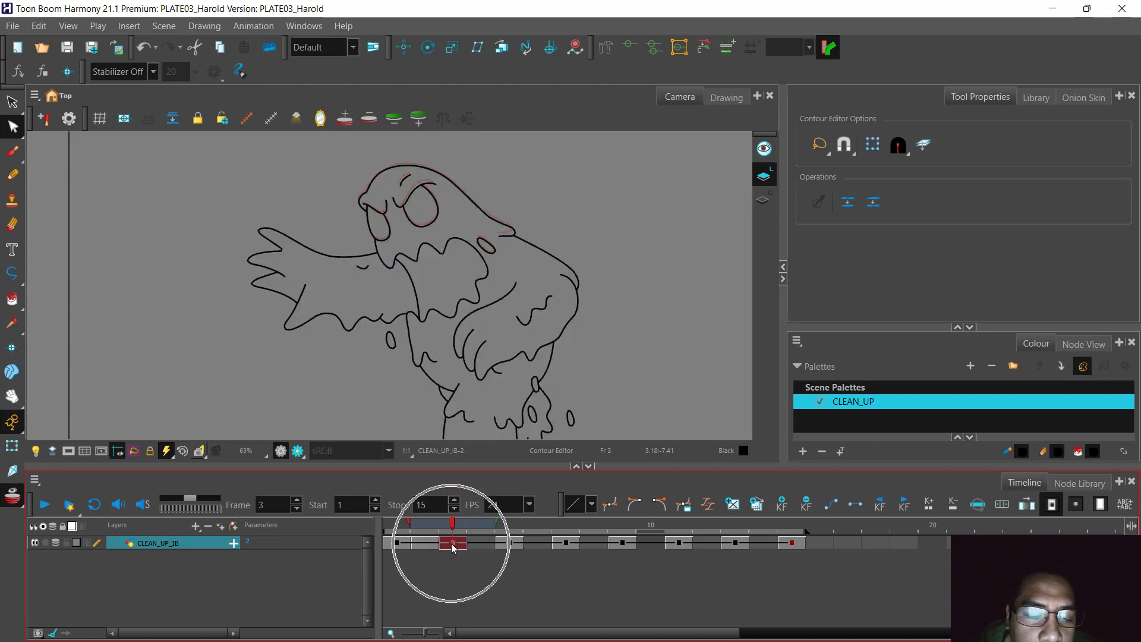
{"action": "left_click", "coordinate": [13, 494]}
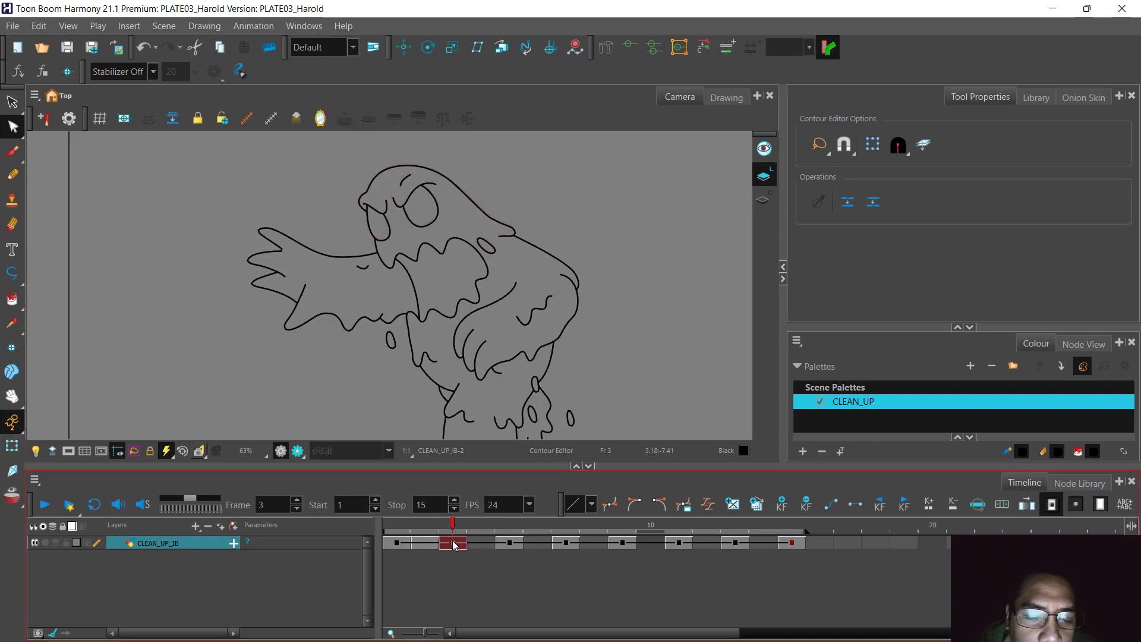
{"action": "left_click_drag", "start_coordinate": [455, 544], "coordinate": [478, 548]}
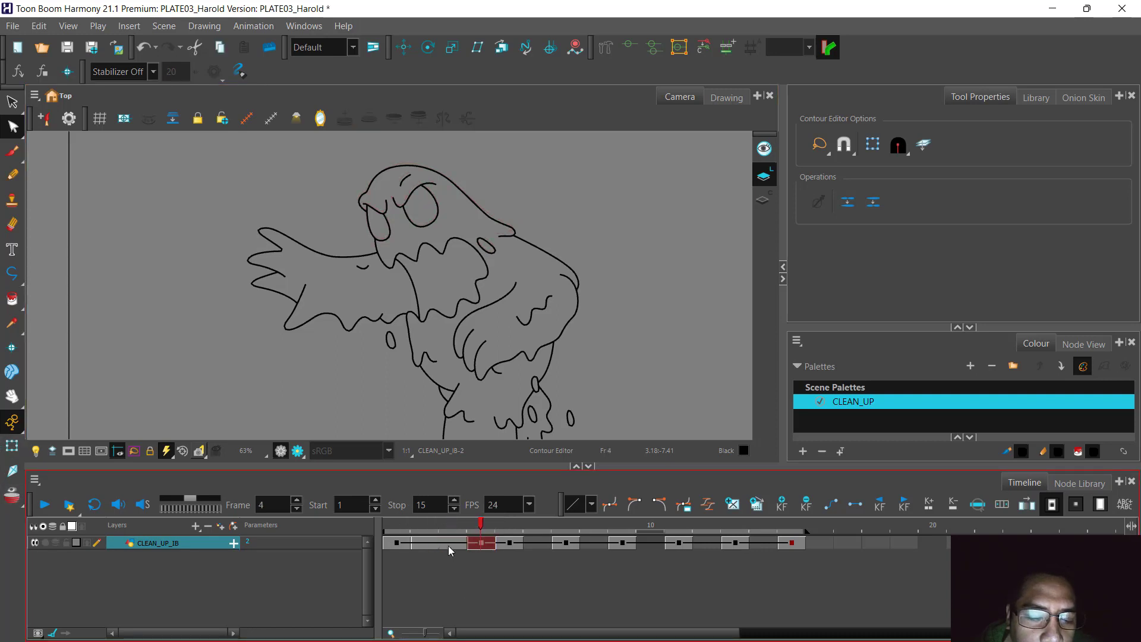
{"action": "left_click", "coordinate": [449, 549]}
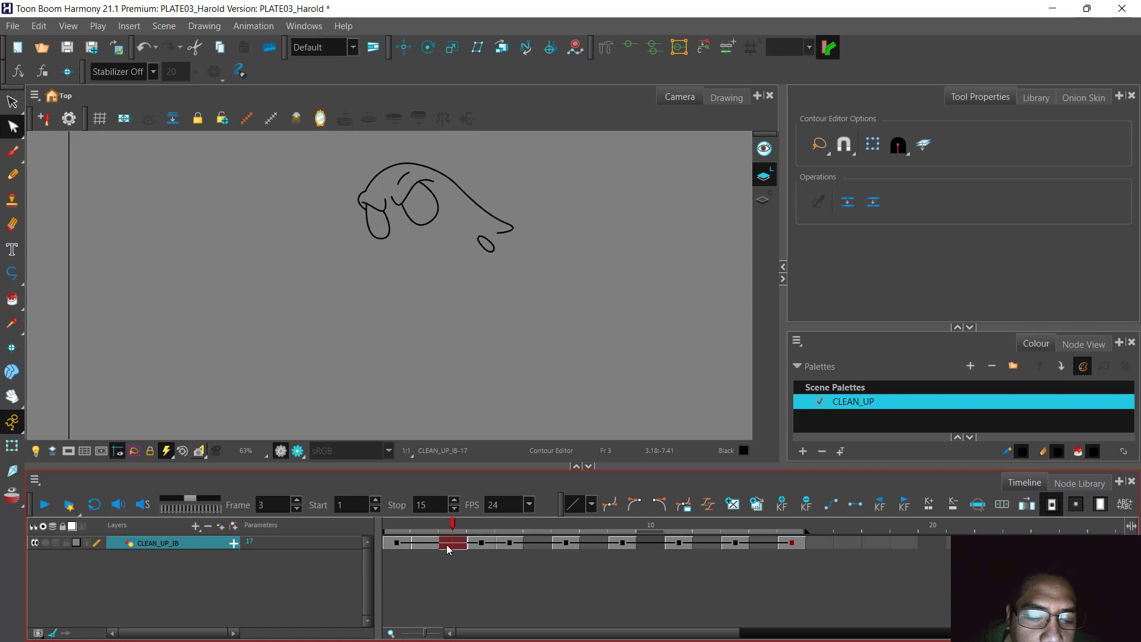
{"action": "key", "text": "ctrl+z"}
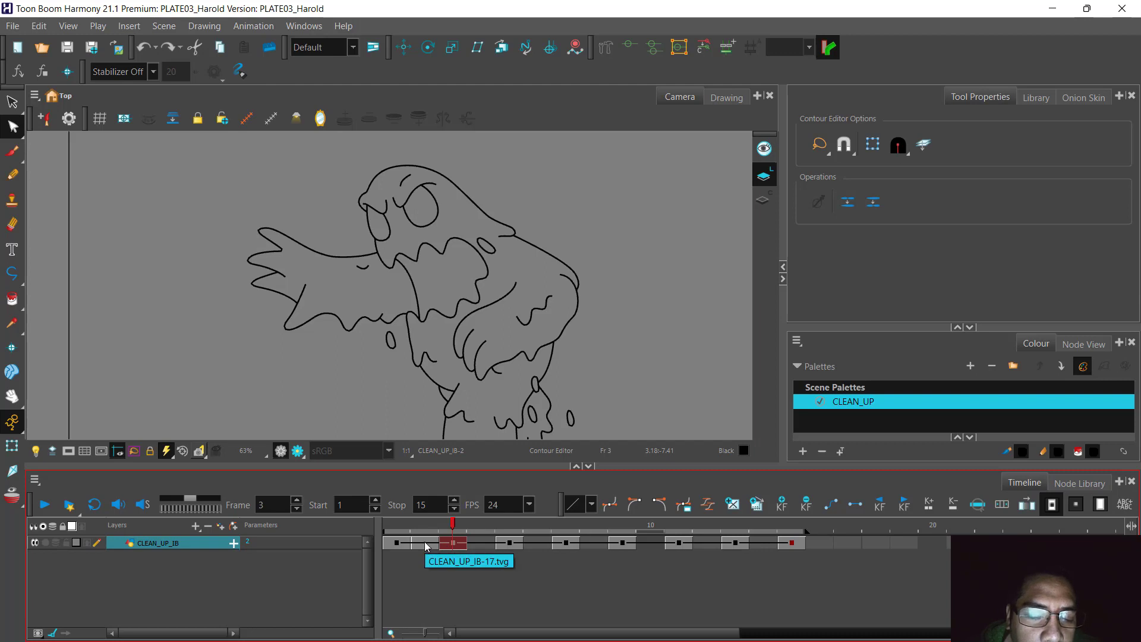
Delete the frame 3 drawing and turn on onion skin, extending it to two previous and two next frames.
{"action": "left_click", "coordinate": [455, 545]}
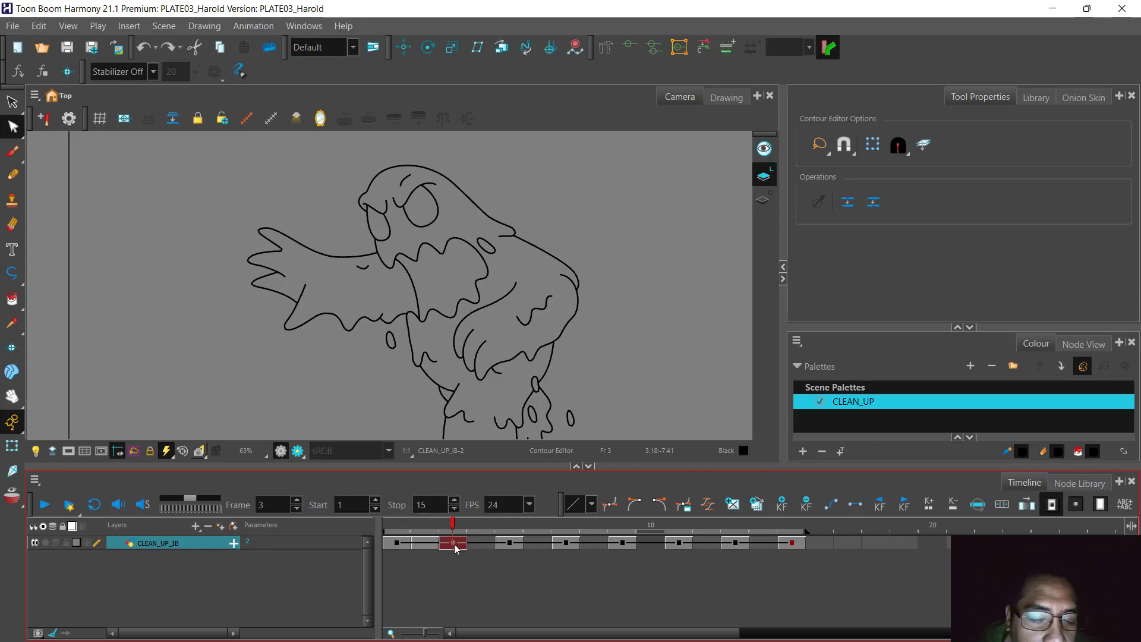
{"action": "left_click", "coordinate": [454, 544]}
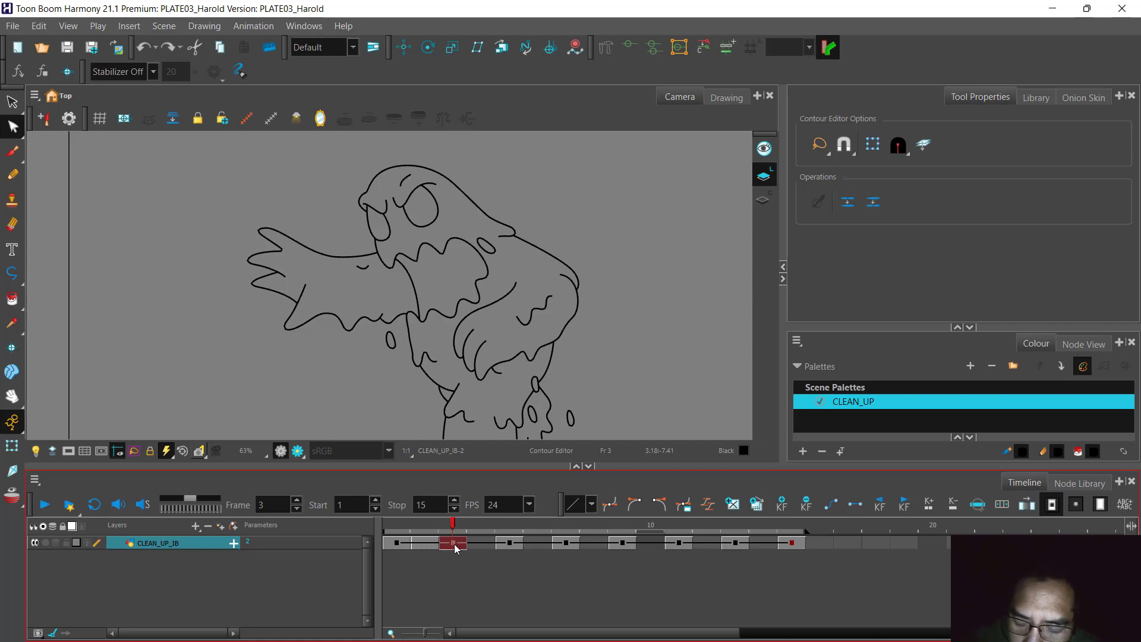
{"action": "key", "text": "Delete"}
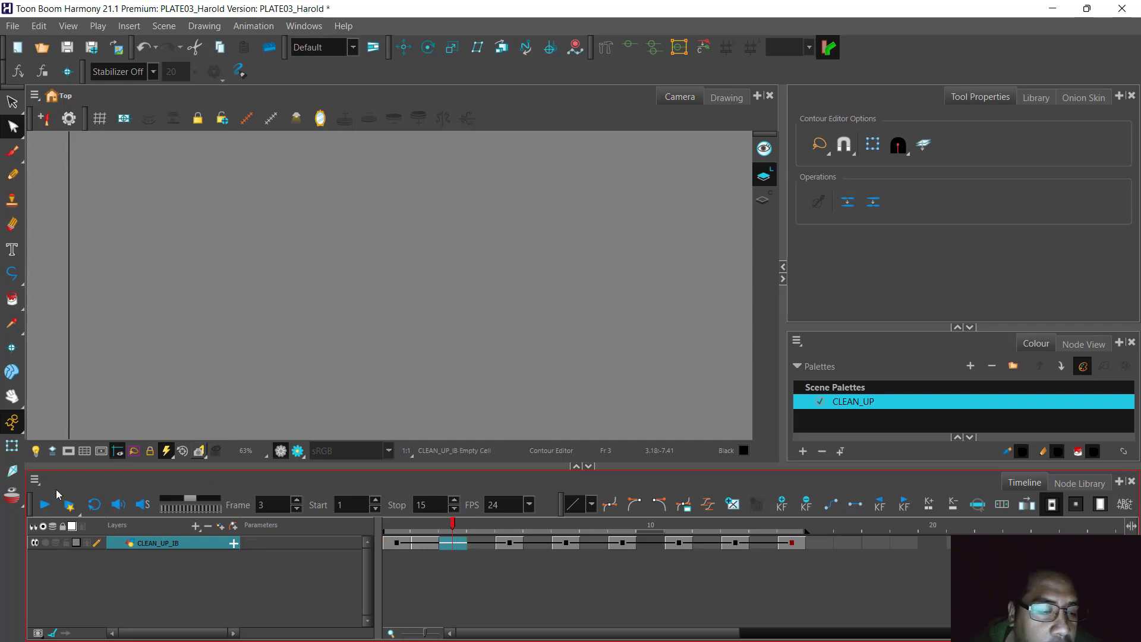
{"action": "left_click", "coordinate": [12, 496]}
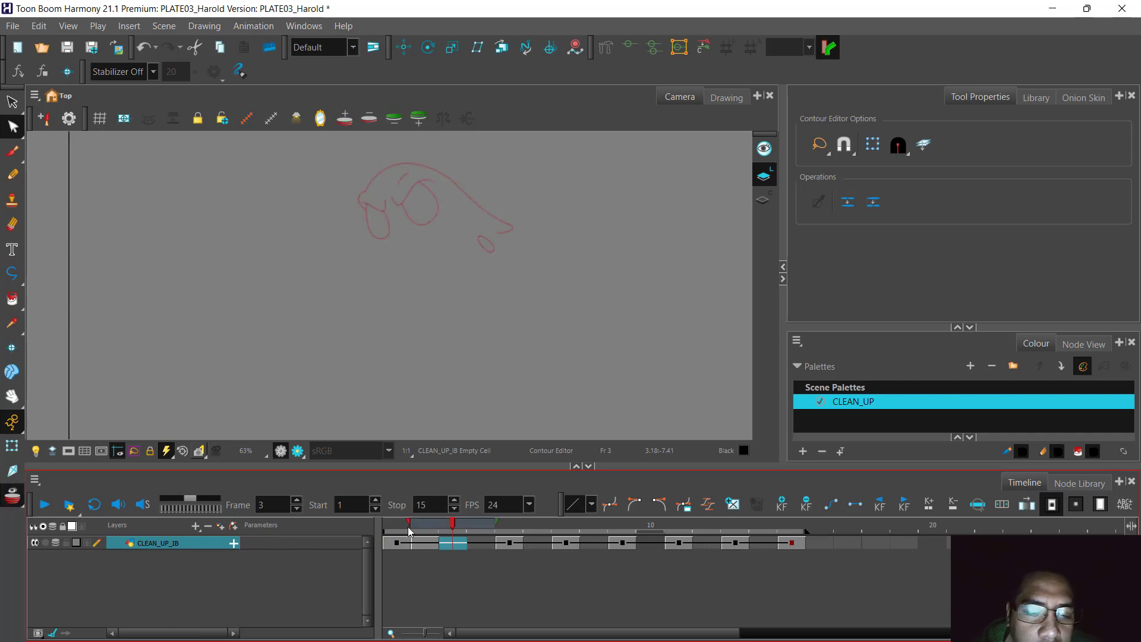
{"action": "left_click_drag", "start_coordinate": [410, 526], "coordinate": [377, 526]}
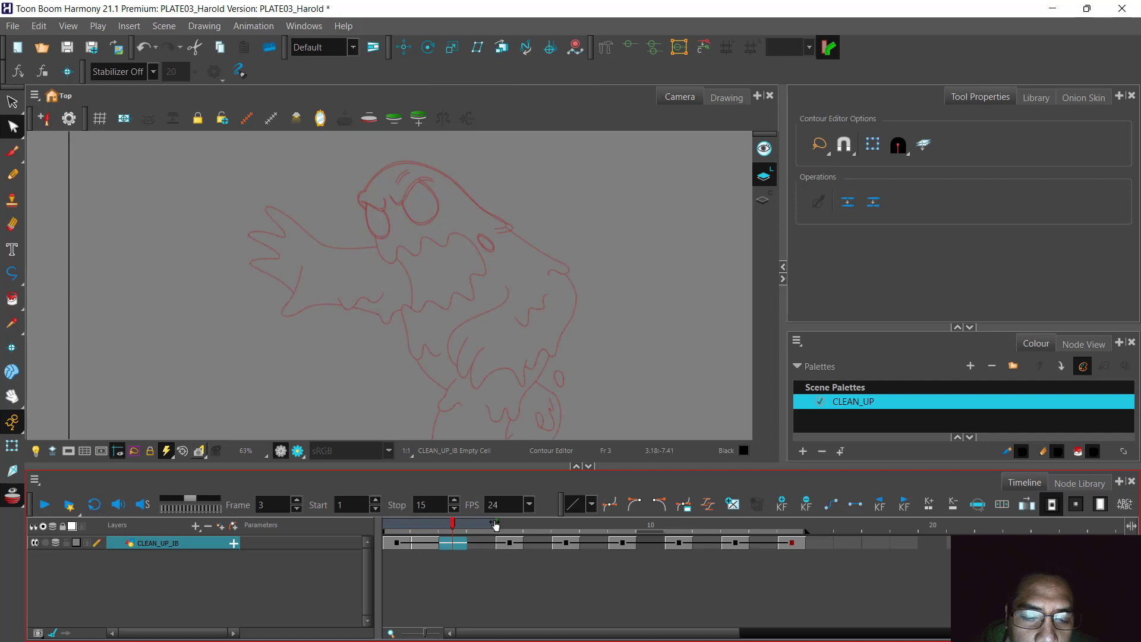
{"action": "left_click_drag", "start_coordinate": [497, 524], "coordinate": [522, 523]}
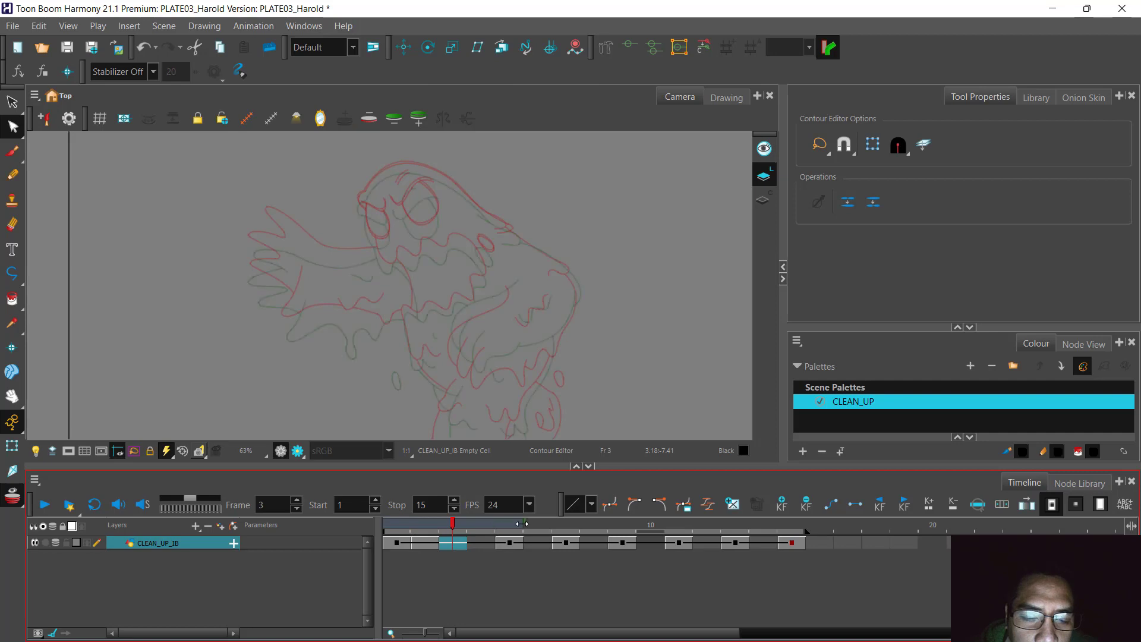
Delete the frame 2 drawing and compare the onion skin of the surrounding drawings on empty frames 3 and 4.
{"action": "left_click", "coordinate": [431, 543]}
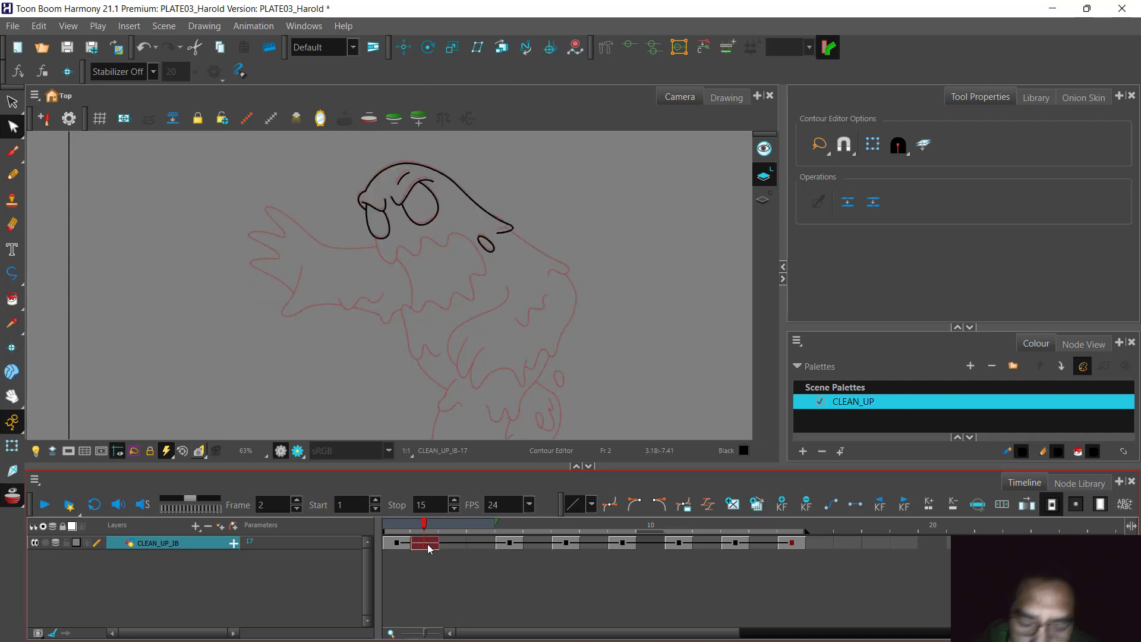
{"action": "key", "text": "Delete"}
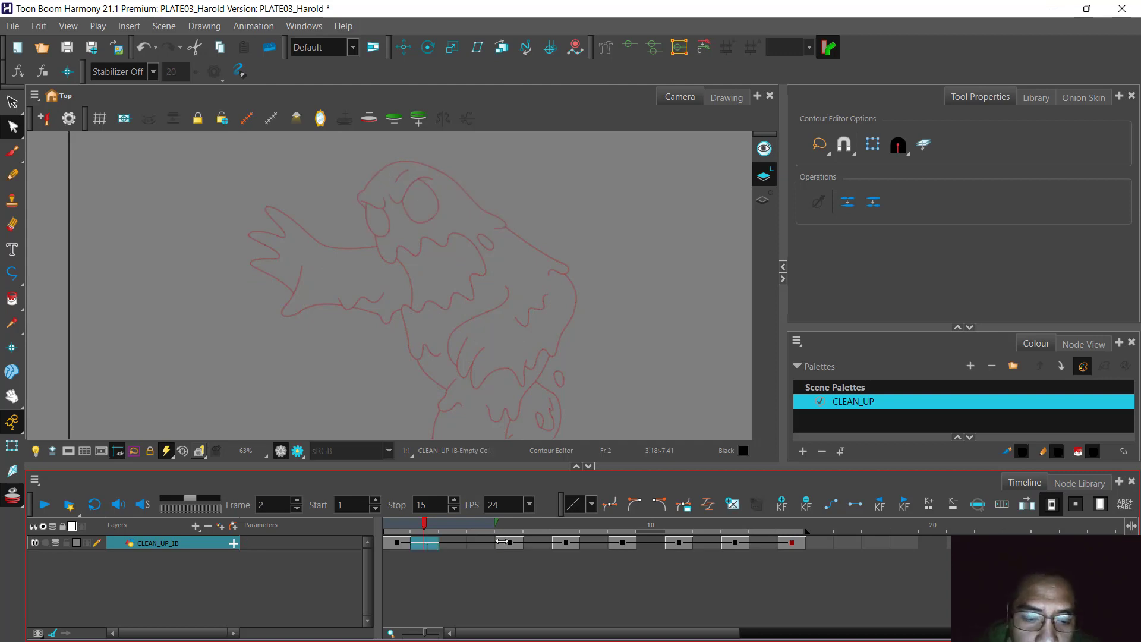
{"action": "left_click", "coordinate": [460, 544]}
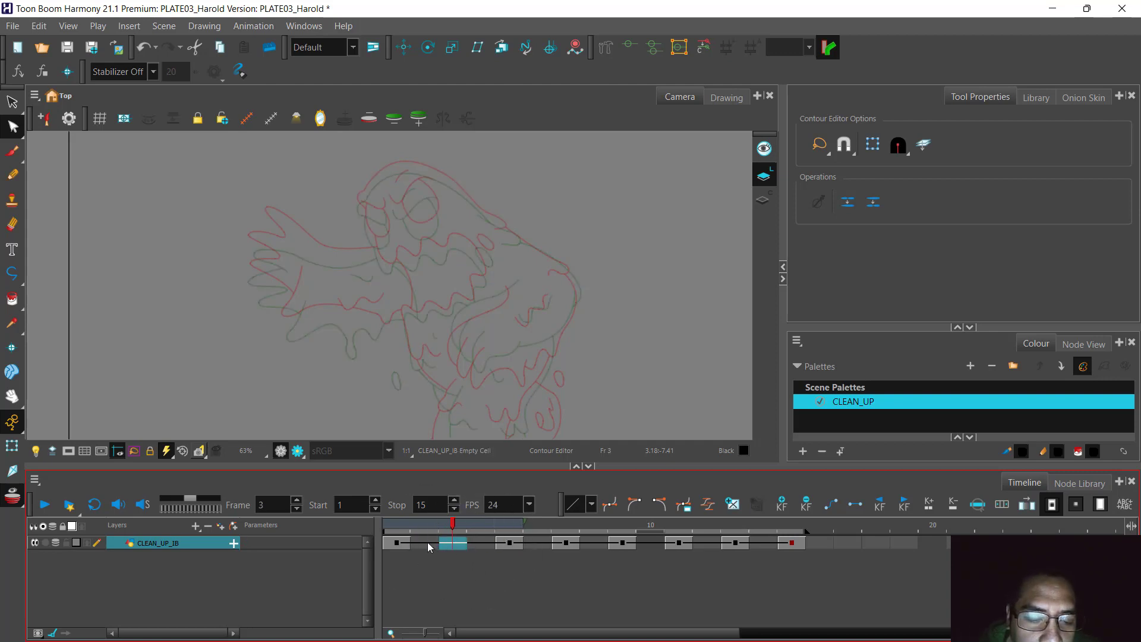
{"action": "left_click", "coordinate": [474, 544]}
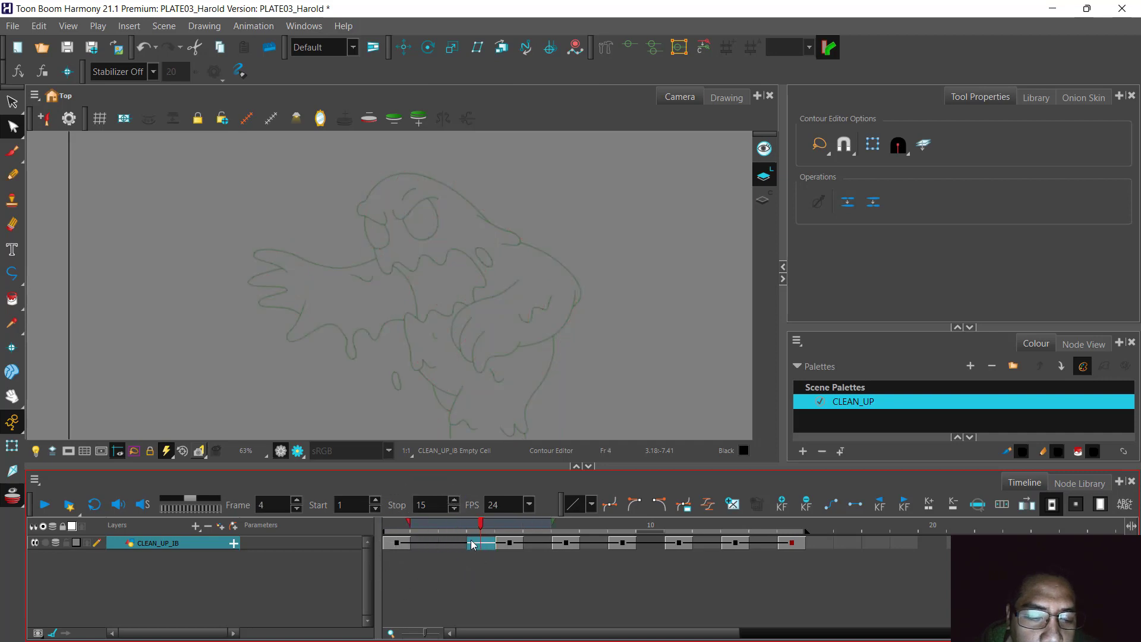
{"action": "left_click", "coordinate": [452, 544]}
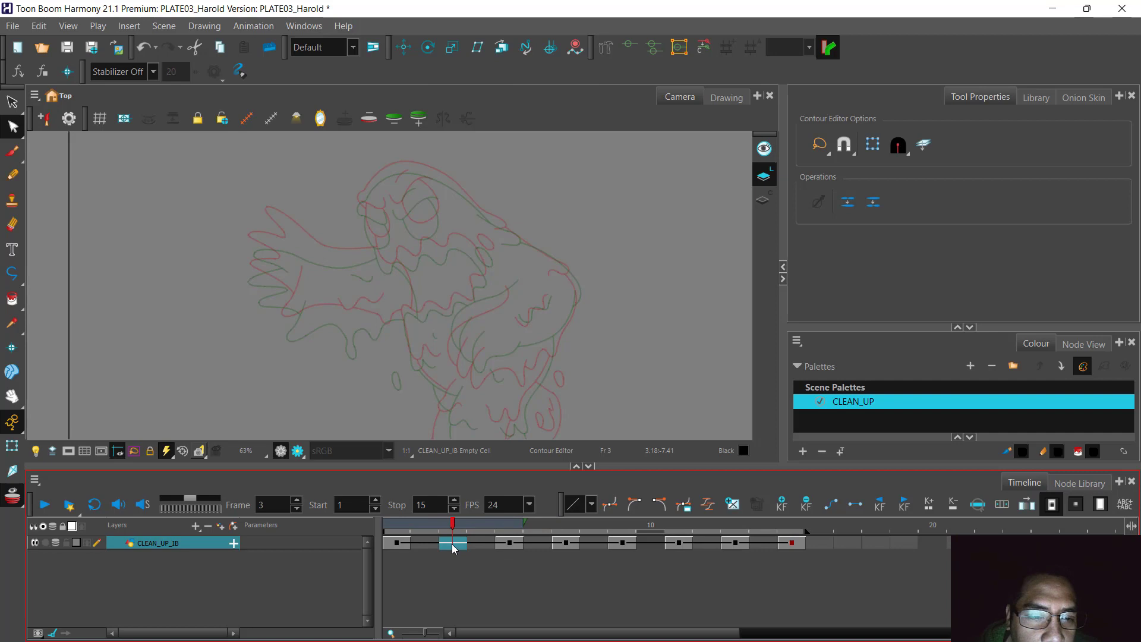
{"action": "left_click", "coordinate": [453, 544]}
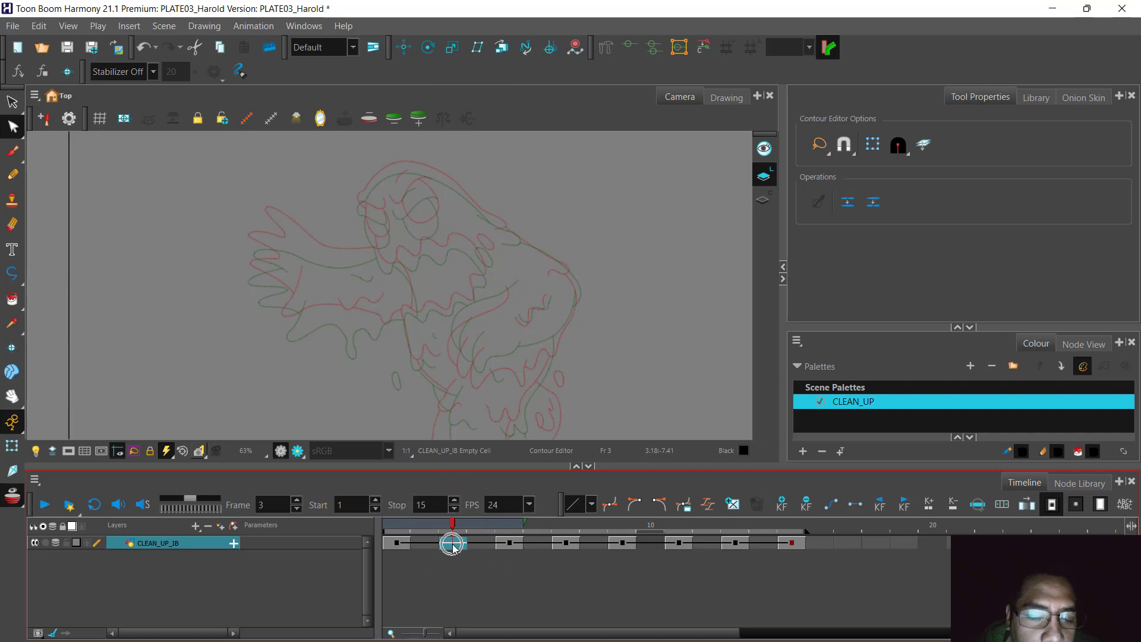
Reduce the onion skin to one next frame and undo the deletion of the frame 2 and frame 3 drawings.
{"action": "left_click", "coordinate": [525, 527]}
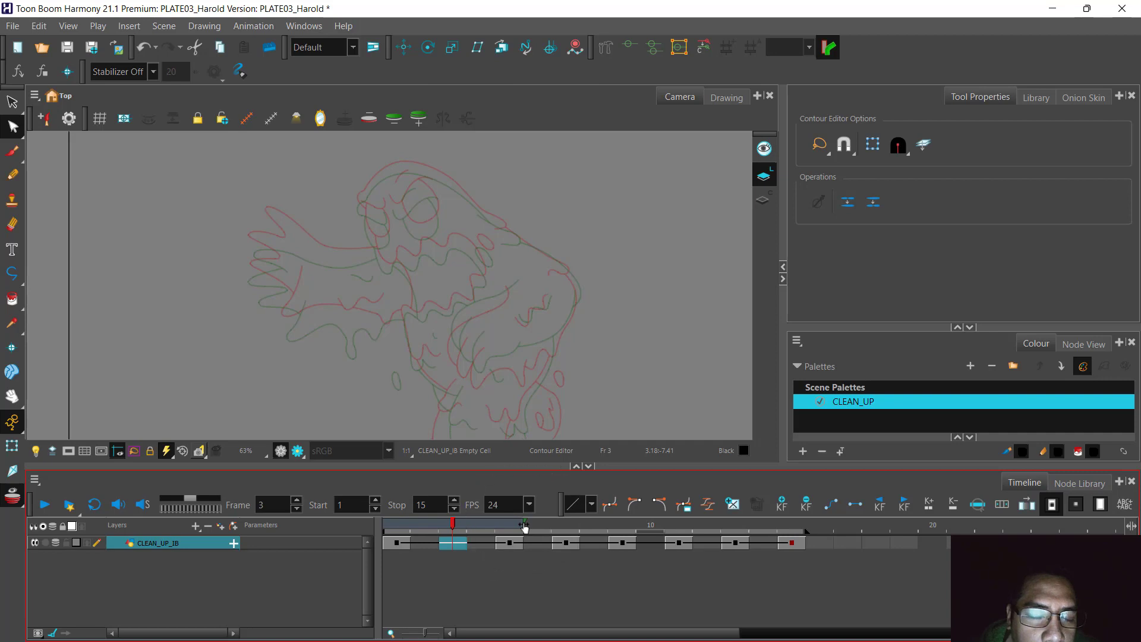
{"action": "left_click", "coordinate": [524, 528]}
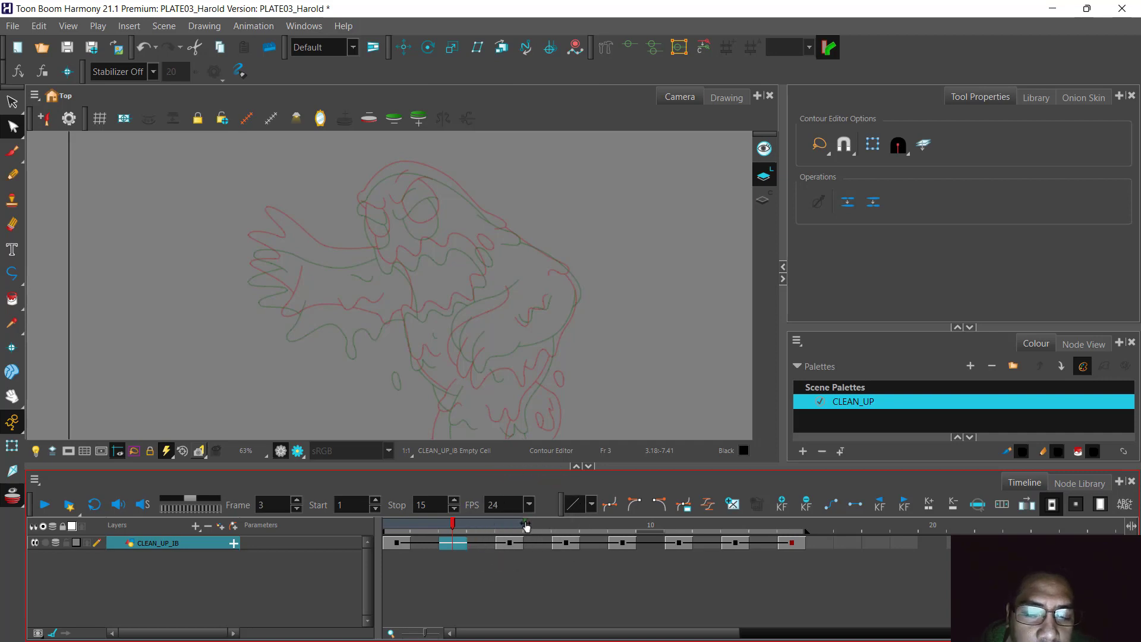
{"action": "left_click_drag", "start_coordinate": [526, 527], "coordinate": [496, 526]}
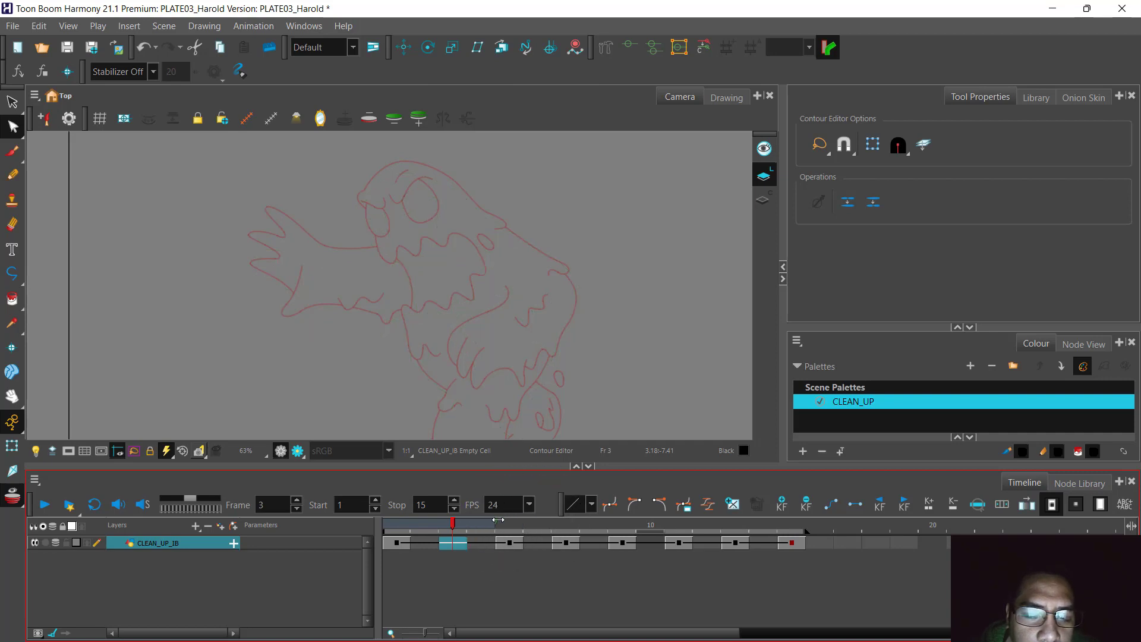
{"action": "key", "text": "ctrl+v"}
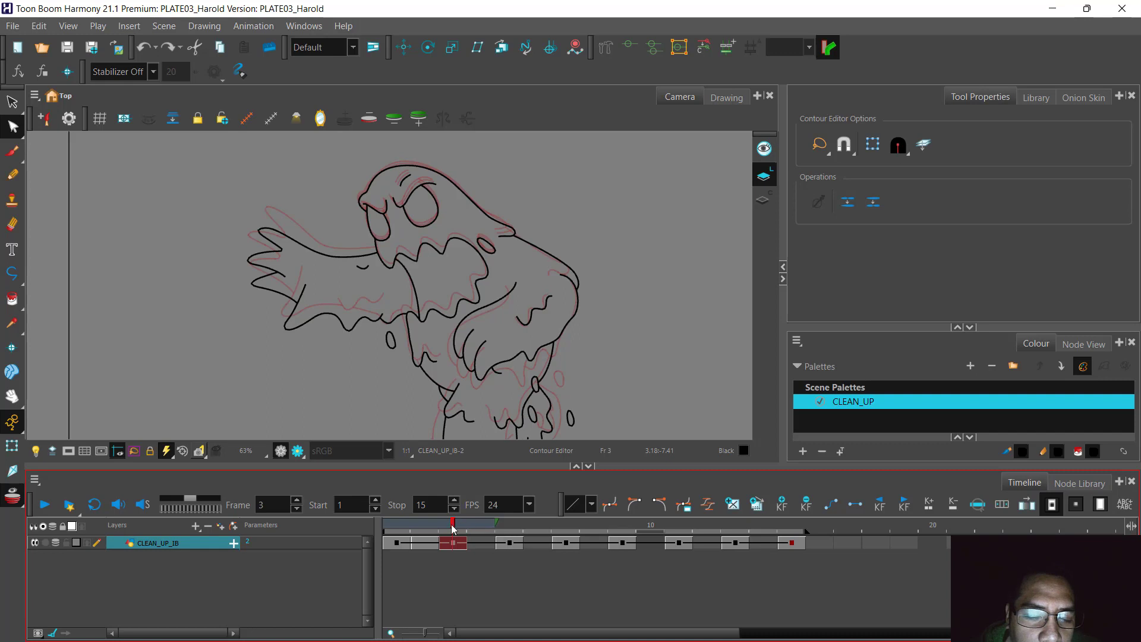
Return to frame 2 and examine its head lines against the onion skin of frames 1 and 3.
{"action": "left_click", "coordinate": [432, 526]}
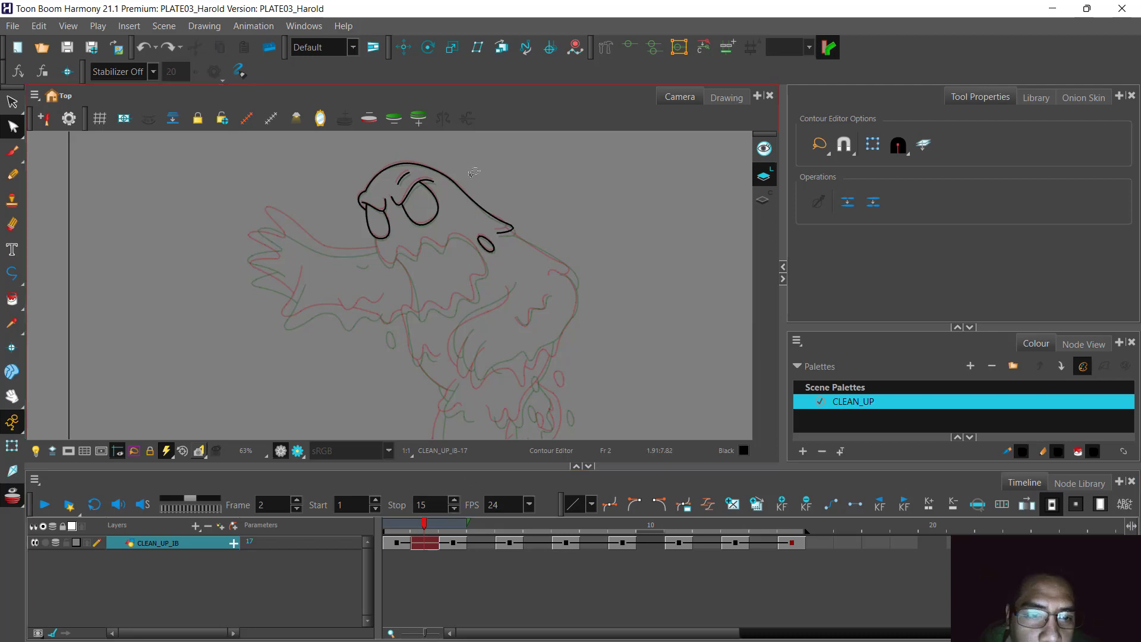
{"action": "scroll", "coordinate": [437, 216], "scroll_direction": "up", "scroll_amount": 4}
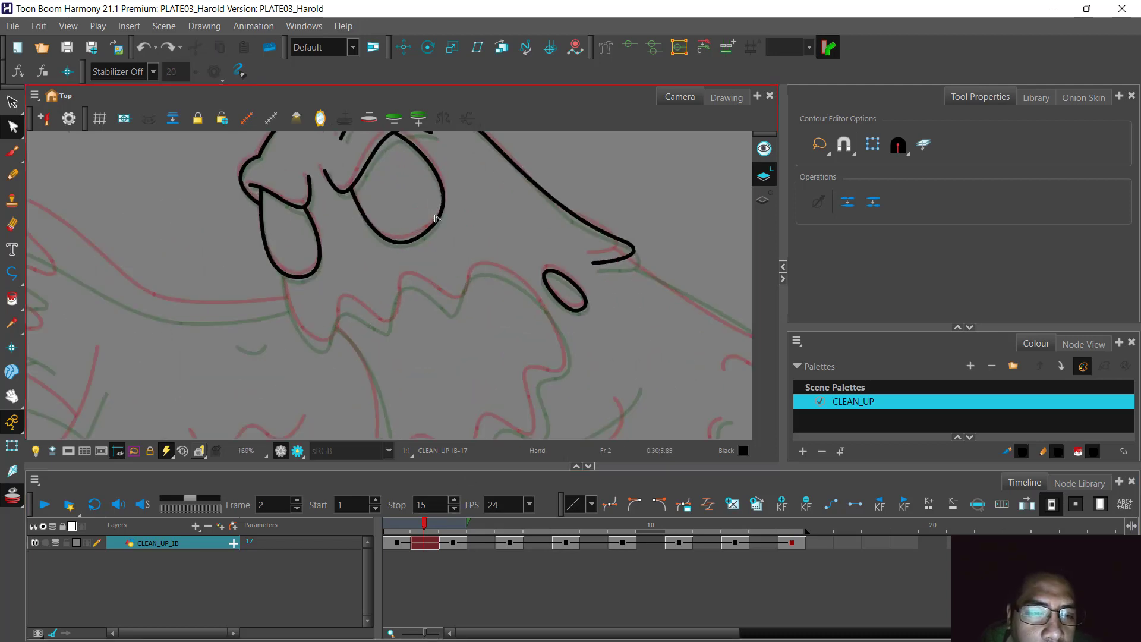
{"action": "left_click_drag", "start_coordinate": [435, 218], "coordinate": [444, 290]}
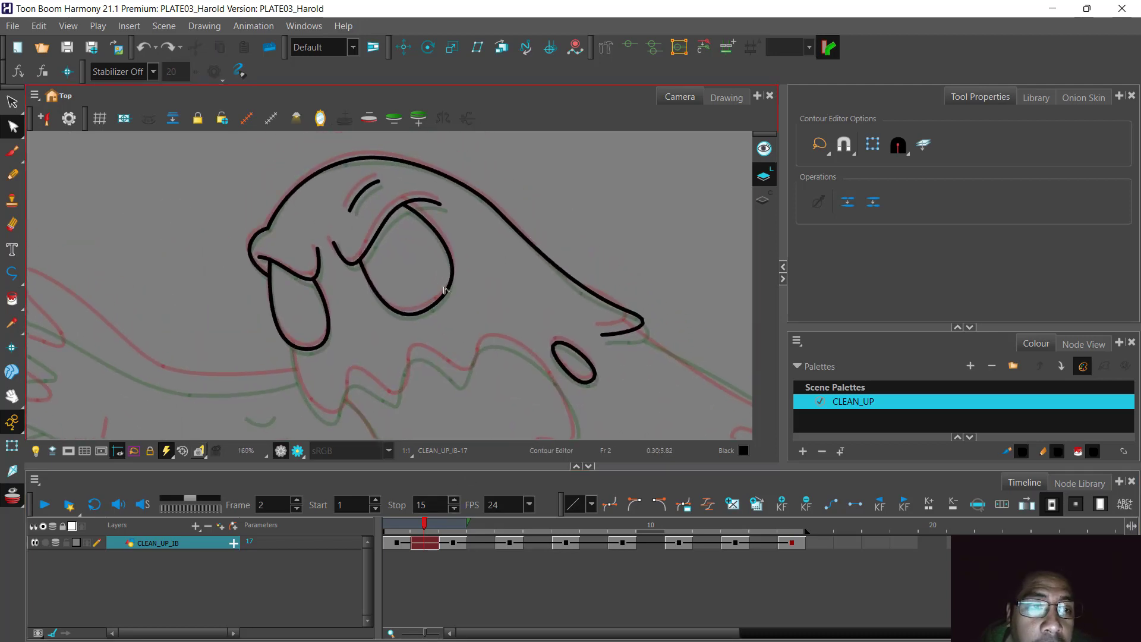